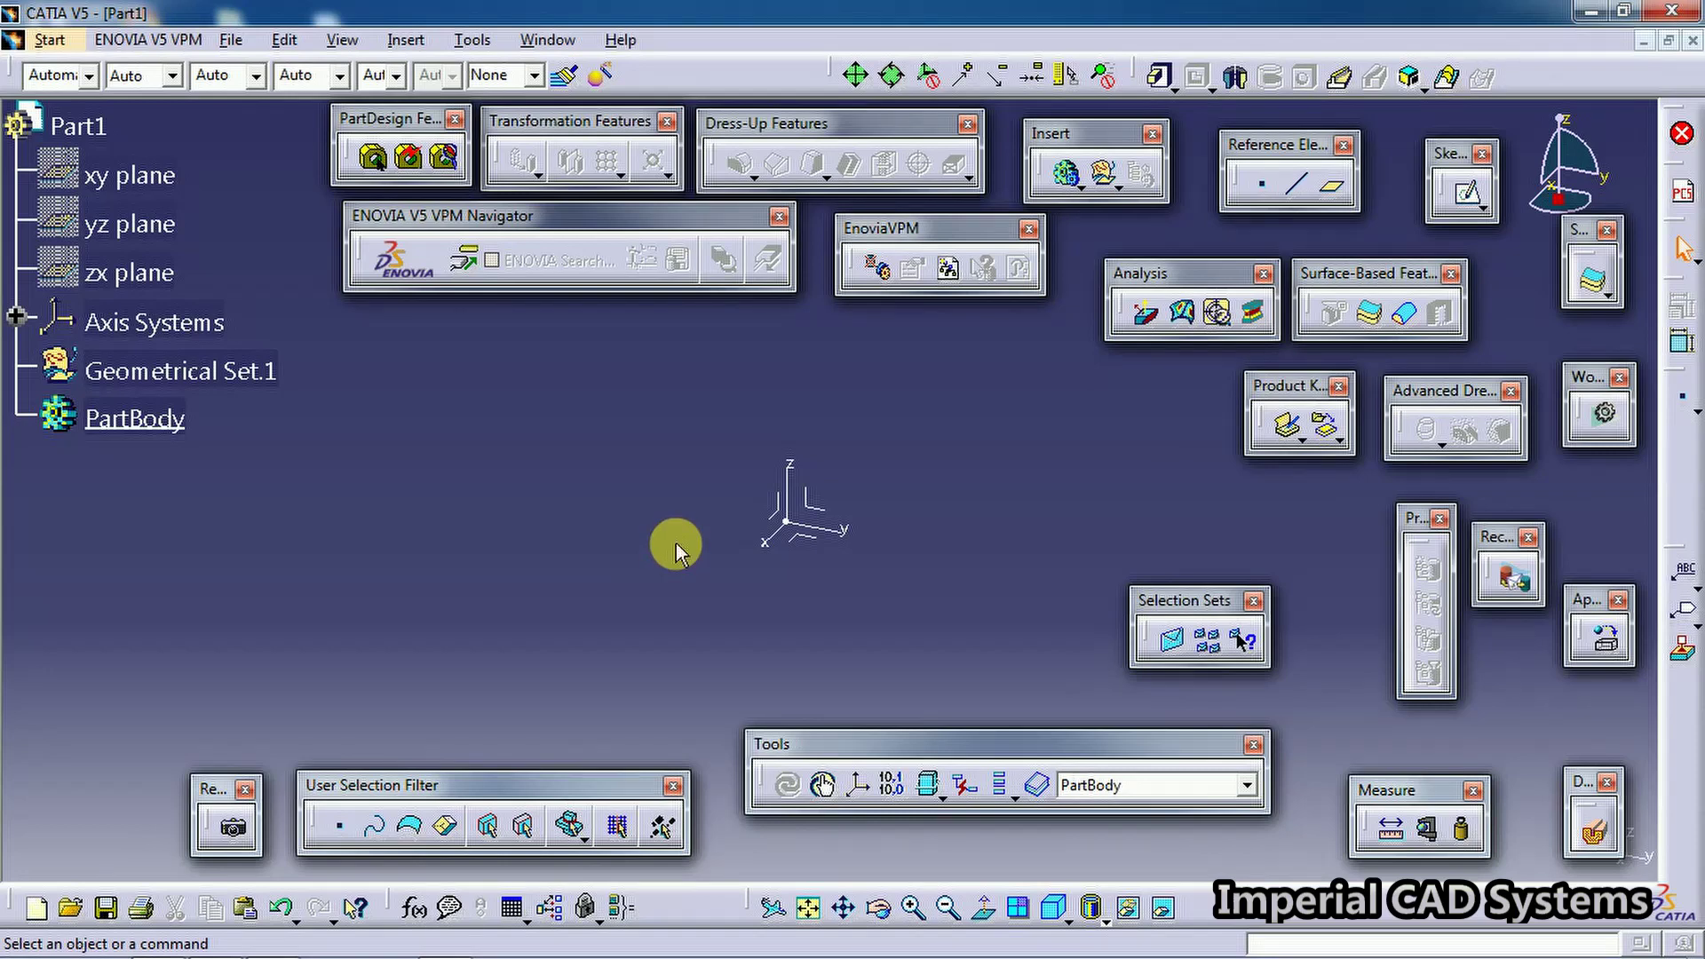
Rearrange the Tools toolbar and set the body display to Only Current Operated Solid
{"action": "left_click_drag", "start_coordinate": [944, 740], "coordinate": [932, 733]}
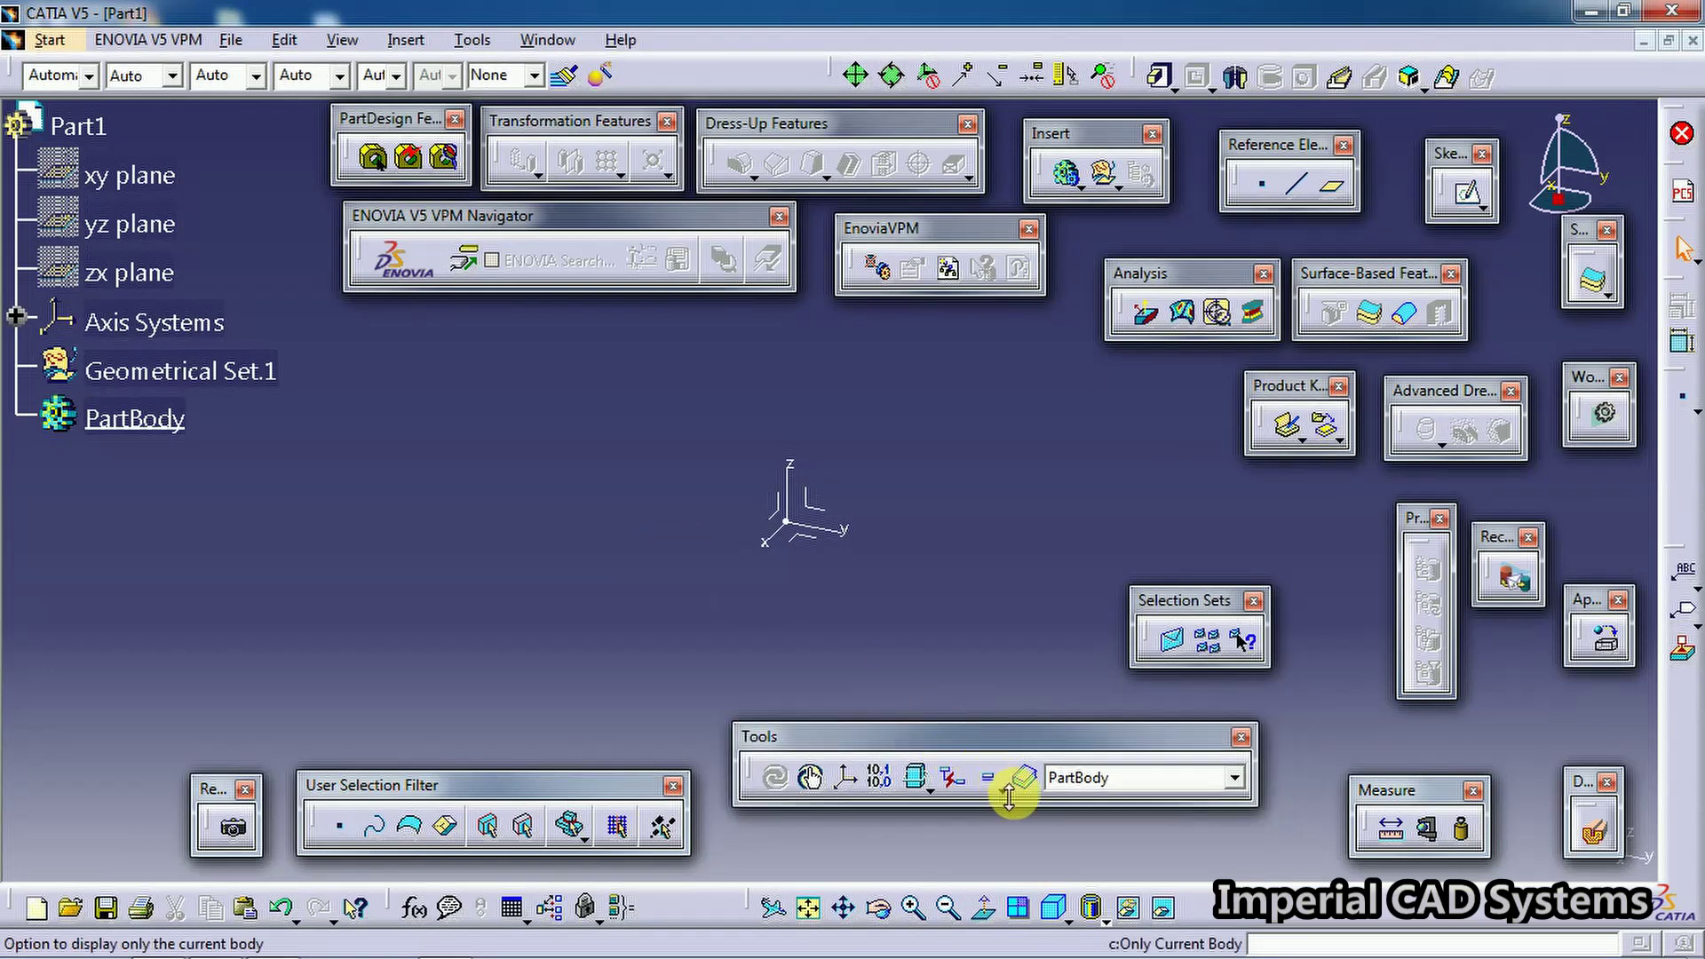
{"action": "left_click", "coordinate": [1004, 786]}
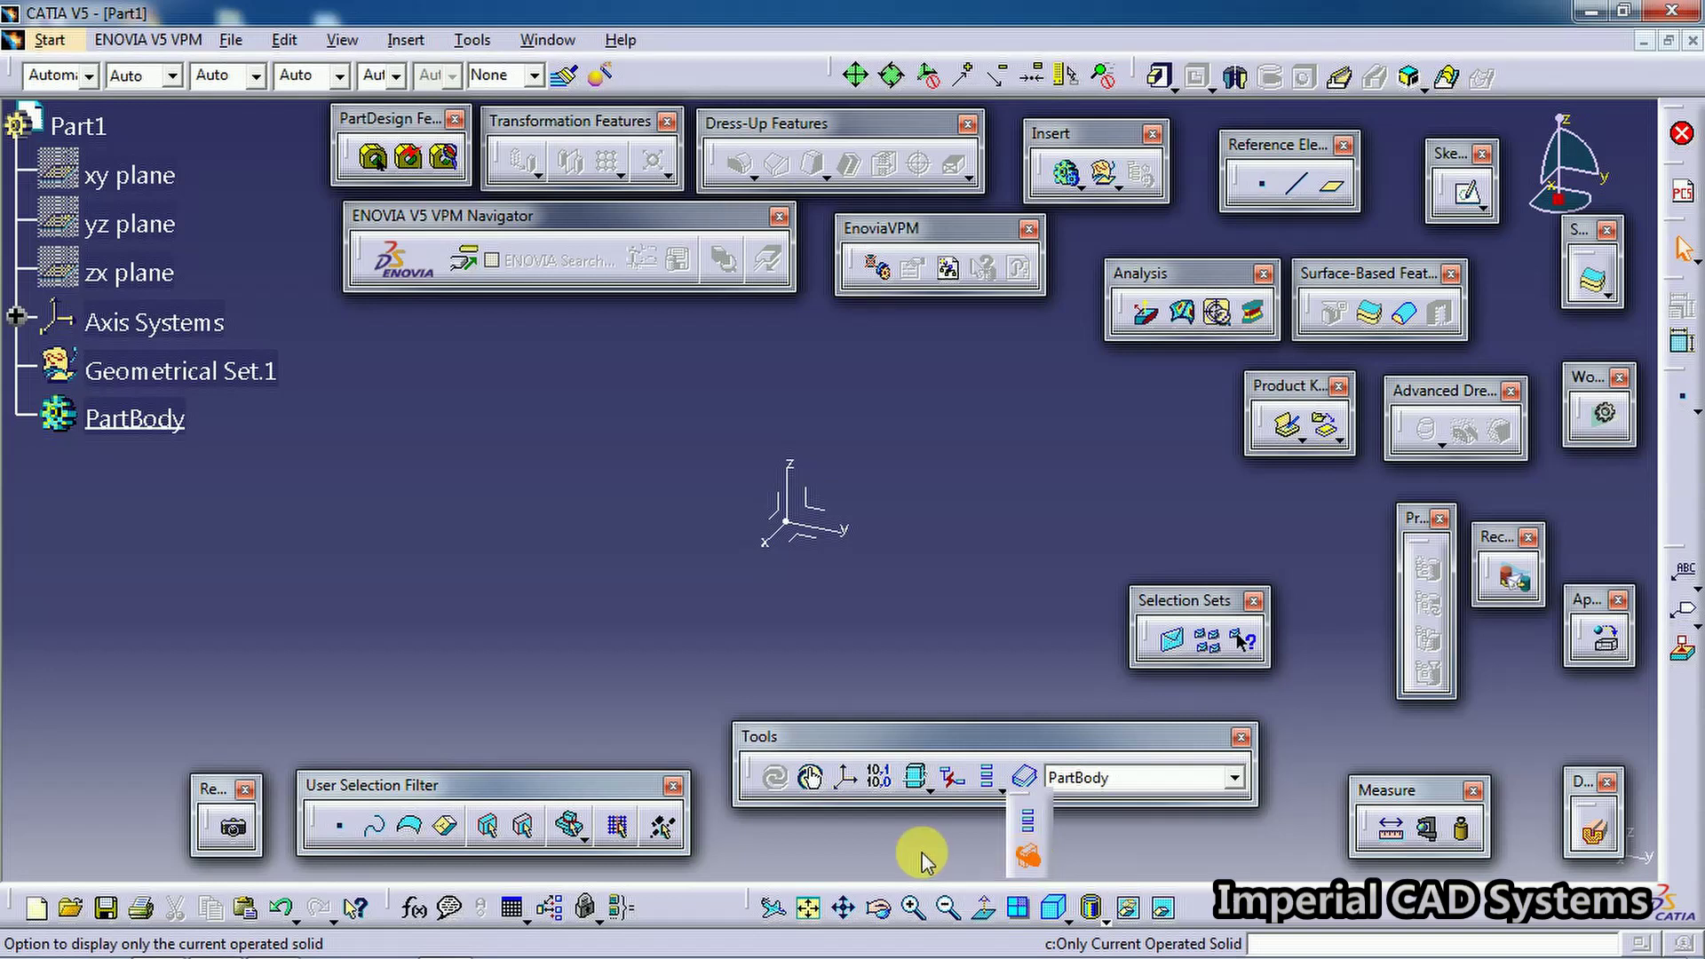
{"action": "left_click", "coordinate": [1023, 856]}
{"action": "left_click", "coordinate": [1021, 790]}
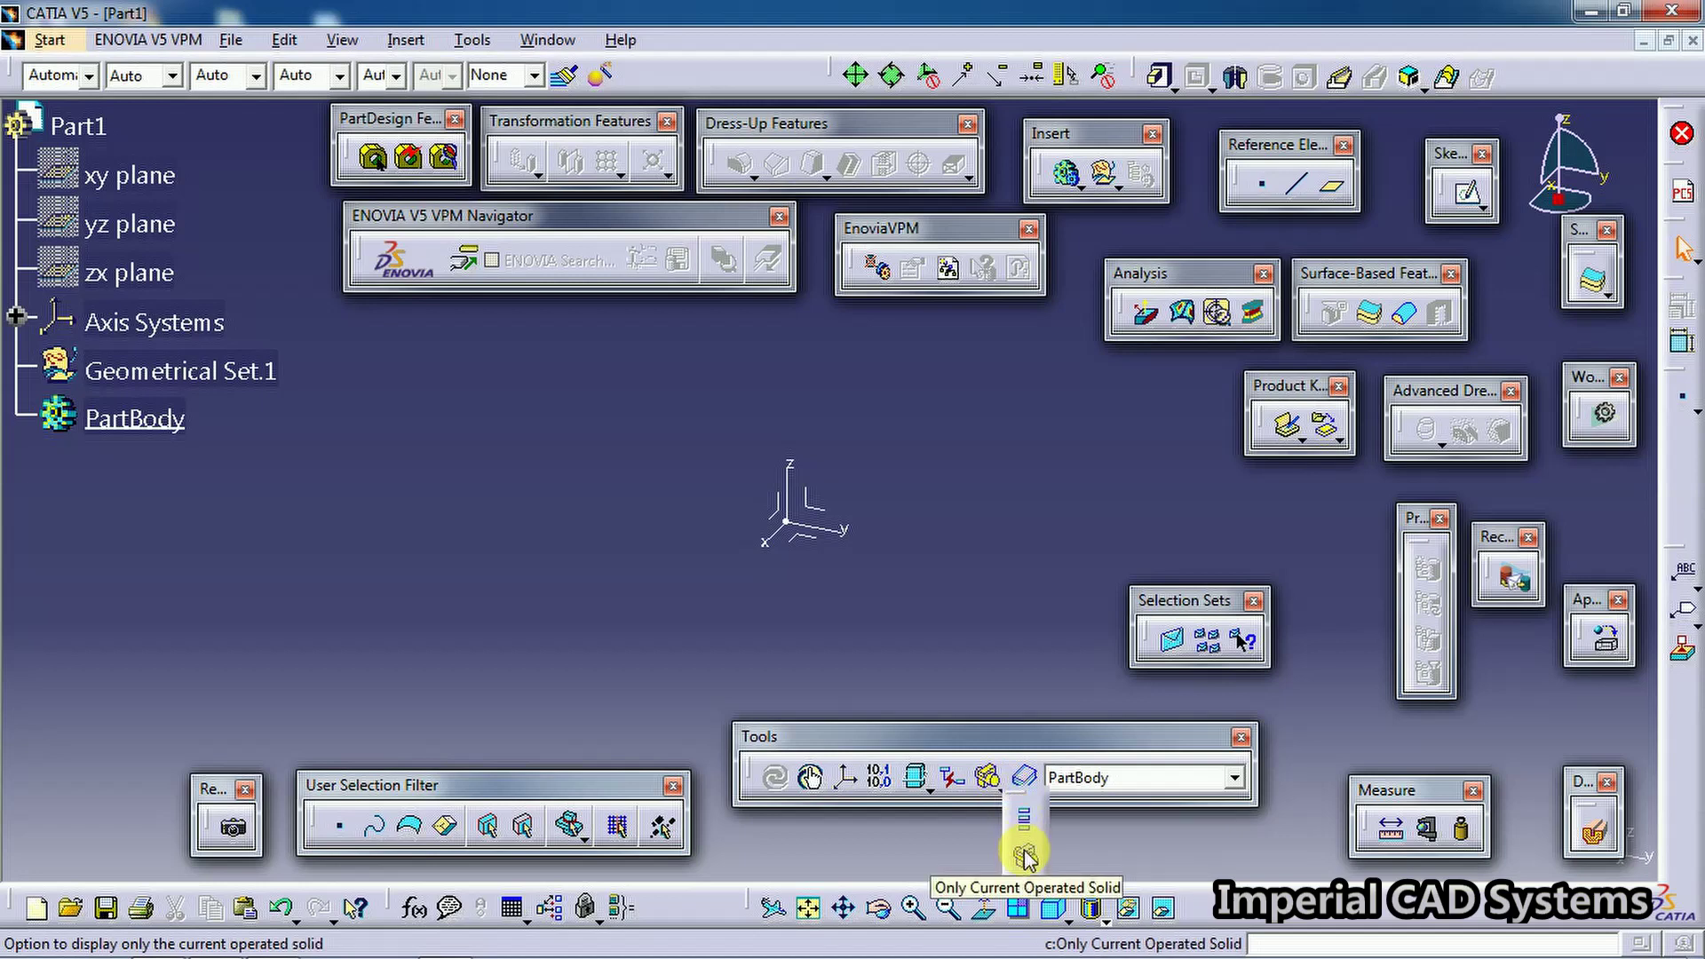
{"action": "left_click", "coordinate": [1025, 855]}
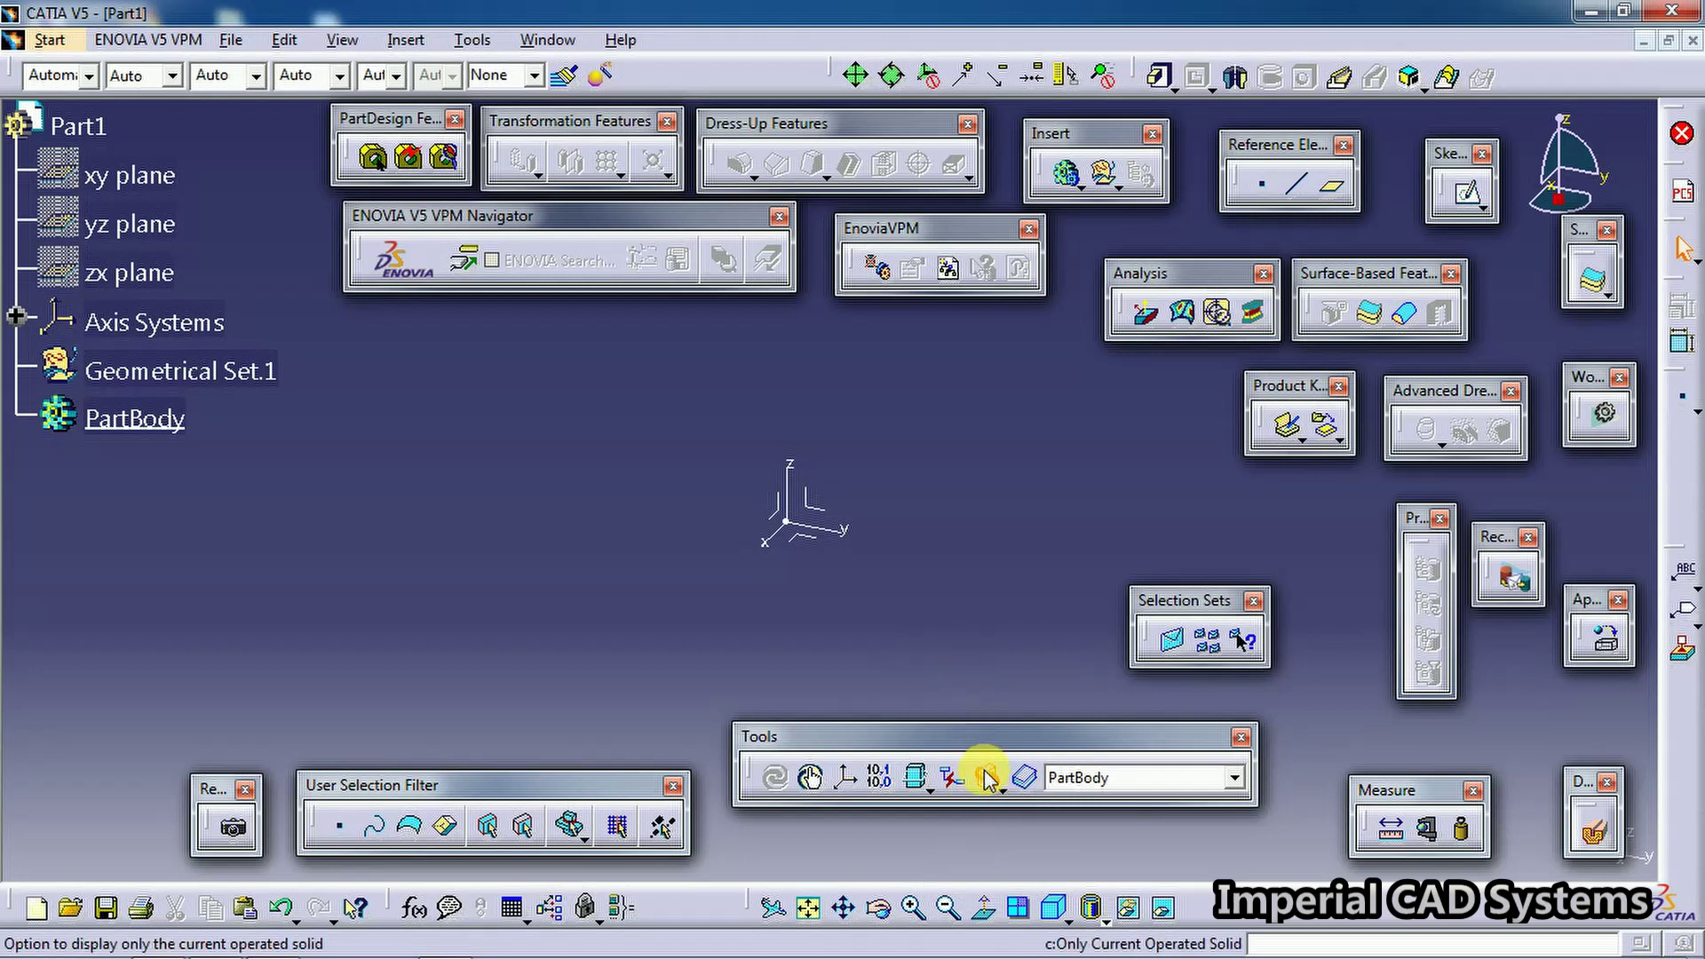
{"action": "left_click_drag", "start_coordinate": [945, 735], "coordinate": [976, 770]}
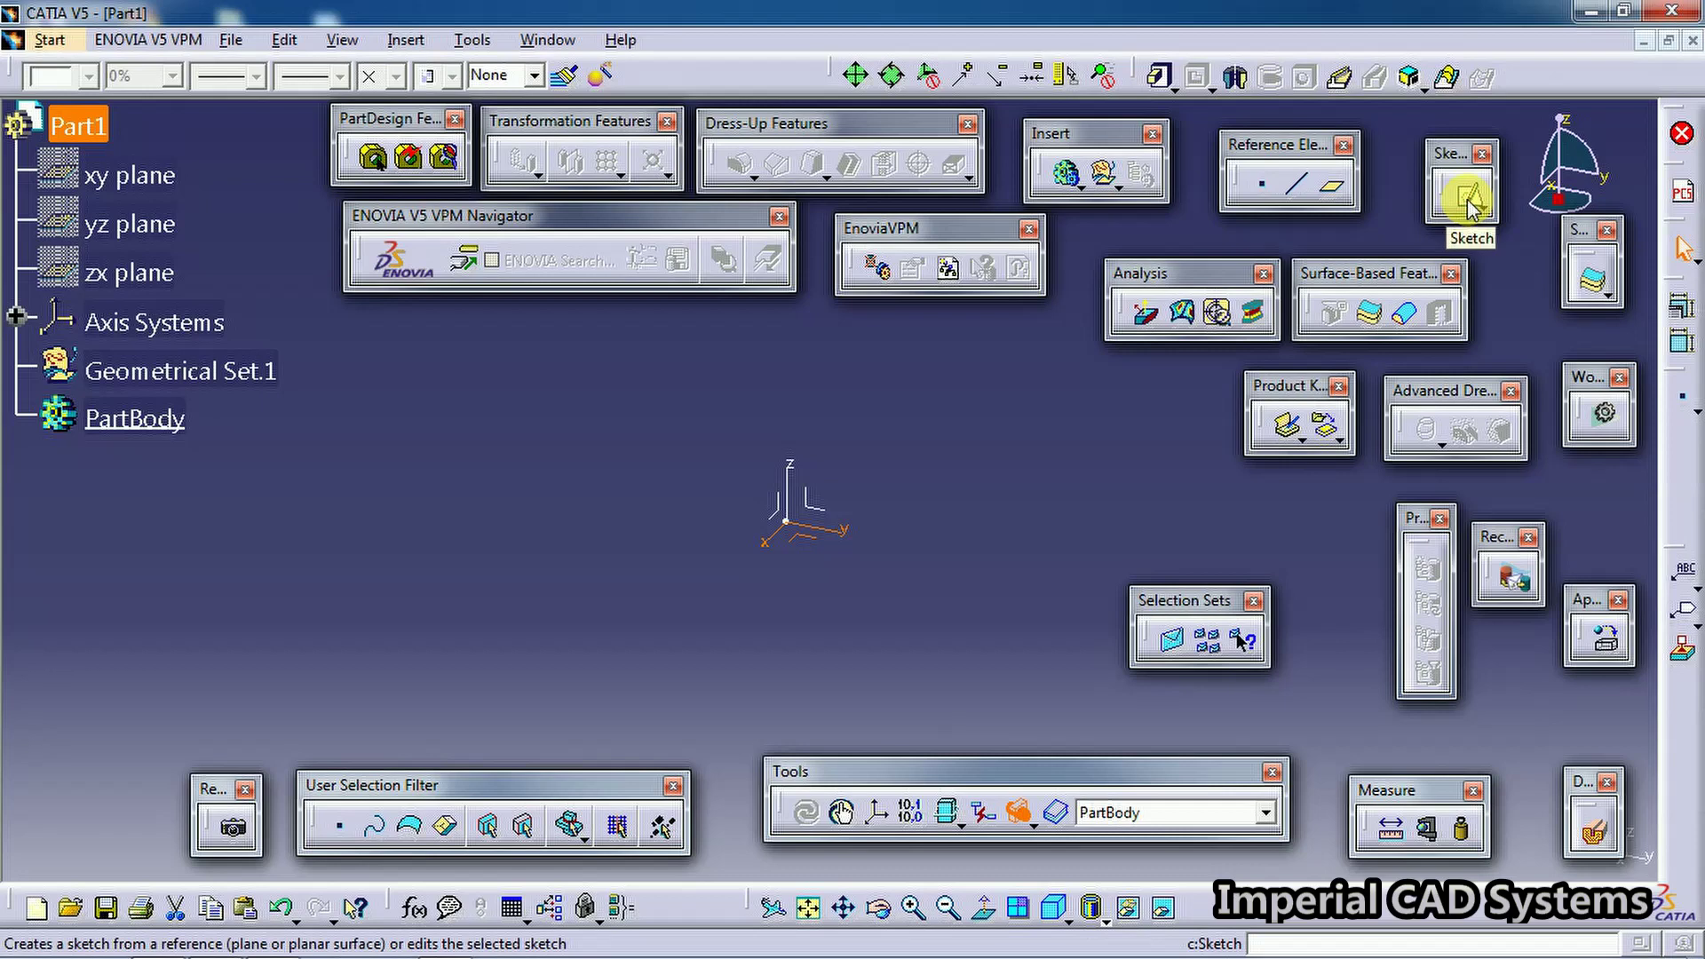
Sketch a rectangle on the base plane as Sketch.1
{"action": "left_click", "coordinate": [1467, 197]}
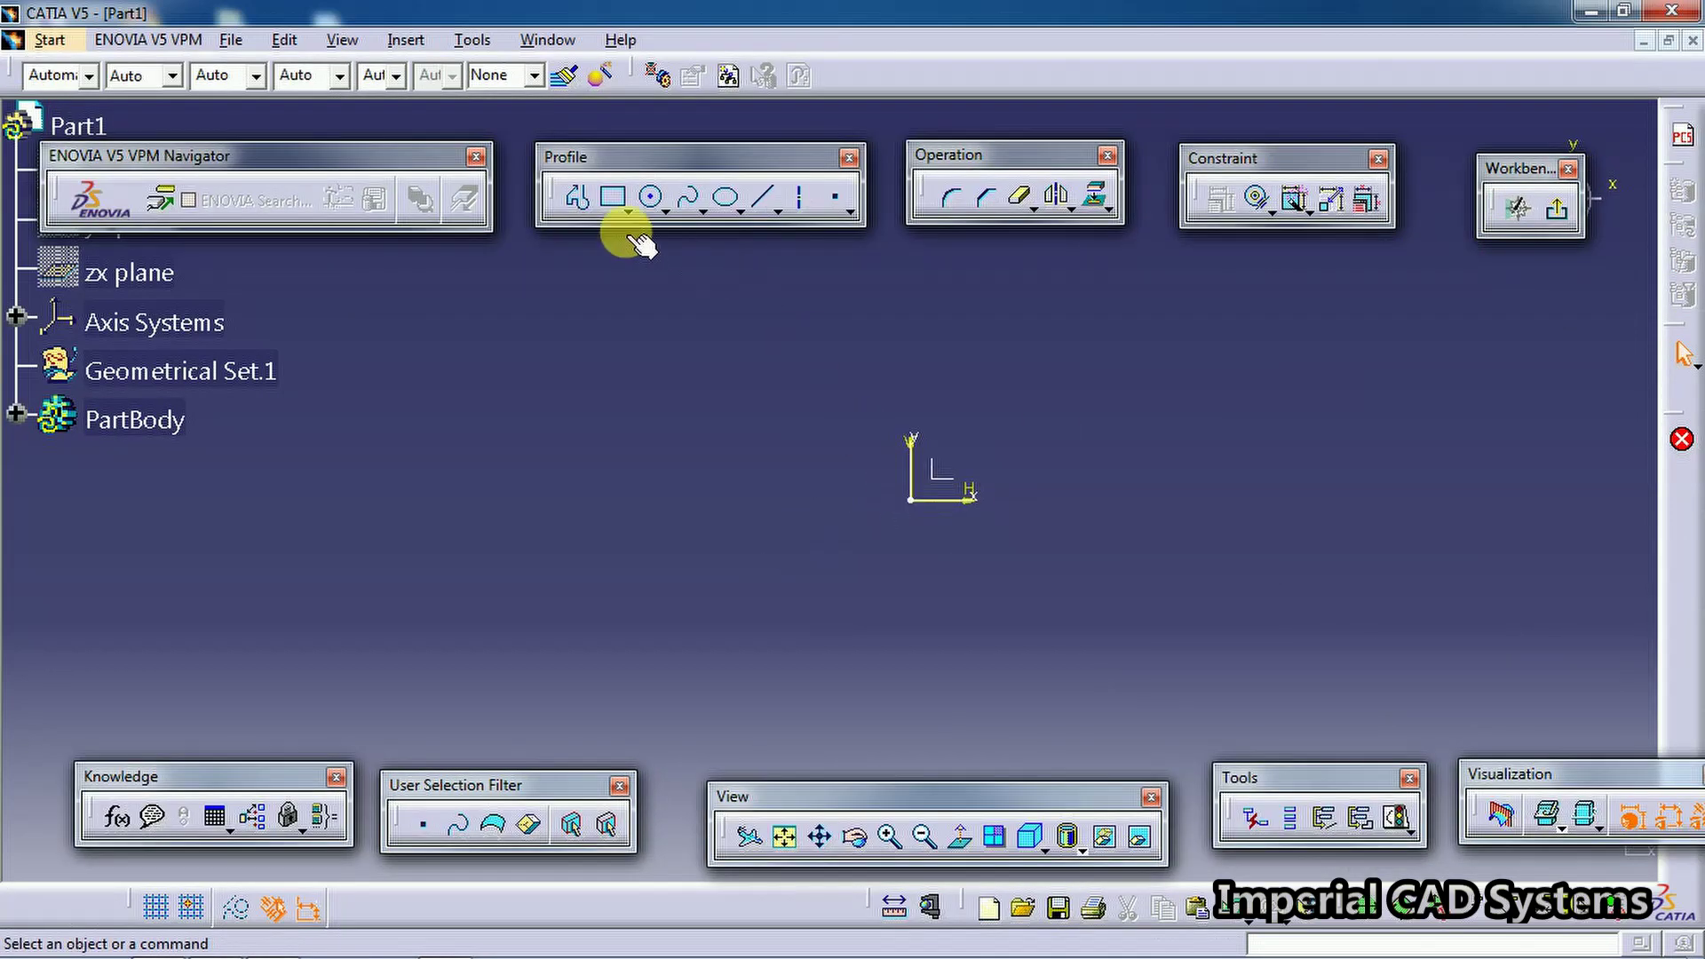
{"action": "left_click", "coordinate": [615, 199]}
{"action": "left_click", "coordinate": [651, 331]}
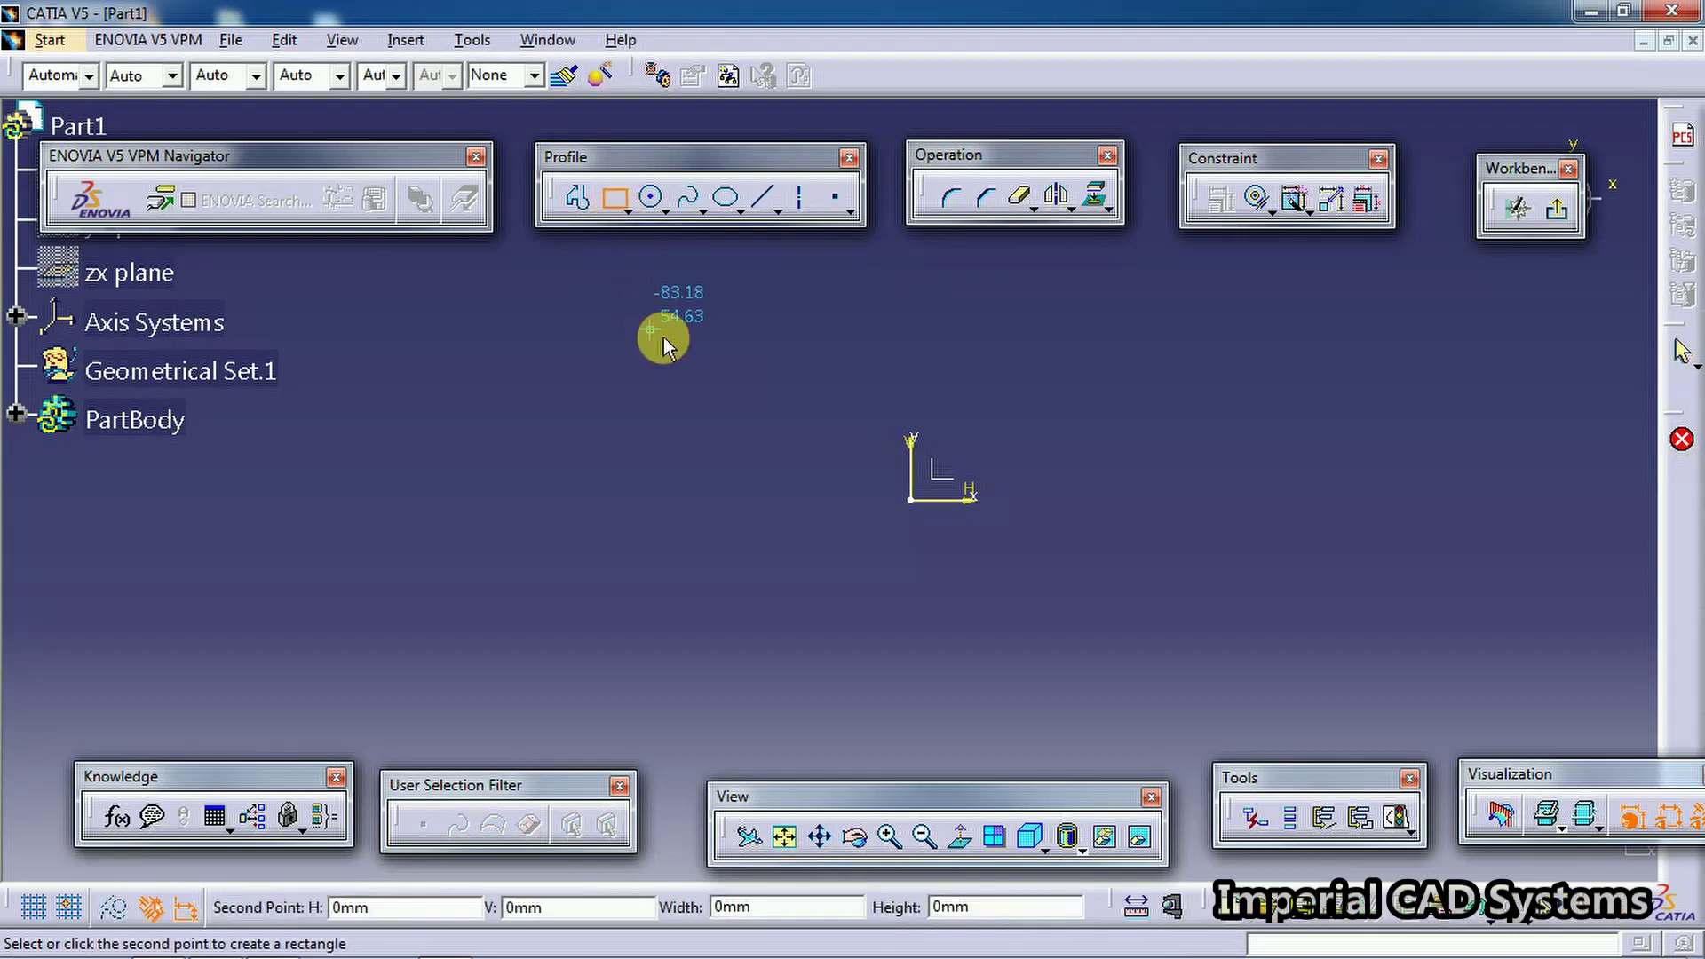
{"action": "left_click", "coordinate": [1183, 646]}
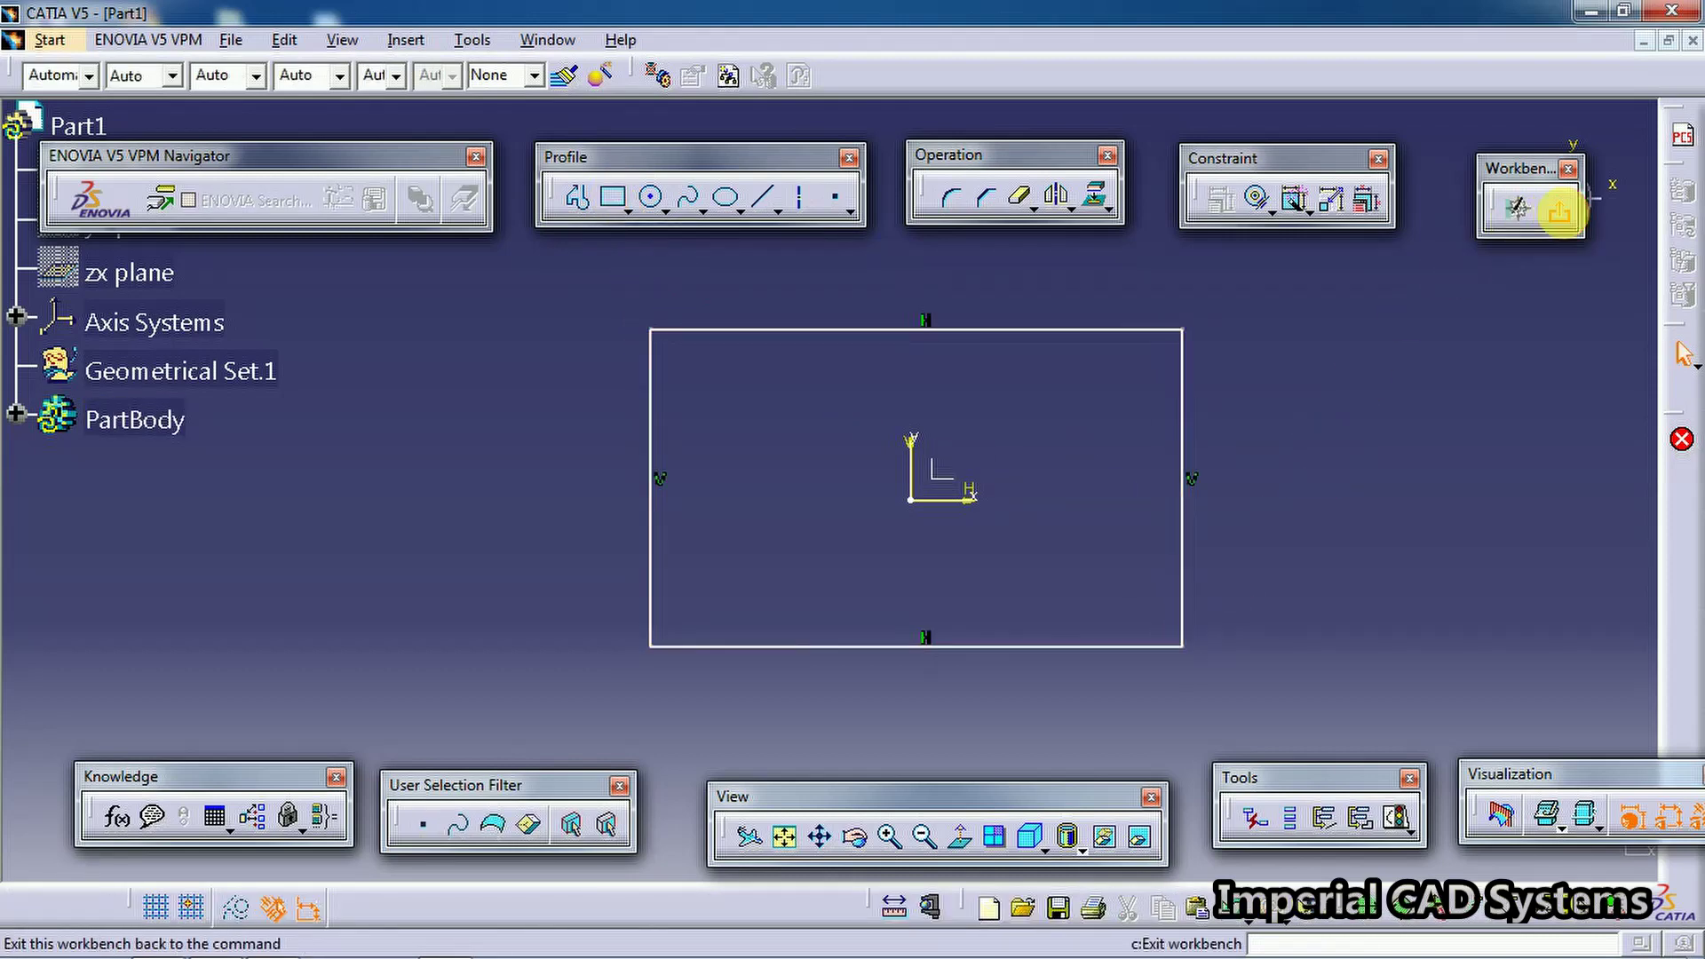
{"action": "left_click", "coordinate": [1560, 213]}
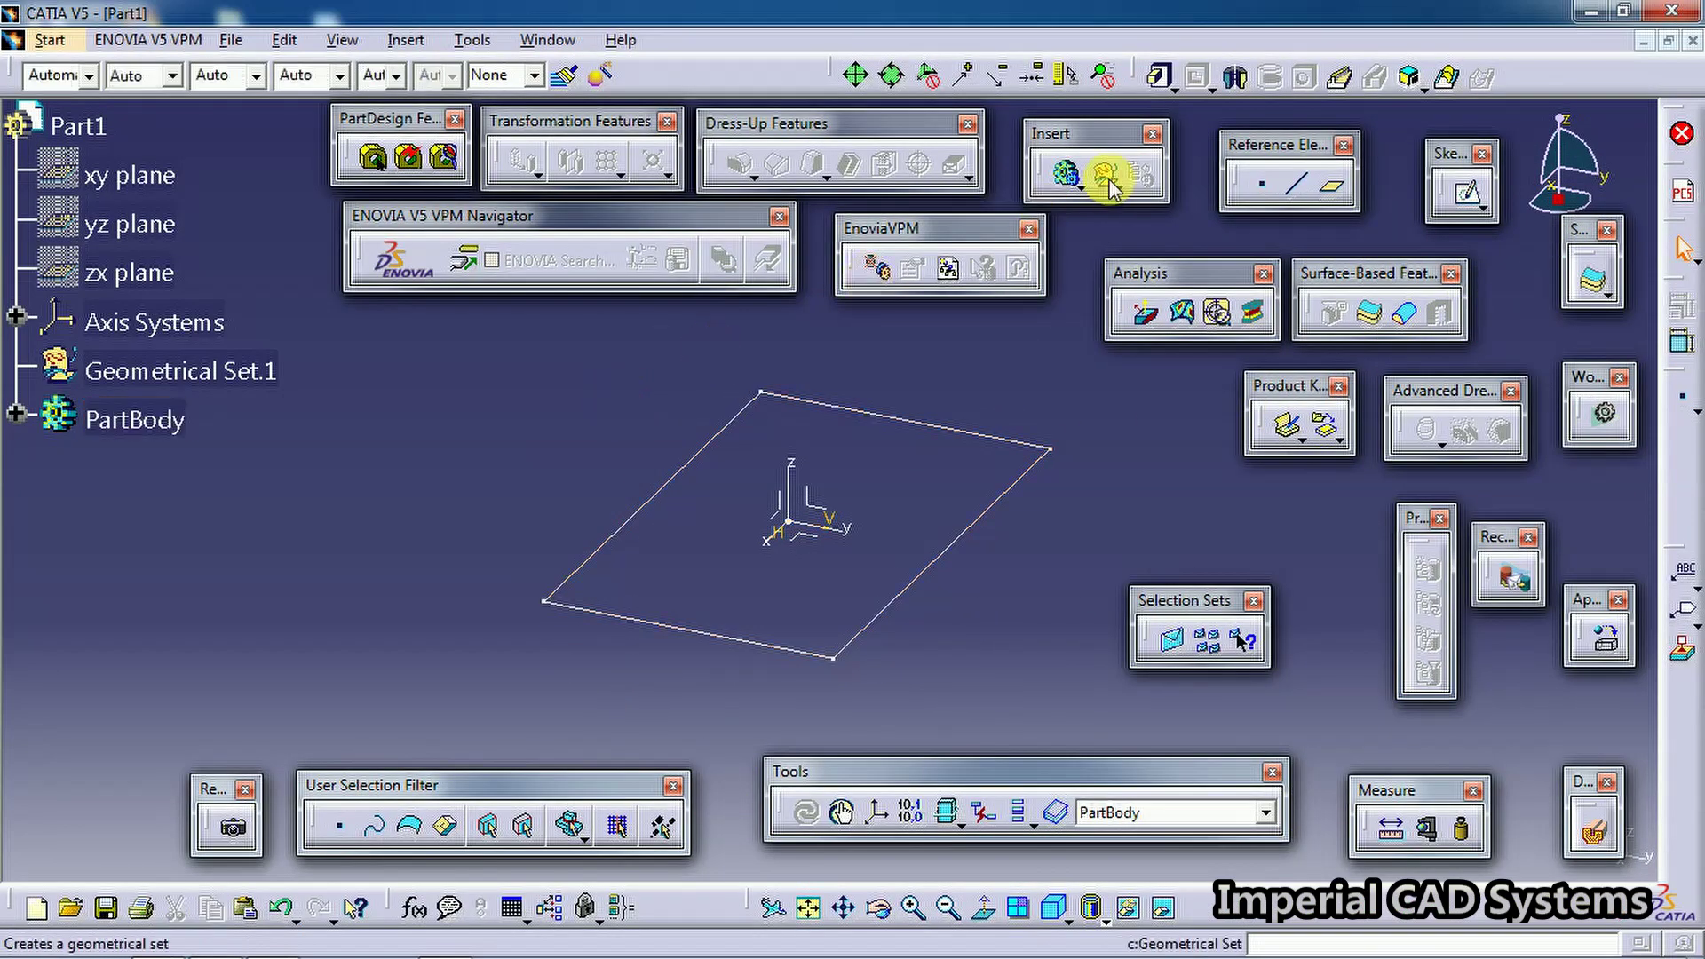
Pad Sketch.1 by 20mm to form the plate
{"action": "left_click", "coordinate": [1159, 77]}
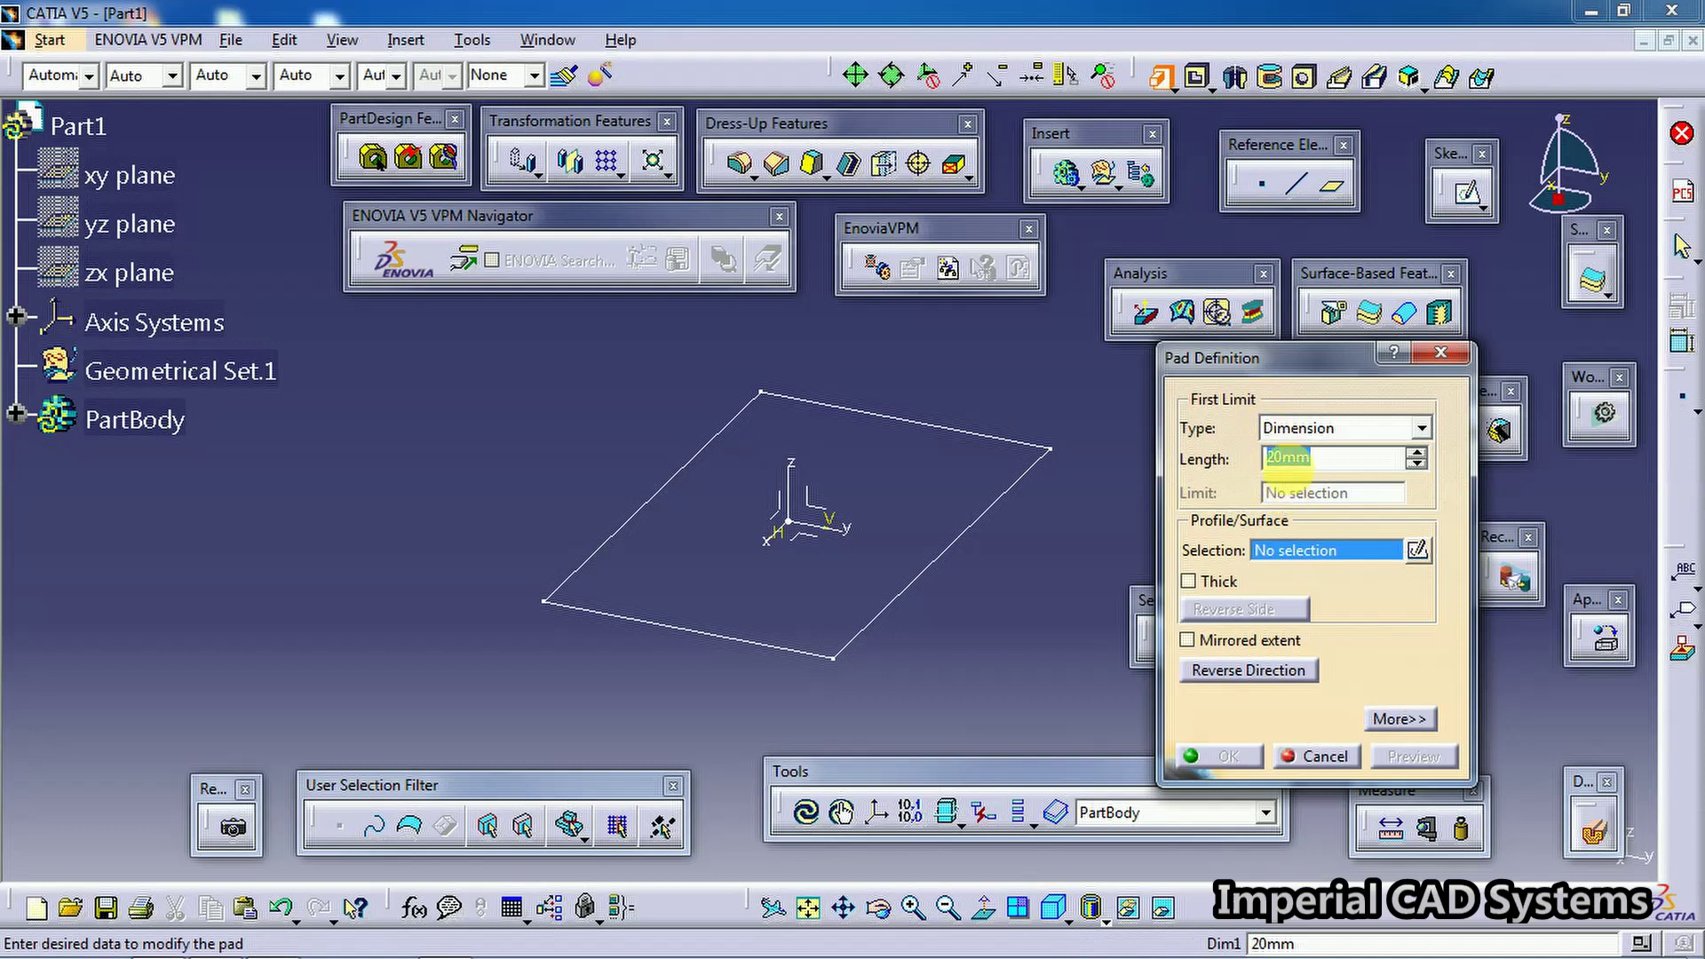
{"action": "left_click", "coordinate": [1035, 468]}
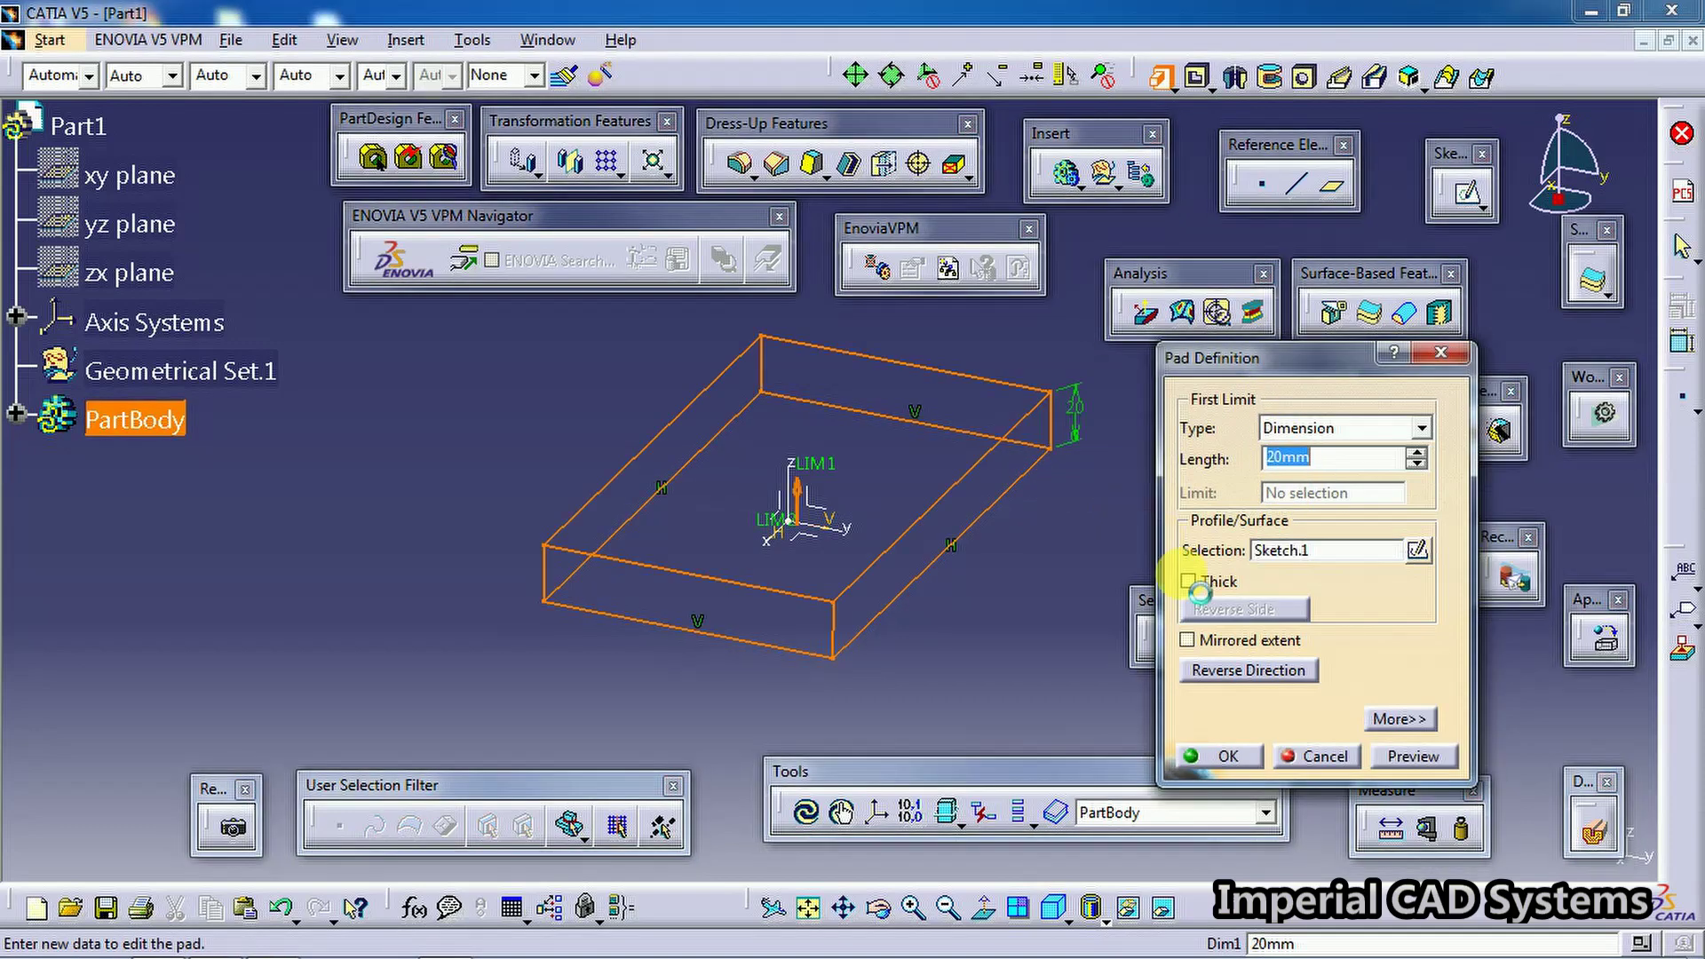
{"action": "left_click", "coordinate": [1224, 757]}
{"action": "middle_click_drag", "start_coordinate": [982, 582], "coordinate": [689, 500]}
{"action": "left_click", "coordinate": [982, 811]}
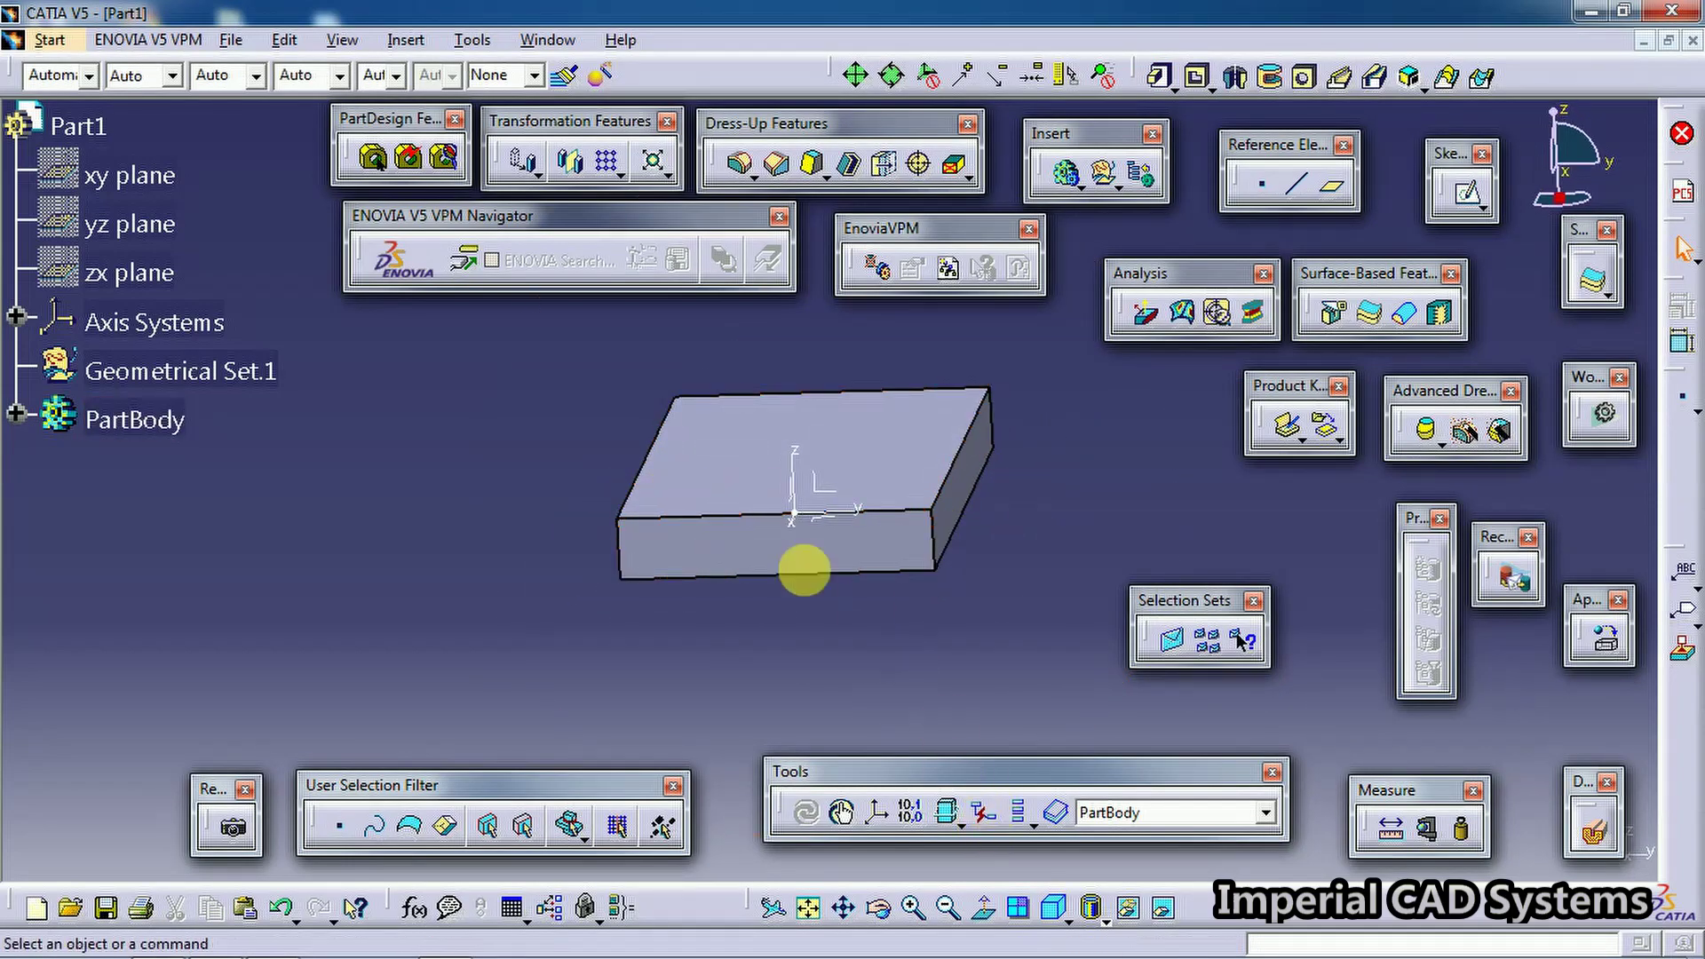
Expand PartBody and insert a new body, Body.2
{"action": "middle_click_drag", "start_coordinate": [573, 495], "coordinate": [963, 563]}
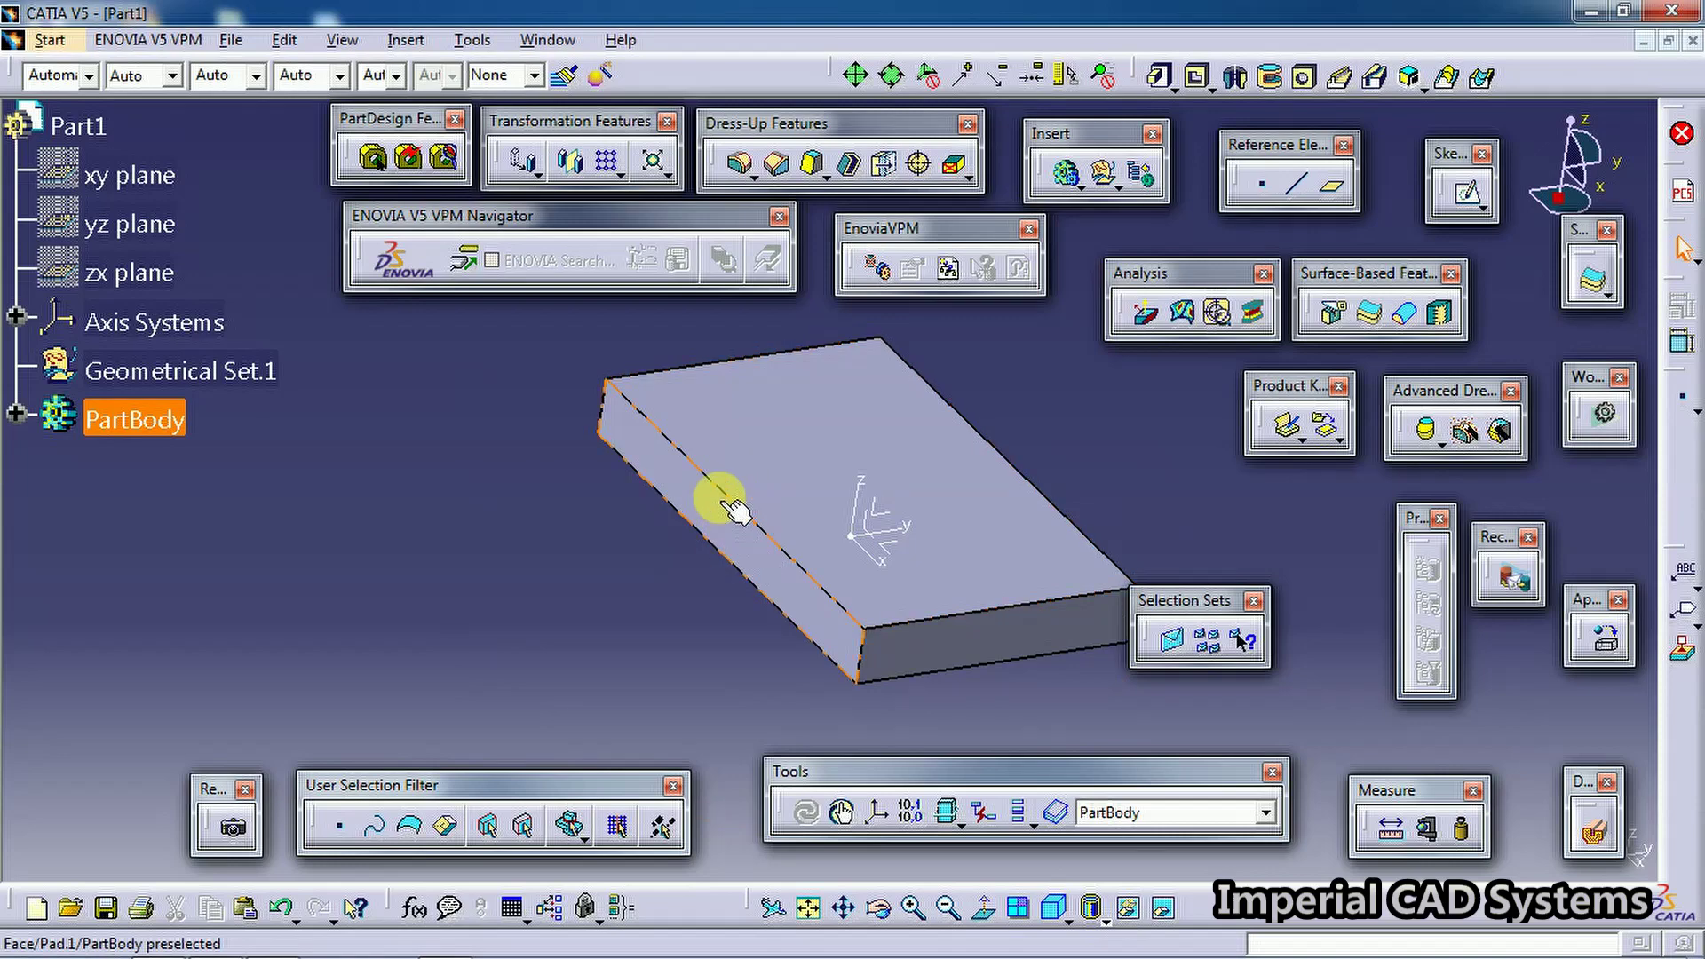
{"action": "left_click", "coordinate": [17, 414]}
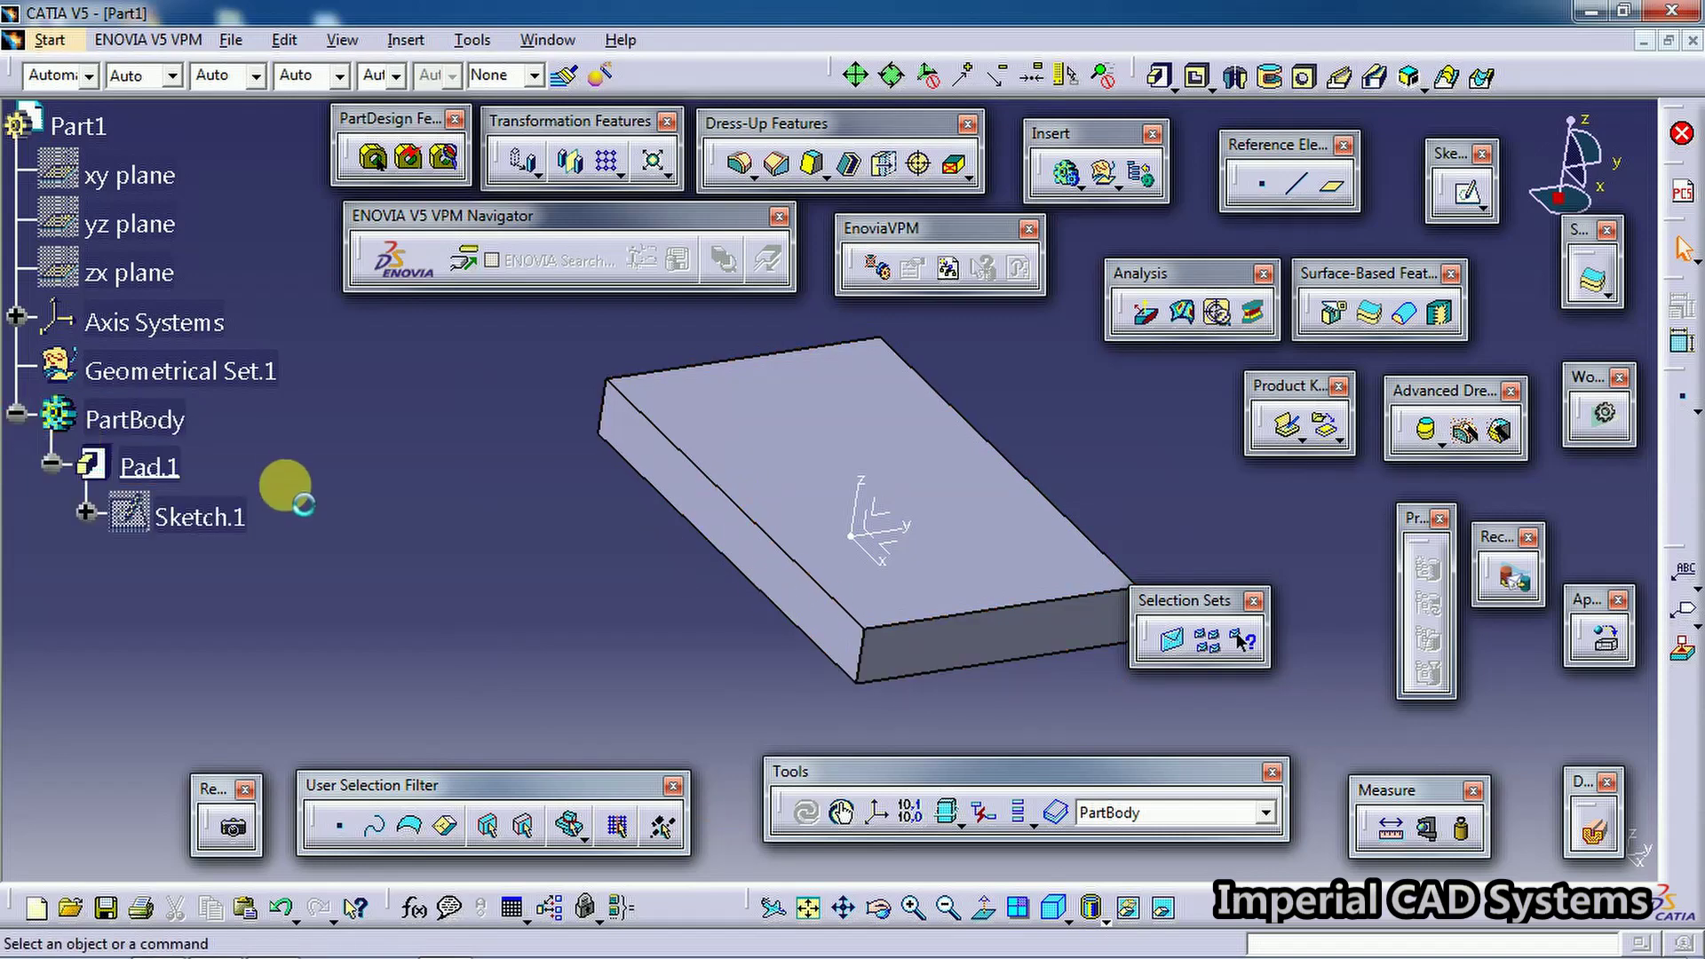
{"action": "left_click", "coordinate": [406, 41]}
{"action": "left_click", "coordinate": [410, 105]}
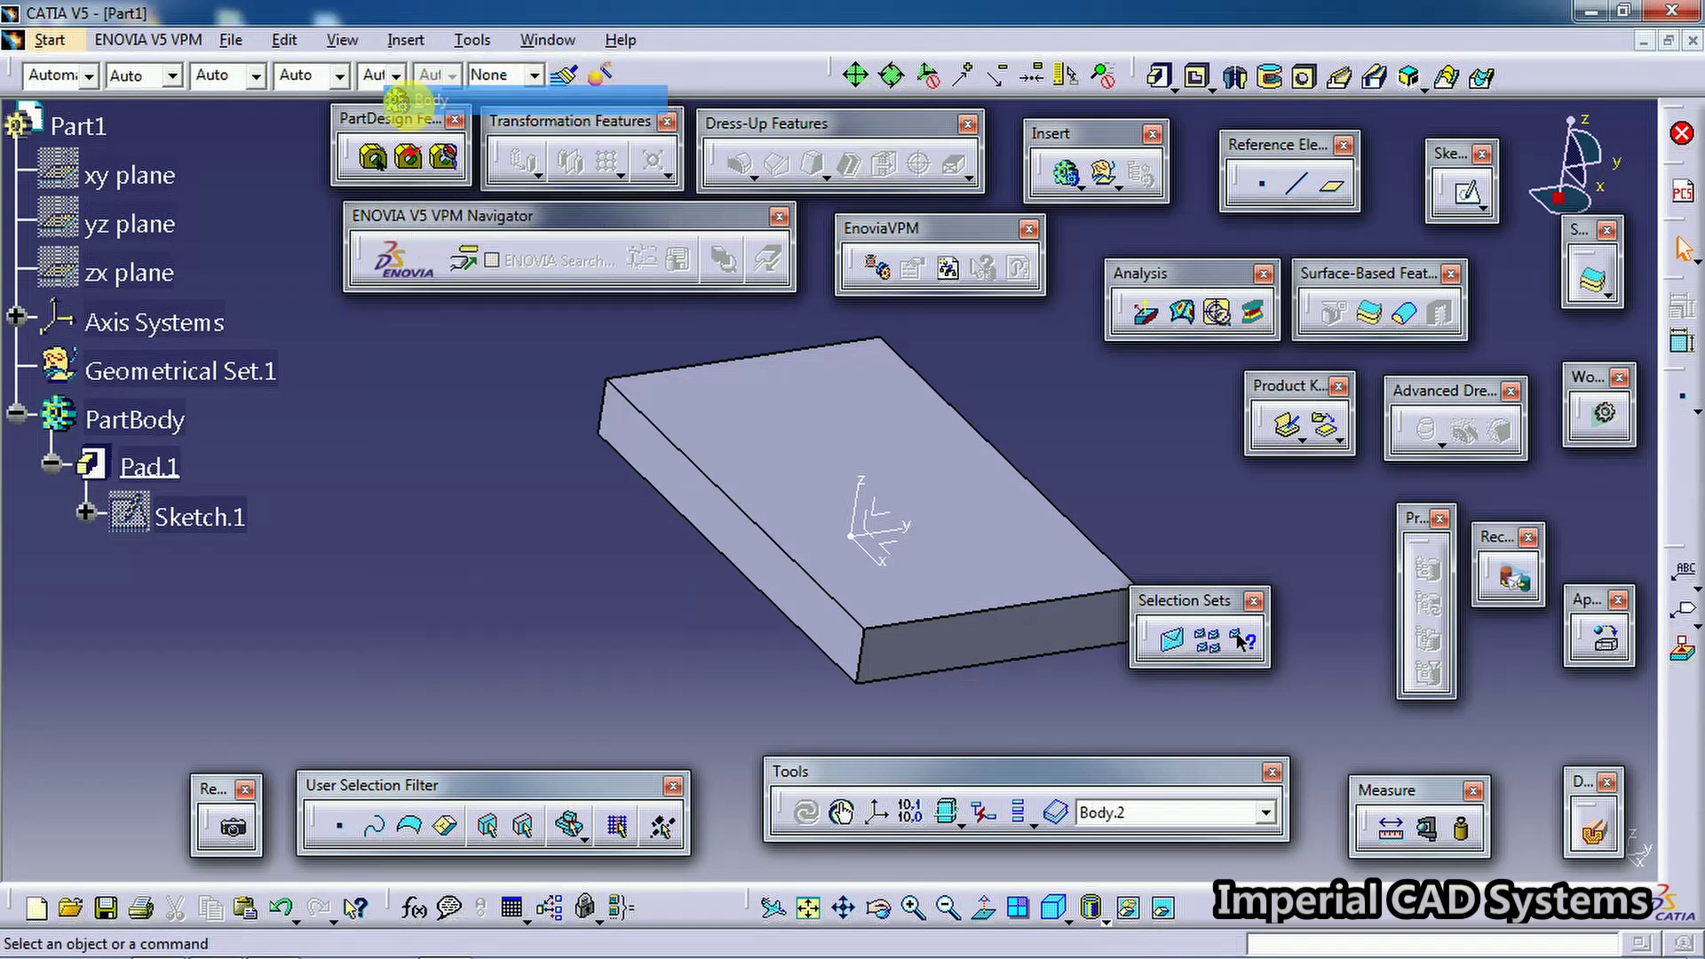
Adjust the body display option and select the plate's top face
{"action": "middle_click_drag", "start_coordinate": [495, 560], "coordinate": [914, 765]}
{"action": "left_click", "coordinate": [1021, 815]}
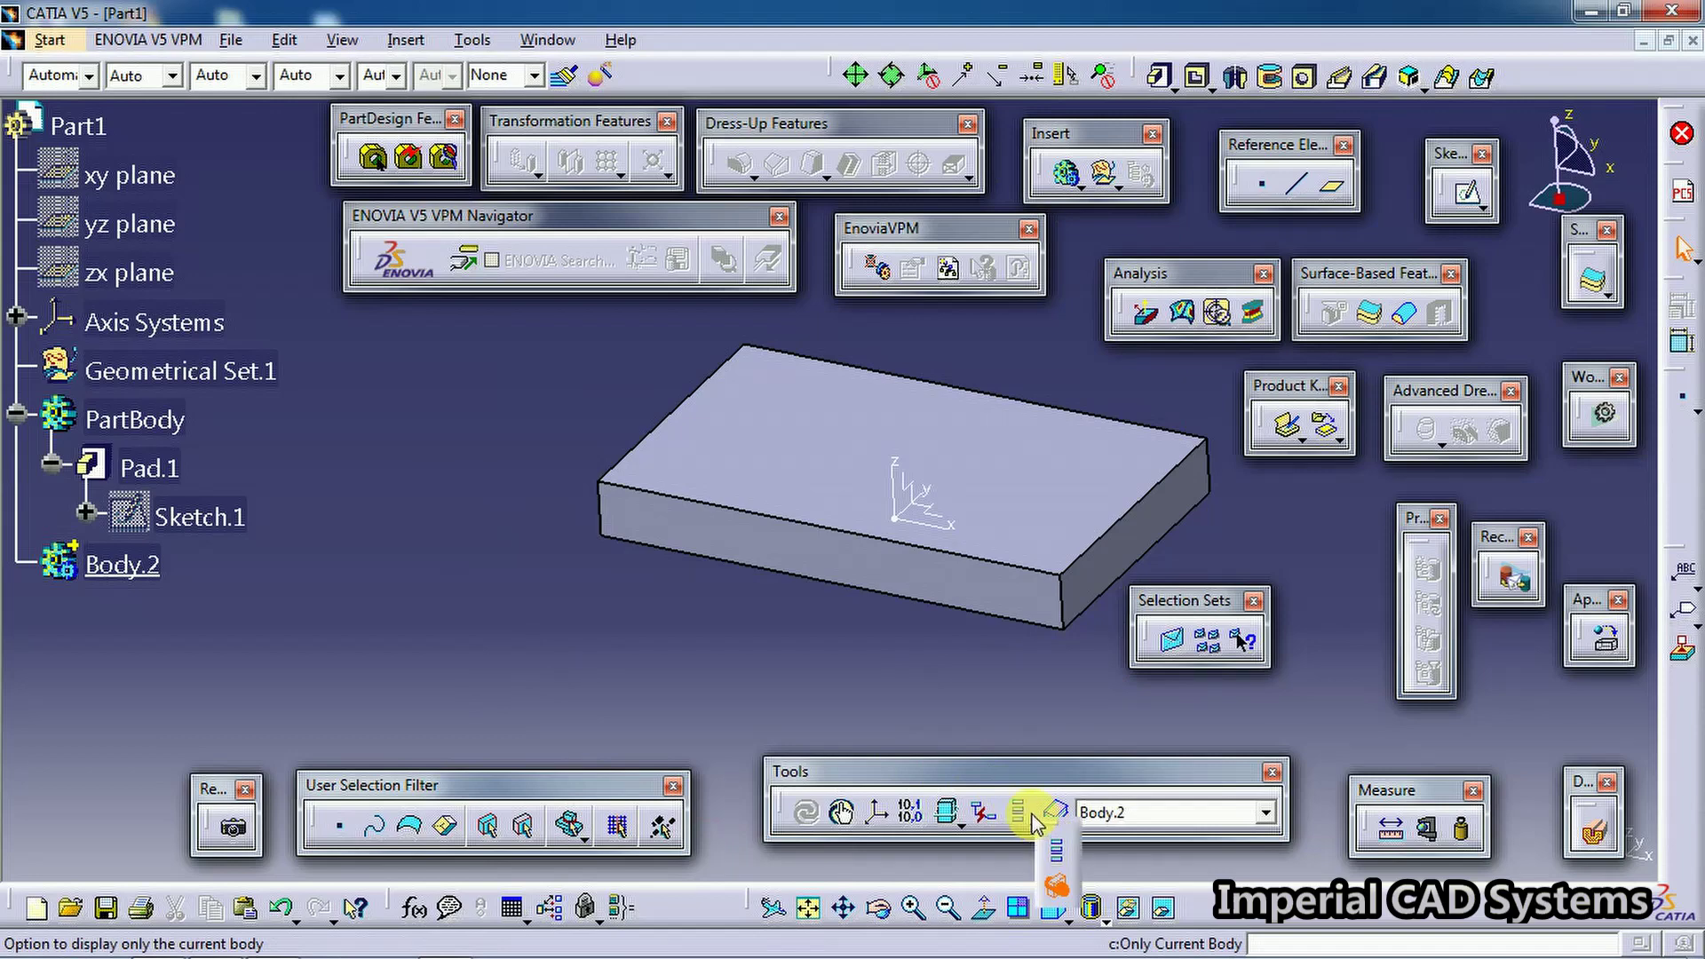
{"action": "left_click", "coordinate": [1059, 908]}
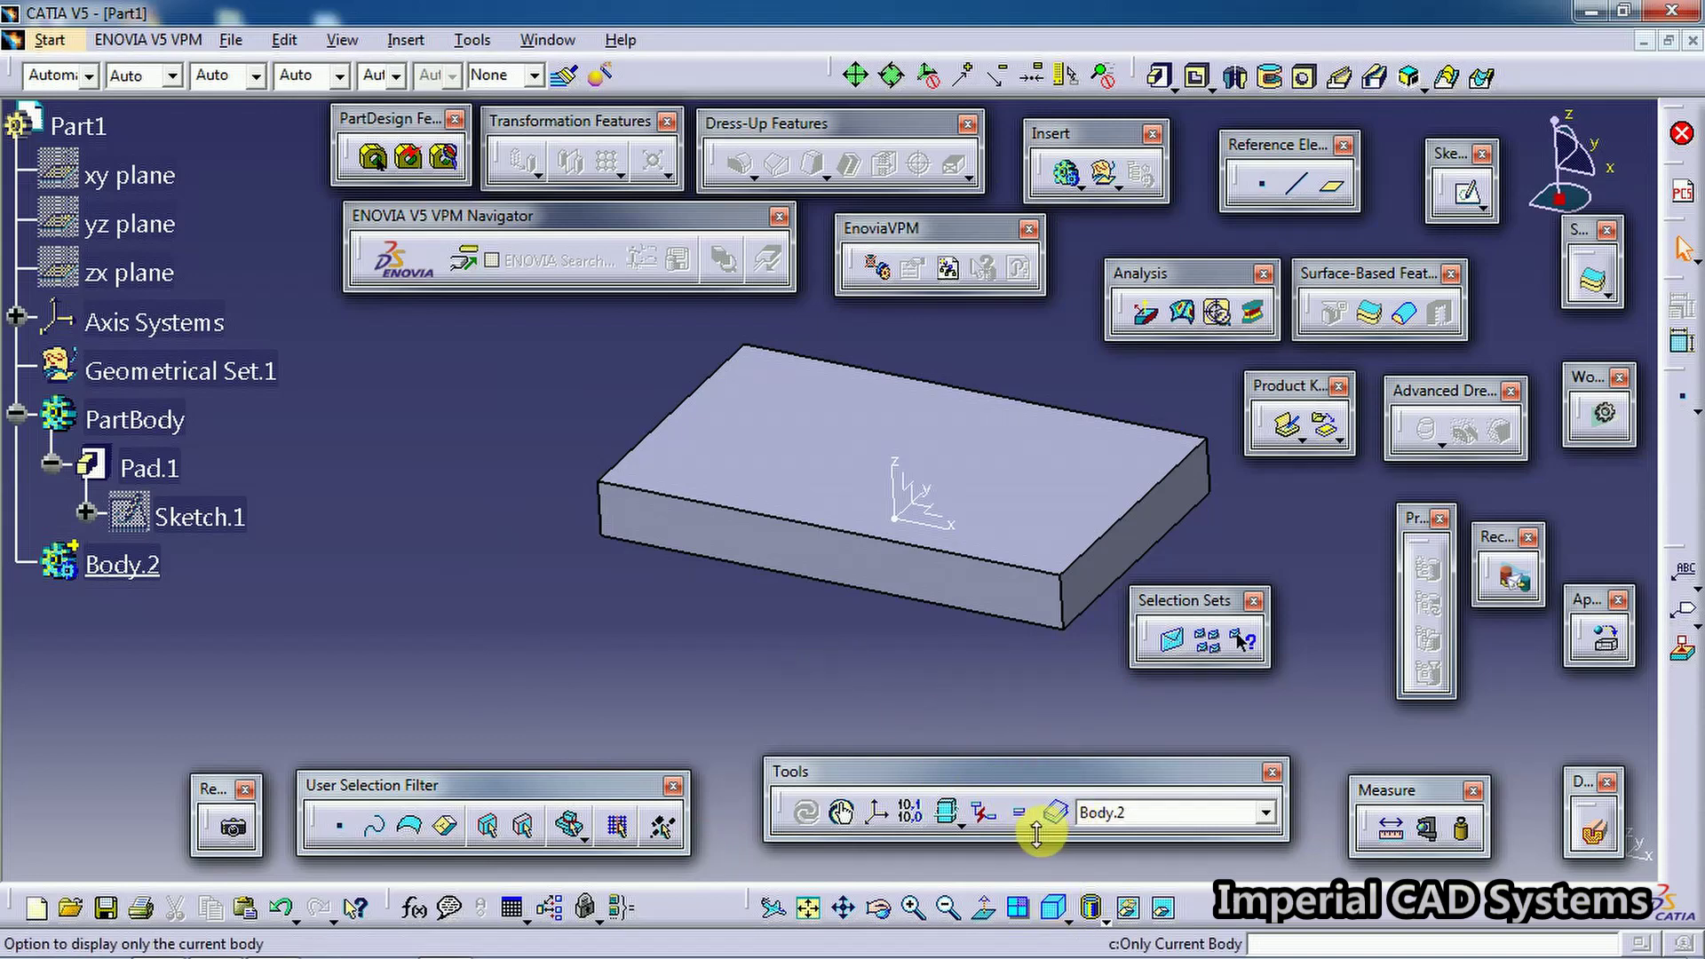
{"action": "left_click", "coordinate": [1036, 817]}
{"action": "left_click", "coordinate": [997, 483]}
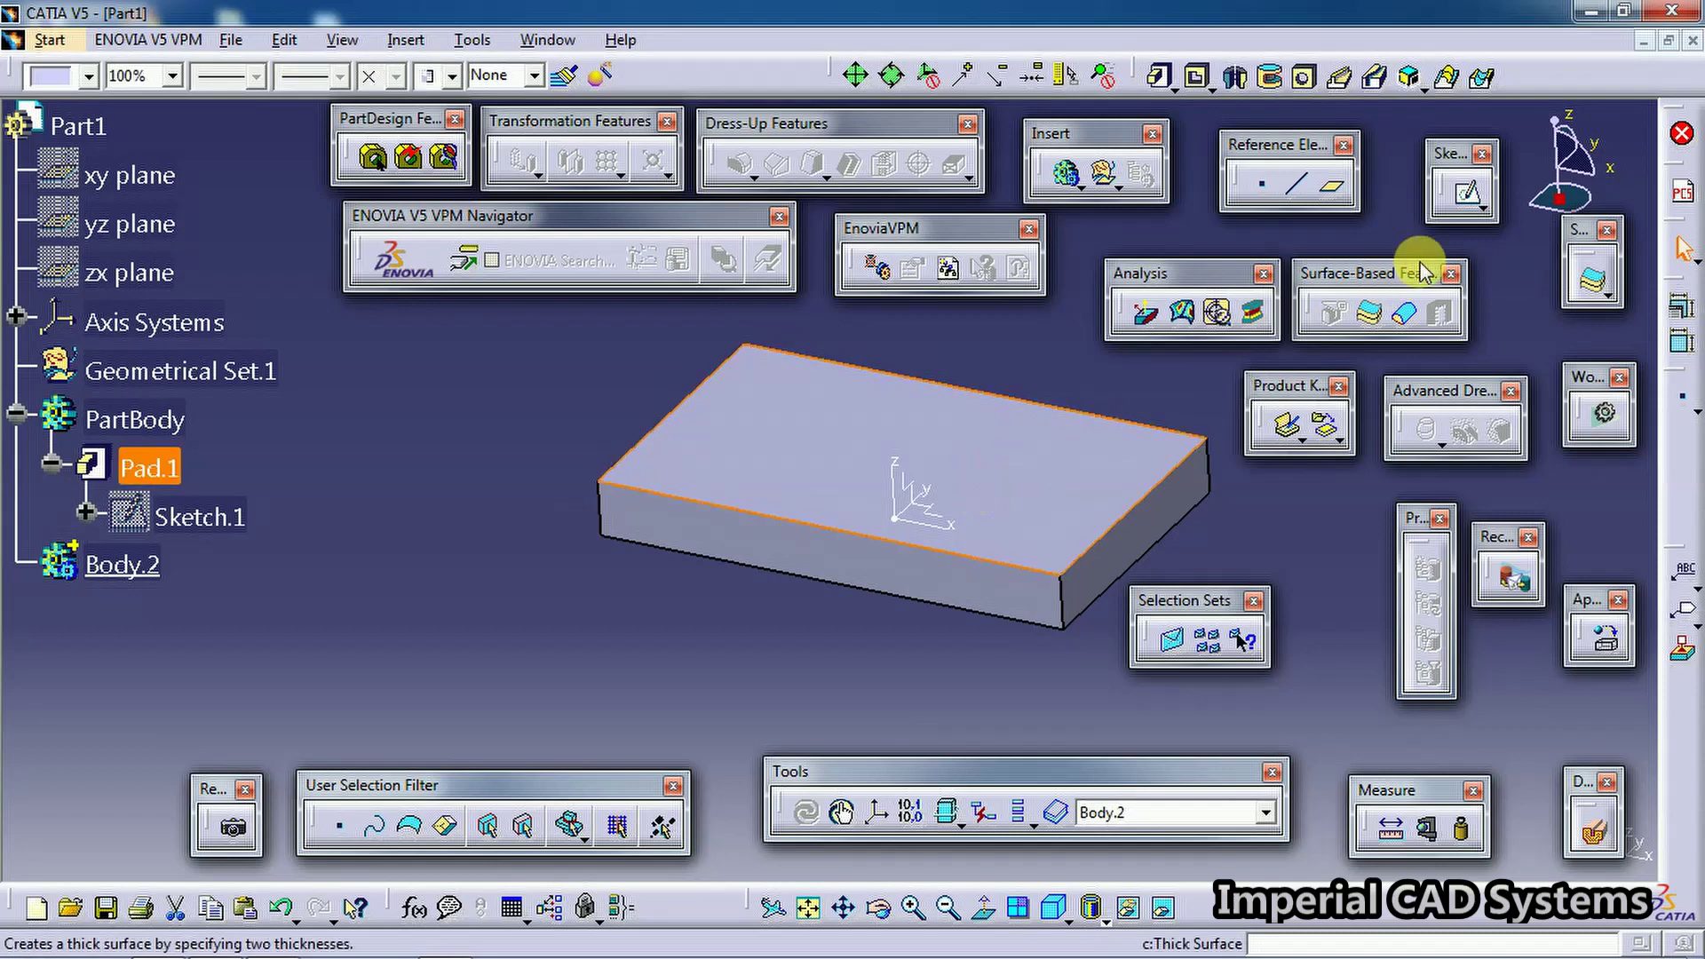
Sketch a circle on the plate's top face
{"action": "left_click", "coordinate": [1464, 193]}
{"action": "left_click", "coordinate": [650, 199]}
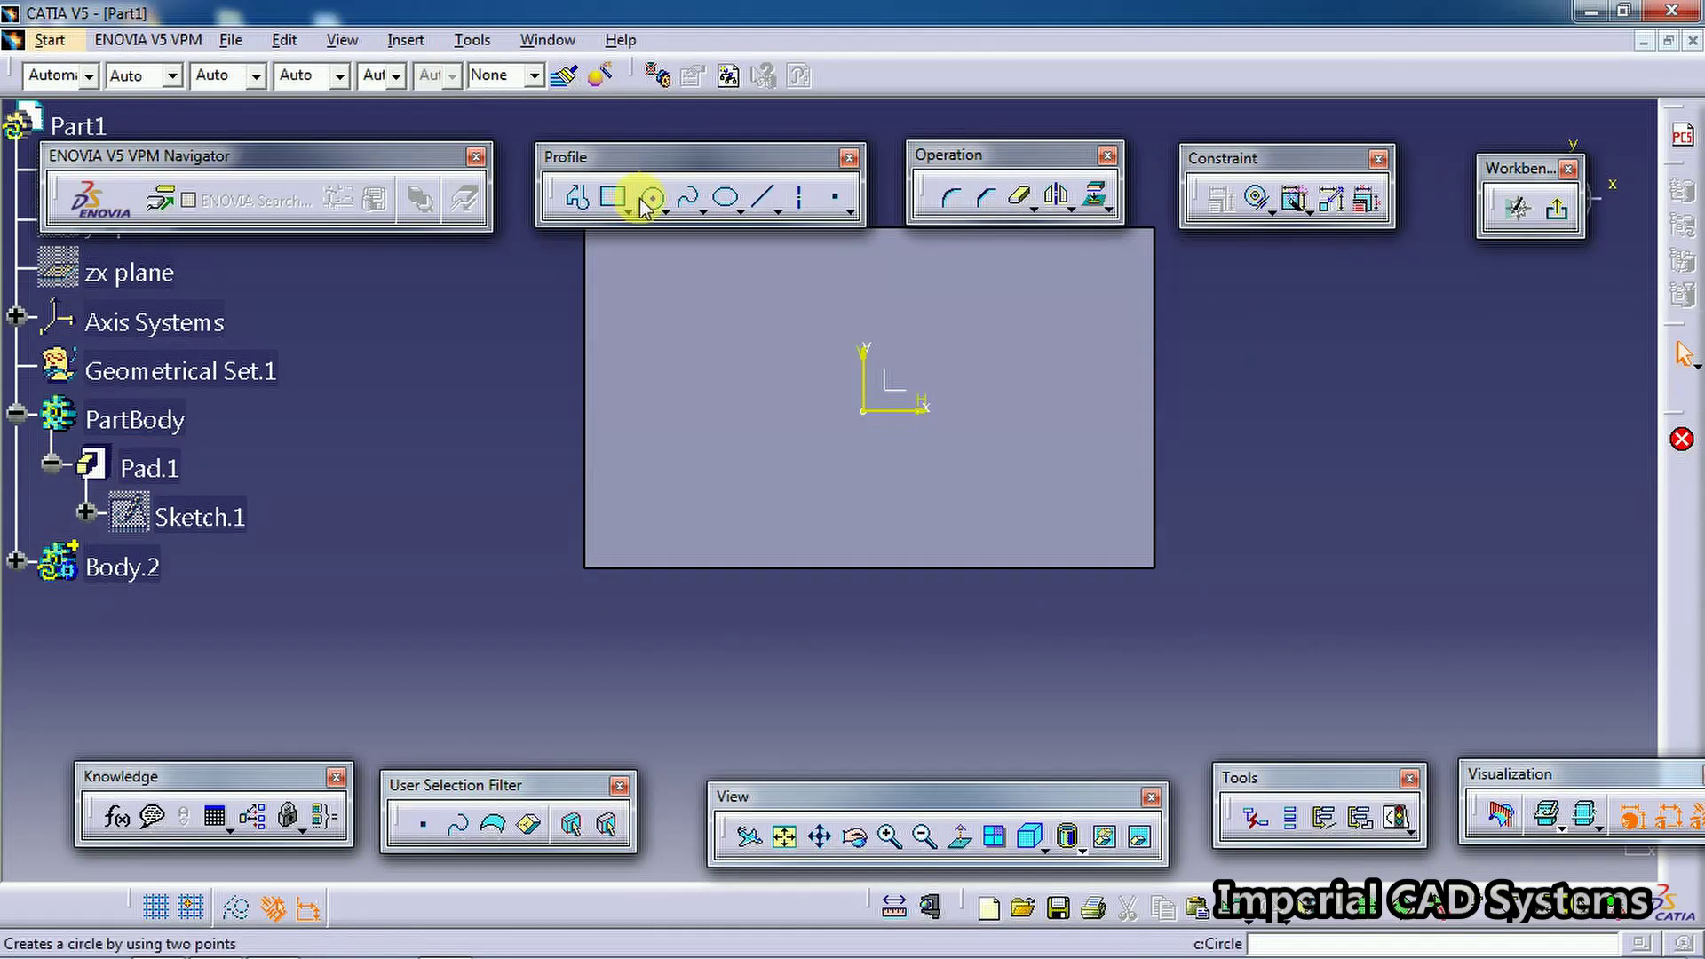
{"action": "left_click", "coordinate": [1038, 349]}
{"action": "left_click", "coordinate": [1061, 300]}
{"action": "mouse_move", "coordinate": [1172, 365]}
{"action": "middle_mouse_down"}
{"action": "mouse_move", "coordinate": [1211, 556]}
{"action": "mouse_move", "coordinate": [1278, 455]}
{"action": "middle_mouse_up"}
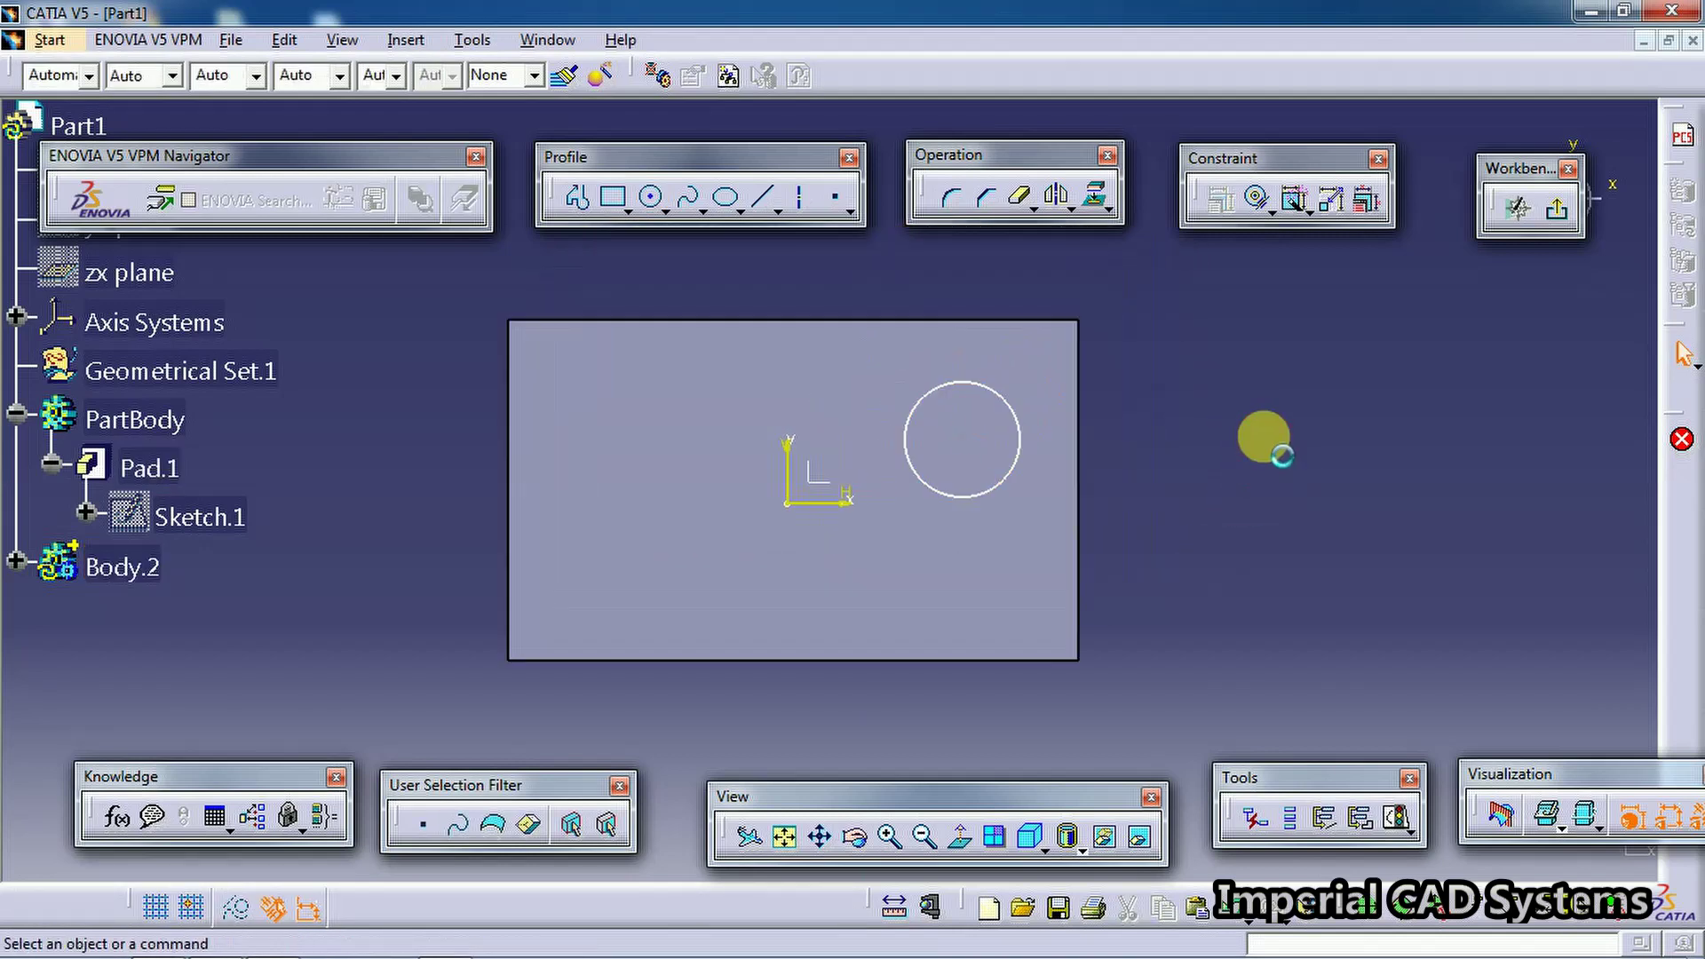
{"action": "left_click", "coordinate": [1558, 210]}
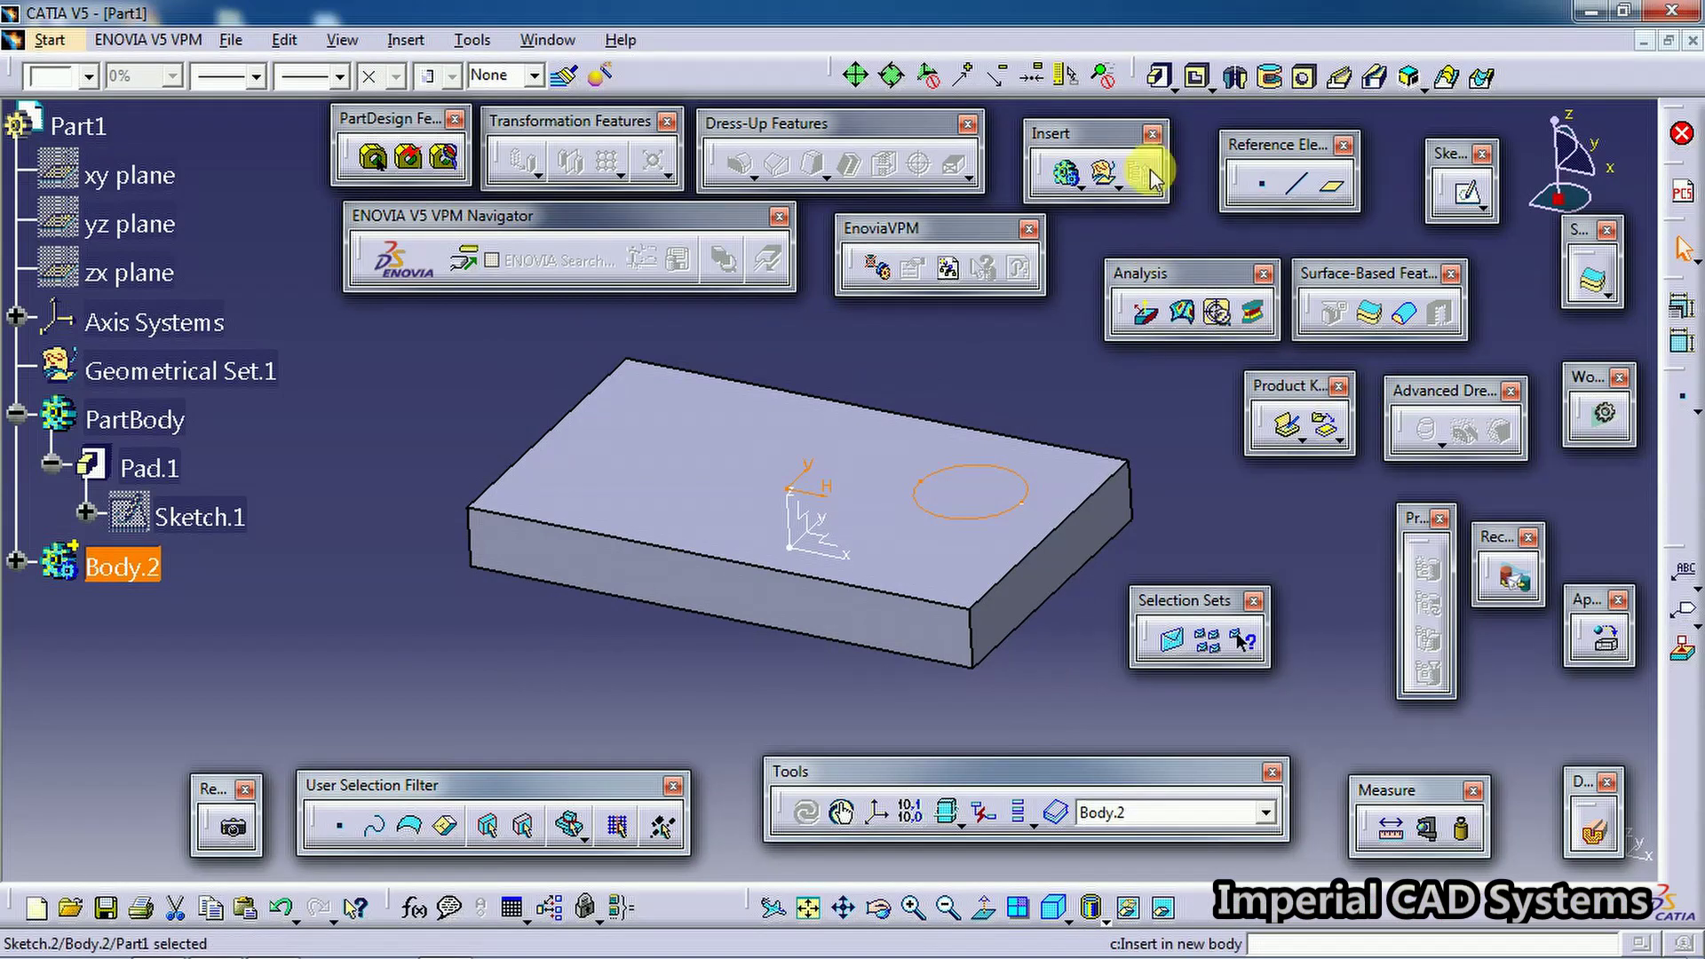
Pad the circle 50mm to form the cylinder
{"action": "left_click", "coordinate": [1159, 80]}
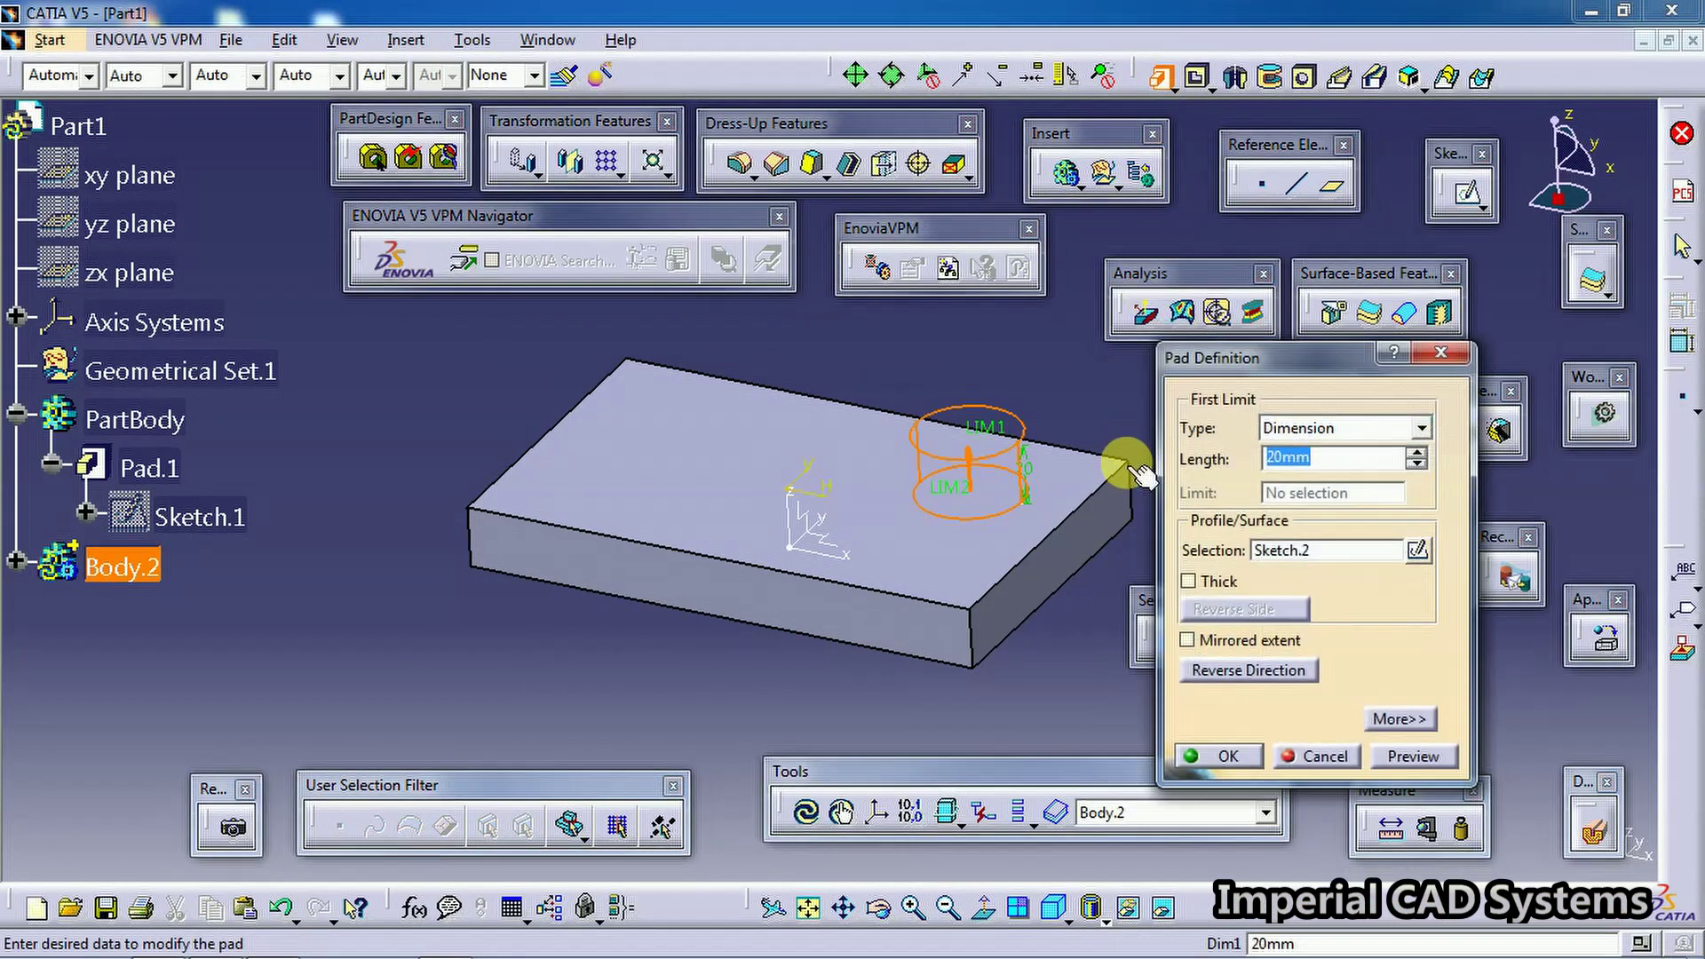
{"action": "type", "text": "50"}
{"action": "key", "text": "Return"}
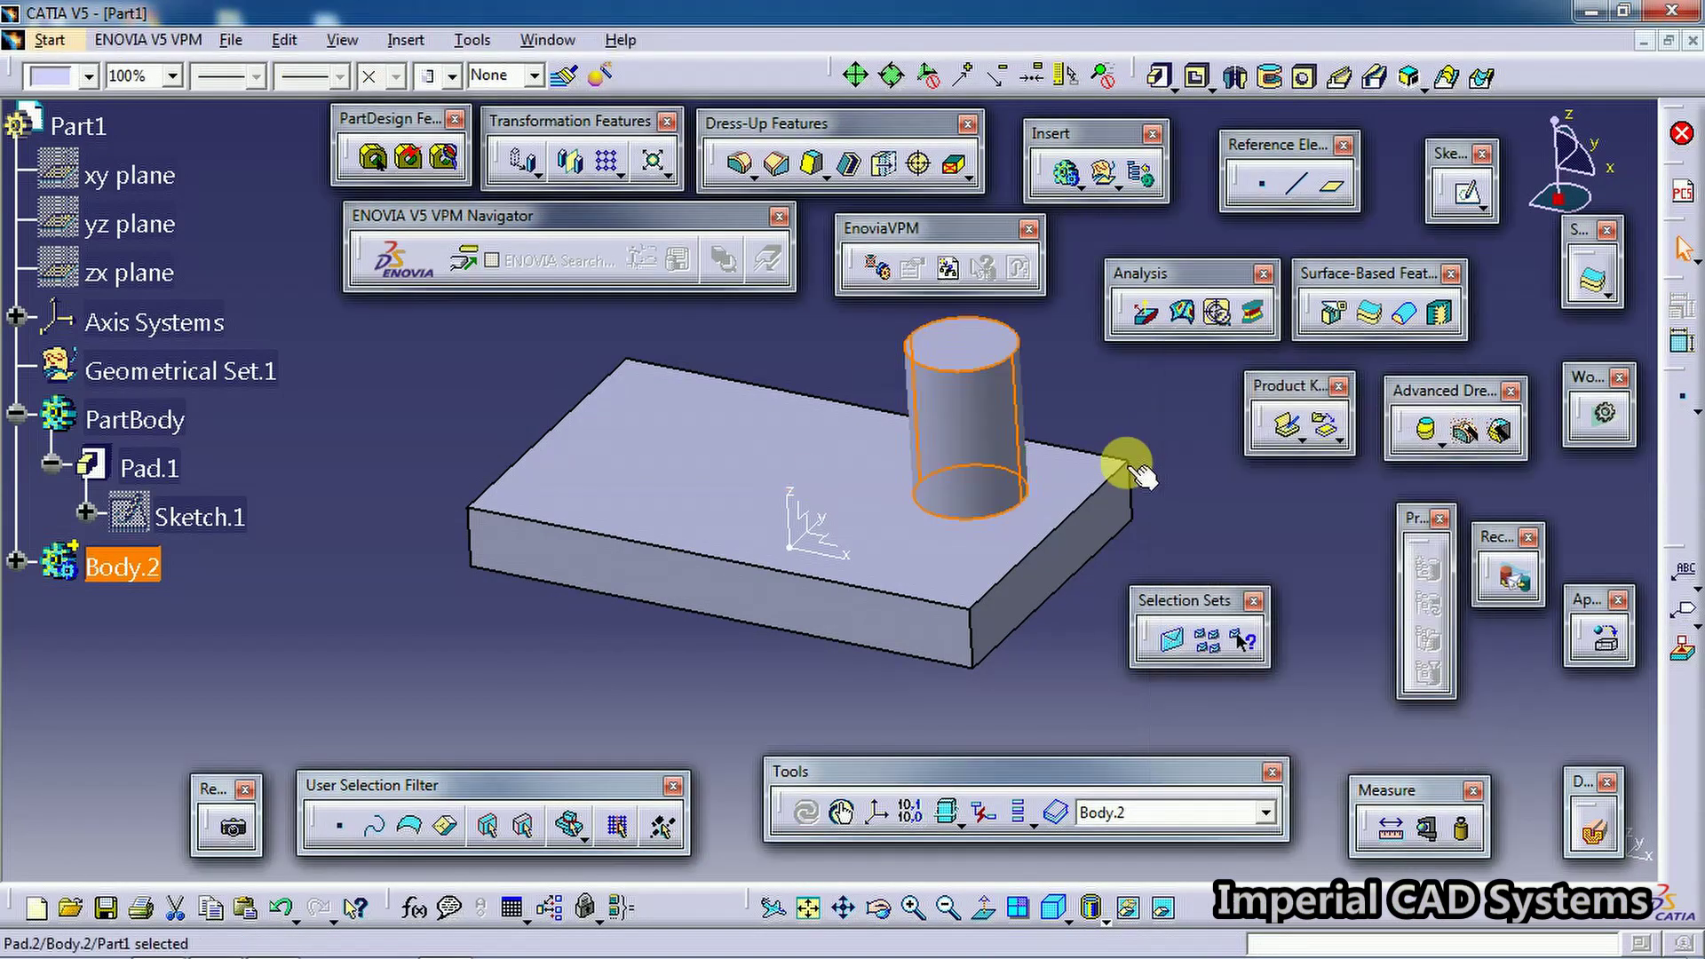
{"action": "middle_click_drag", "start_coordinate": [528, 628], "coordinate": [471, 612]}
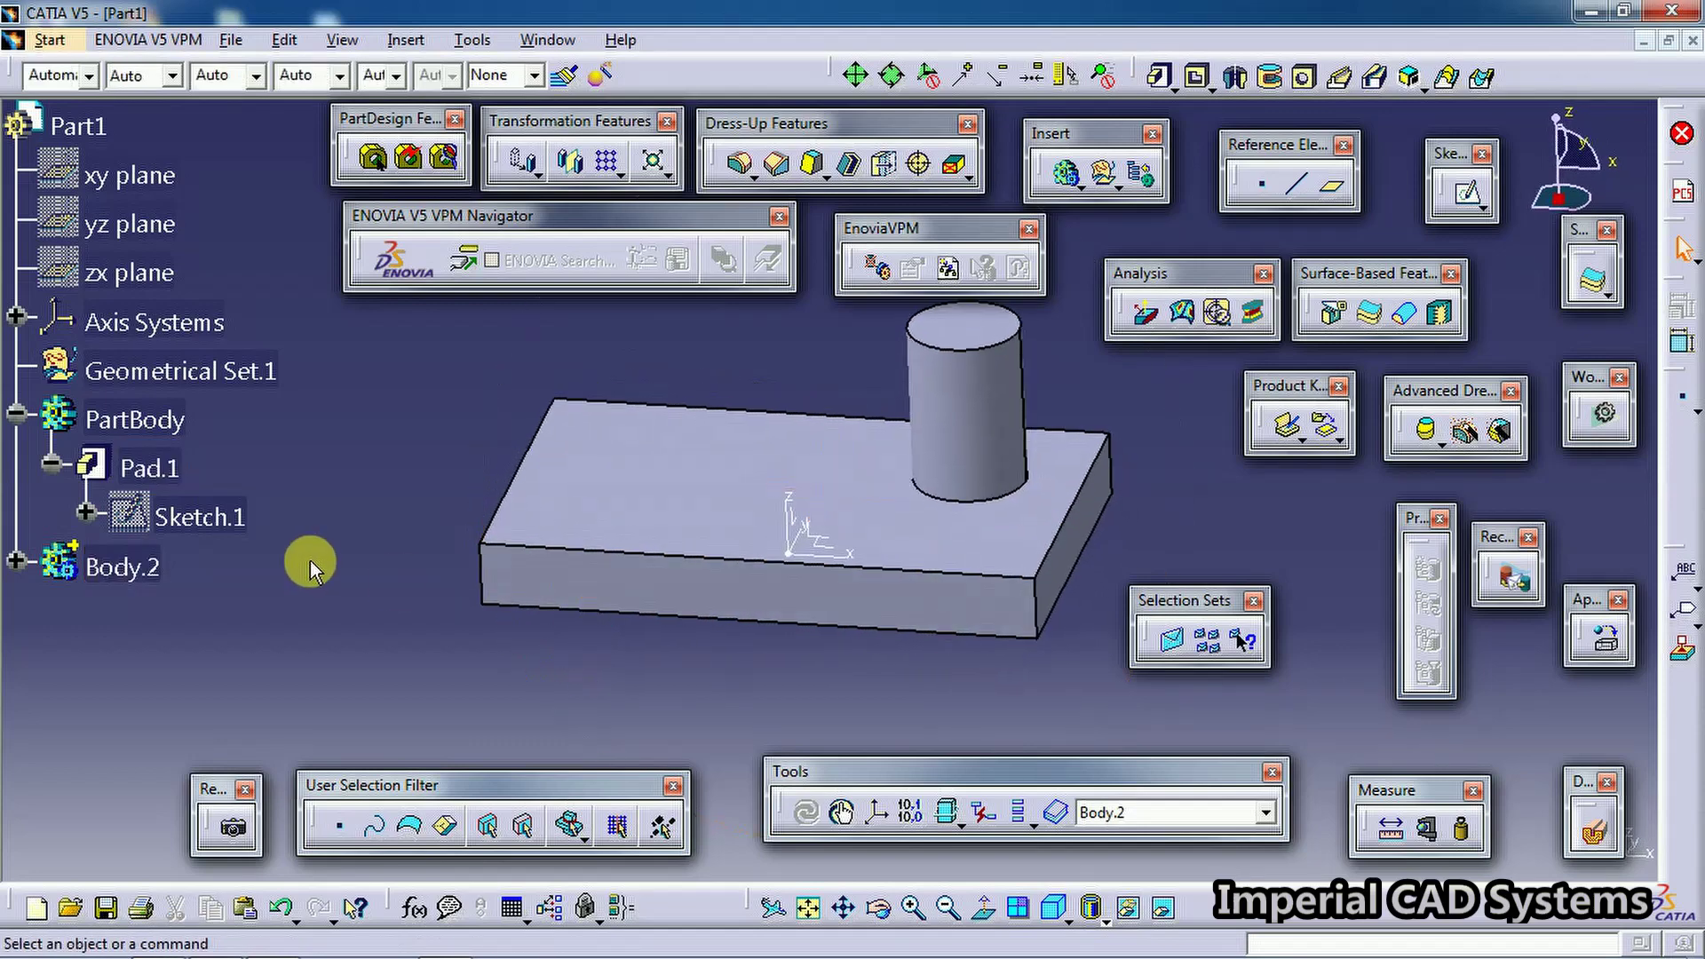
{"action": "left_click", "coordinate": [18, 561]}
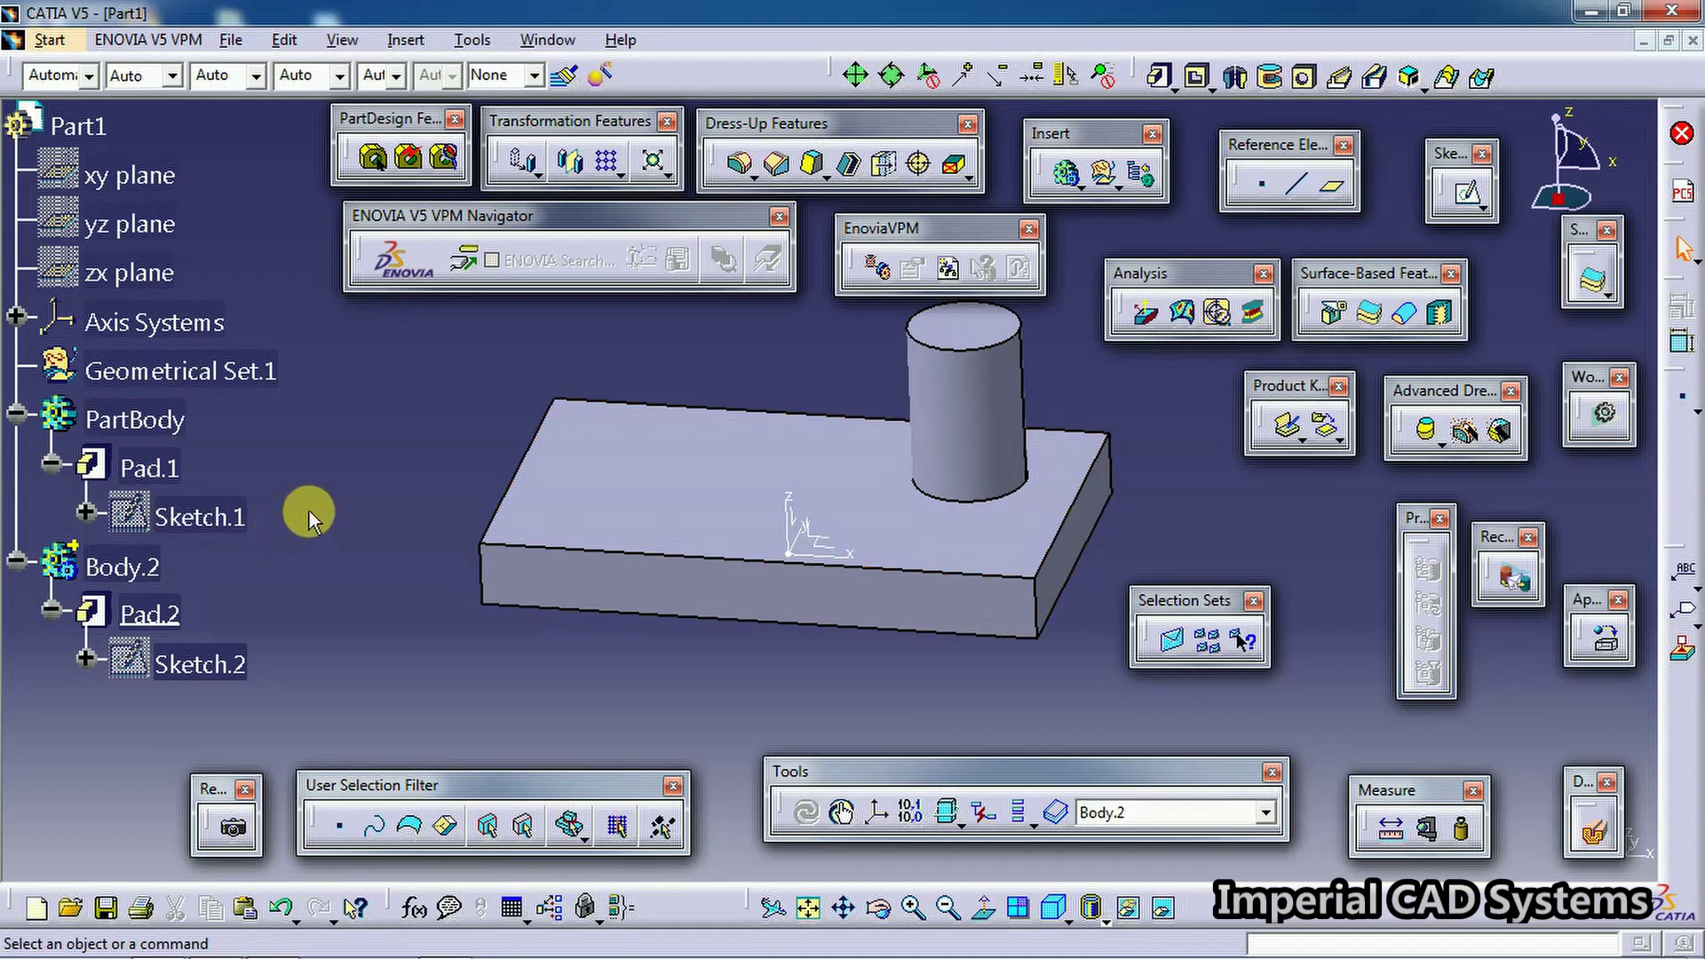
Add Body.2 into PartBody, creating Add.1
{"action": "right_click", "coordinate": [145, 568]}
{"action": "mouse_move", "coordinate": [223, 577]}
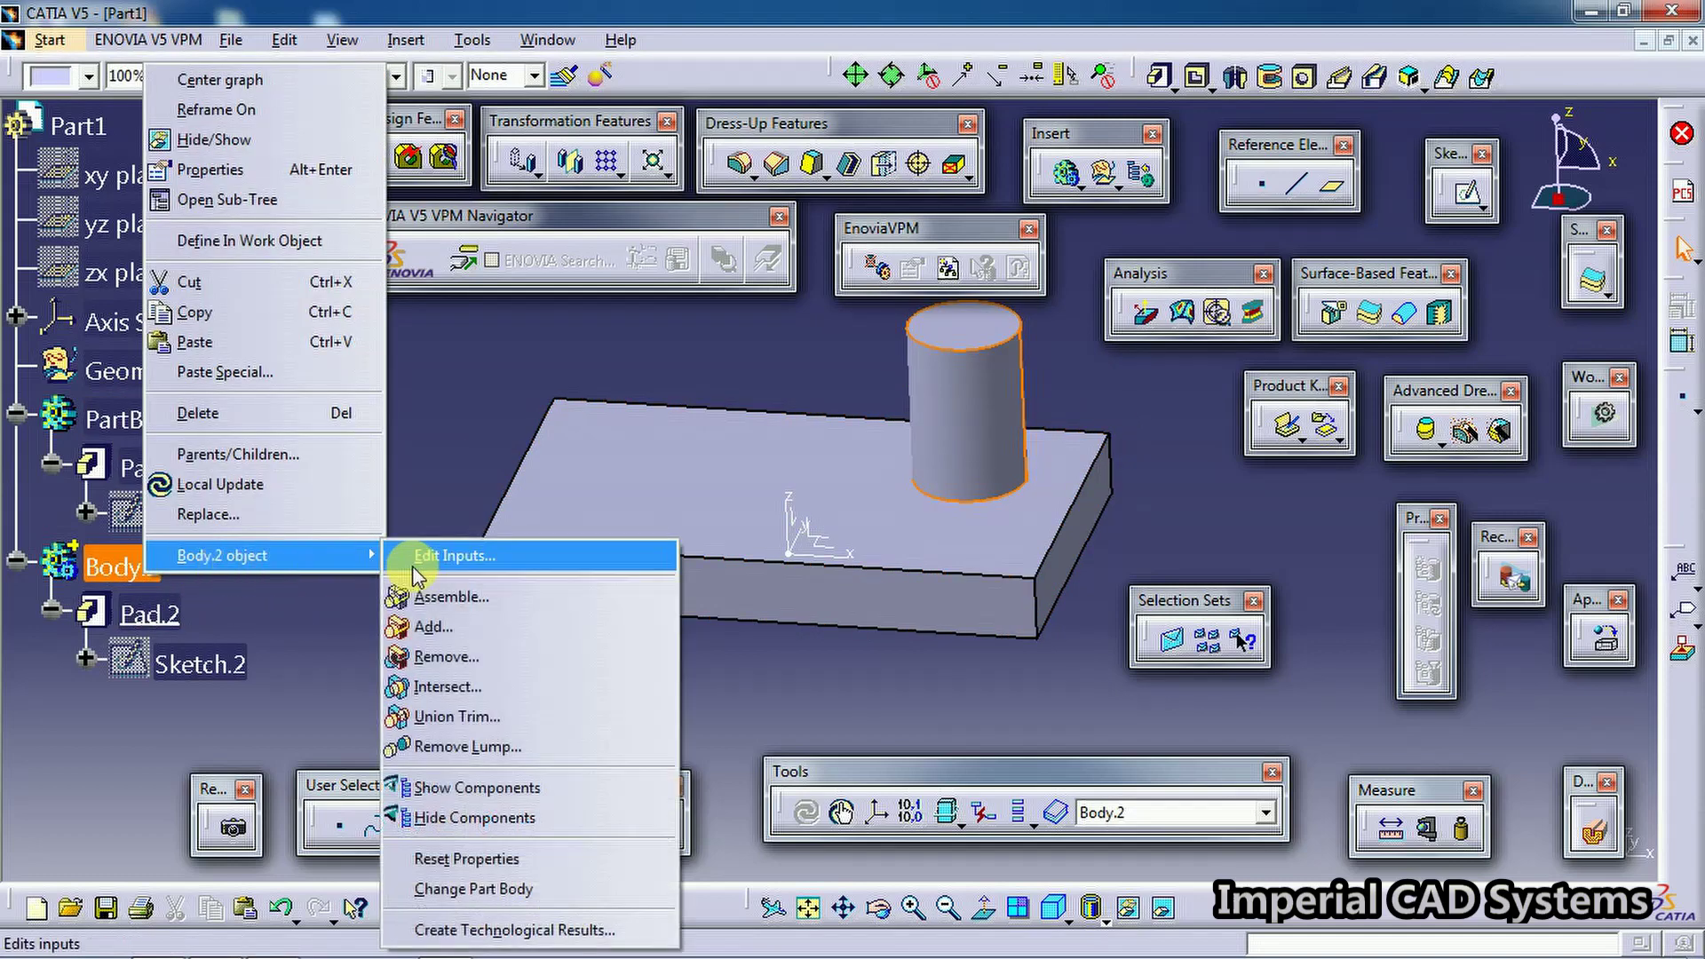
{"action": "left_click", "coordinate": [424, 626]}
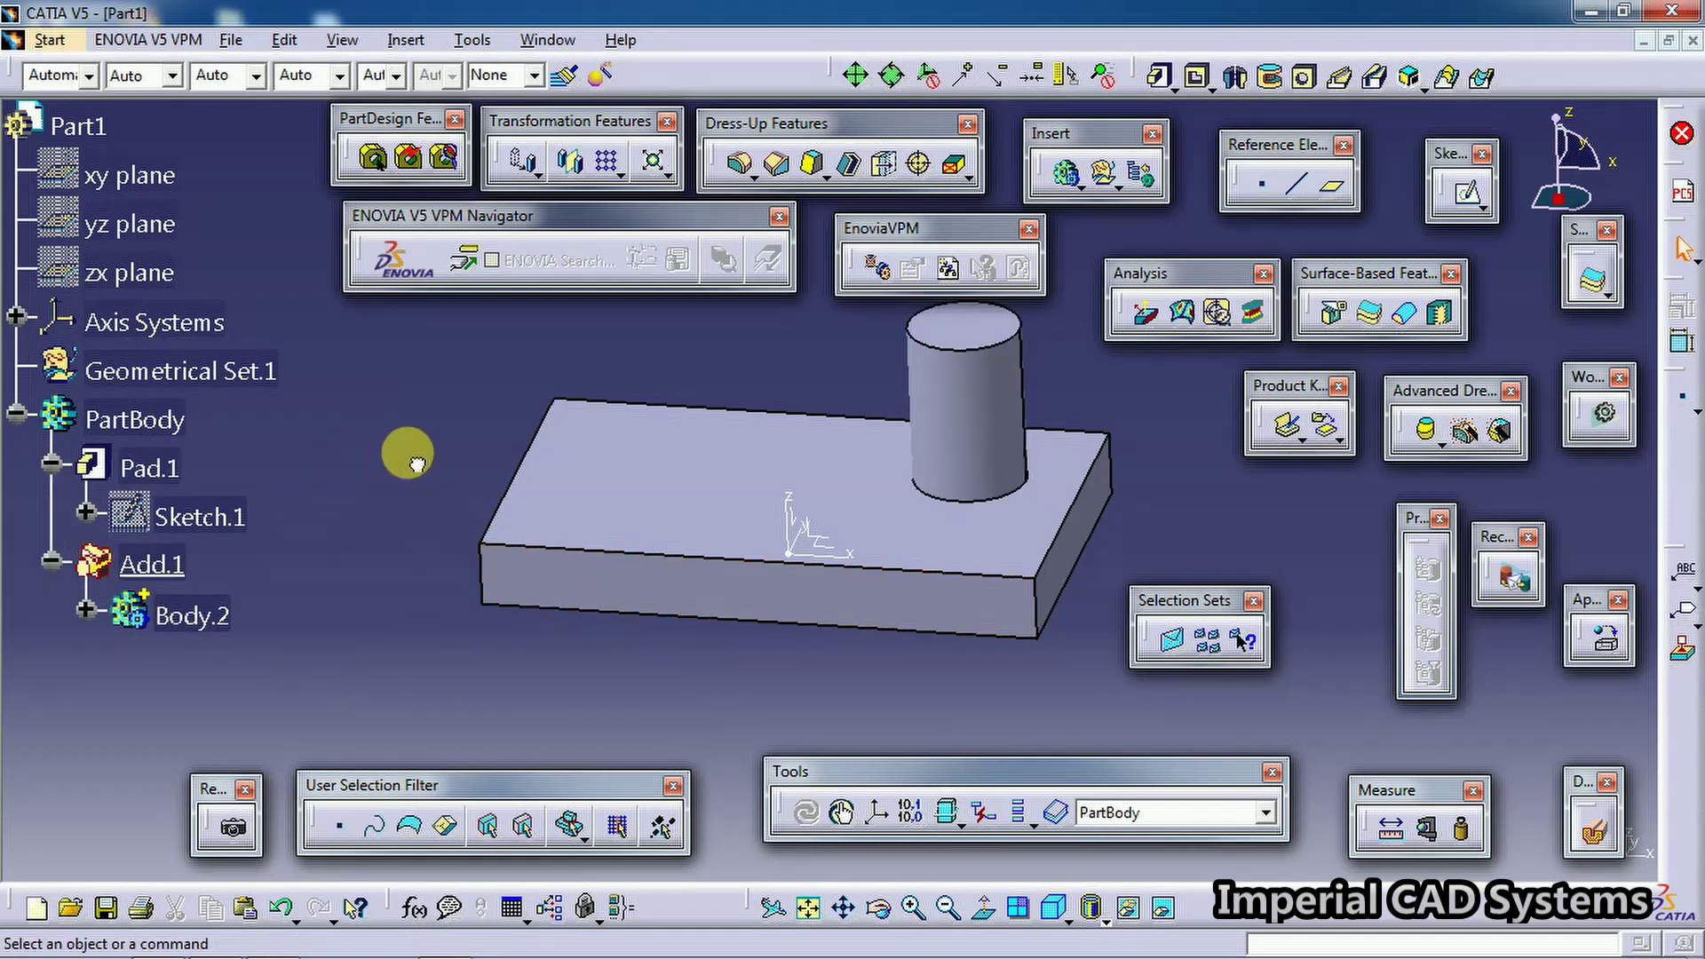
{"action": "left_click", "coordinate": [406, 40]}
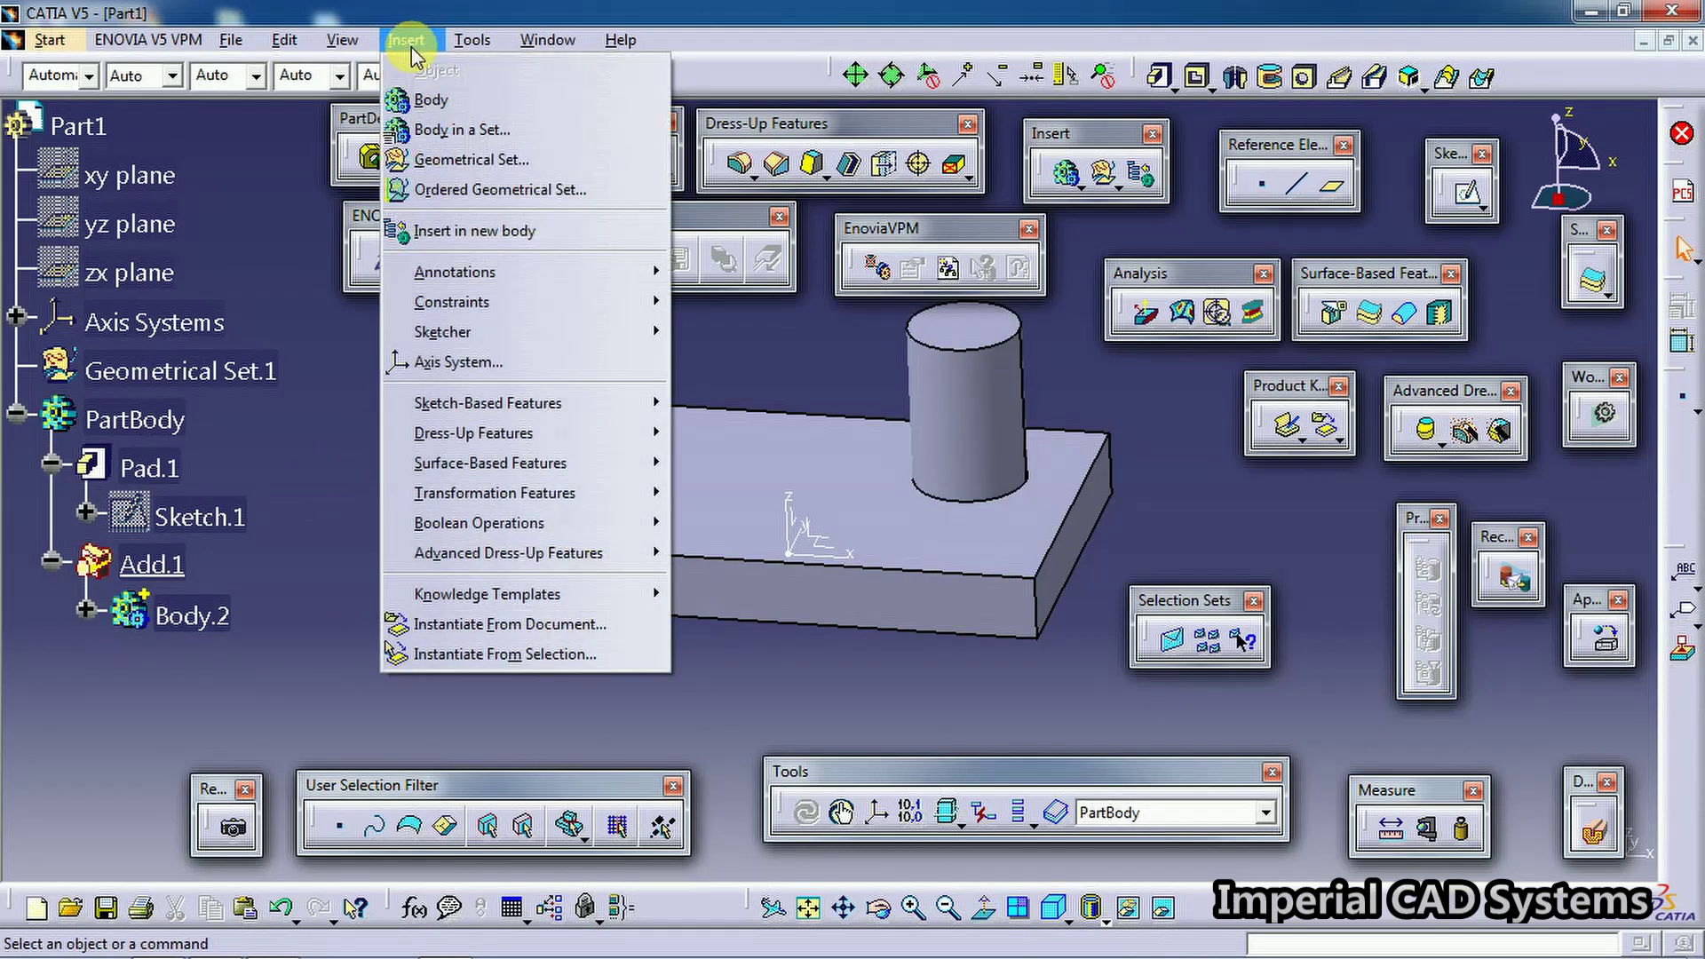
Insert Body.3 and sketch a rectangle near the left end of the plate's top face
{"action": "left_click", "coordinate": [430, 99]}
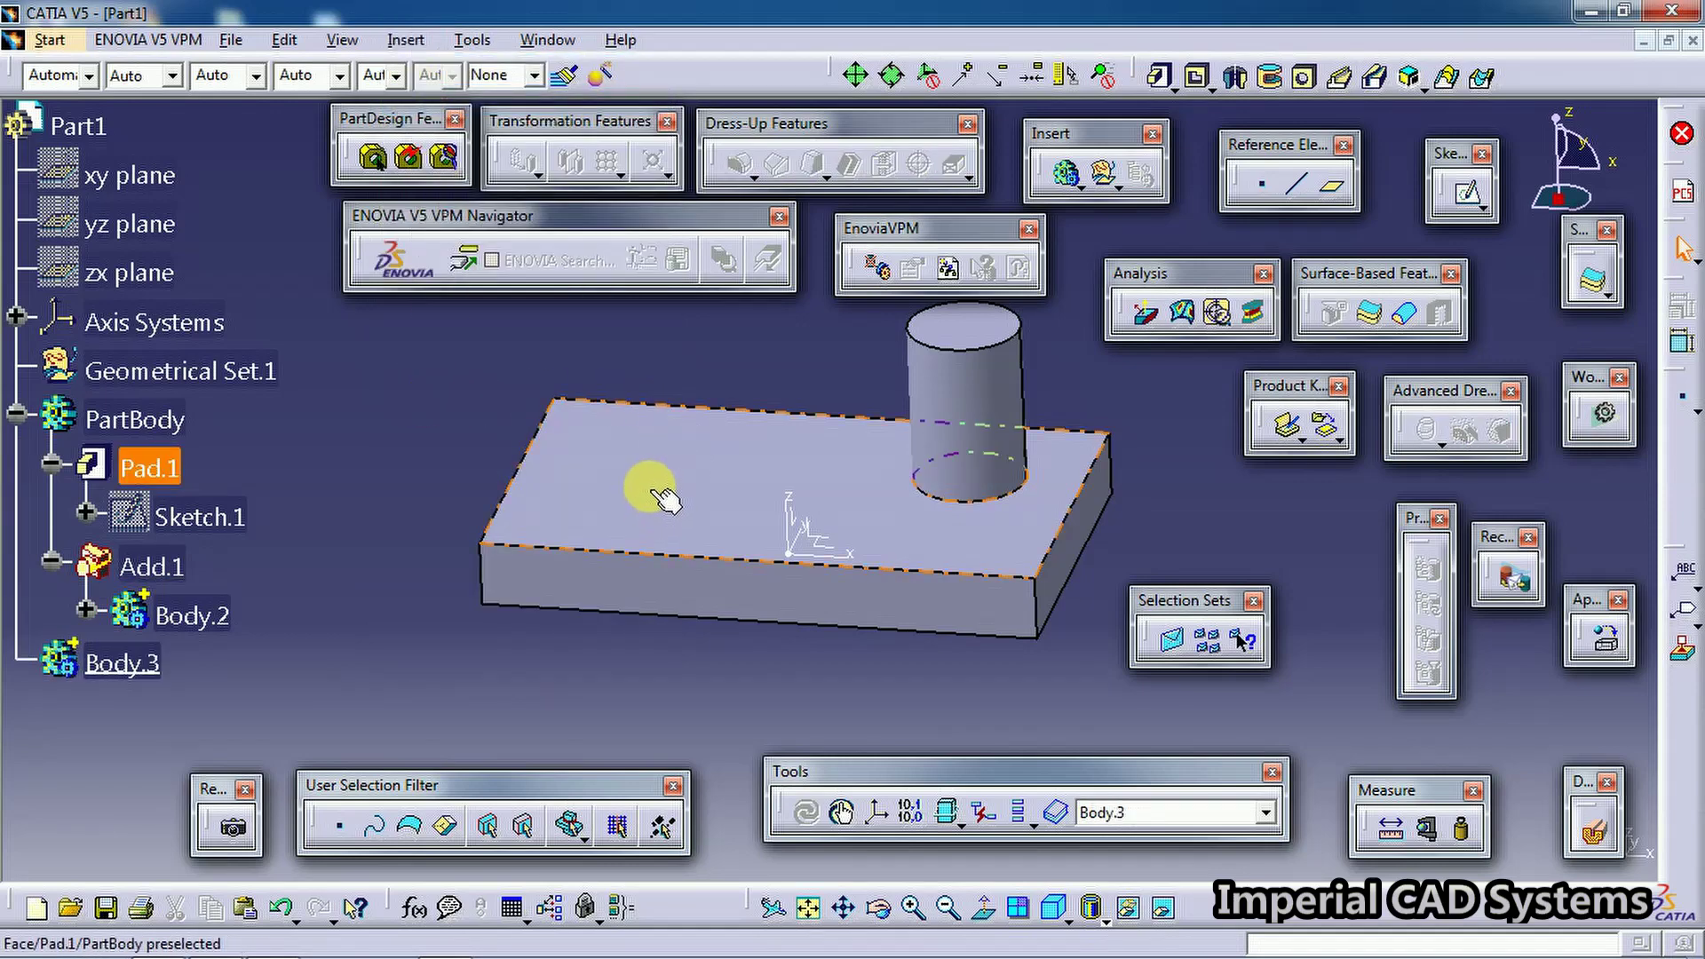
{"action": "left_click", "coordinate": [659, 497]}
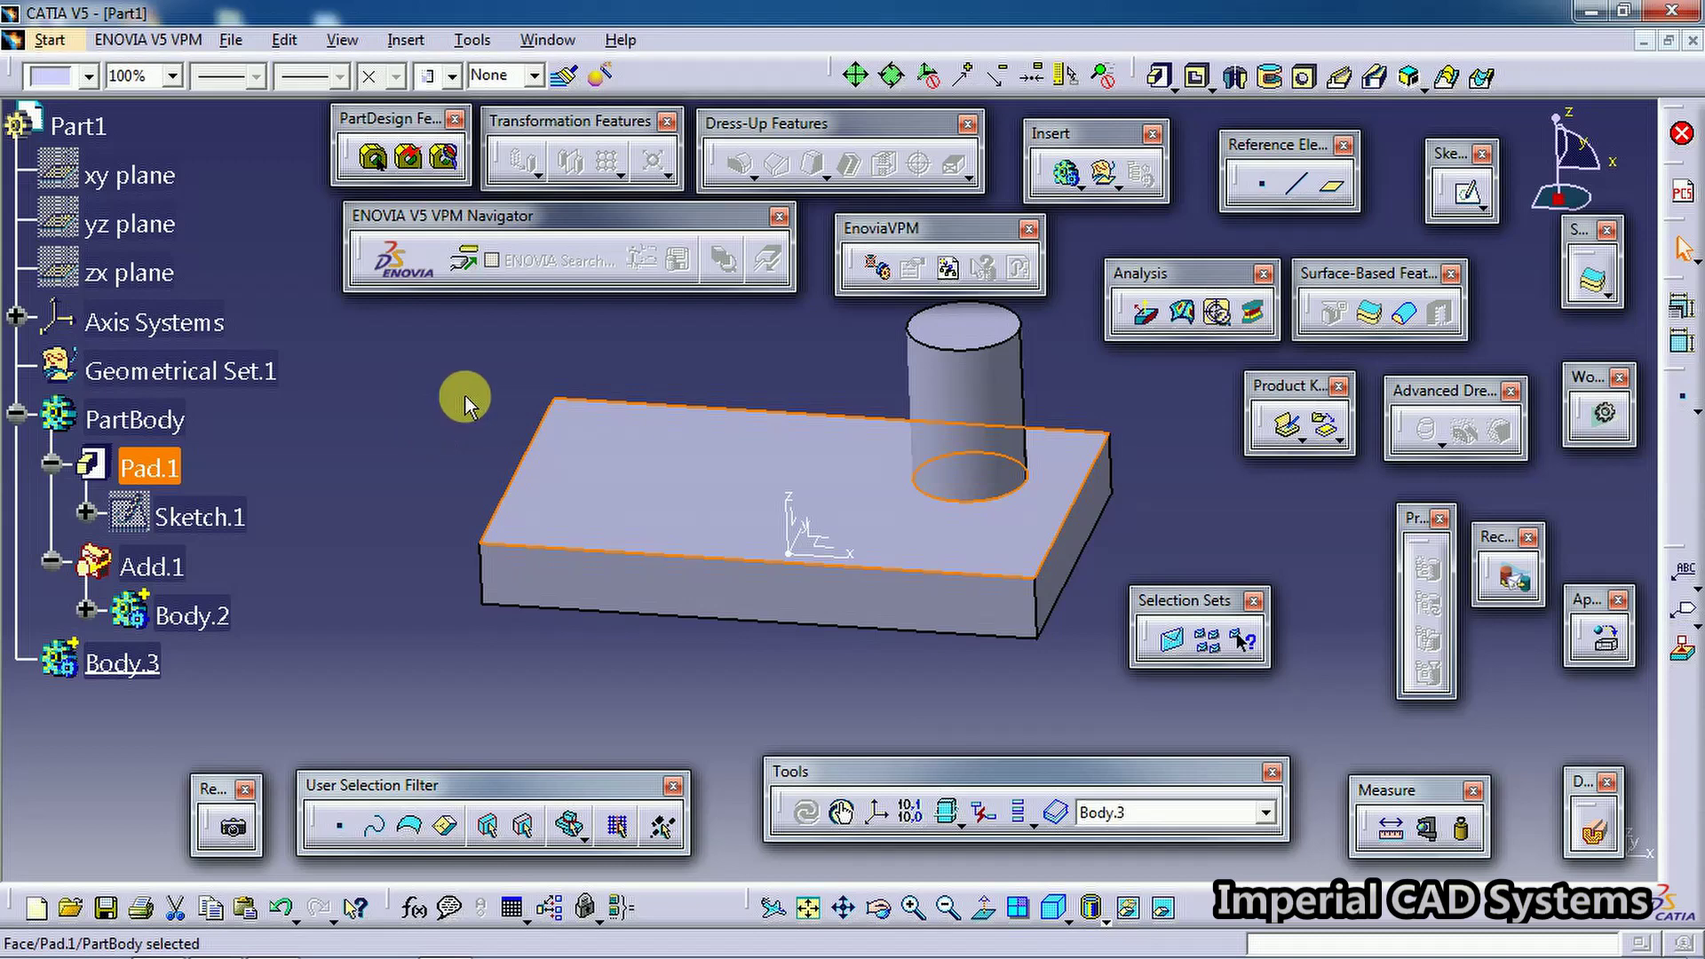
{"action": "left_click", "coordinate": [1466, 192]}
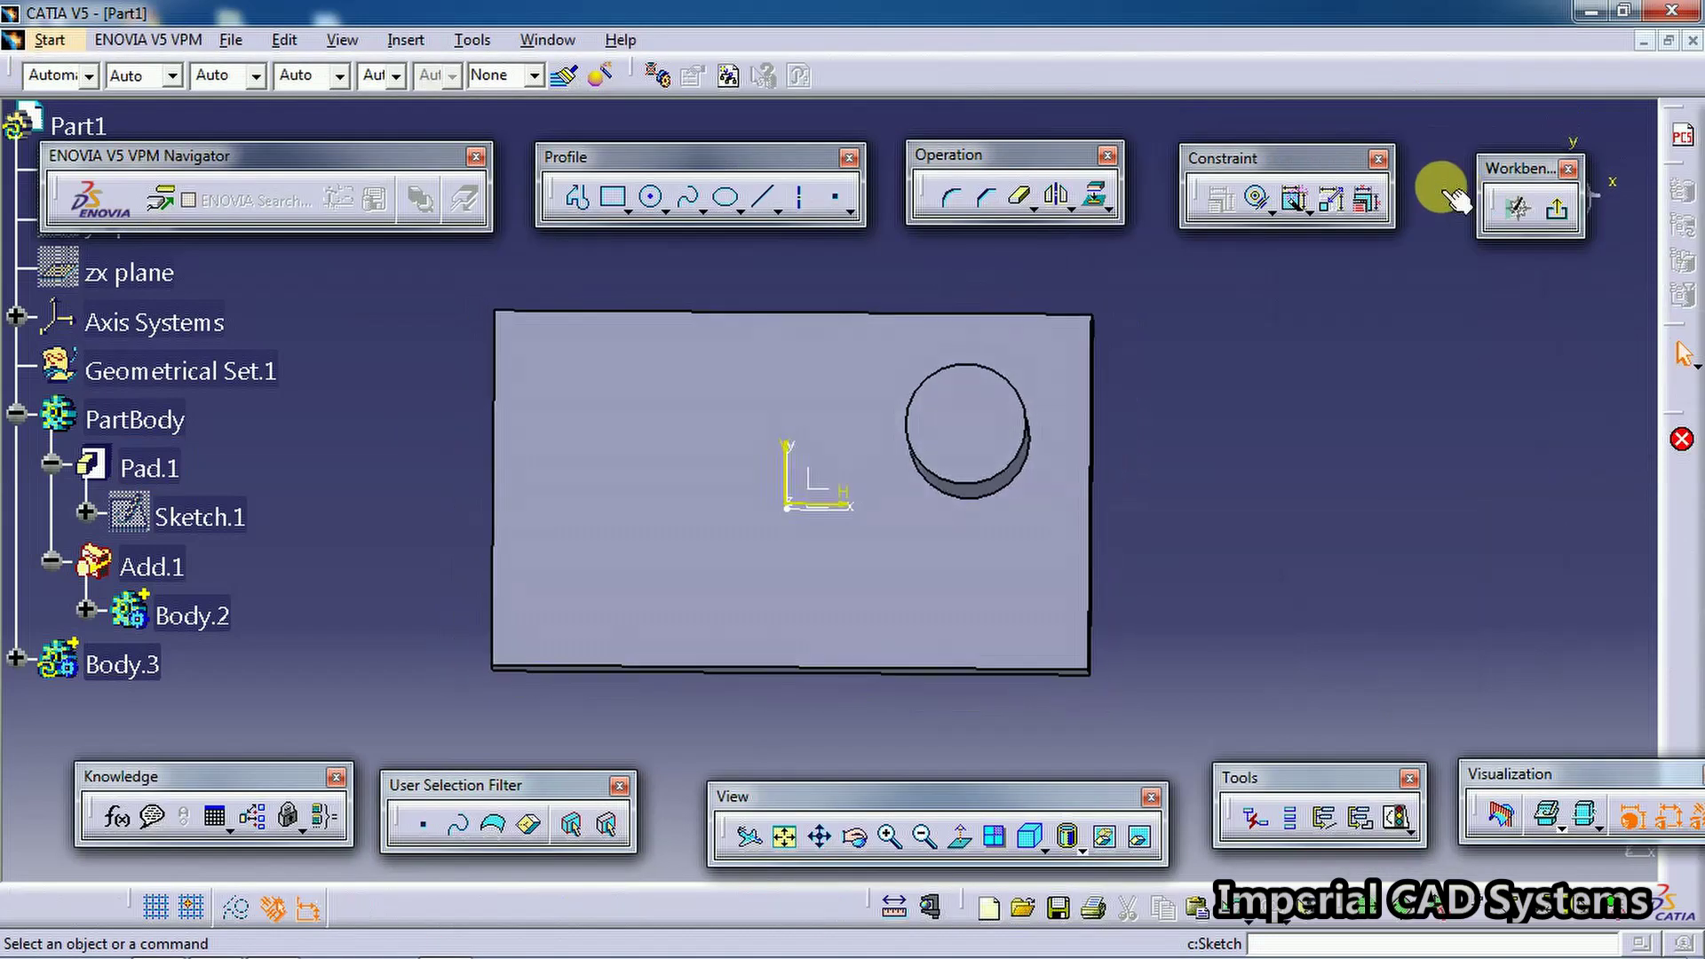
{"action": "left_click", "coordinate": [578, 197]}
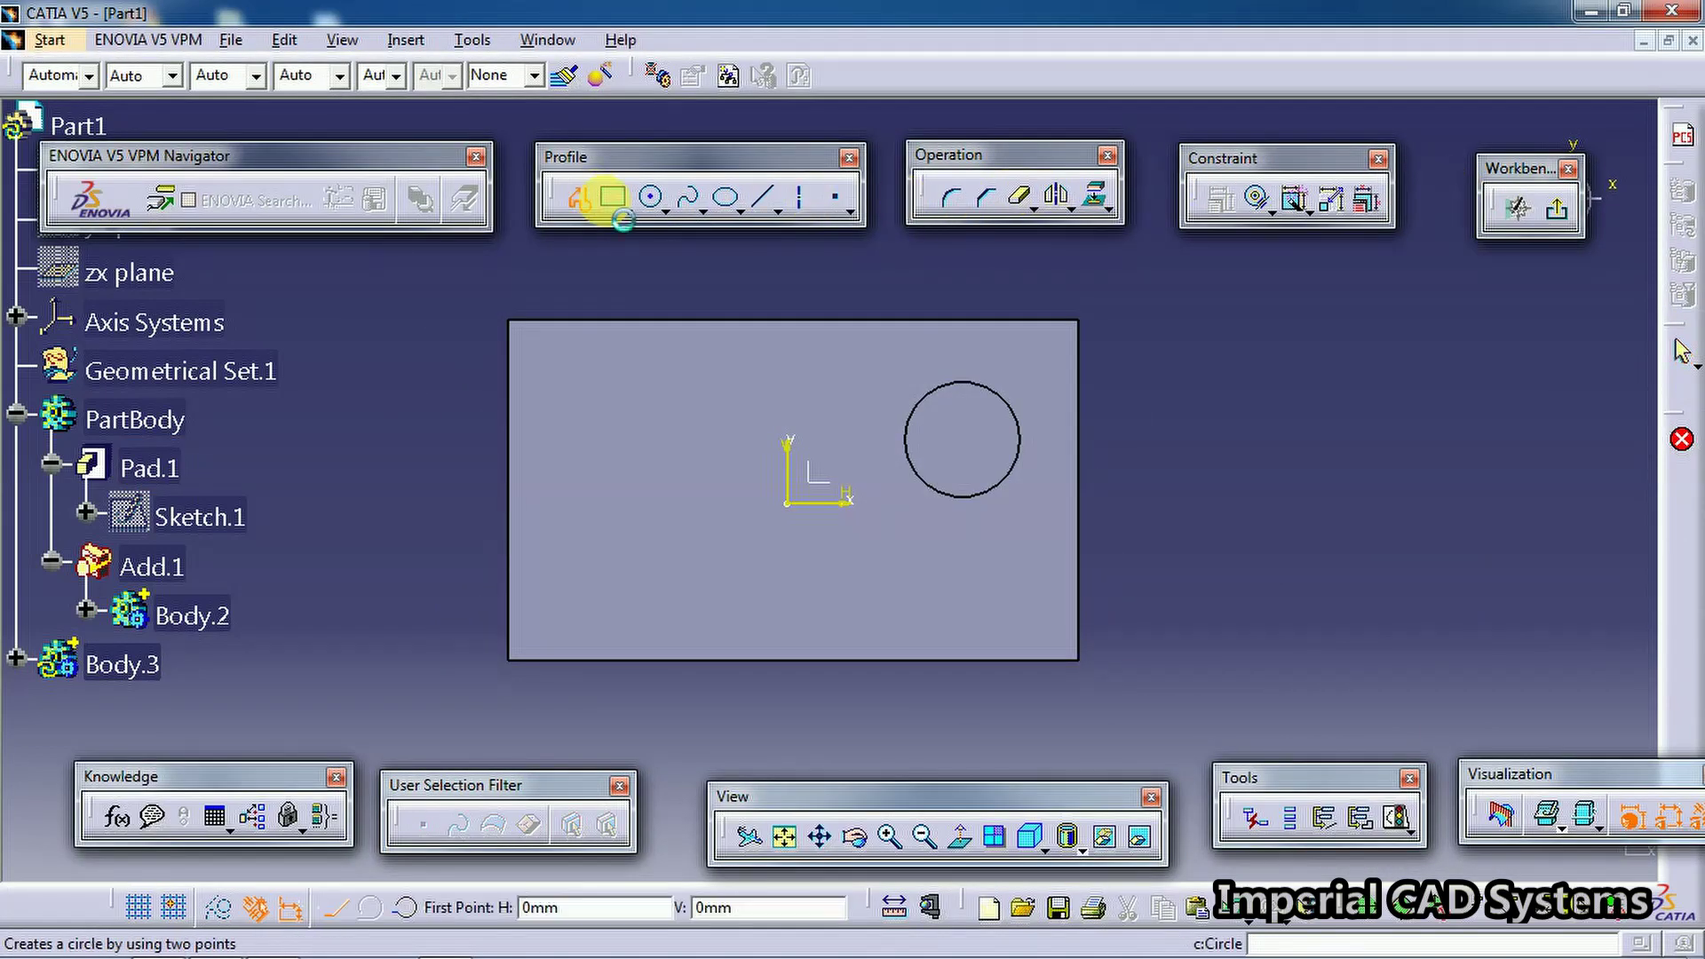
{"action": "left_click", "coordinate": [562, 374]}
{"action": "left_click", "coordinate": [613, 197]}
{"action": "left_click", "coordinate": [550, 368]}
{"action": "left_click", "coordinate": [612, 619]}
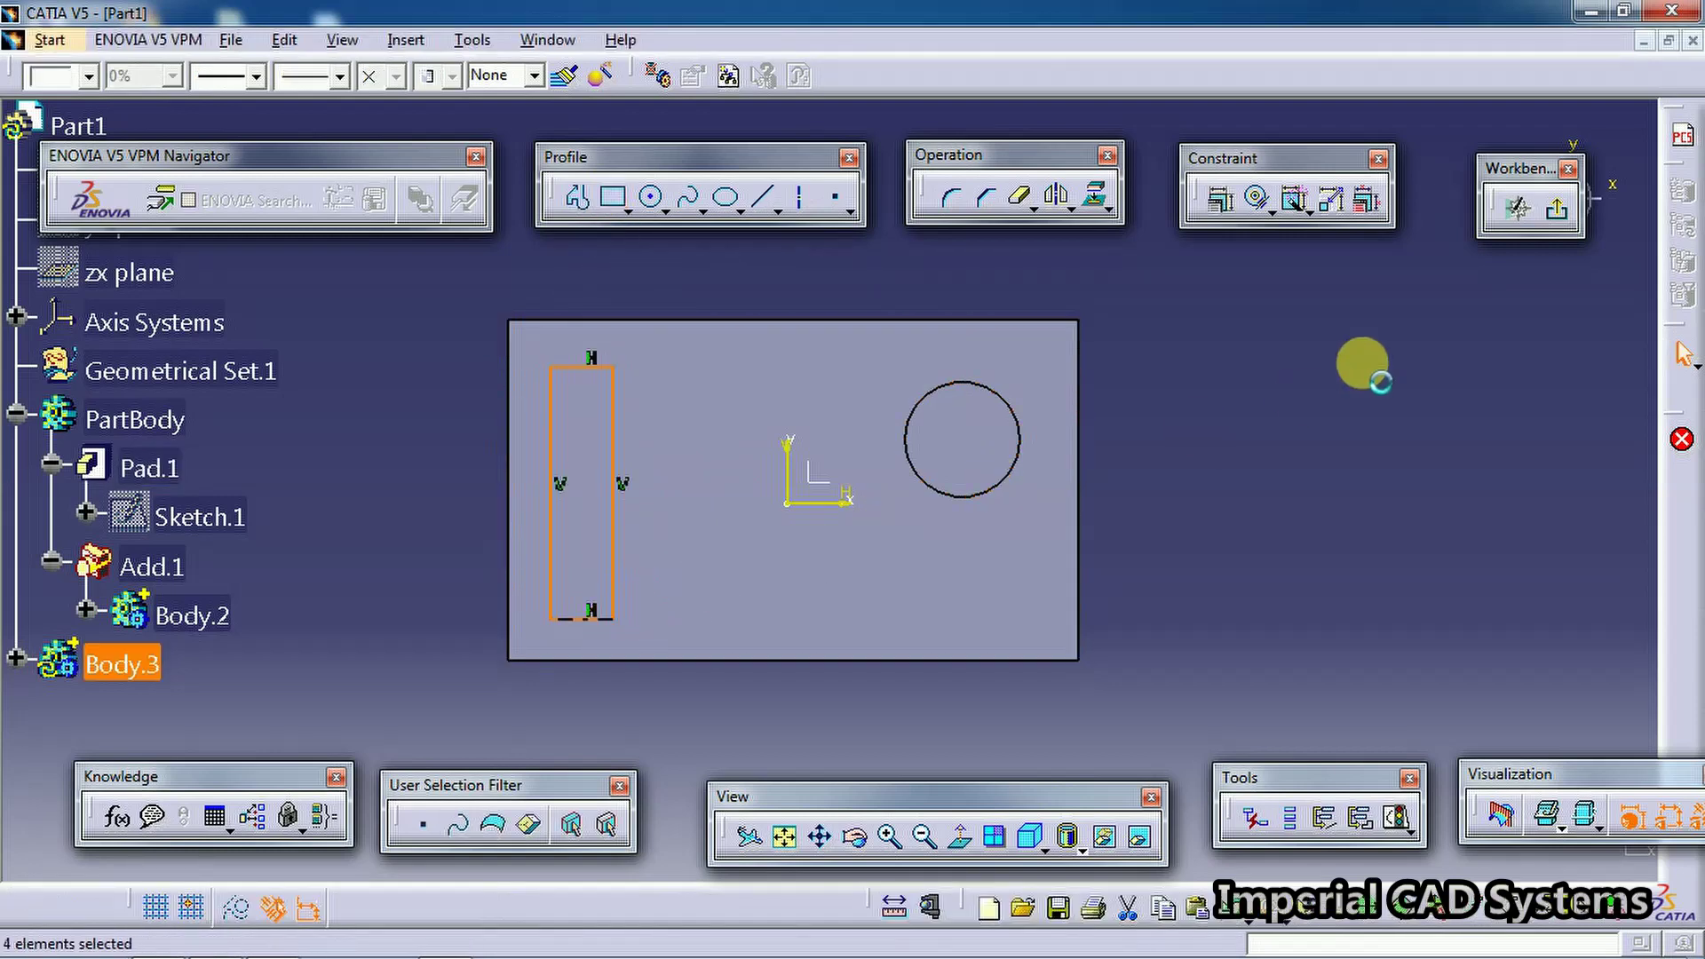
{"action": "left_click", "coordinate": [1558, 207]}
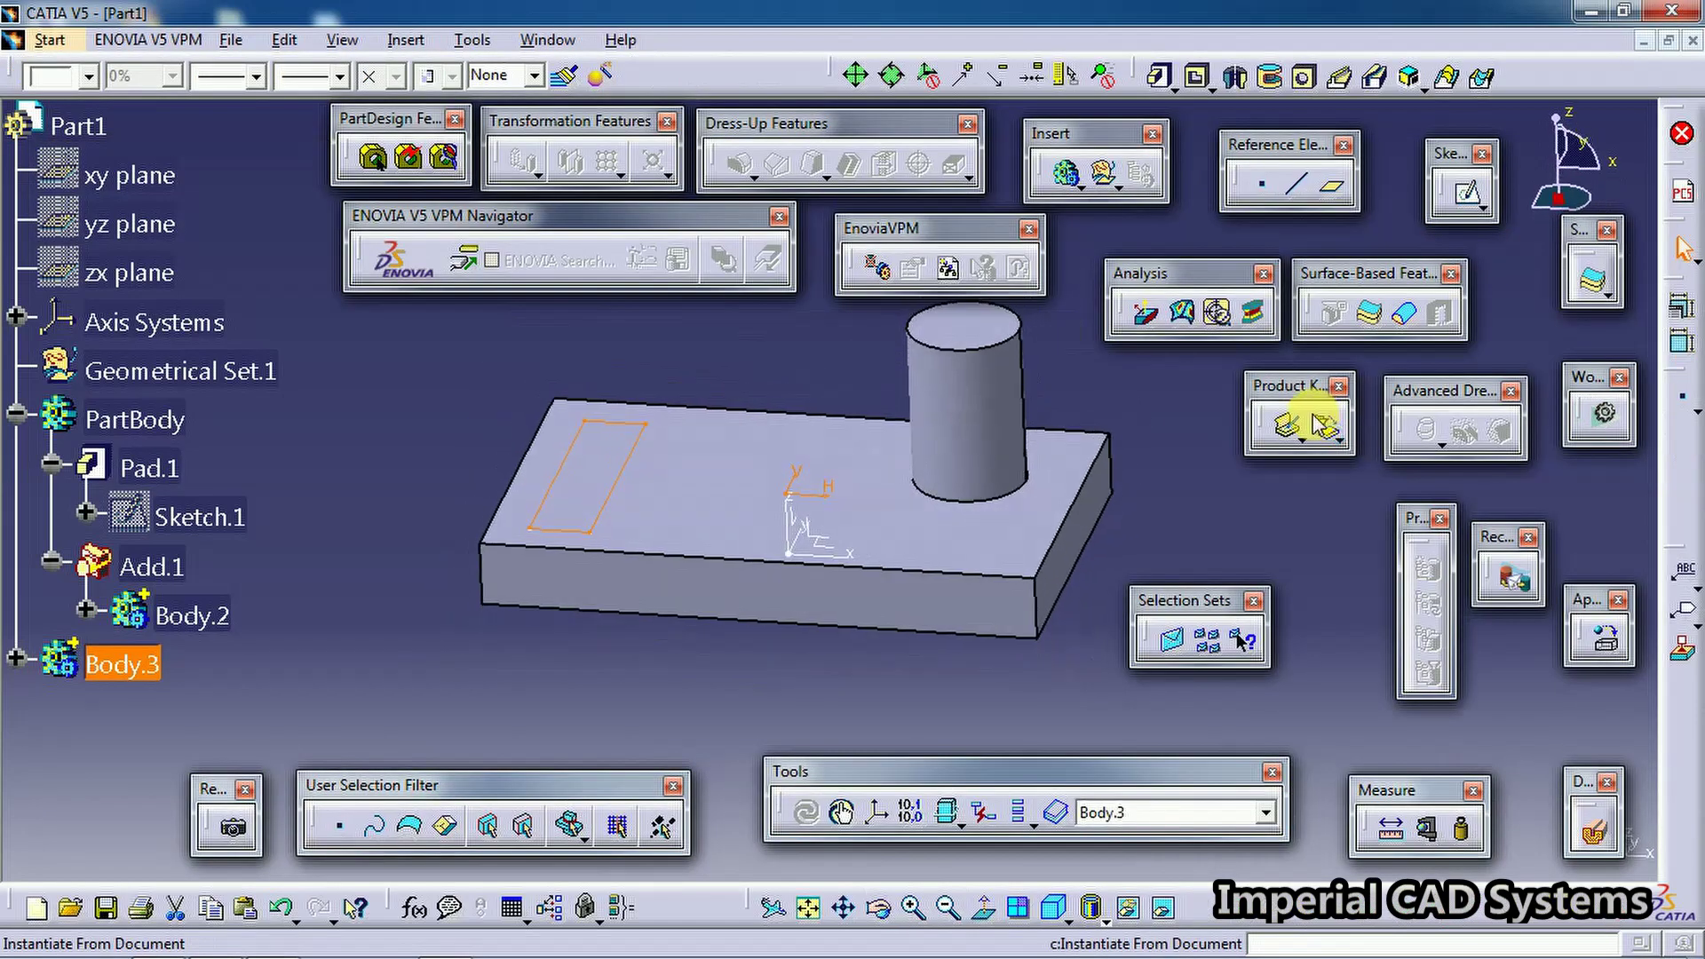
Pad Sketch.3 50mm in the reversed direction, below the plate
{"action": "left_click", "coordinate": [514, 337]}
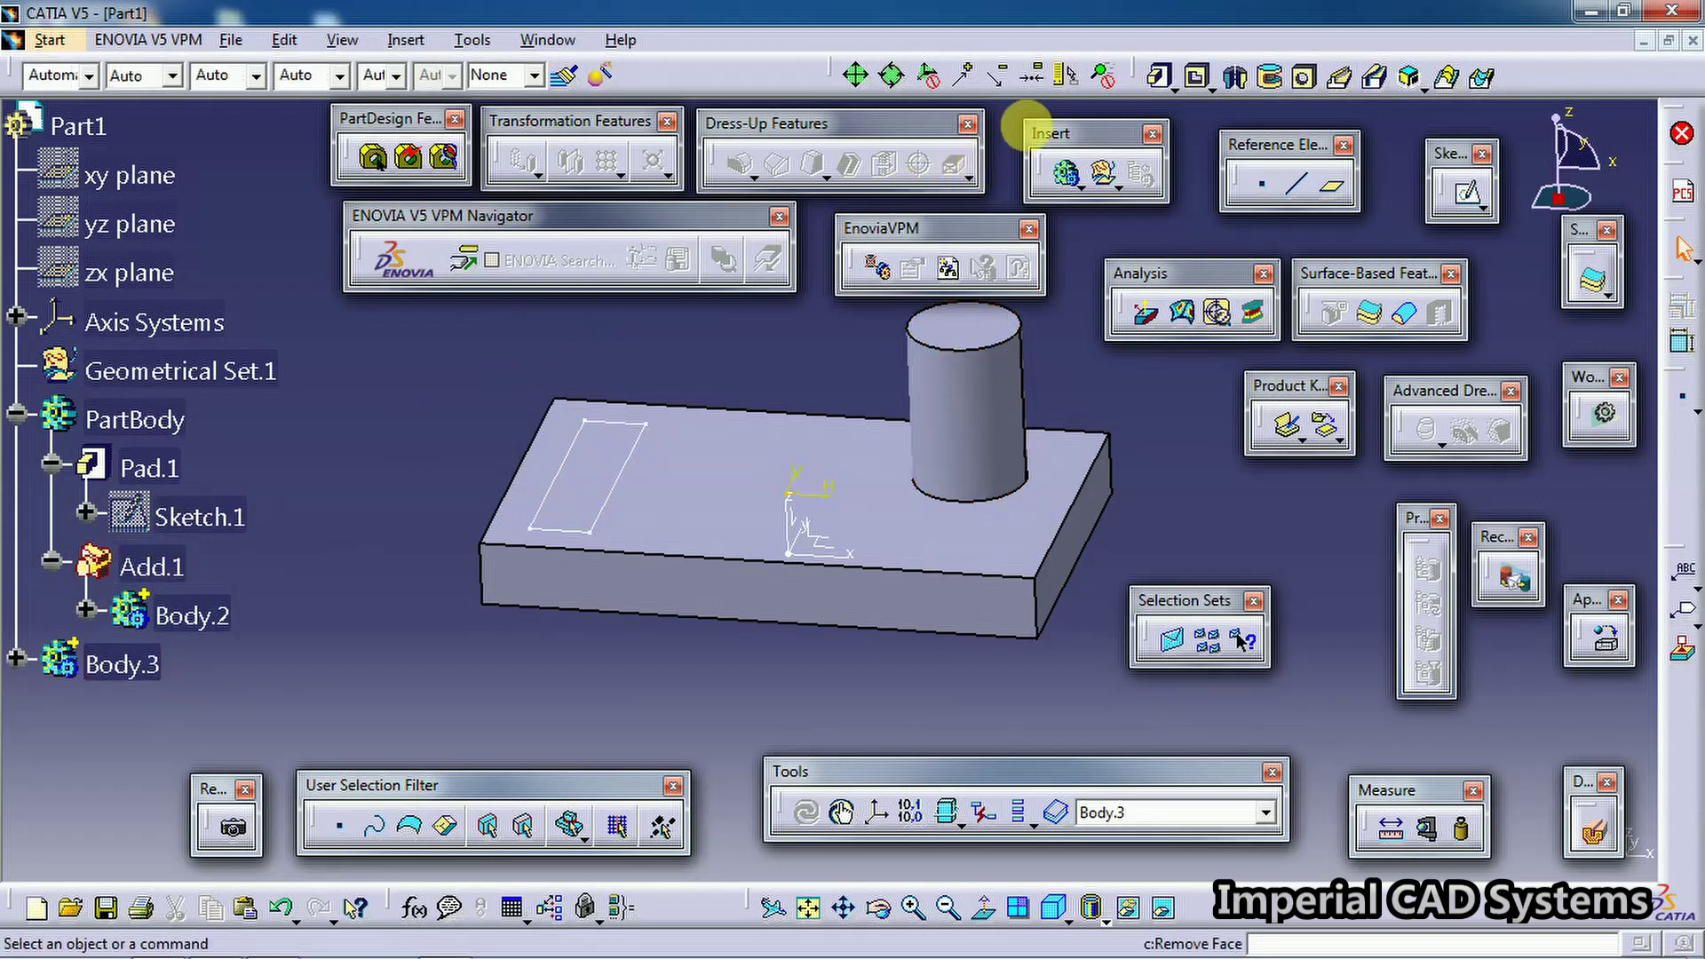
{"action": "left_click", "coordinate": [1163, 78]}
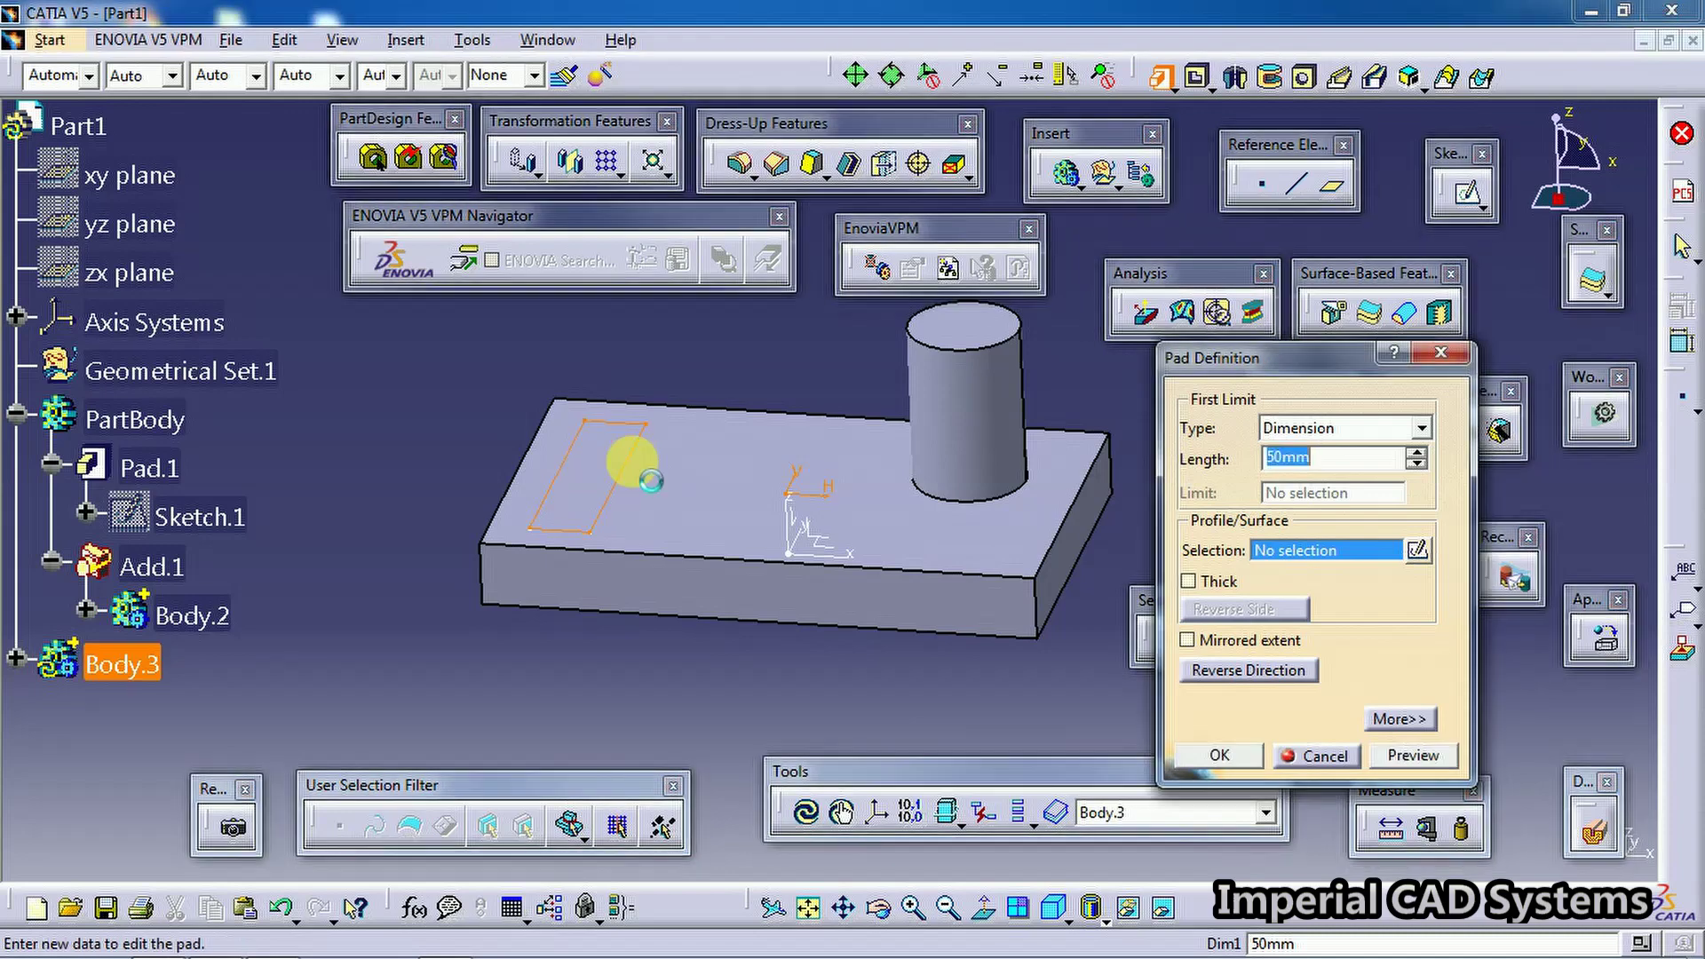
{"action": "left_click", "coordinate": [632, 462]}
{"action": "left_click", "coordinate": [1237, 675]}
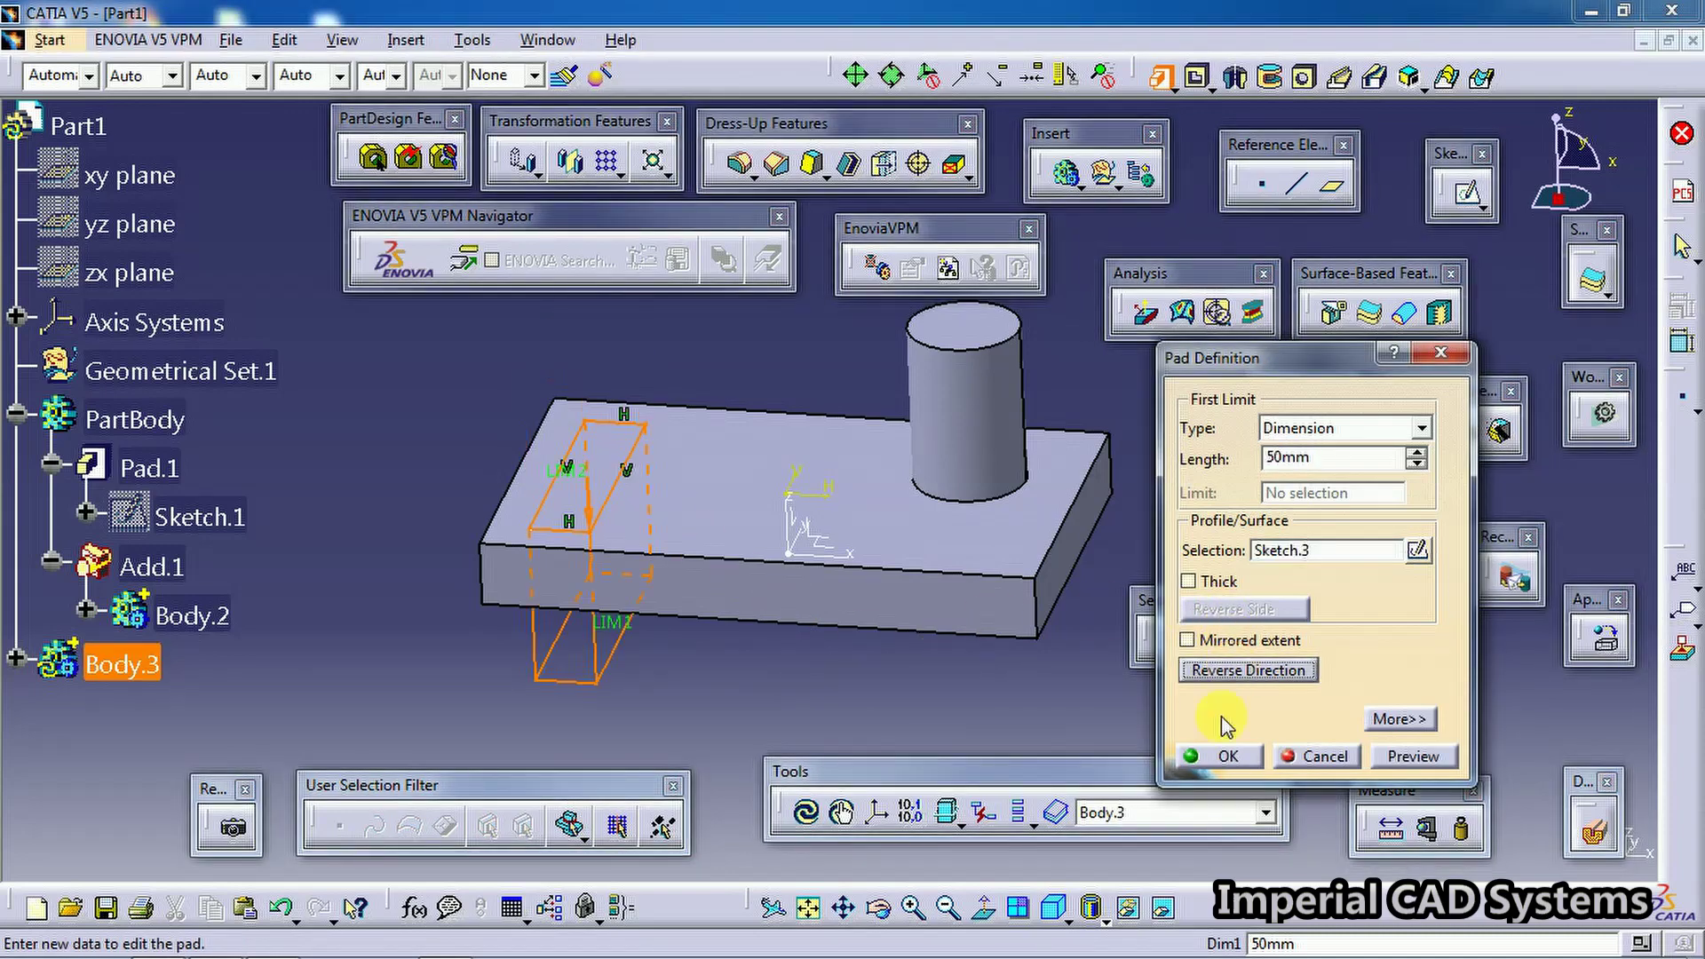
{"action": "left_click", "coordinate": [1224, 762]}
{"action": "middle_click_drag", "start_coordinate": [799, 711], "coordinate": [734, 609]}
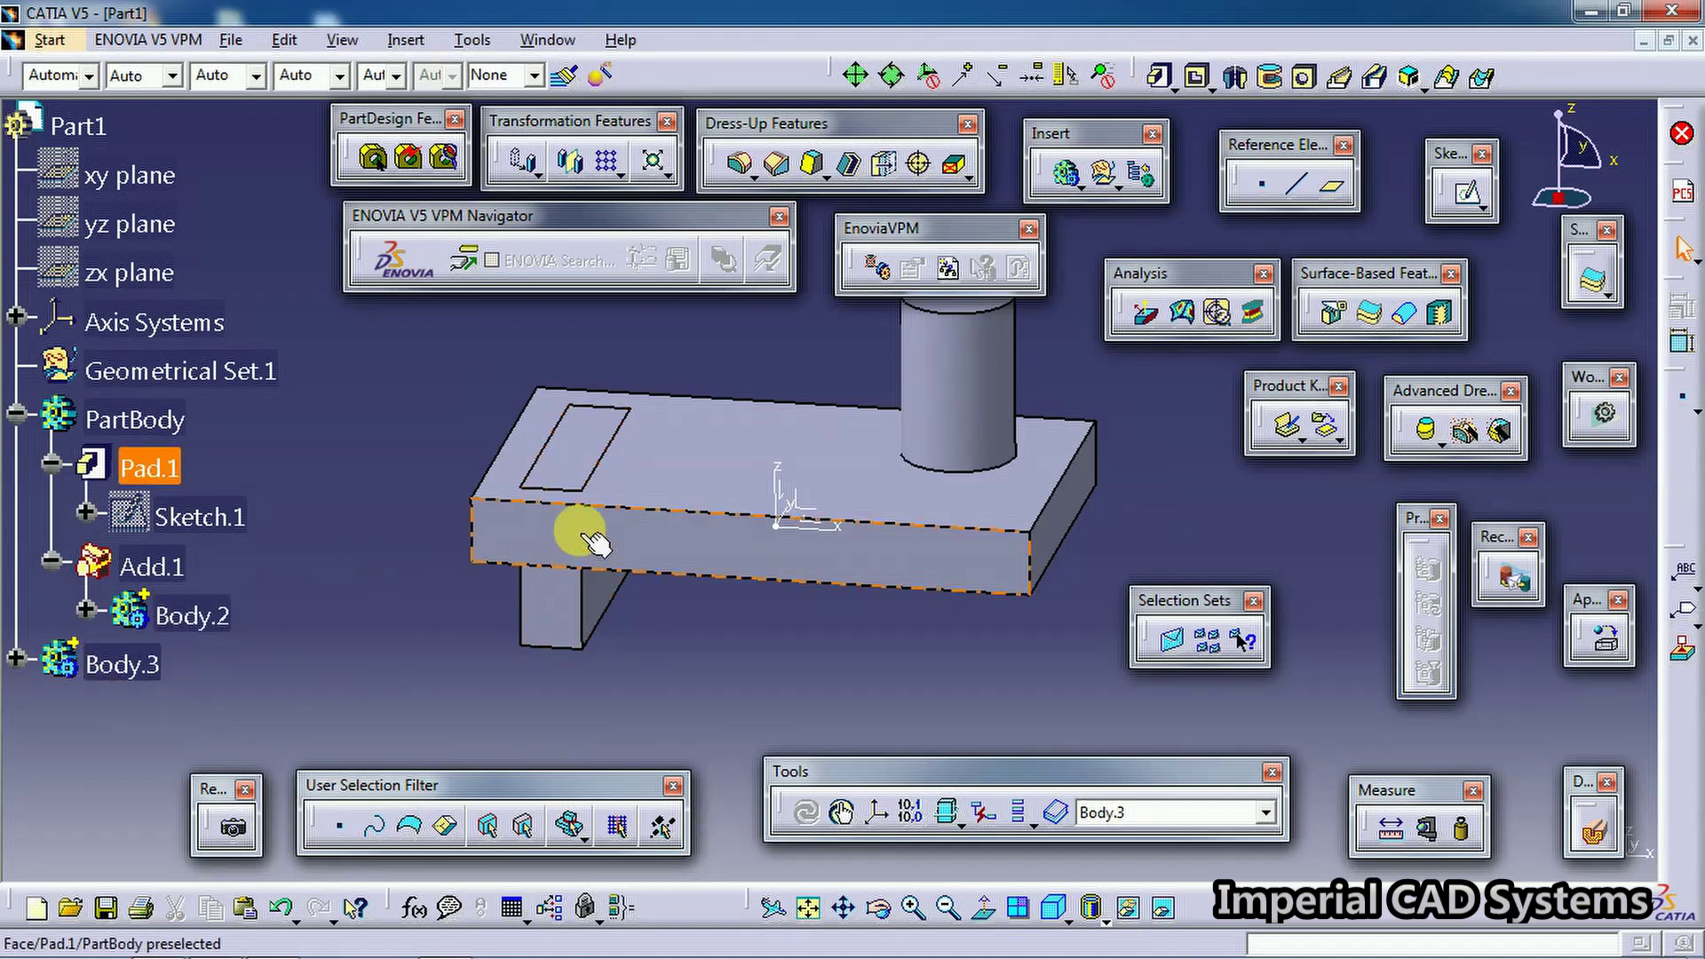
{"action": "middle_click_drag", "start_coordinate": [689, 609], "coordinate": [593, 487]}
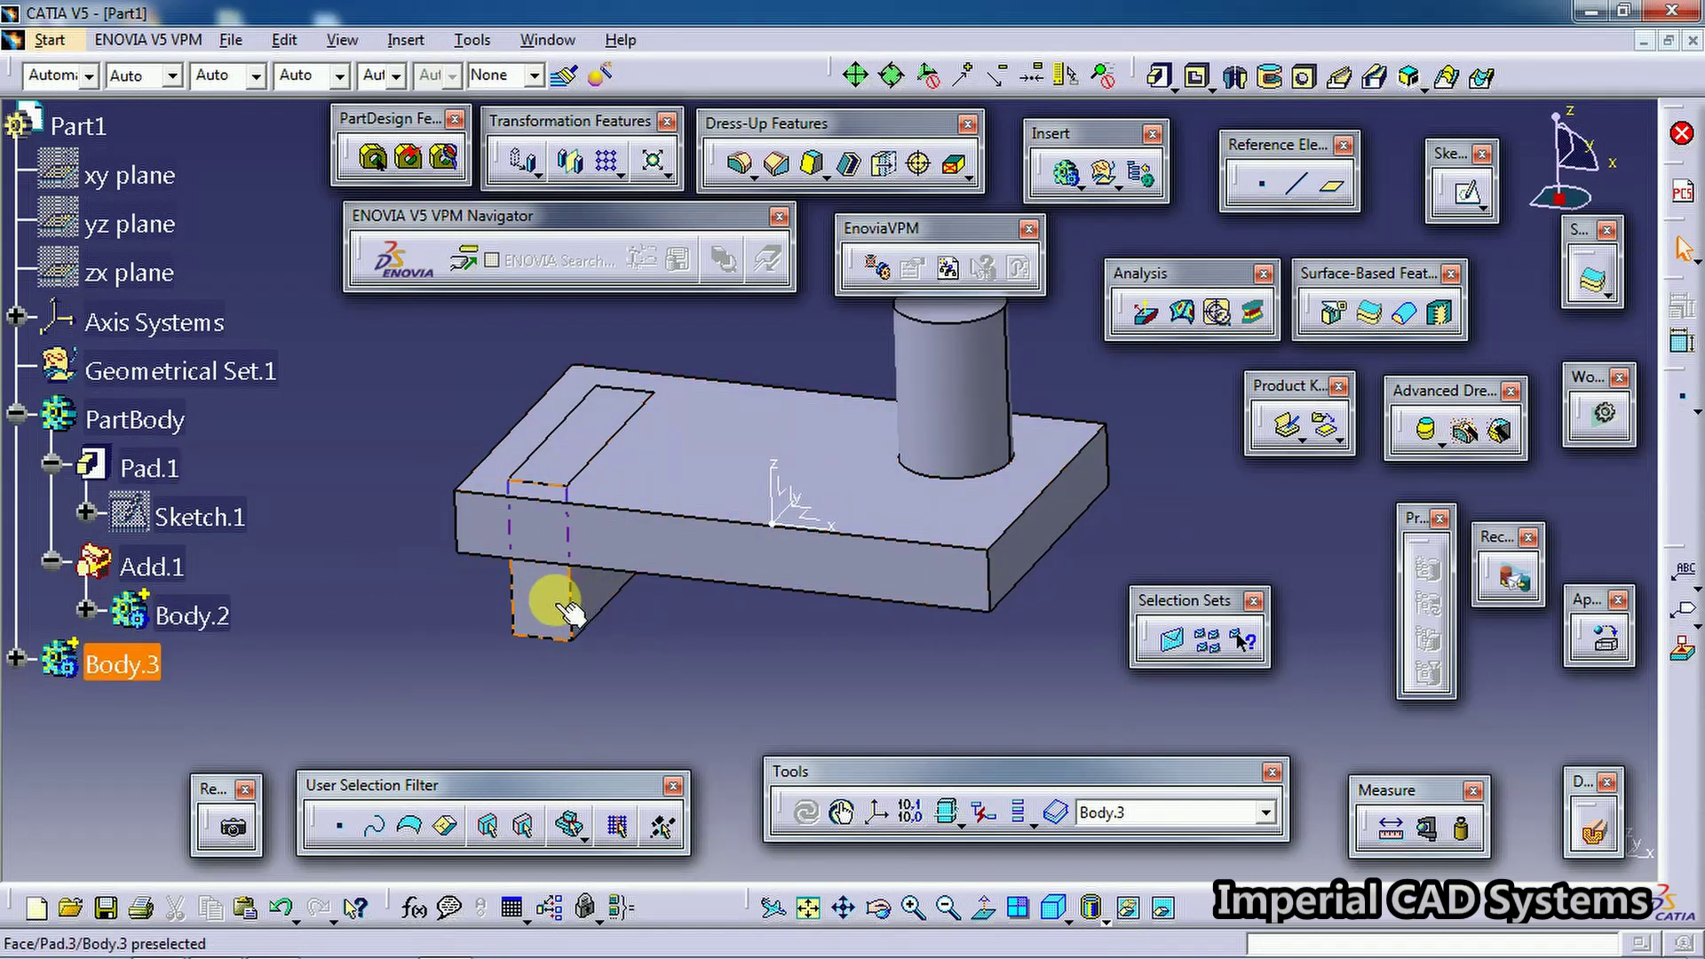
{"action": "mouse_move", "coordinate": [568, 608]}
{"action": "middle_mouse_down"}
{"action": "mouse_move", "coordinate": [602, 560]}
{"action": "mouse_move", "coordinate": [579, 594]}
{"action": "middle_mouse_up"}
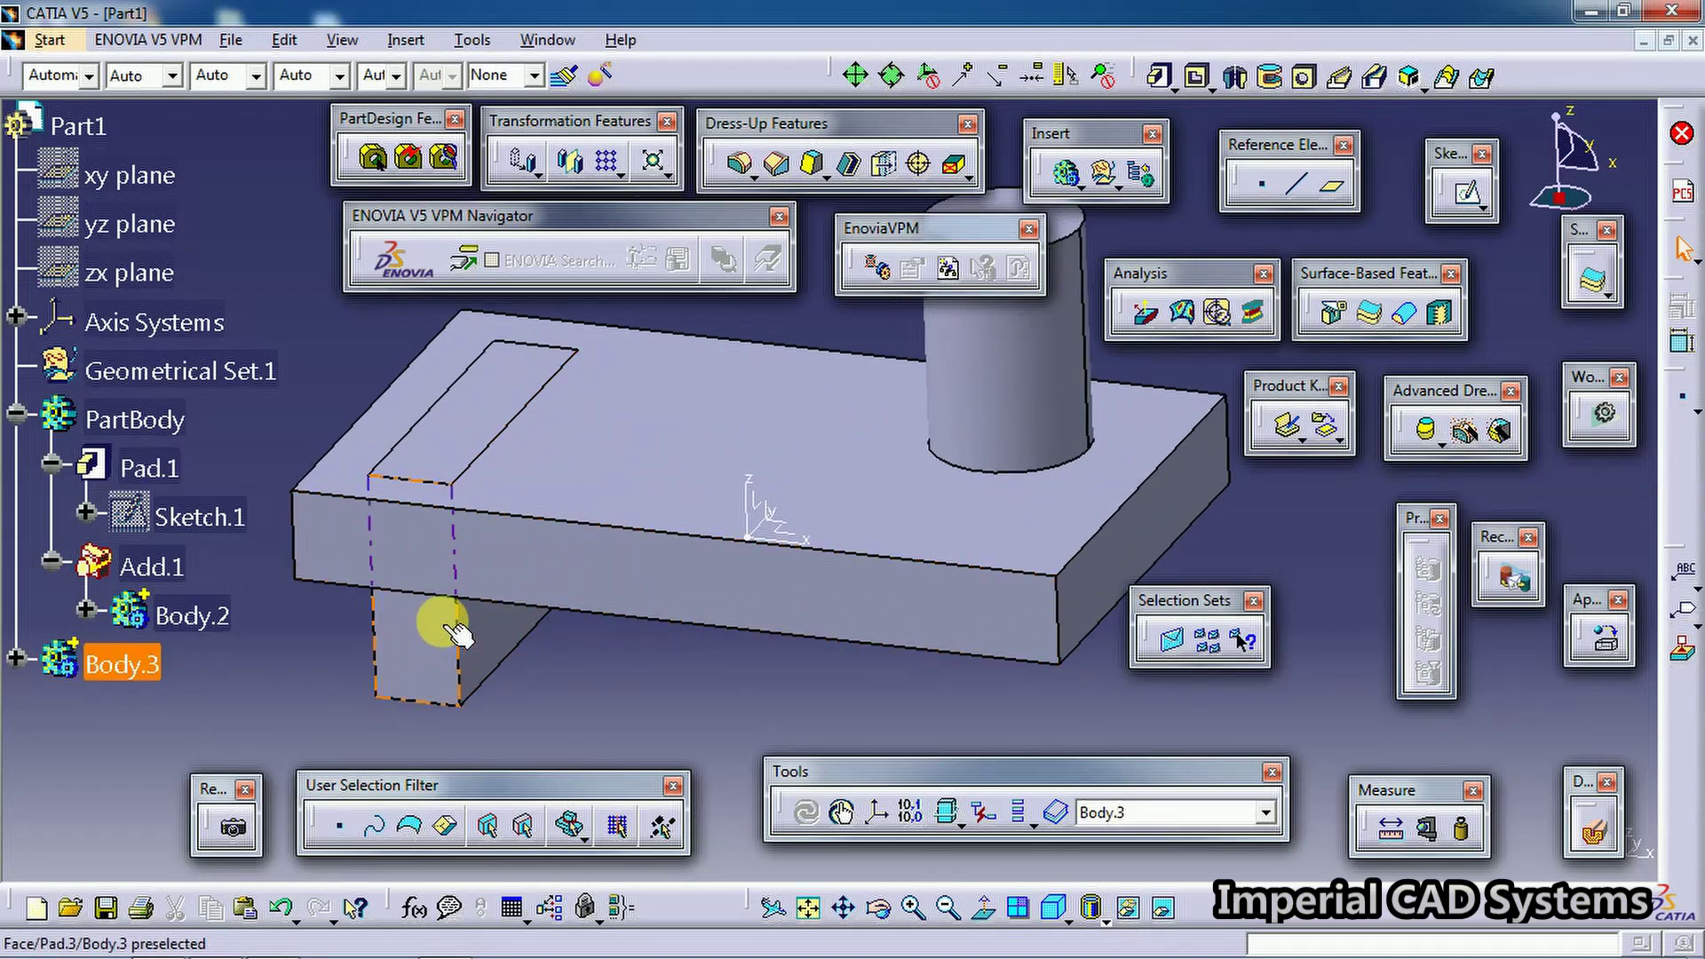
{"action": "middle_click_drag", "start_coordinate": [521, 571], "coordinate": [477, 619]}
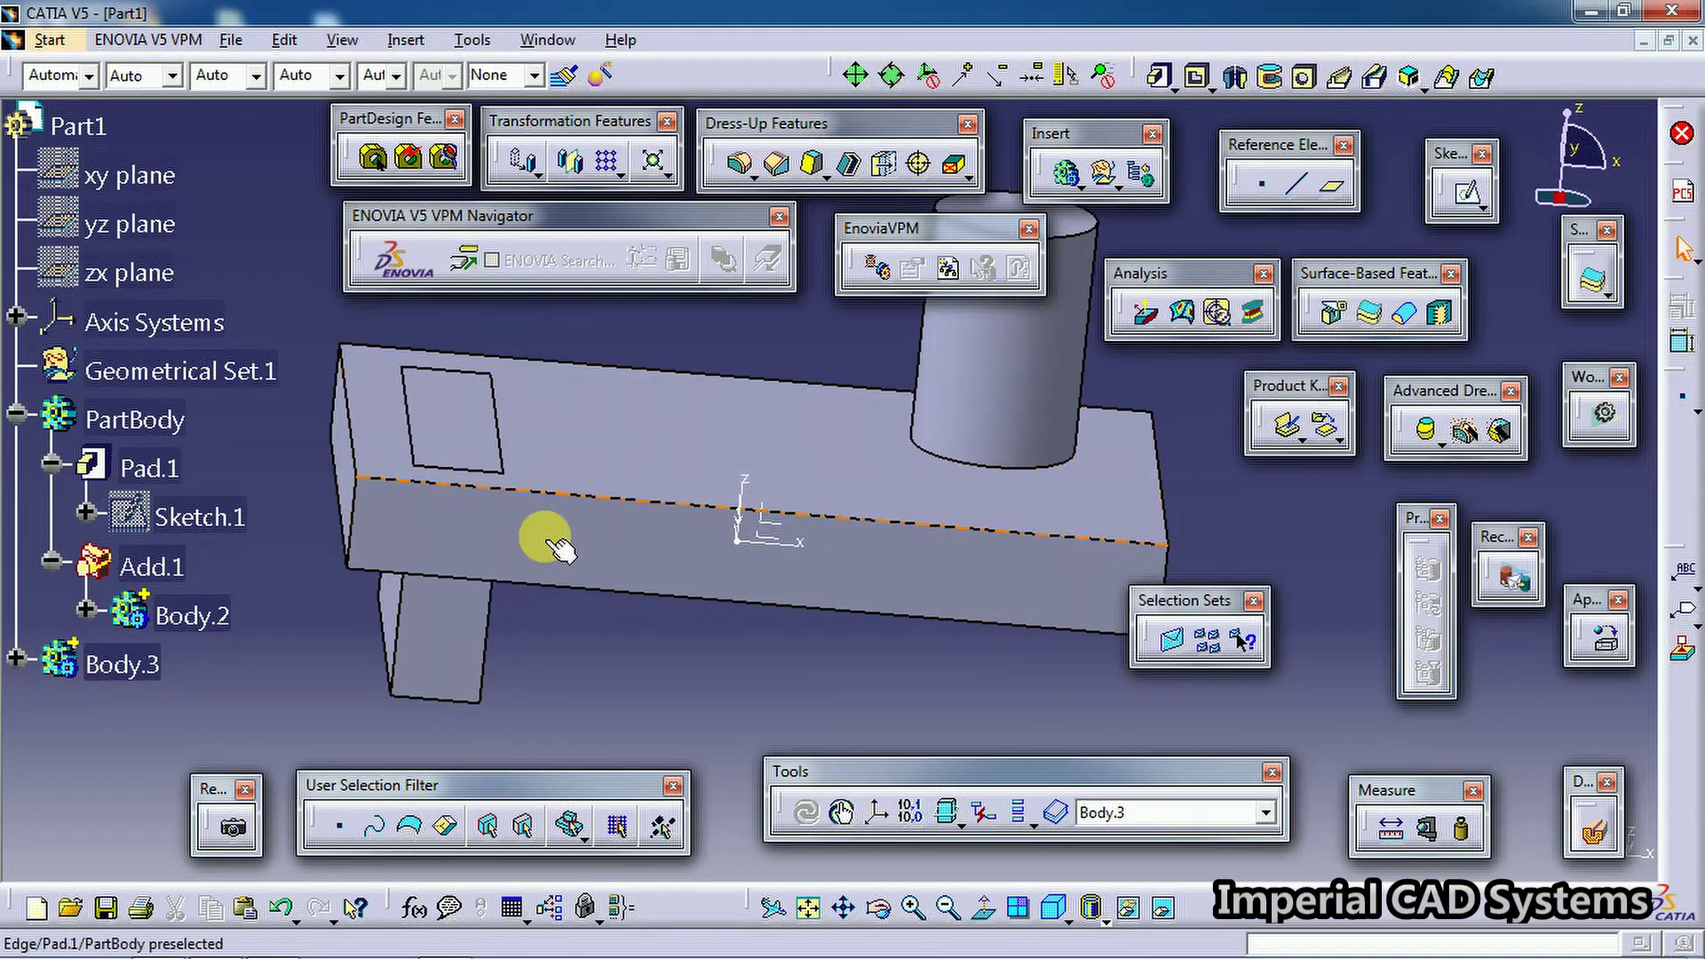
Undo an accidental Add of Body.3, then apply Remove to subtract it as Remove.1
{"action": "right_click", "coordinate": [147, 663]}
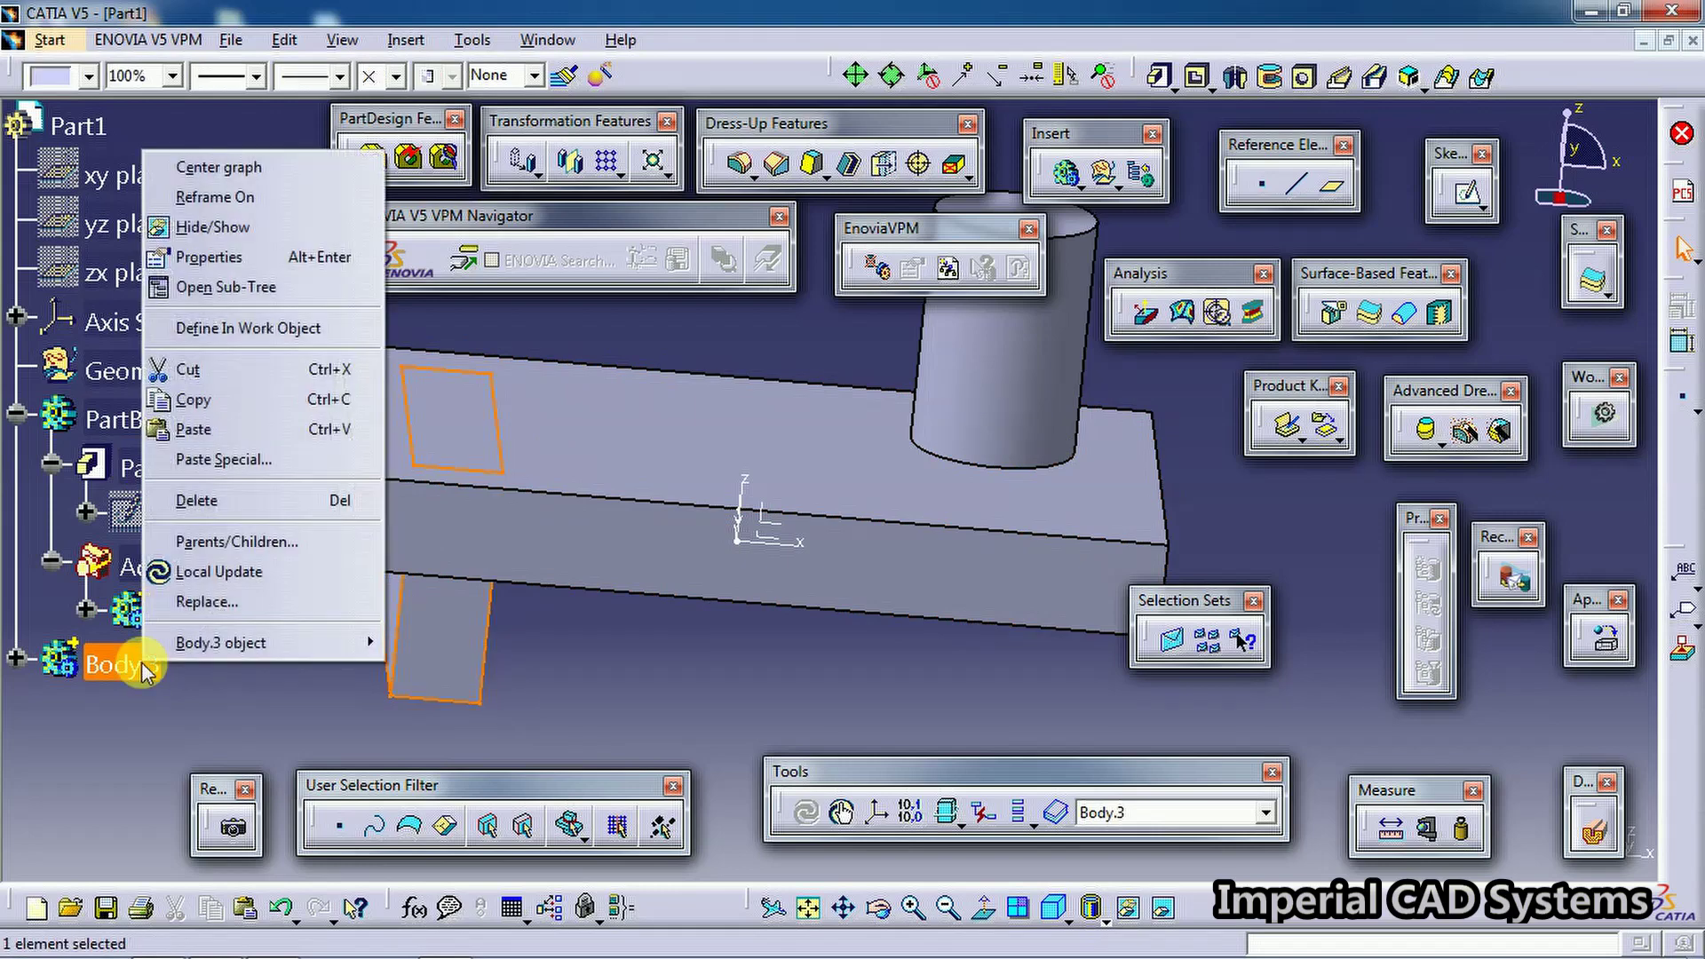
{"action": "mouse_move", "coordinate": [232, 647]}
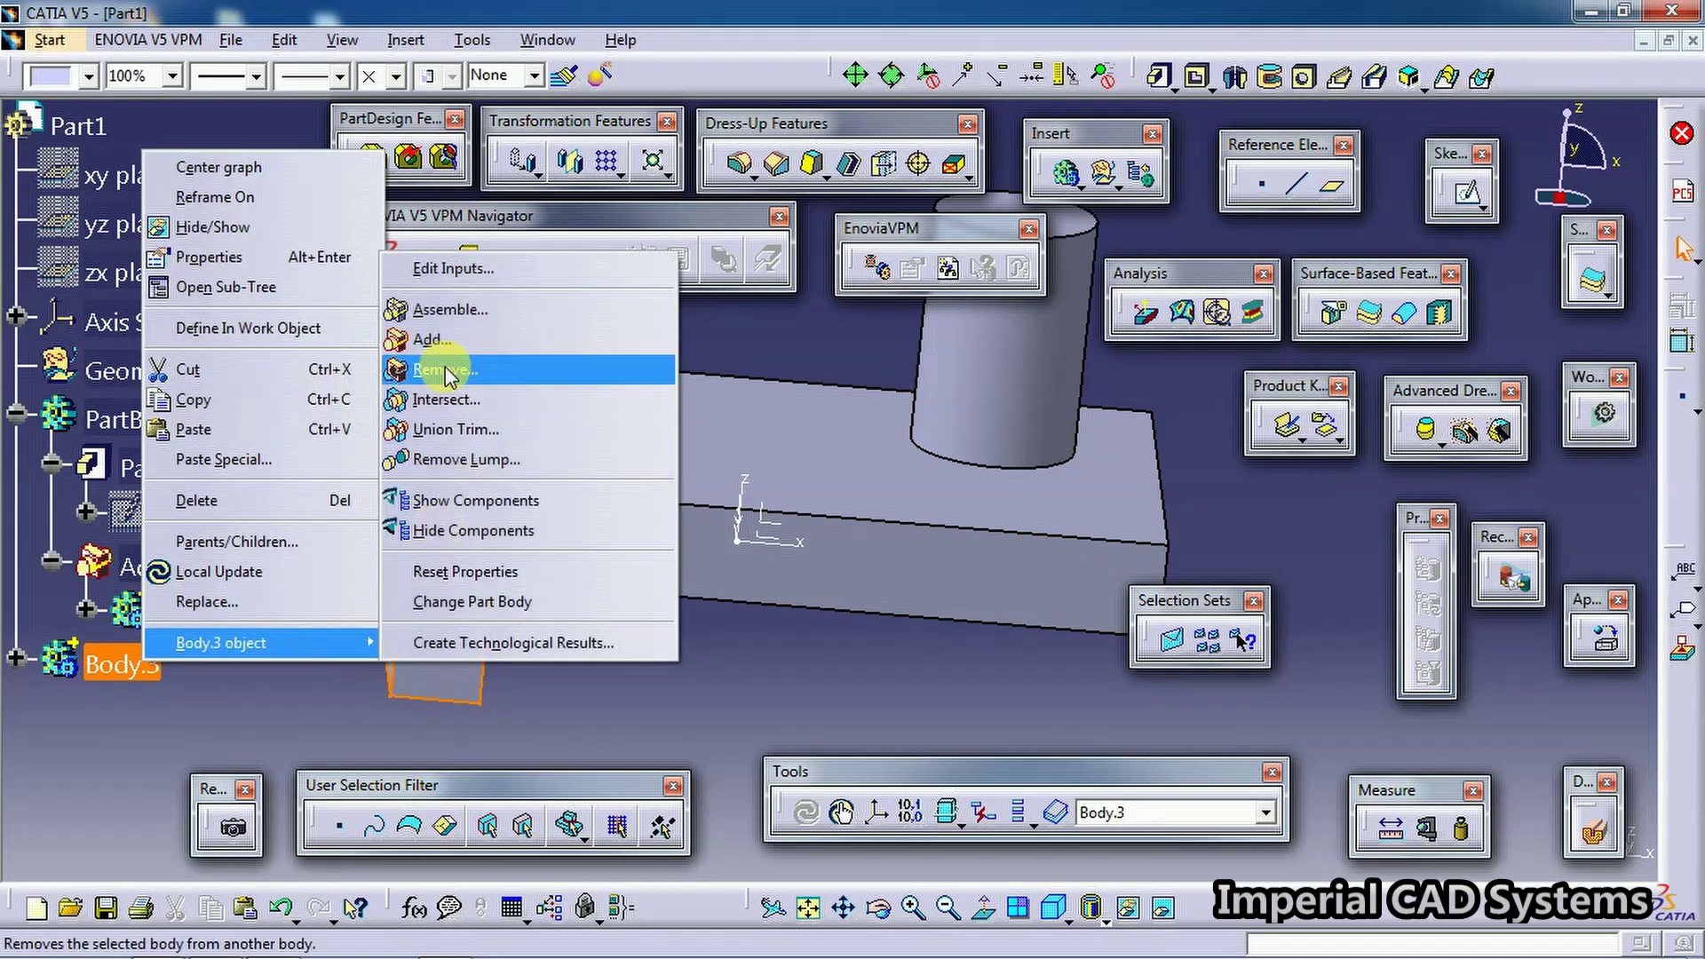
{"action": "left_click", "coordinate": [435, 340]}
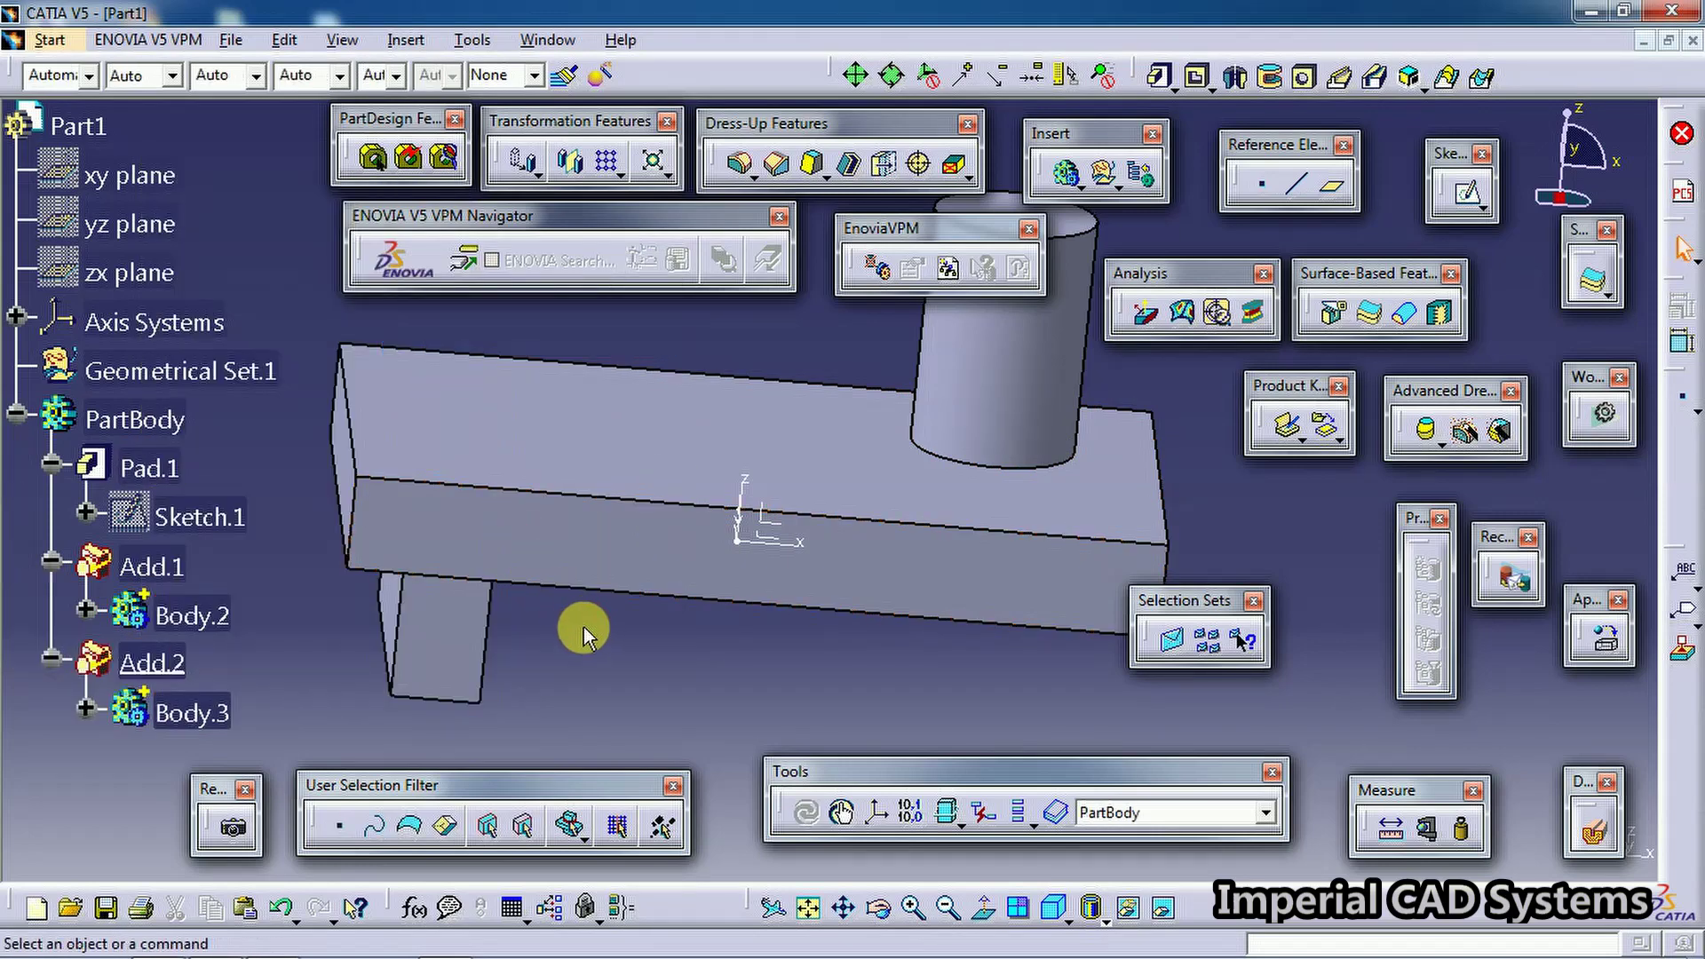
{"action": "middle_click_drag", "start_coordinate": [578, 627], "coordinate": [520, 633]}
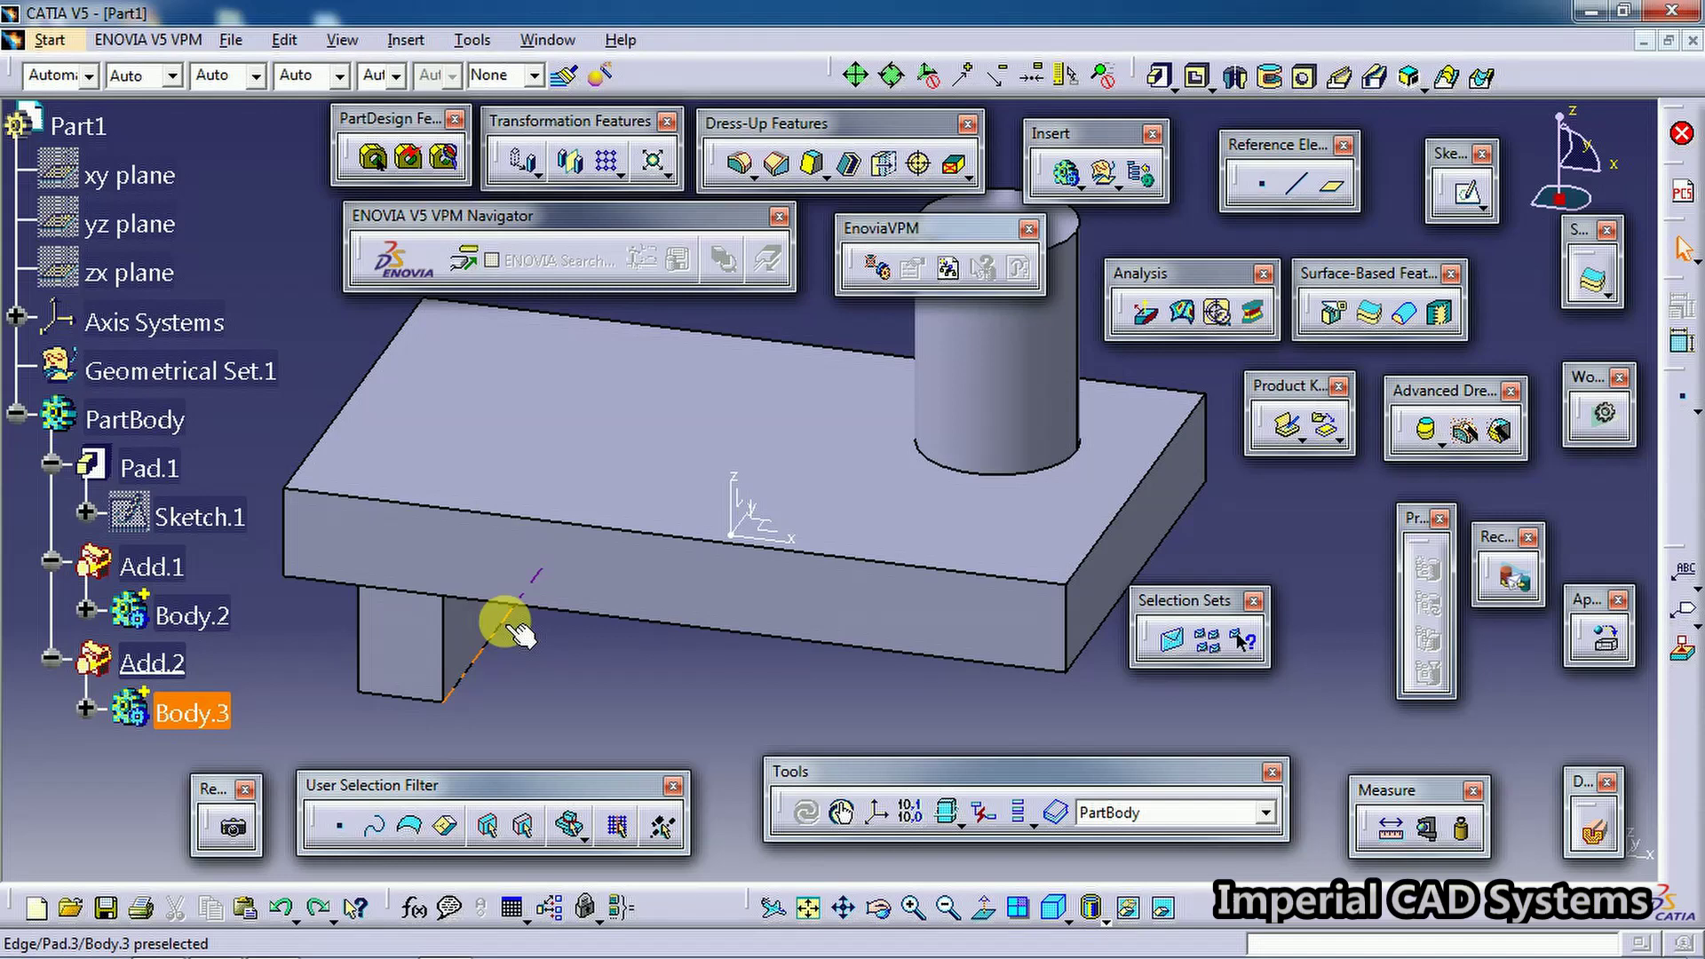
{"action": "key", "text": "ctrl+z"}
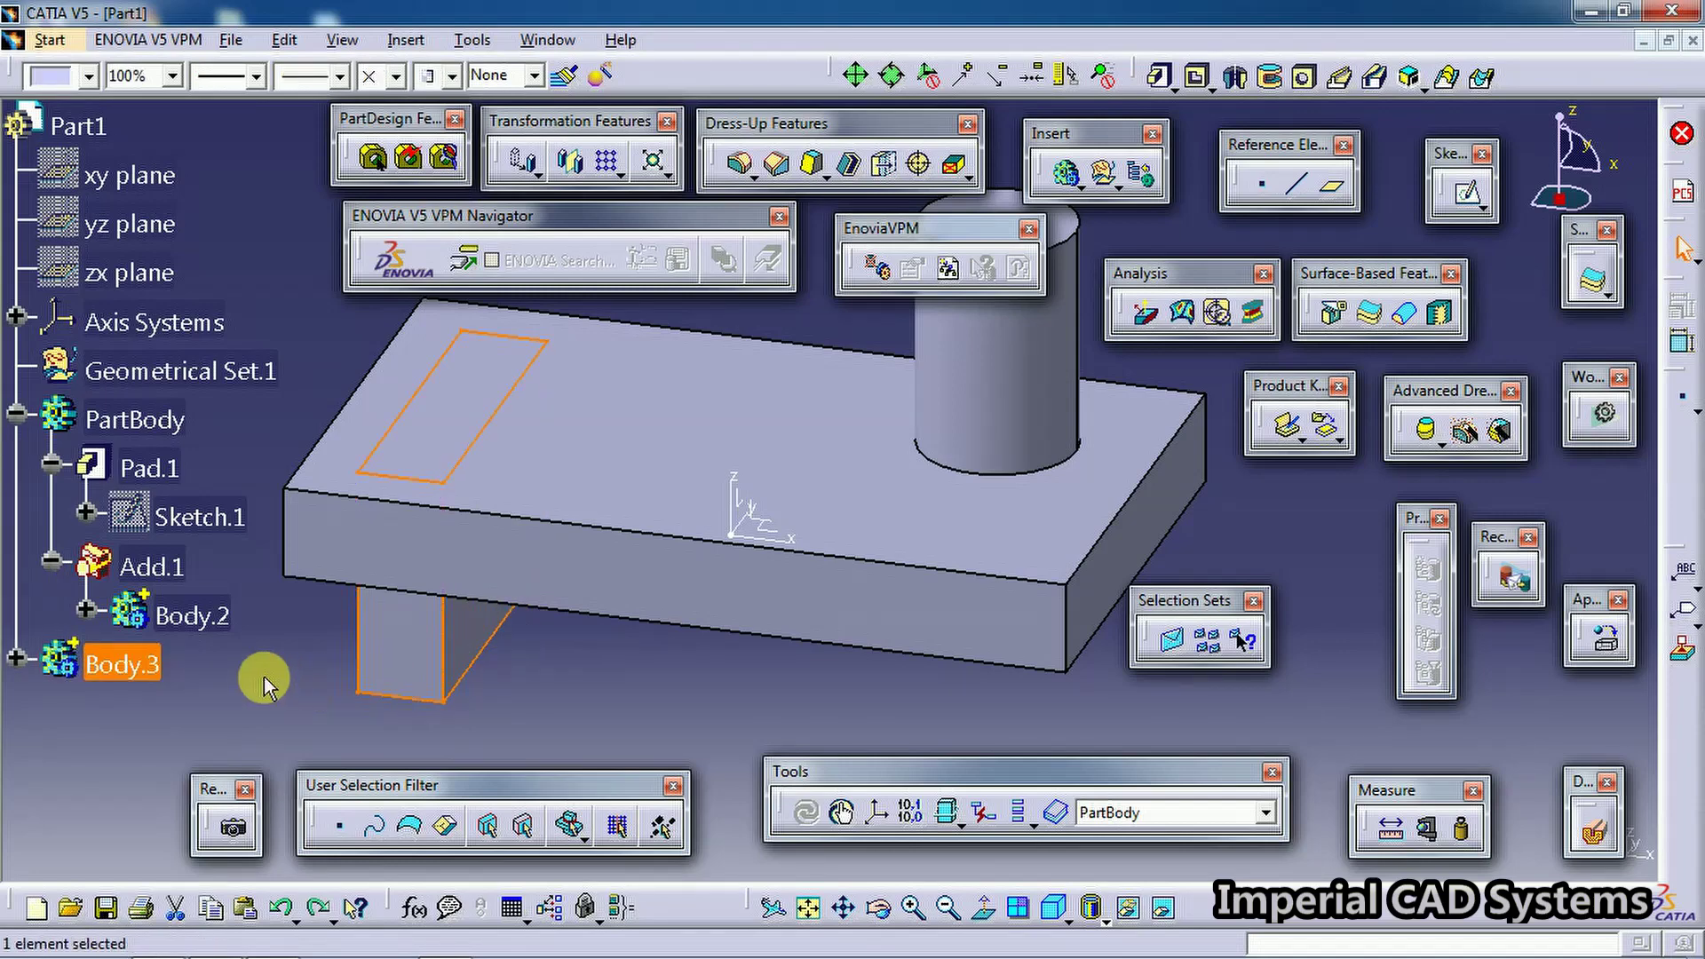
{"action": "right_click", "coordinate": [124, 665]}
{"action": "mouse_move", "coordinate": [185, 663]}
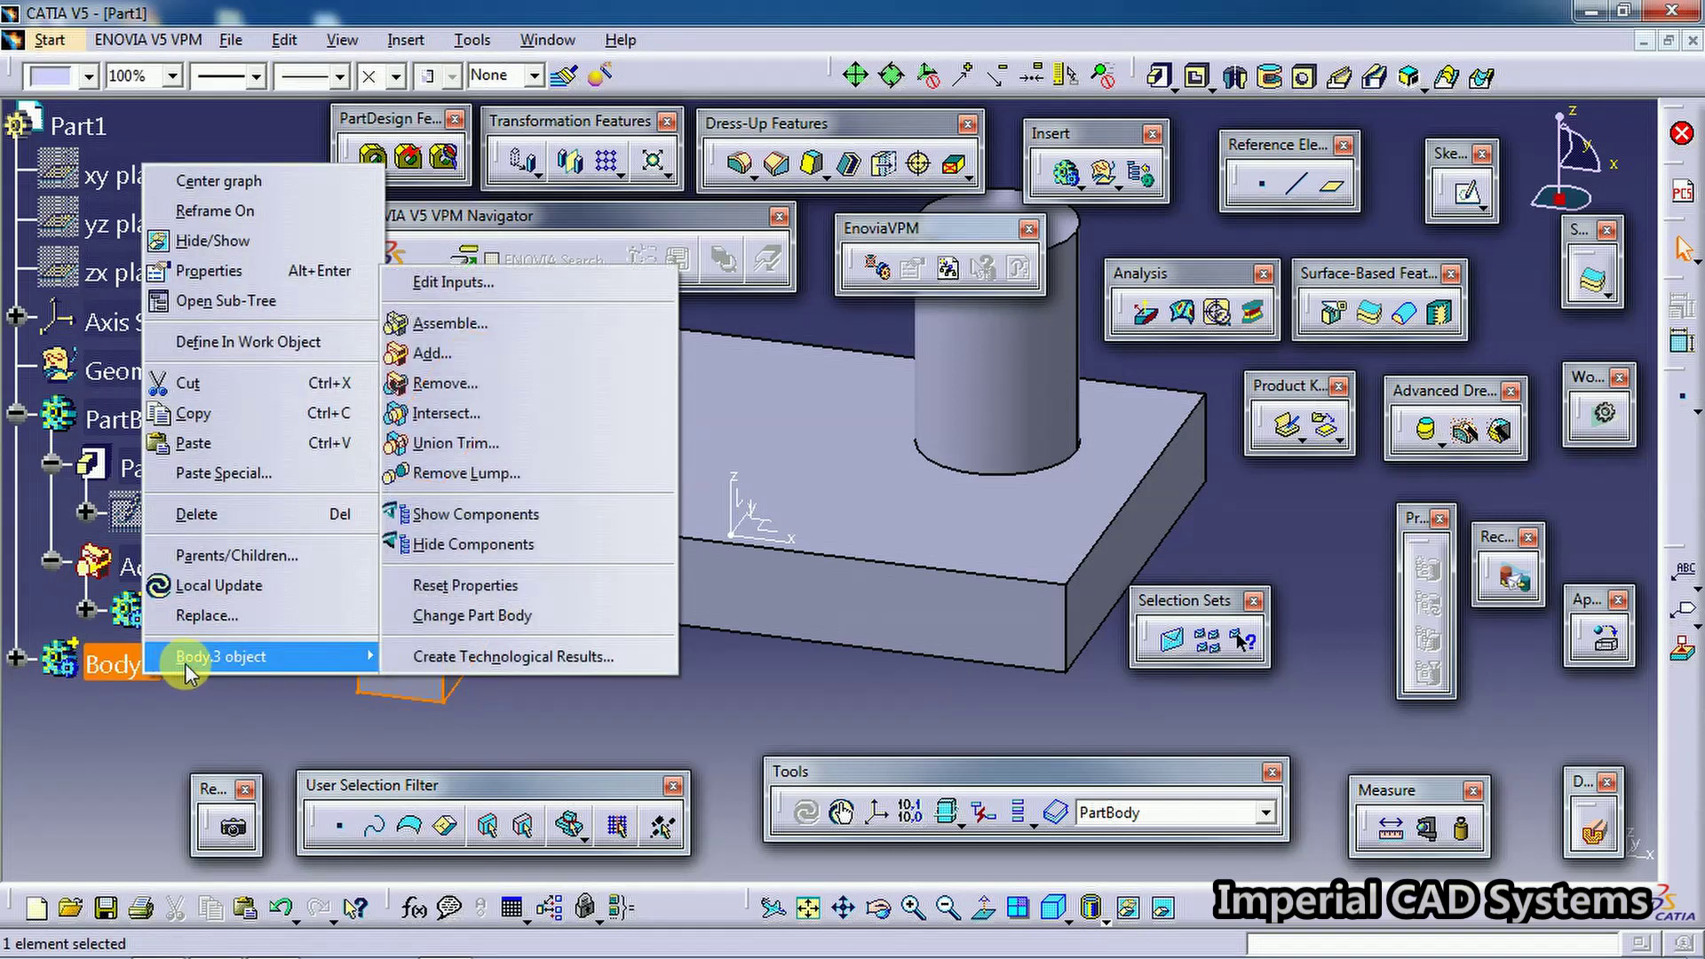
{"action": "left_click", "coordinate": [438, 382]}
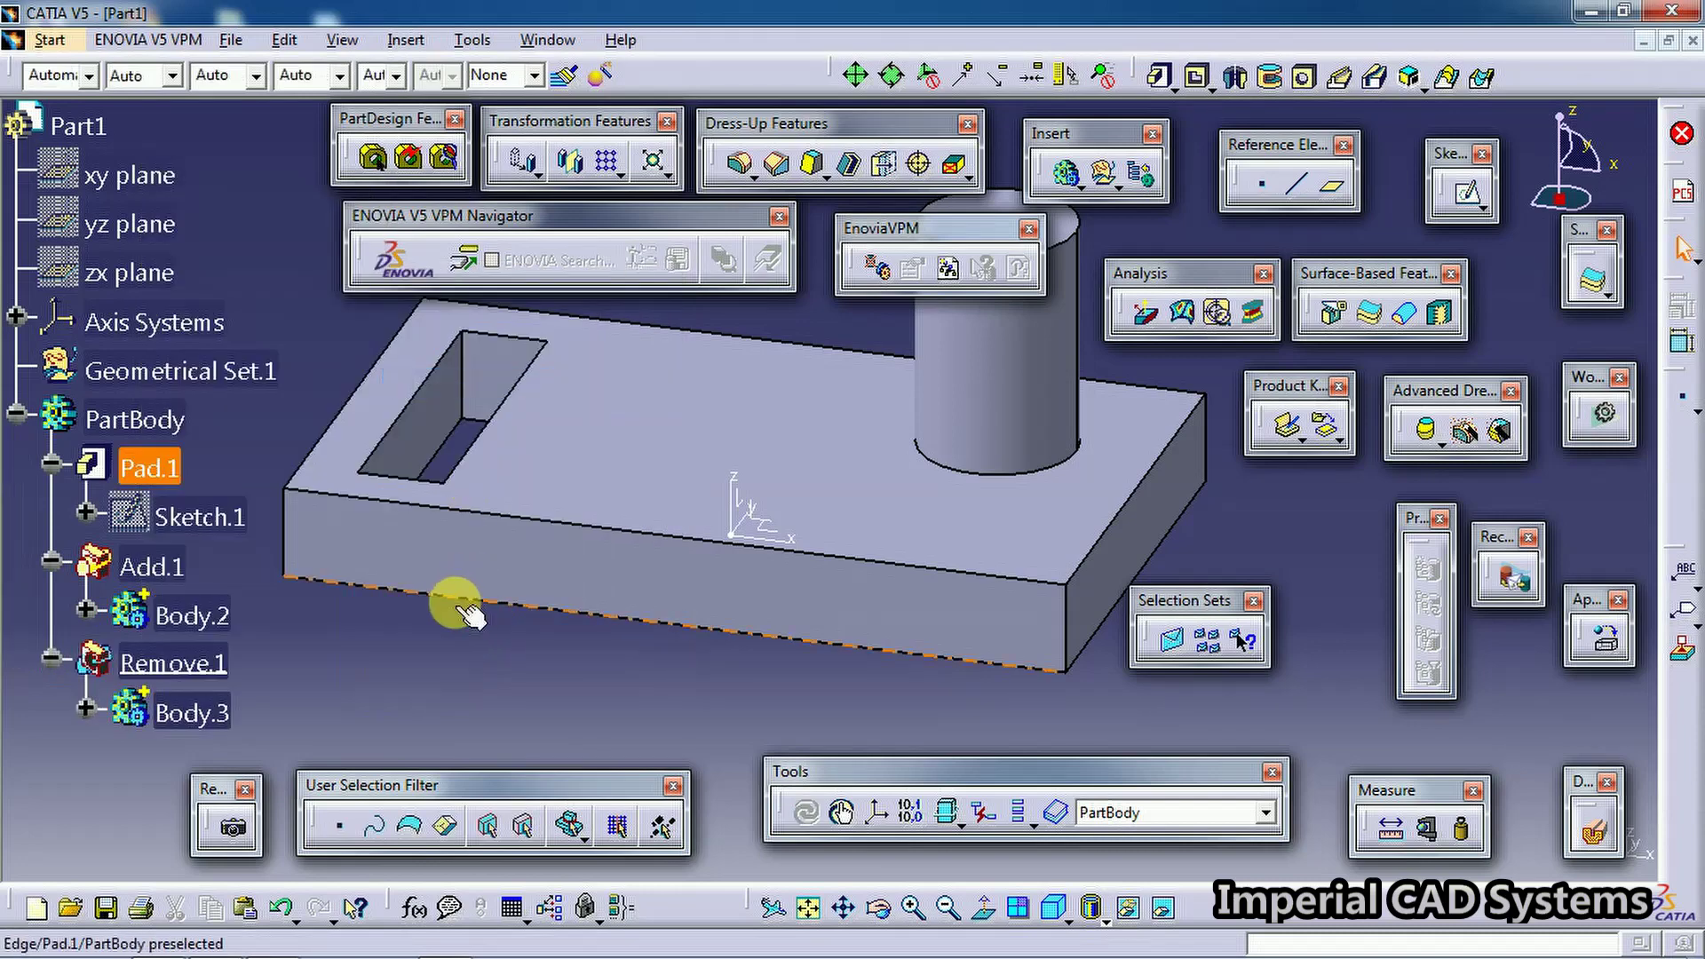
{"action": "middle_click_drag", "start_coordinate": [559, 610], "coordinate": [647, 628]}
{"action": "left_click", "coordinate": [1040, 830]}
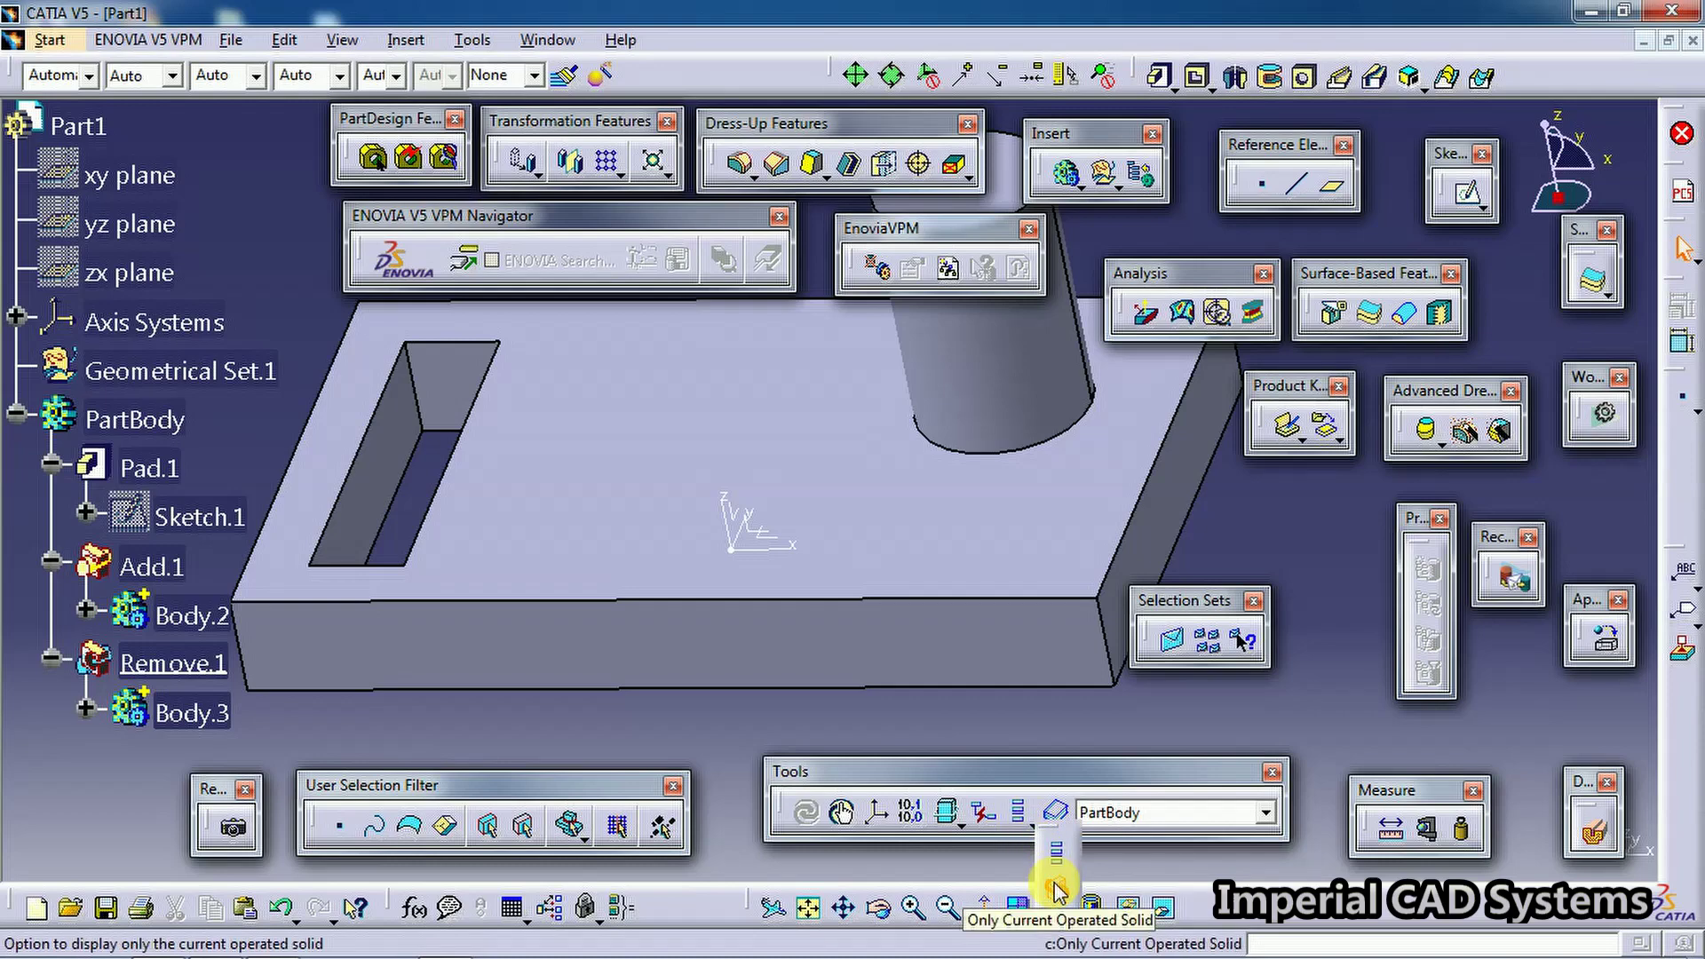
{"action": "left_click", "coordinate": [1056, 885]}
{"action": "middle_click_drag", "start_coordinate": [734, 689], "coordinate": [660, 524]}
{"action": "right_click", "coordinate": [660, 524]}
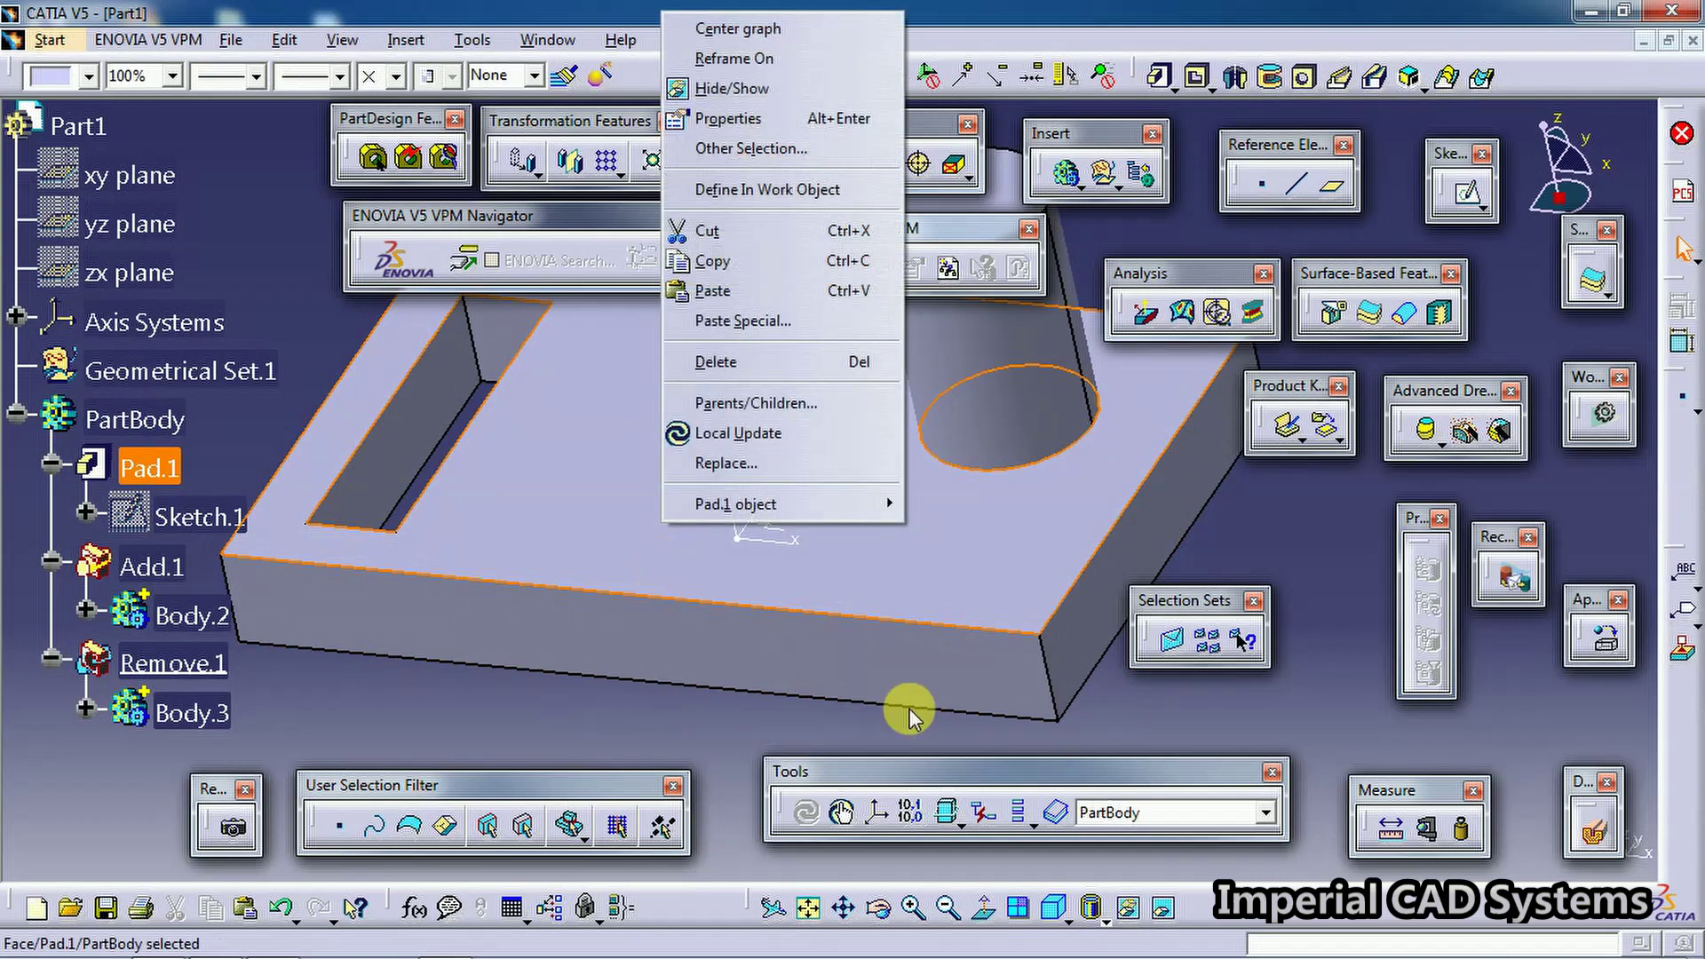
{"action": "left_click", "coordinate": [770, 715]}
{"action": "left_click", "coordinate": [1034, 828]}
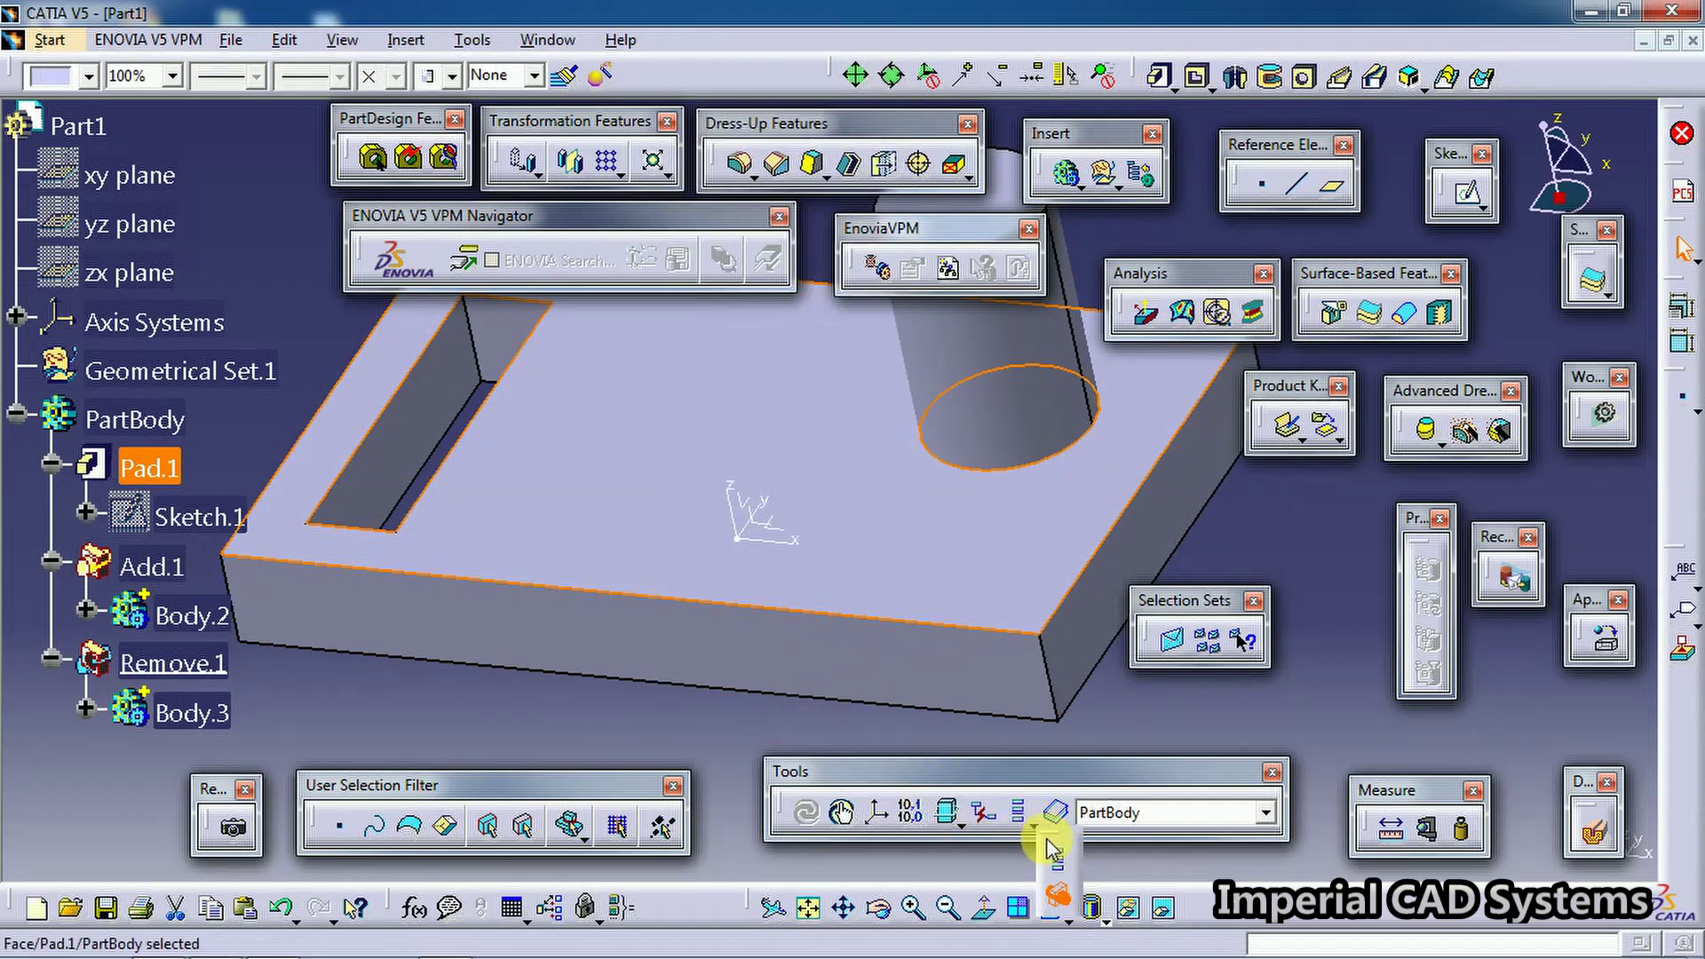
{"action": "left_click", "coordinate": [1061, 891]}
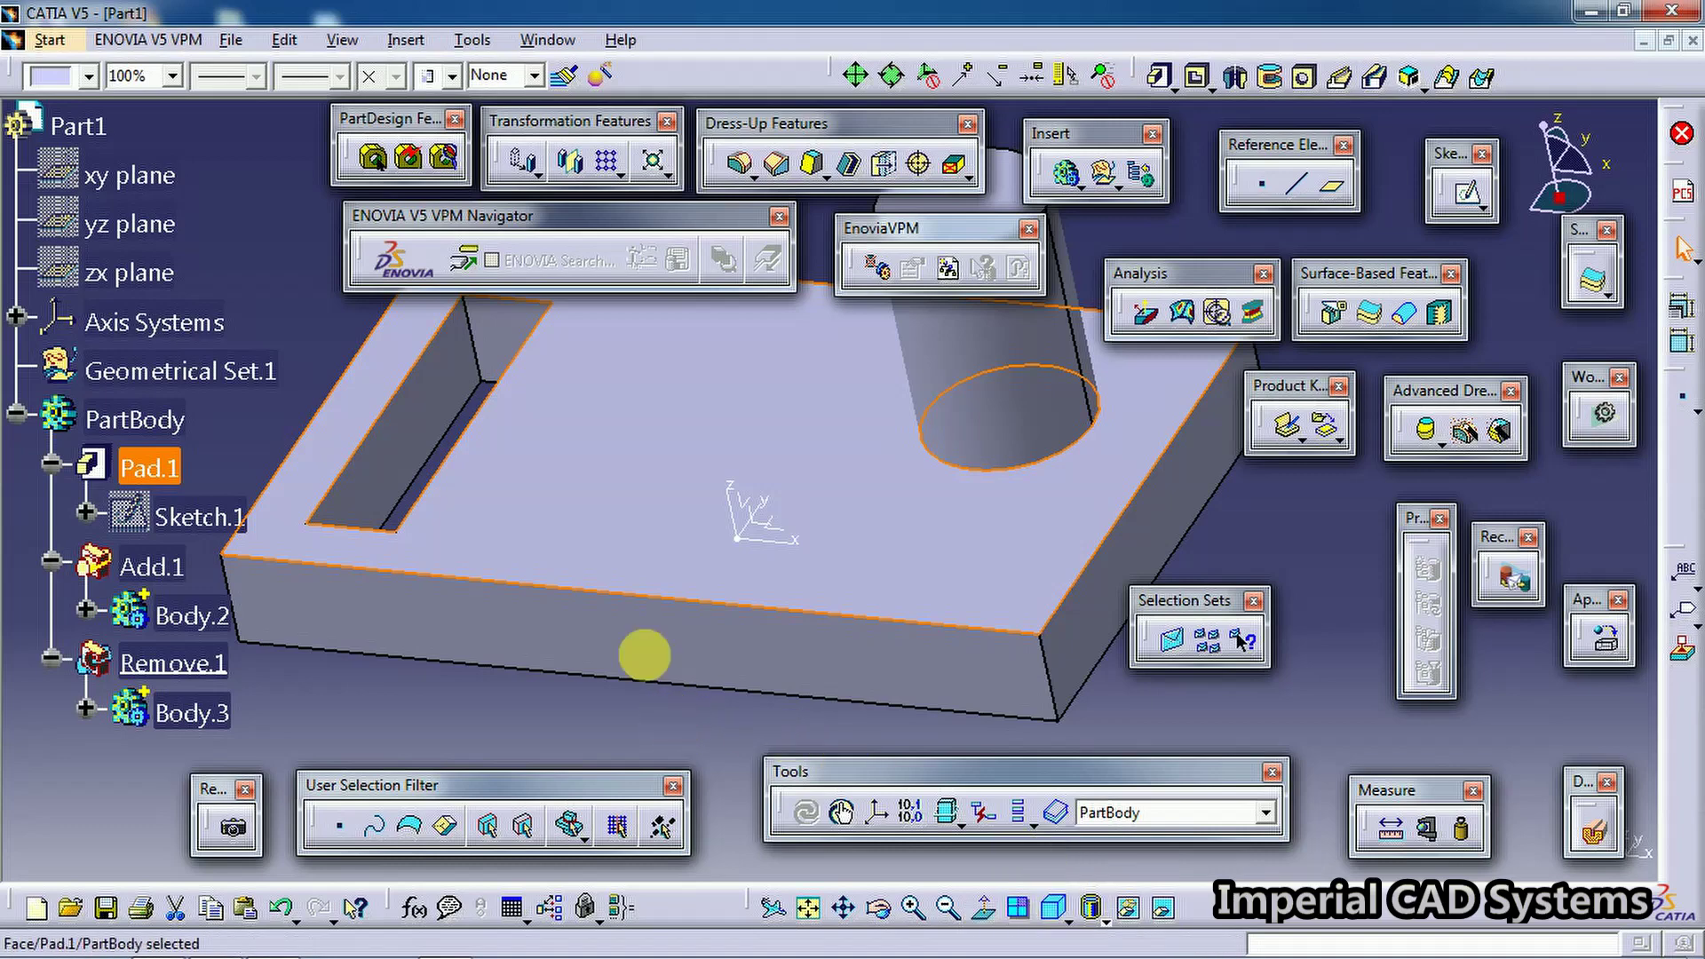
{"action": "left_click", "coordinate": [449, 675]}
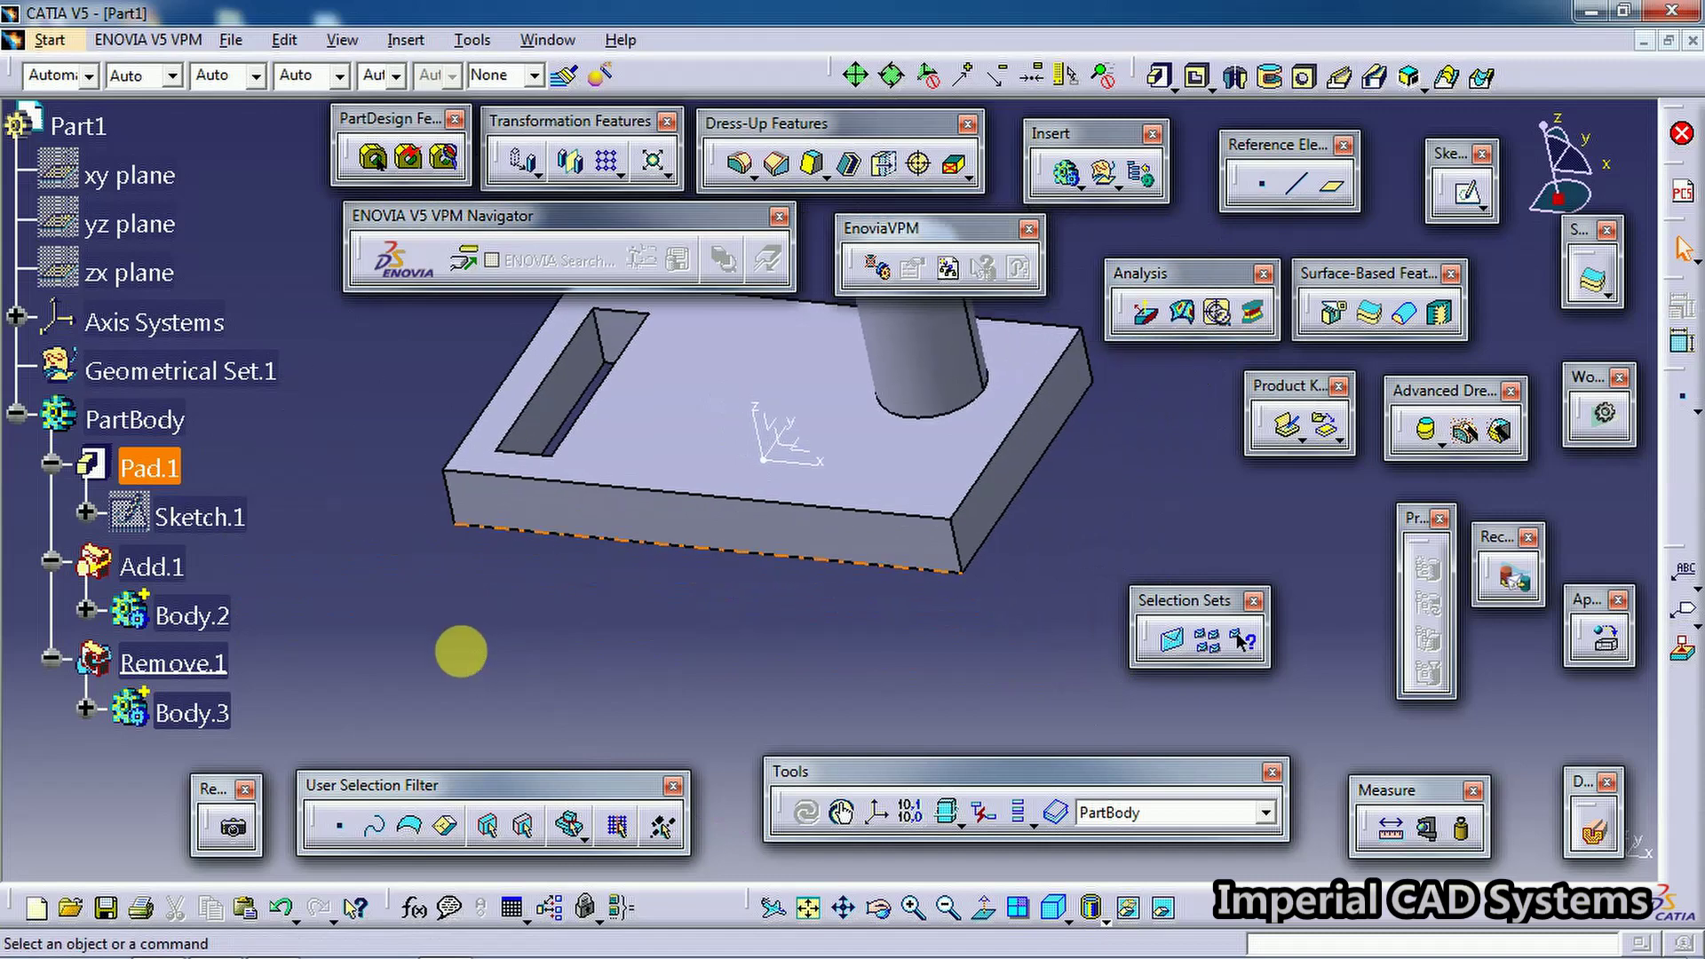
{"action": "left_click", "coordinate": [396, 613]}
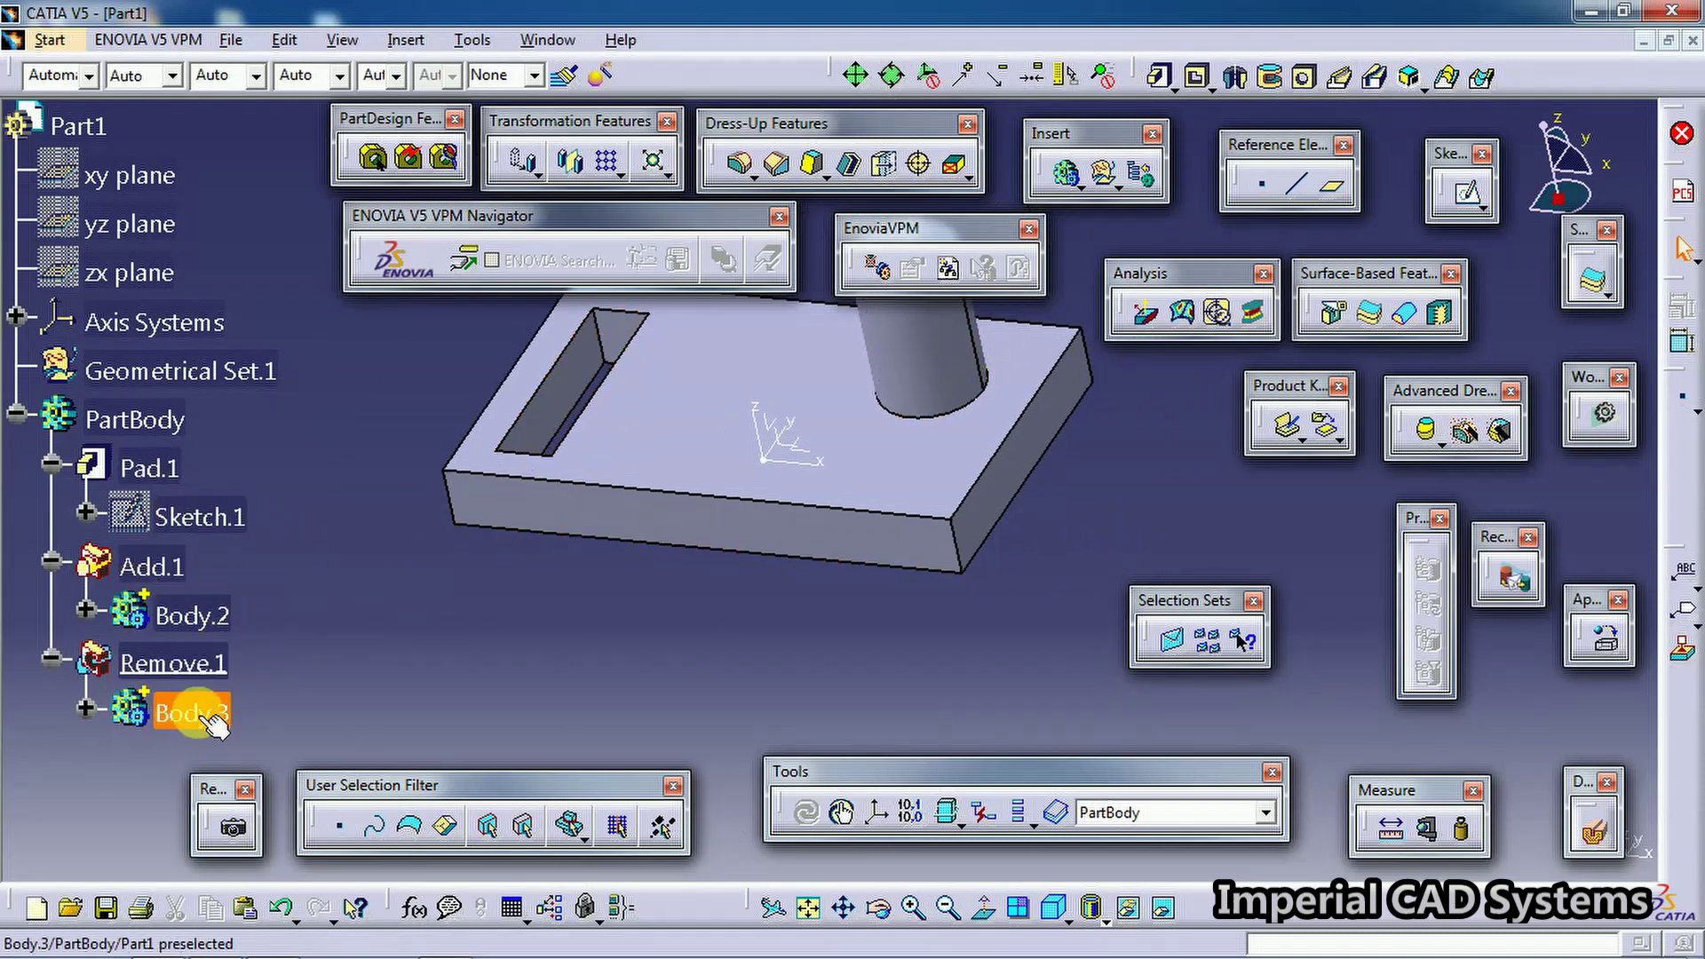
Expand Body.3, open Sketch.3 to inspect the slot rectangle, then exit to Part Design
{"action": "left_click", "coordinate": [86, 707]}
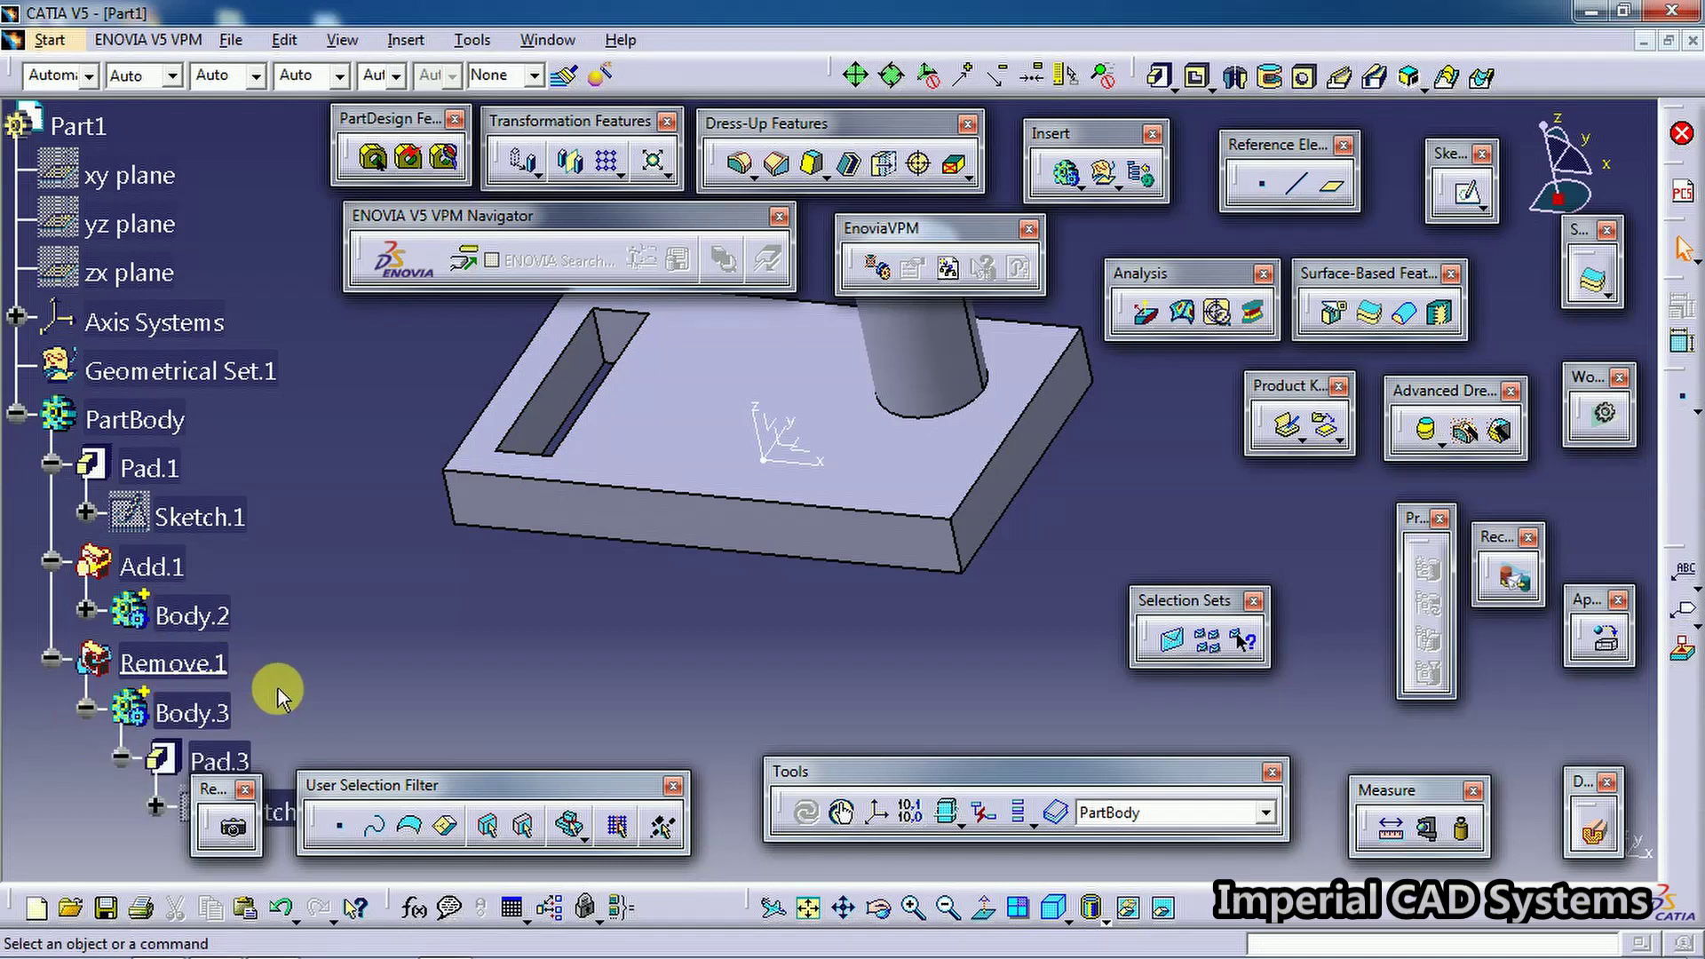
{"action": "scroll", "coordinate": [279, 689], "scroll_direction": "down", "scroll_amount": 2}
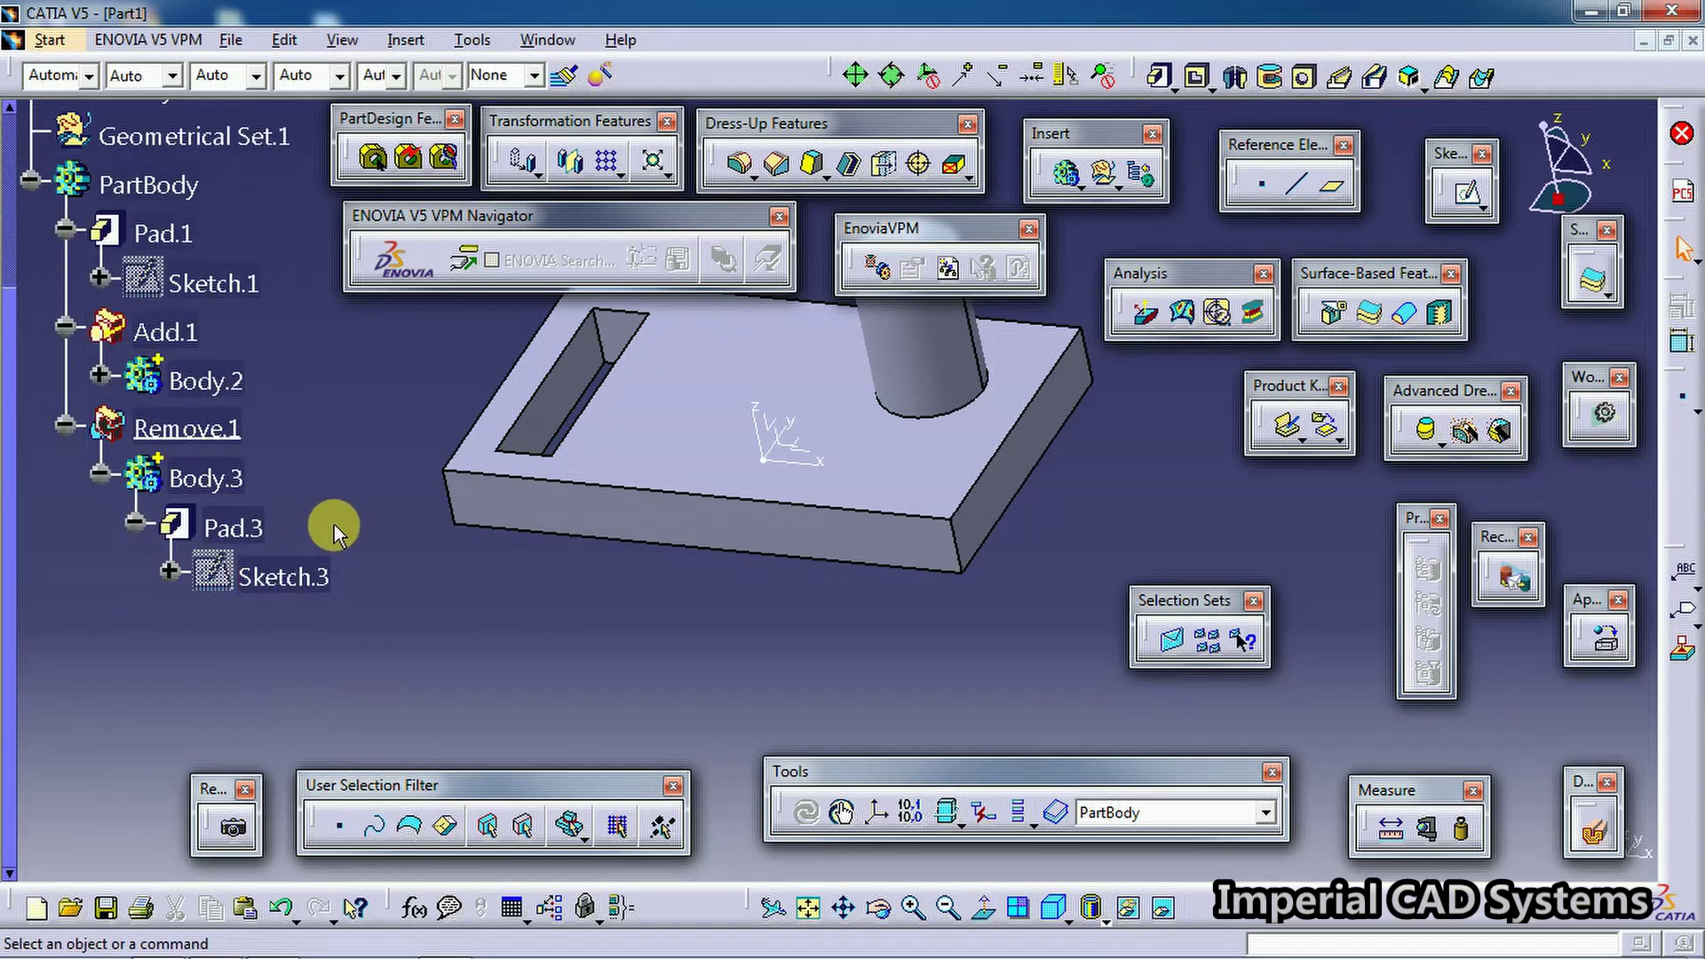
{"action": "left_click", "coordinate": [291, 586]}
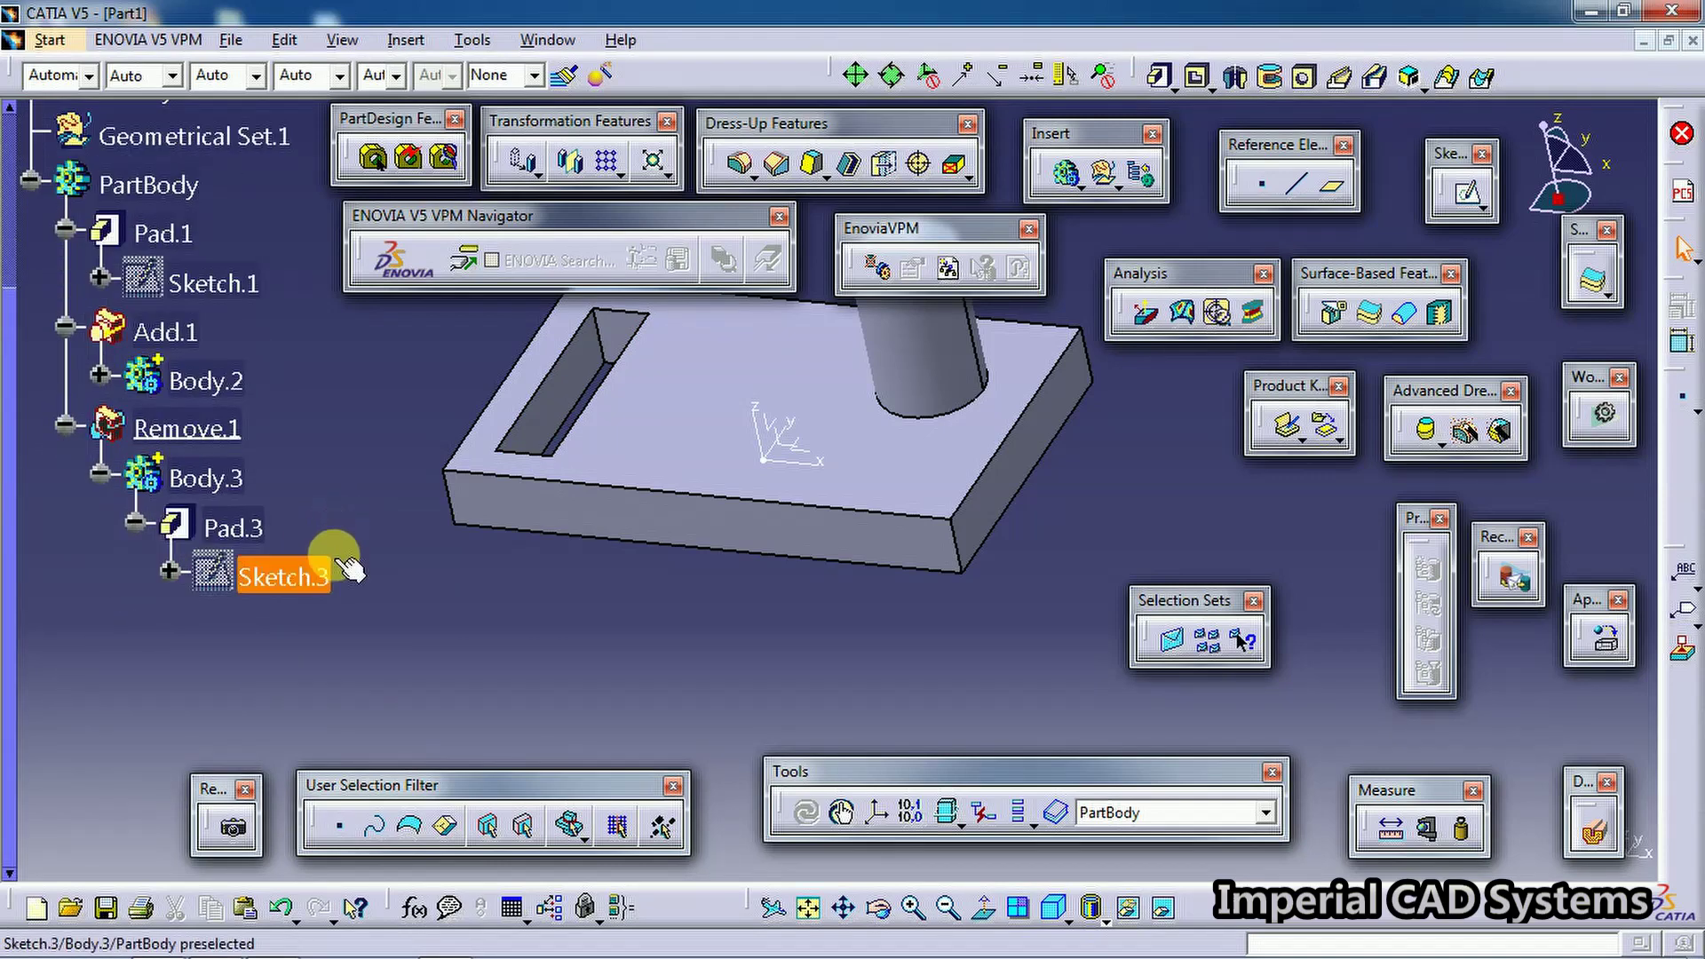
{"action": "double_click", "coordinate": [292, 586]}
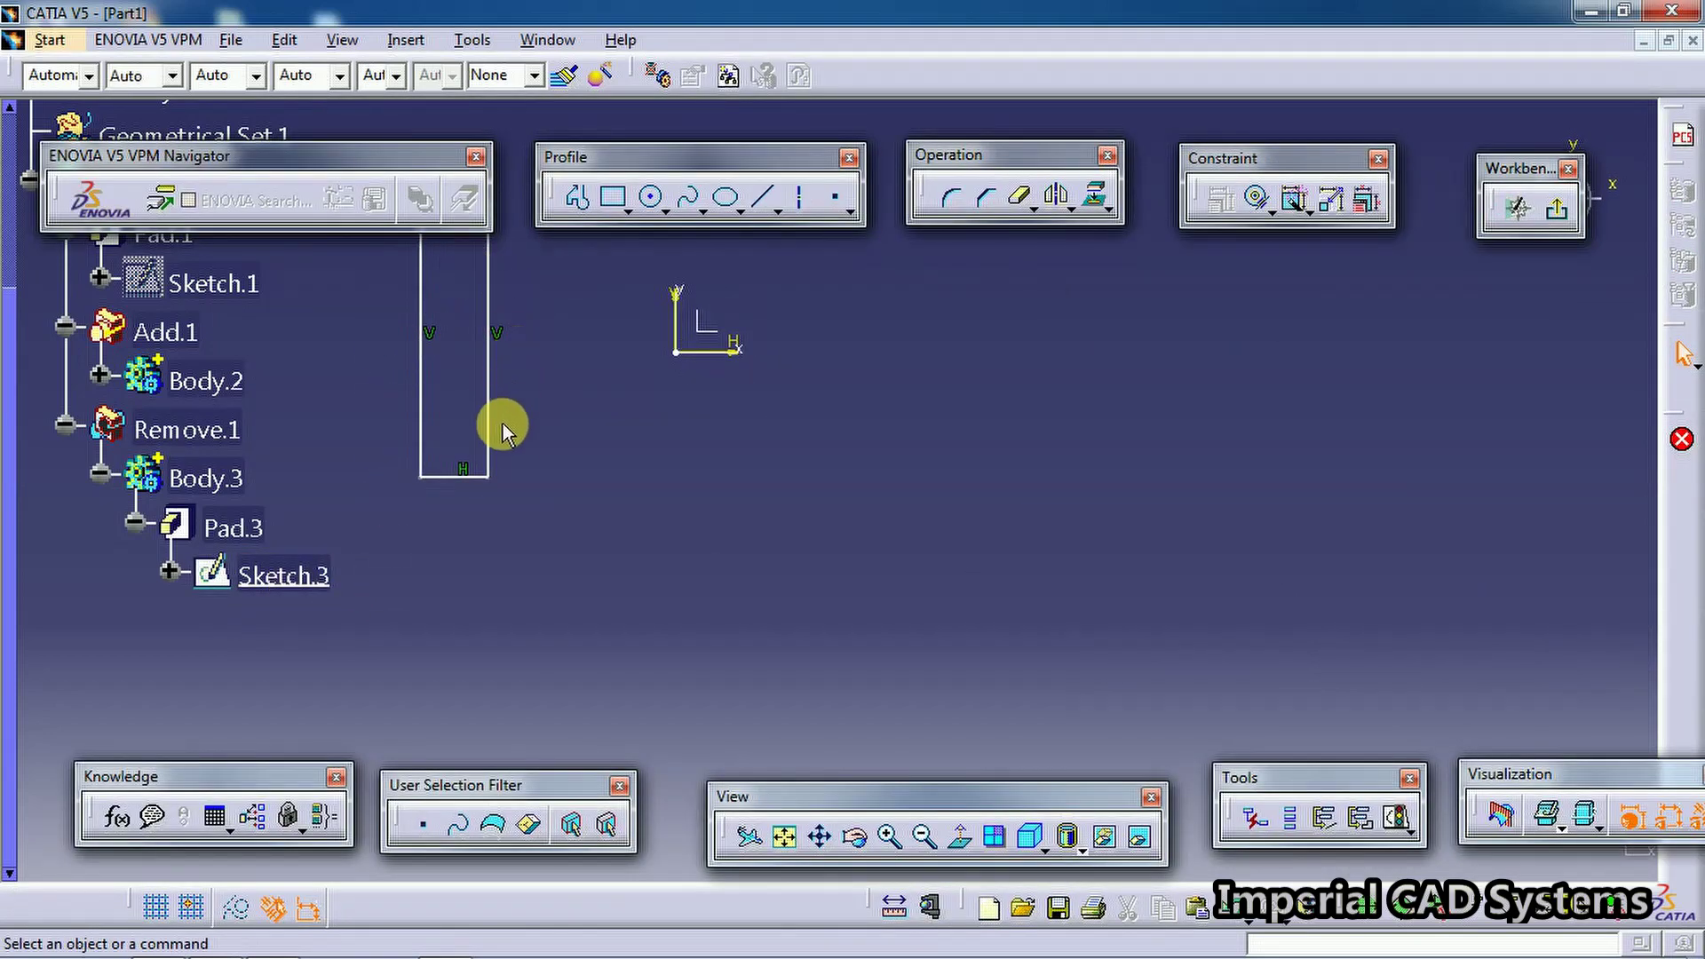
{"action": "middle_click_drag", "start_coordinate": [499, 678], "coordinate": [472, 812]}
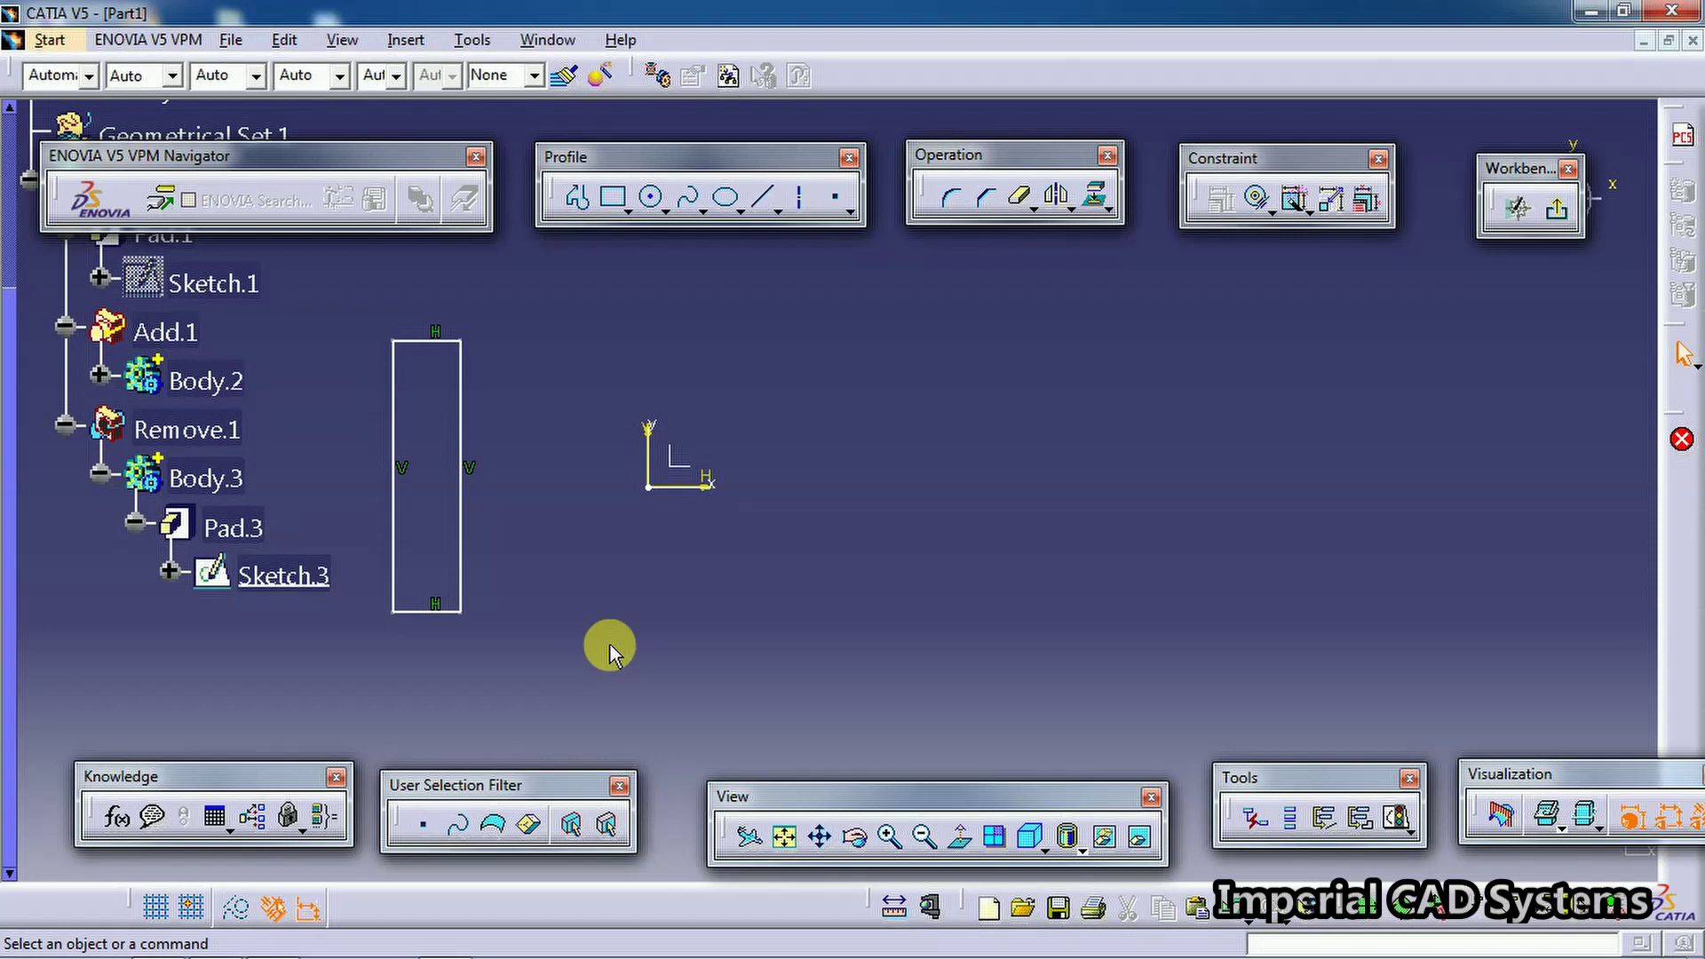
{"action": "left_click", "coordinate": [1559, 220]}
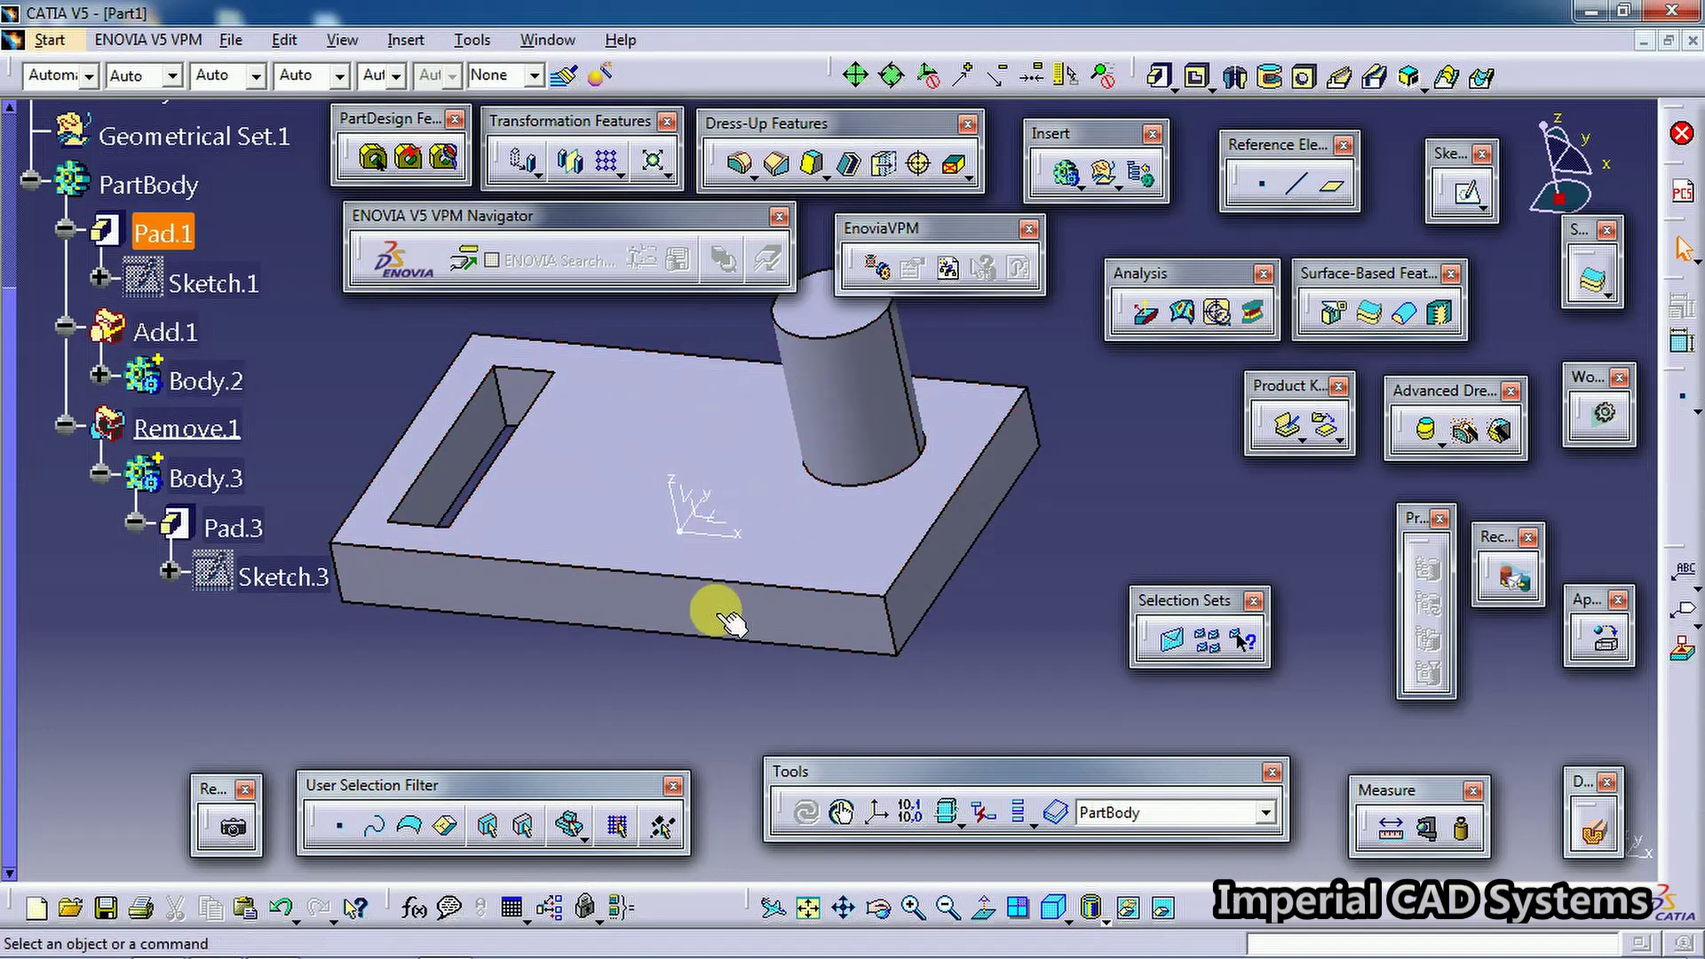
Expand Body.2 and open its circle Sketch.2 for review
{"action": "middle_click_drag", "start_coordinate": [711, 609], "coordinate": [730, 655]}
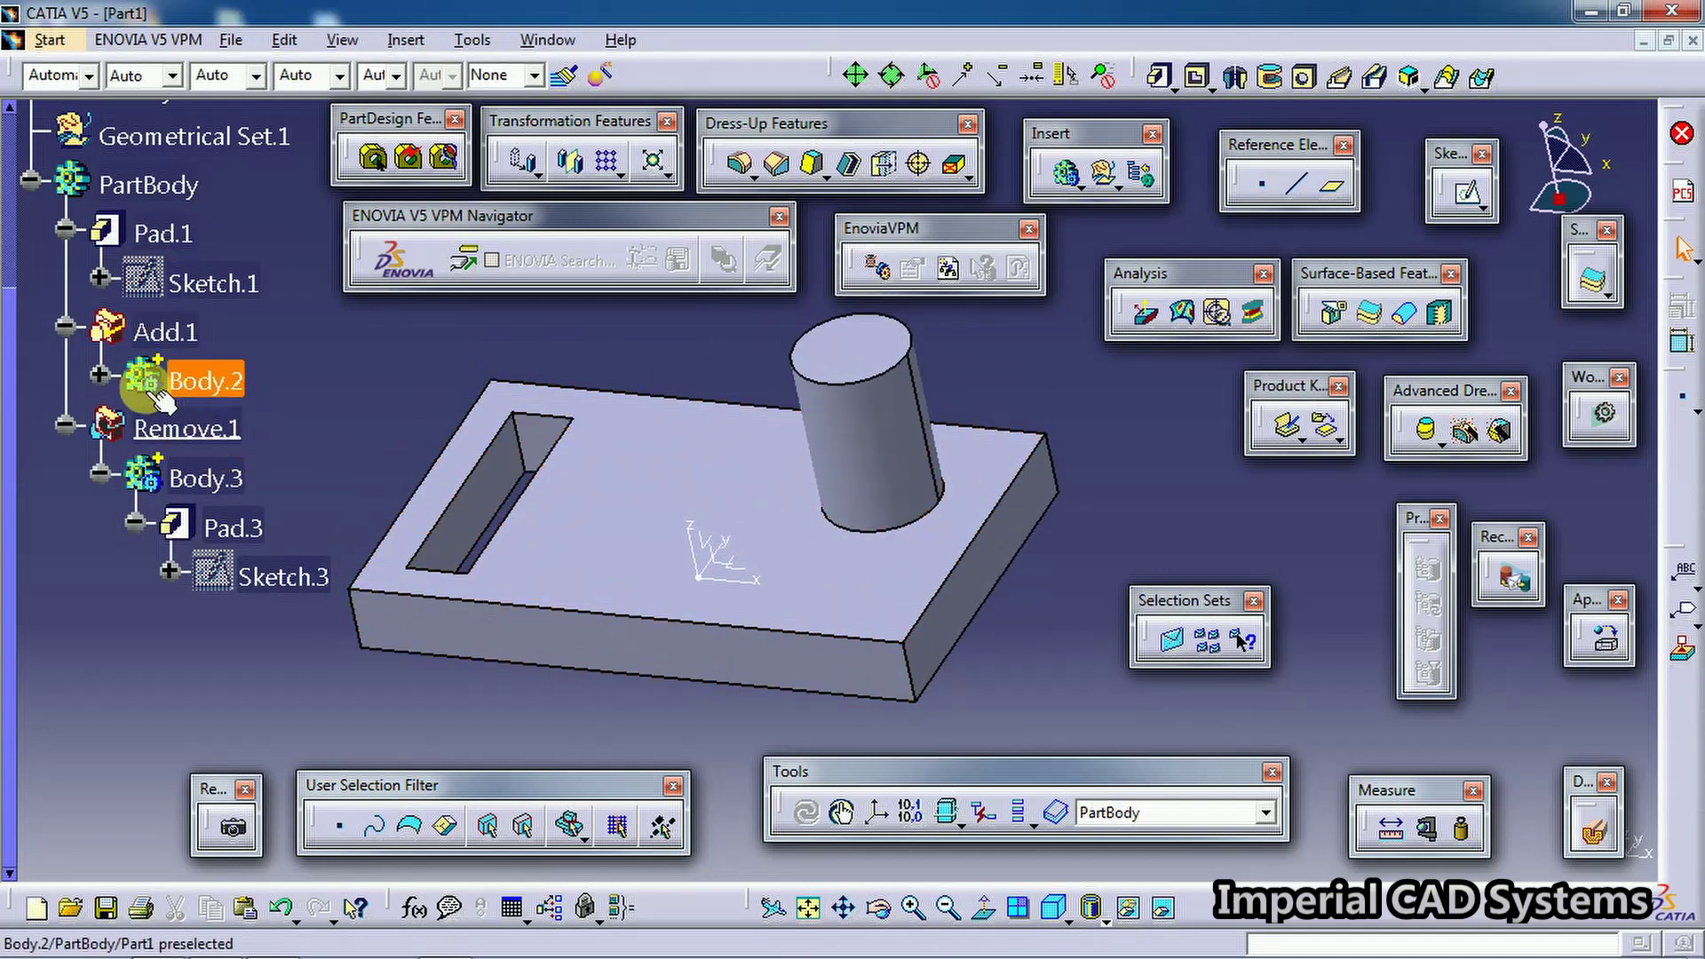
{"action": "left_click", "coordinate": [100, 373]}
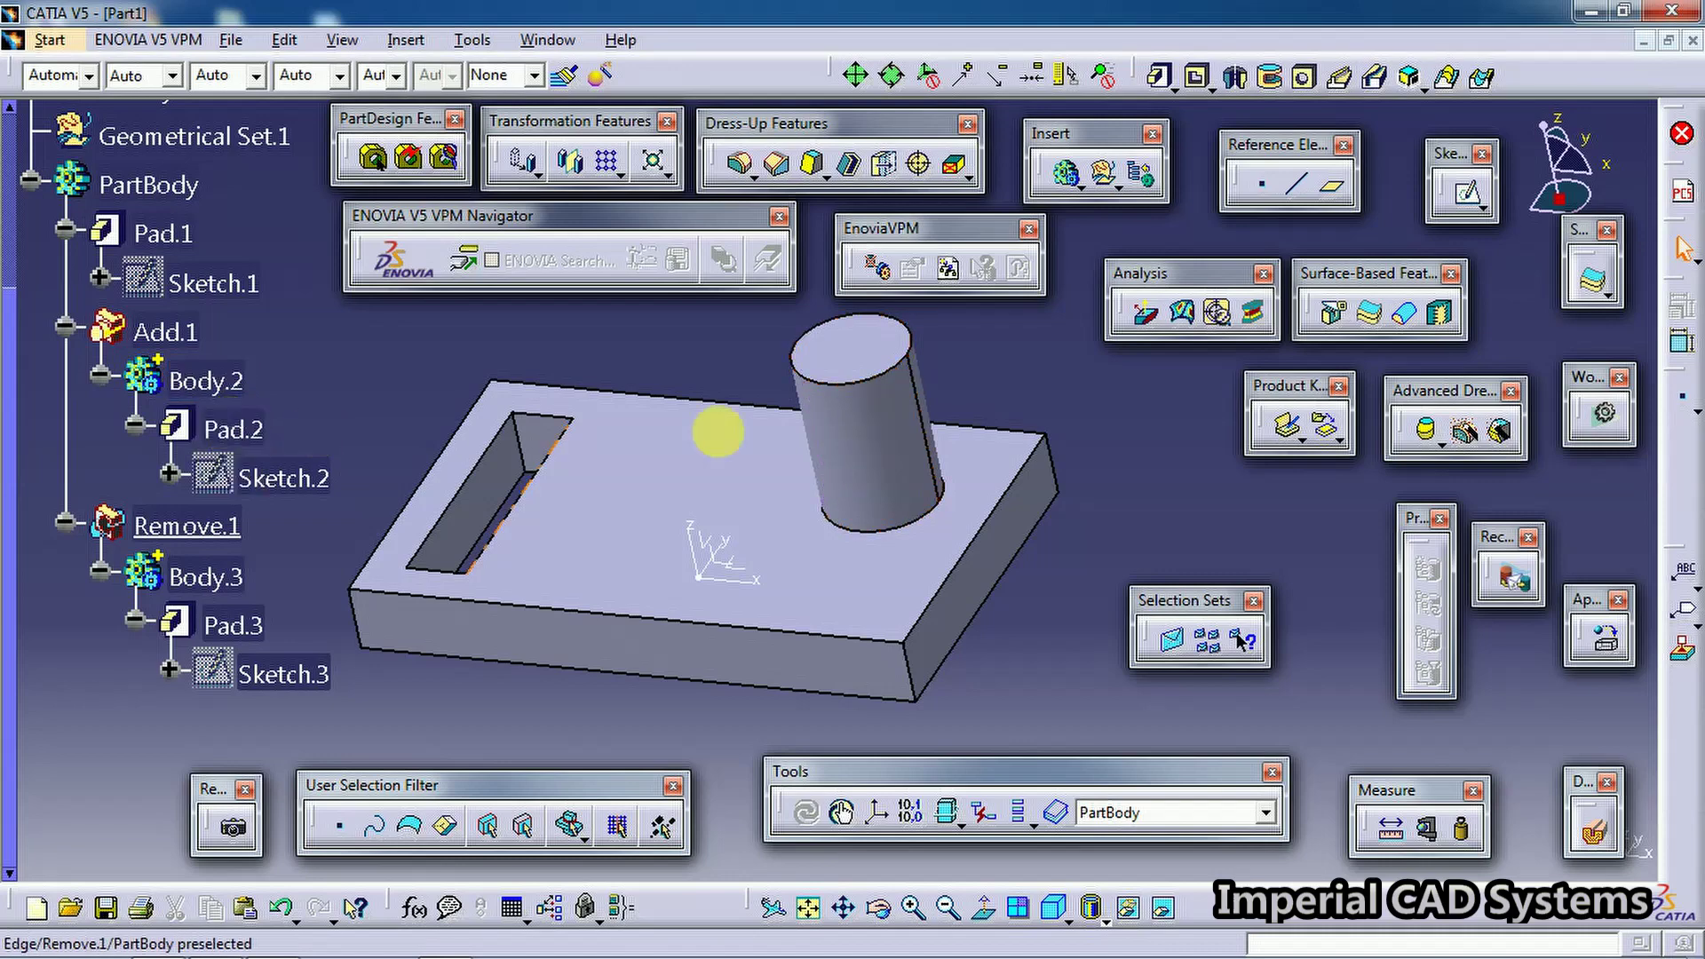
{"action": "left_click", "coordinate": [832, 422]}
{"action": "left_click", "coordinate": [317, 477]}
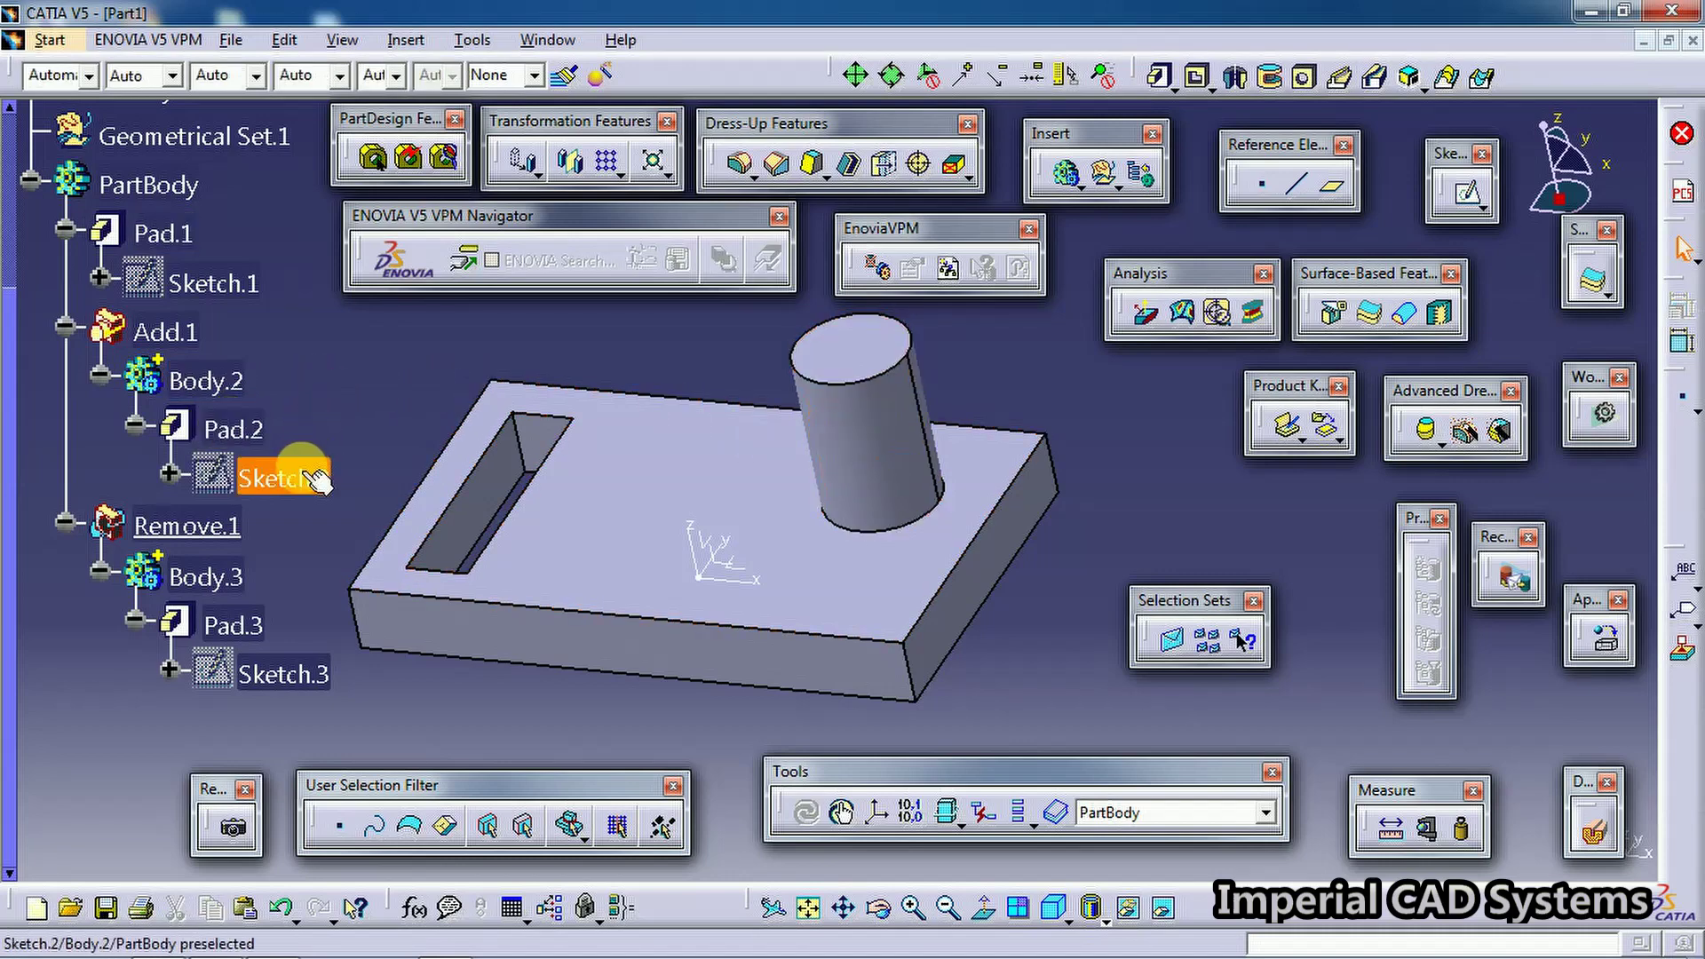
{"action": "double_click", "coordinate": [313, 480]}
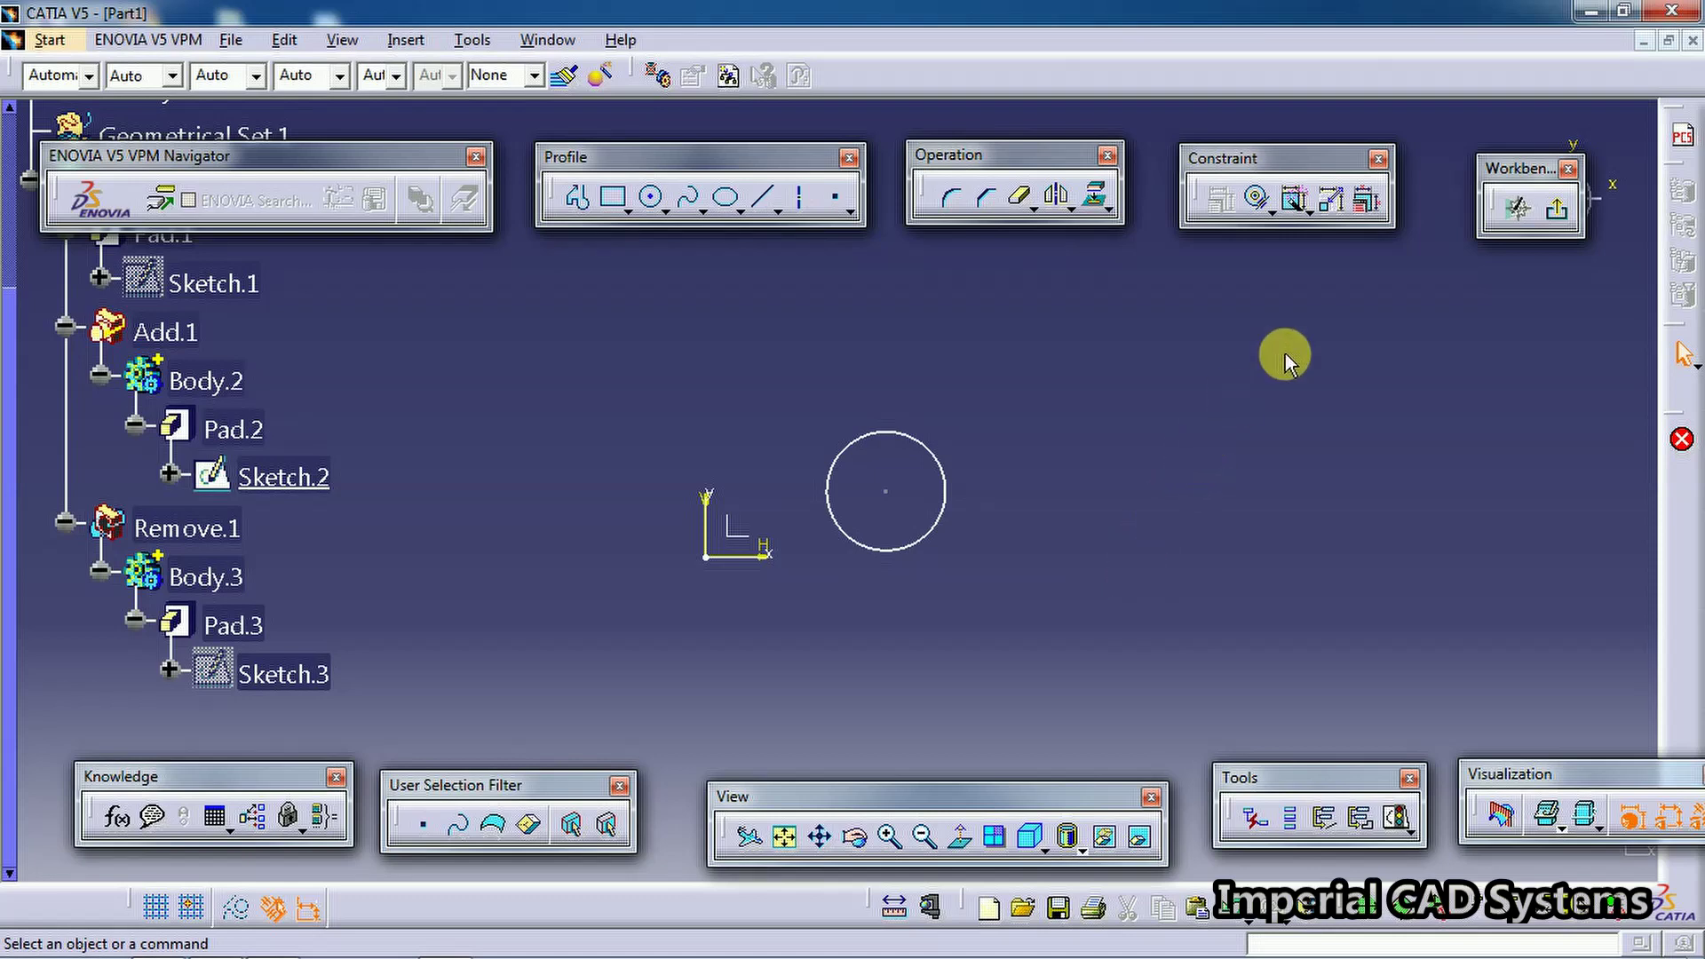
{"action": "left_click", "coordinate": [1563, 209]}
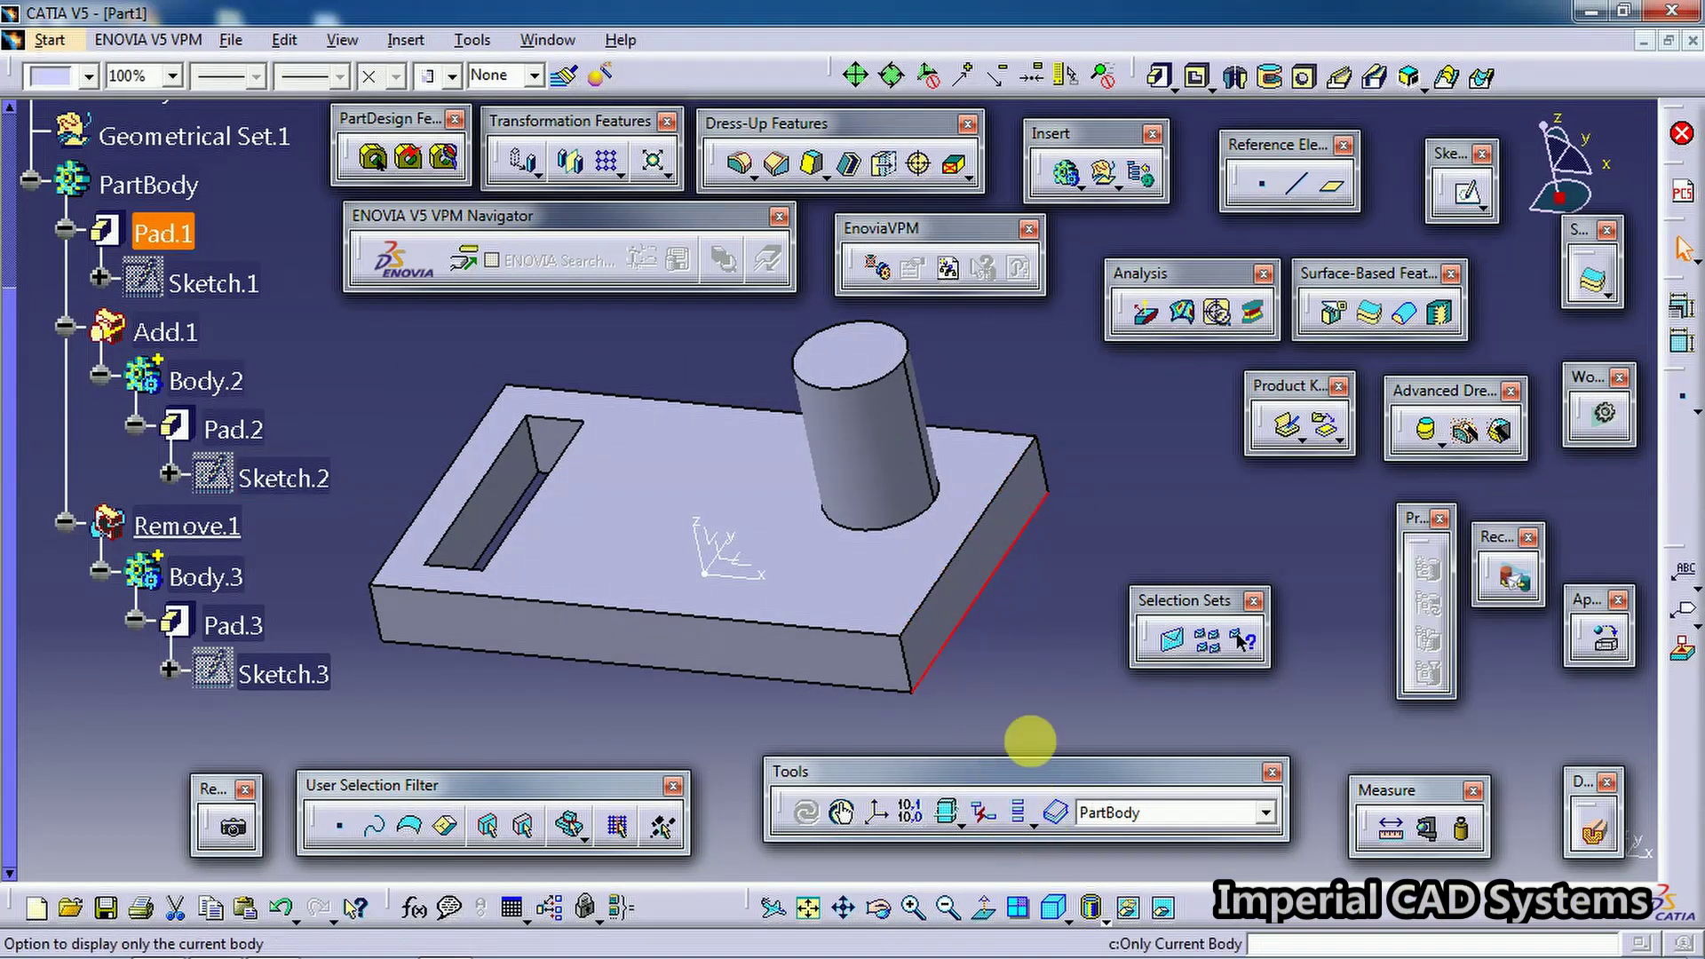
Switch body display to Only Current Operated Solid, then back to Only Current Body
{"action": "left_click", "coordinate": [1033, 835]}
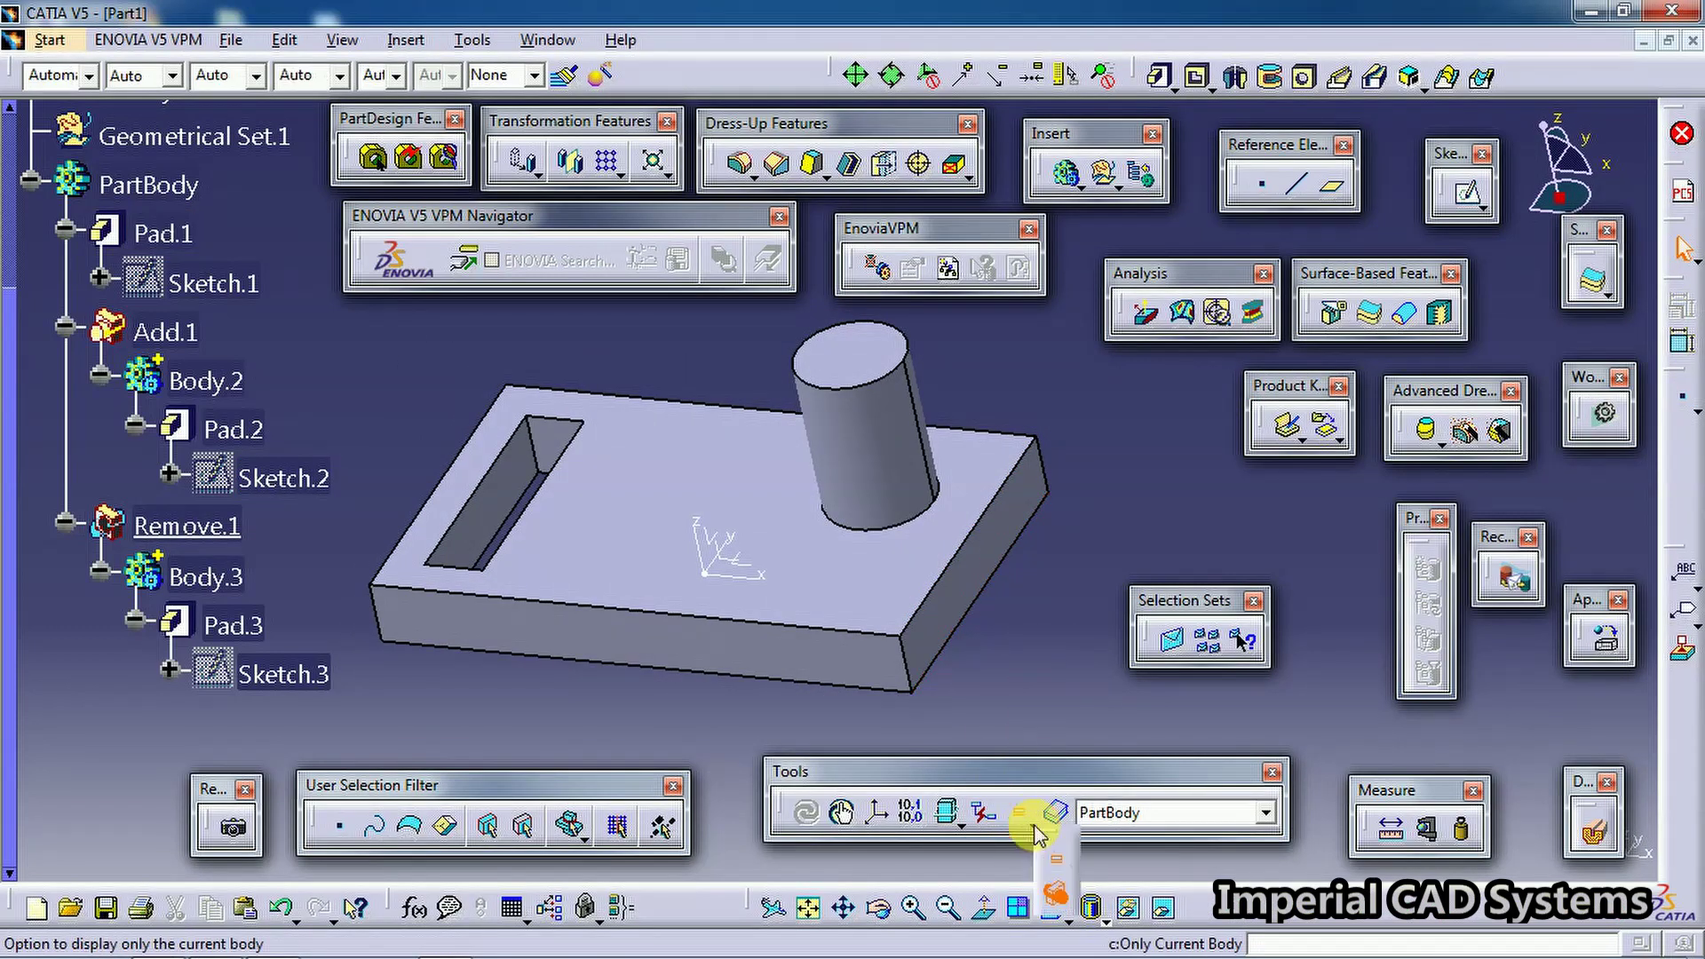
{"action": "left_click", "coordinate": [1060, 879]}
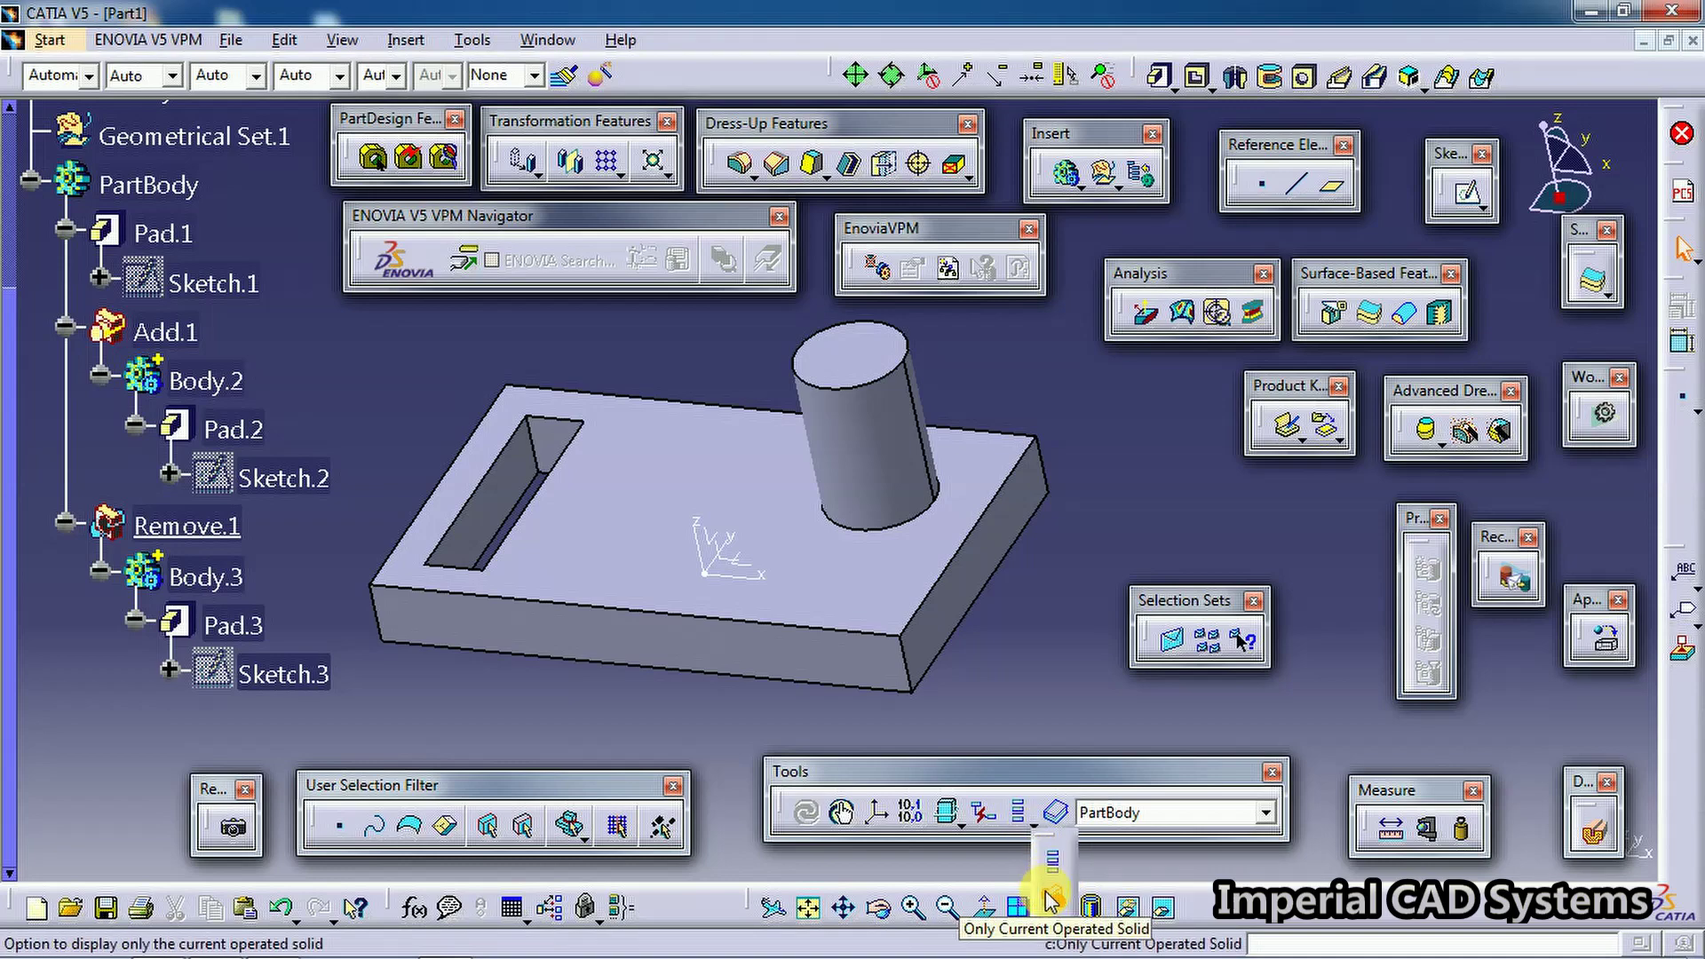
{"action": "left_click", "coordinate": [1050, 896]}
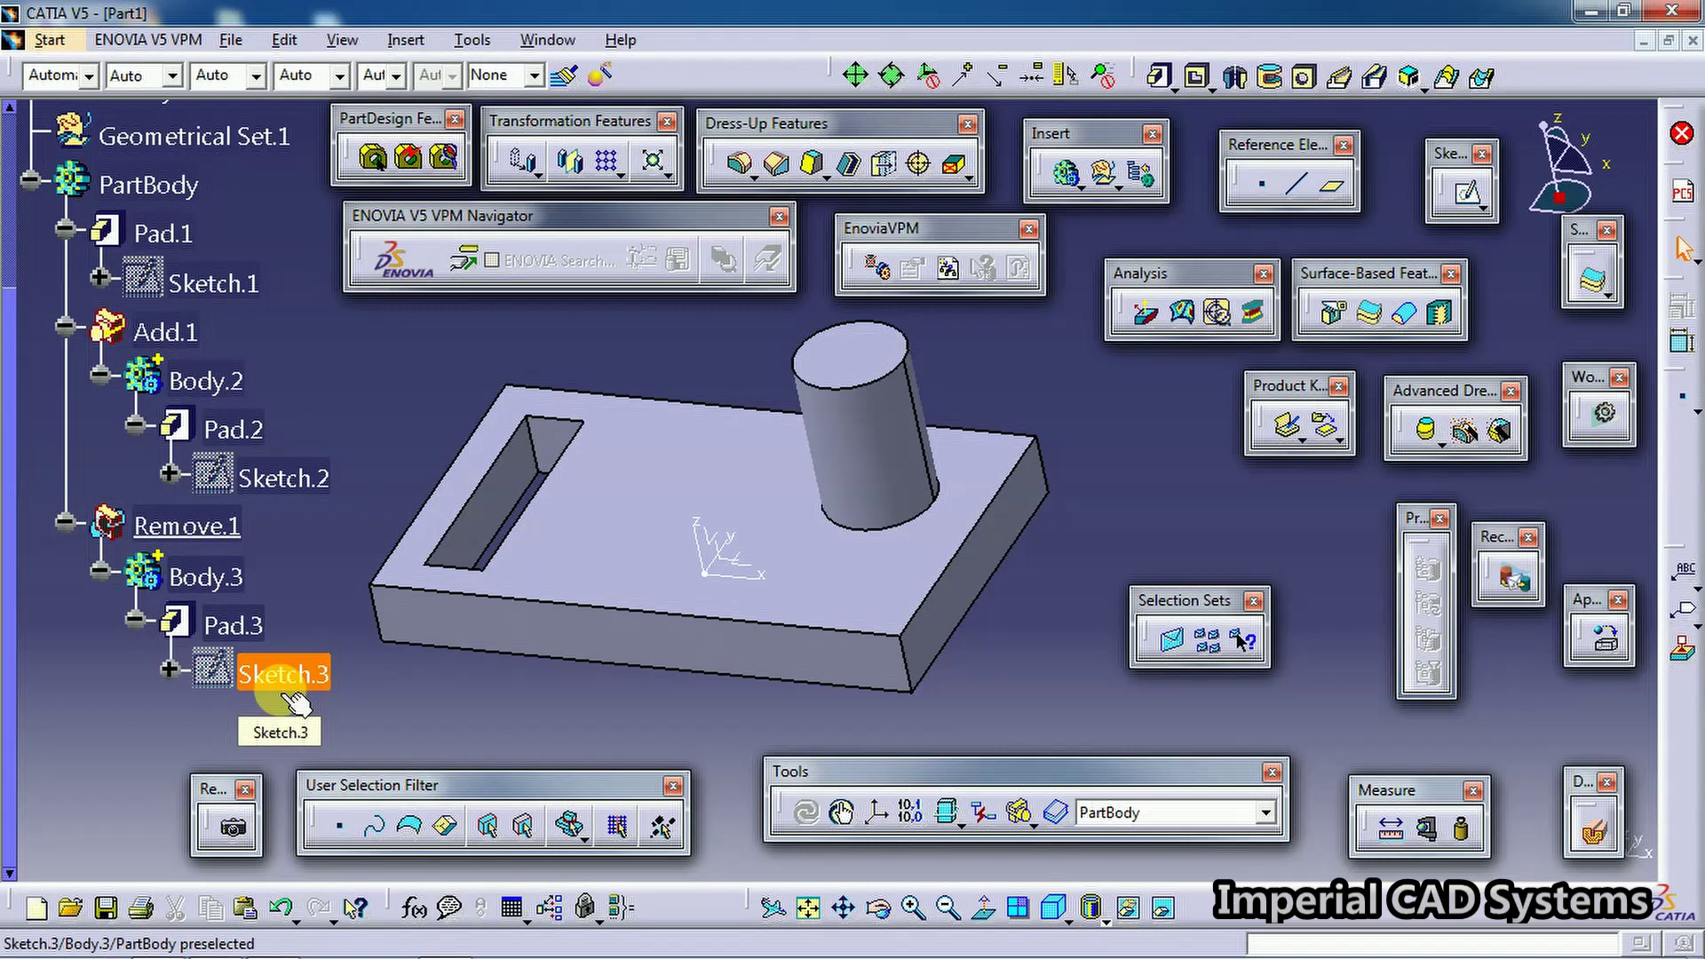
Open Sketch.3 and then Sketch.2 for review, returning to the 3D part each time
{"action": "double_click", "coordinate": [288, 695]}
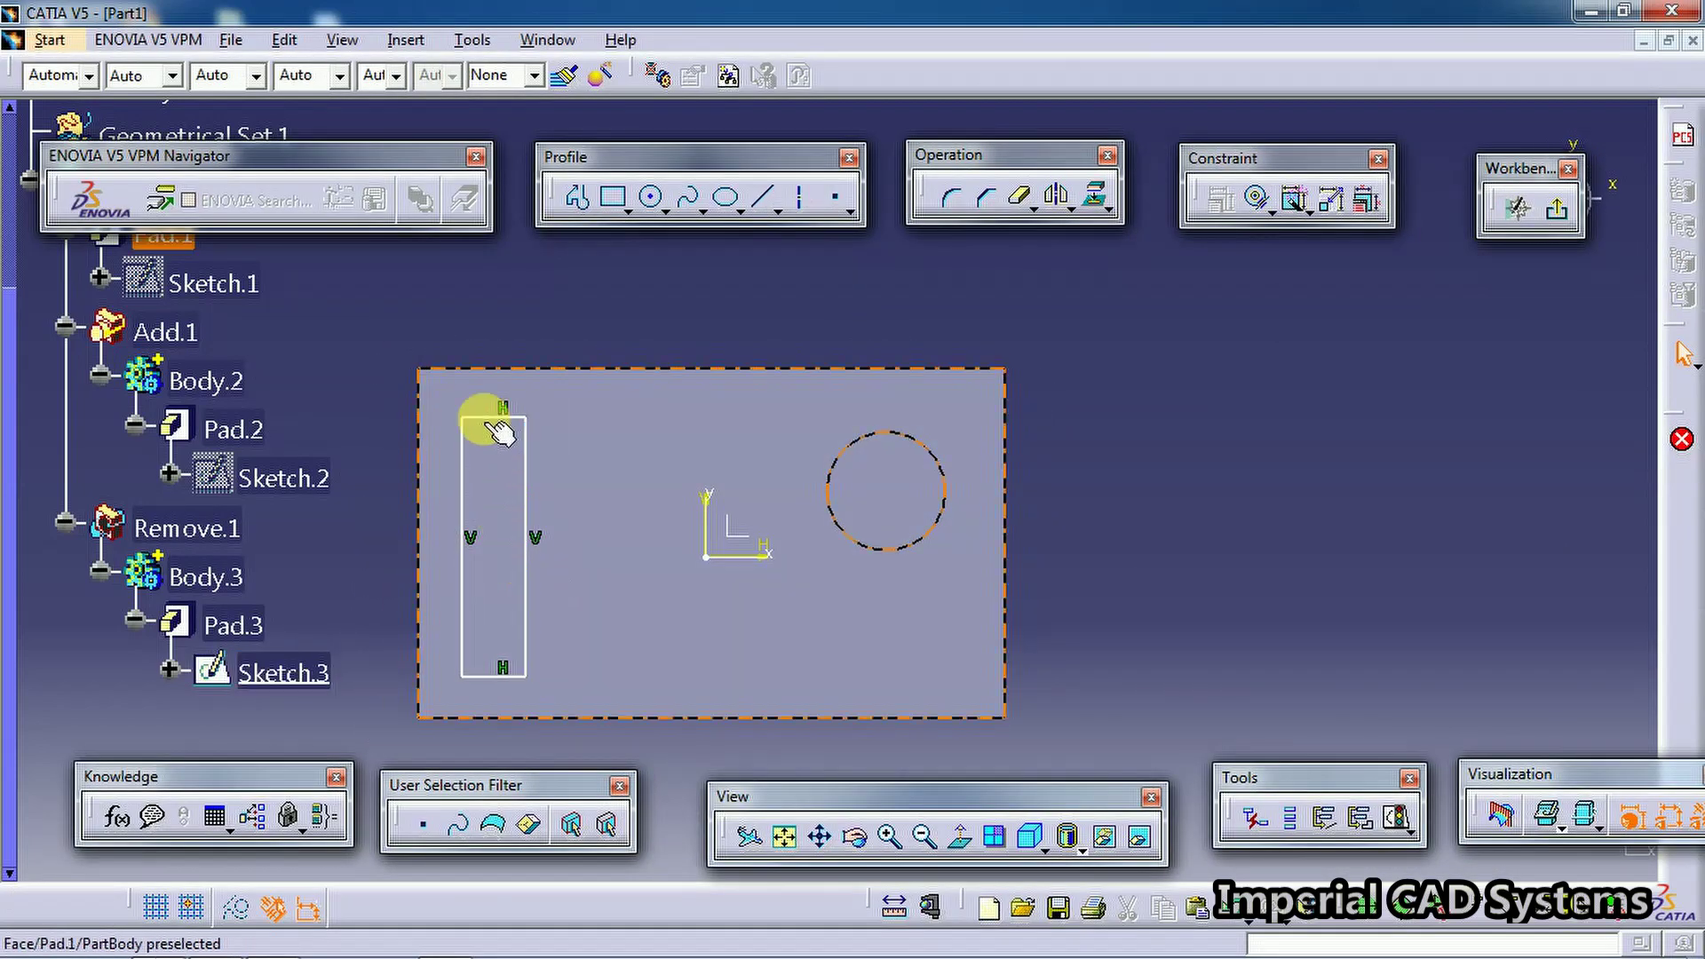
{"action": "mouse_move", "coordinate": [727, 696]}
{"action": "middle_mouse_down"}
{"action": "mouse_move", "coordinate": [753, 563]}
{"action": "mouse_move", "coordinate": [908, 436]}
{"action": "middle_mouse_up"}
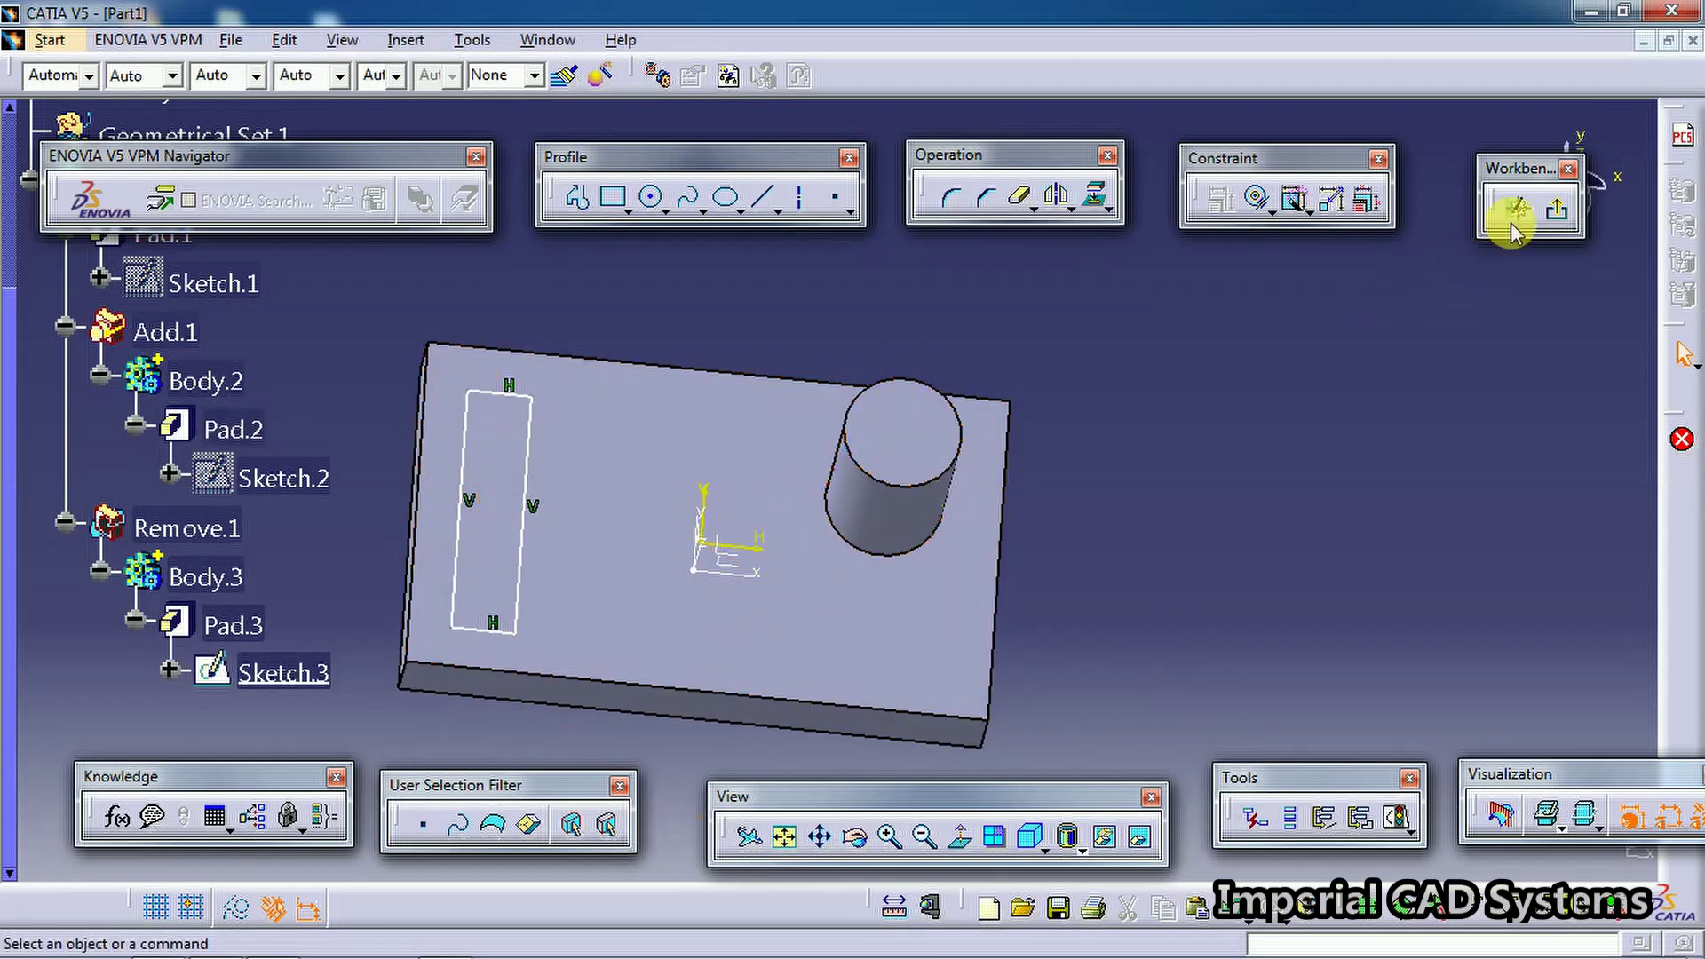
{"action": "left_click", "coordinate": [1557, 209]}
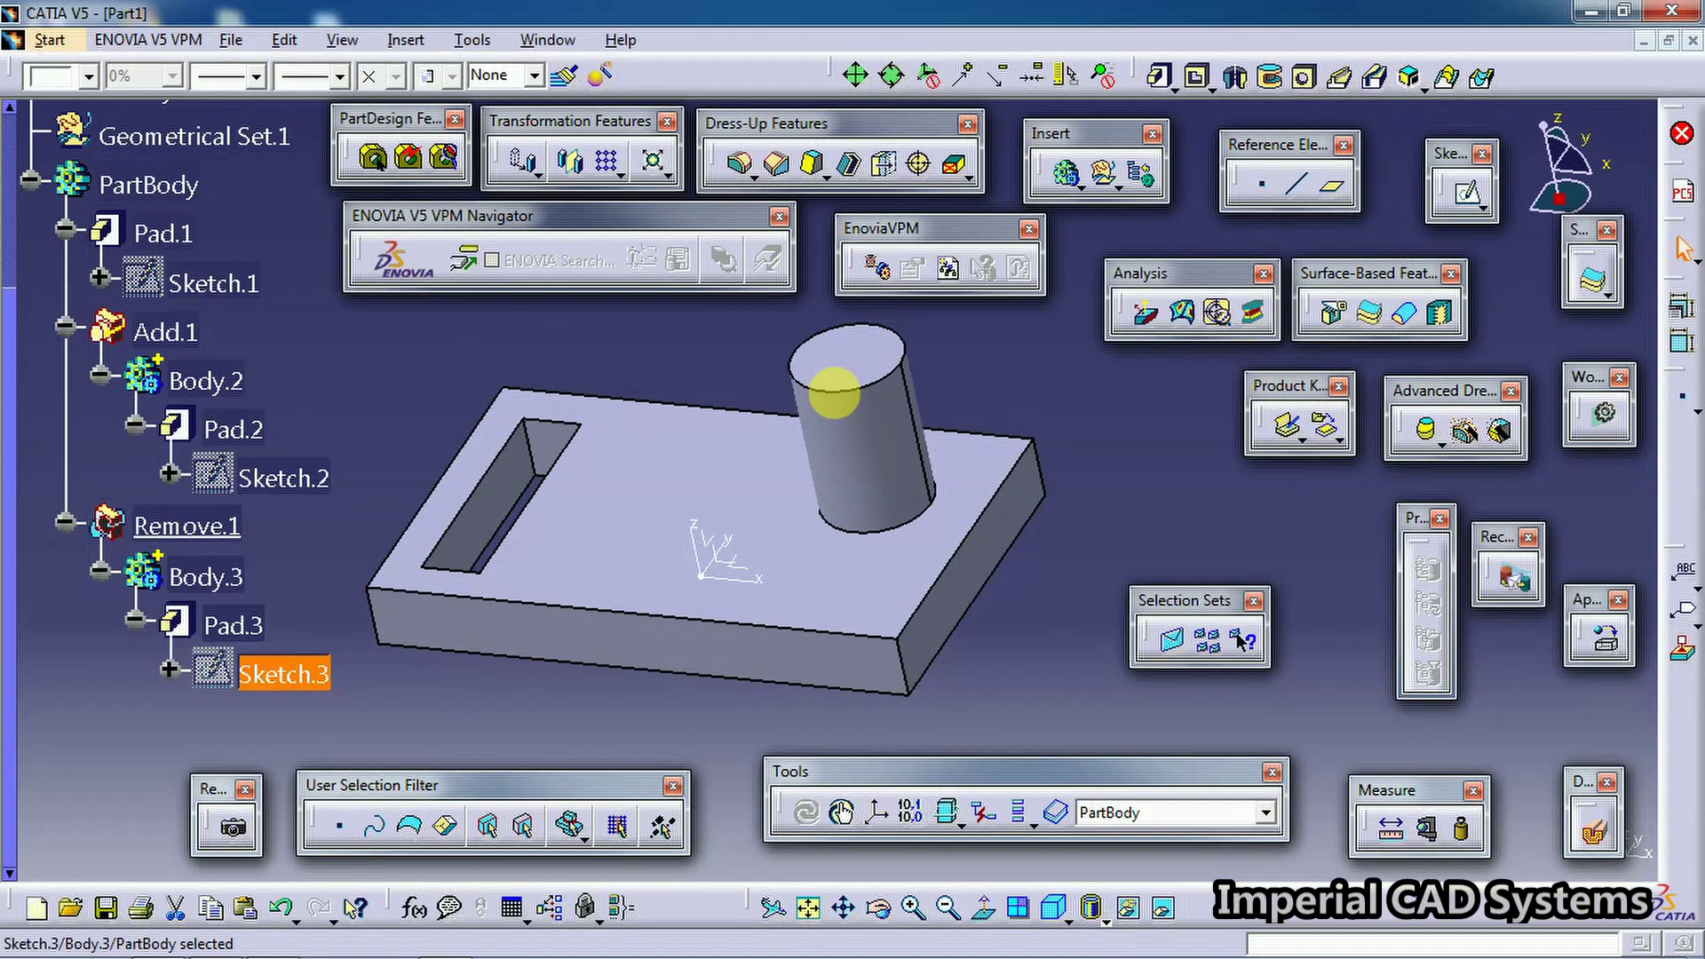
{"action": "double_click", "coordinate": [284, 477]}
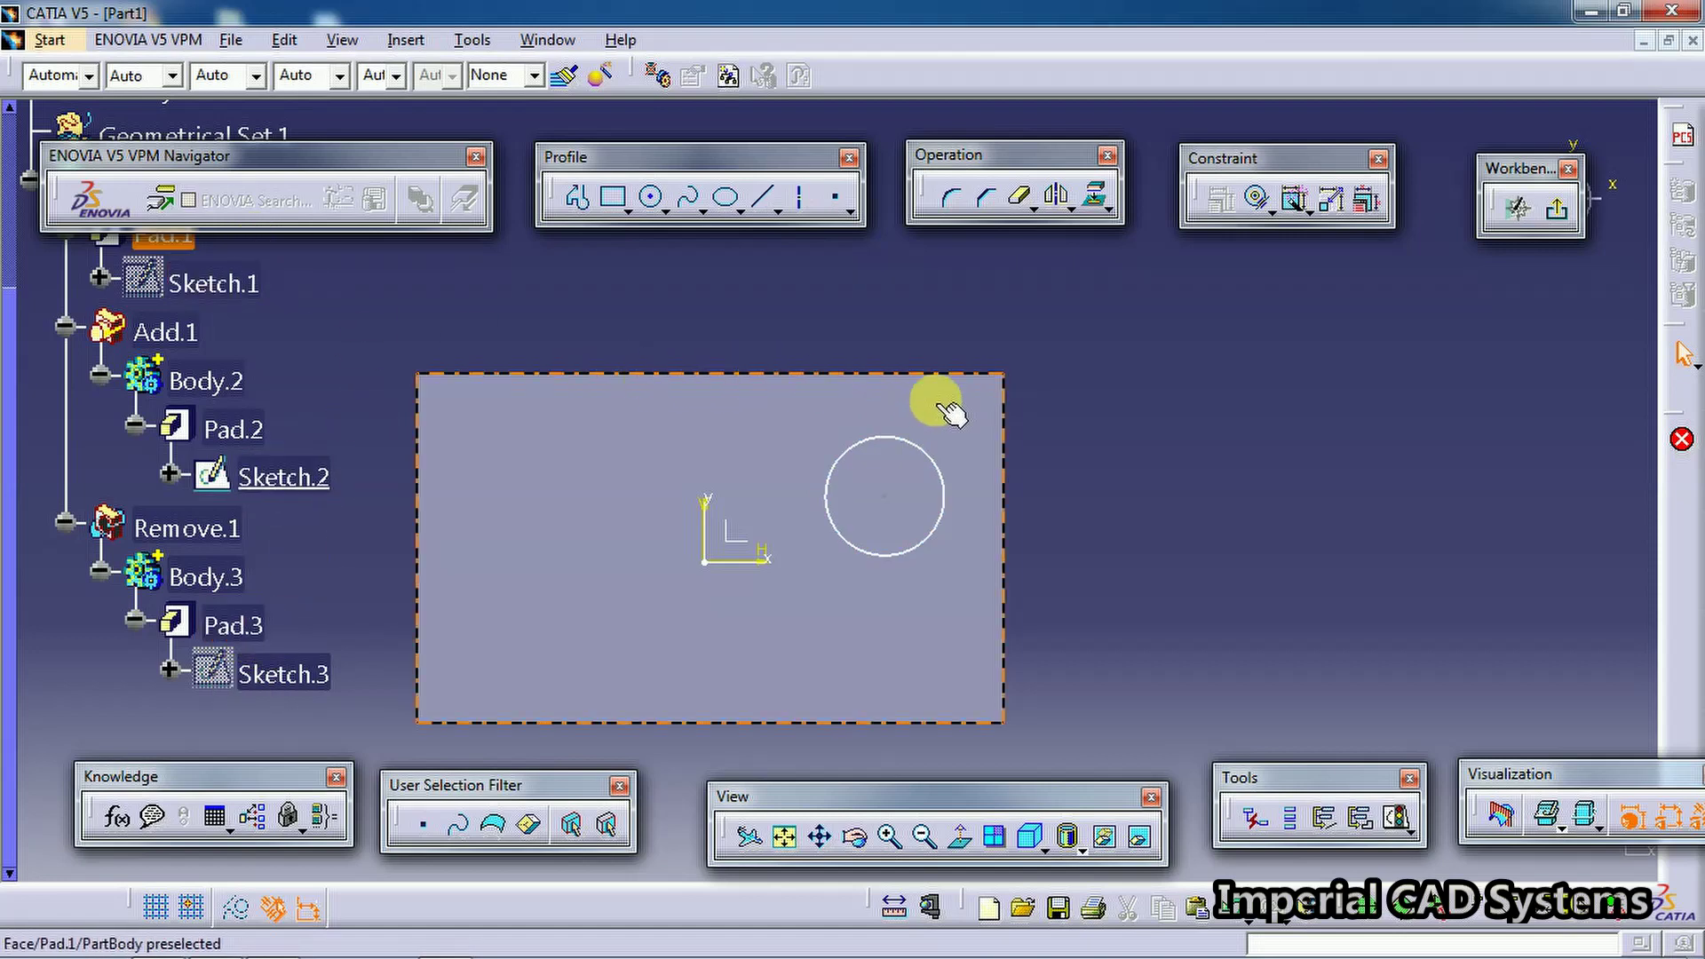
{"action": "left_click", "coordinate": [1560, 213]}
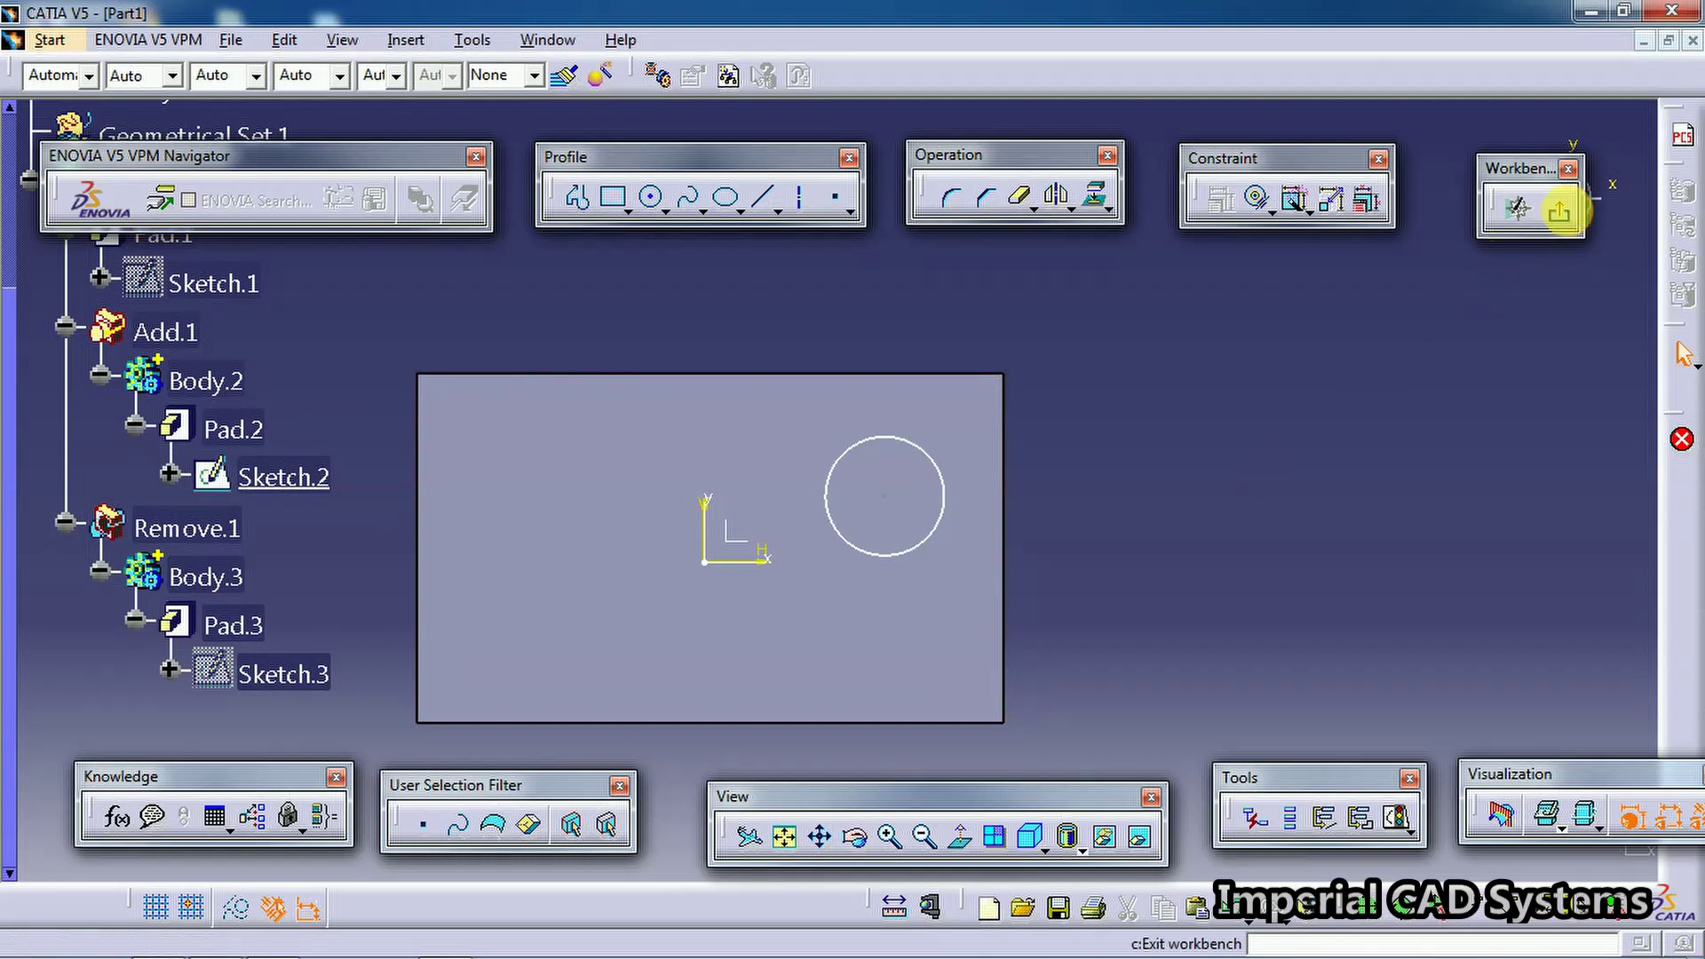
{"action": "middle_click_drag", "start_coordinate": [983, 701], "coordinate": [1036, 811]}
{"action": "left_click", "coordinate": [1043, 824]}
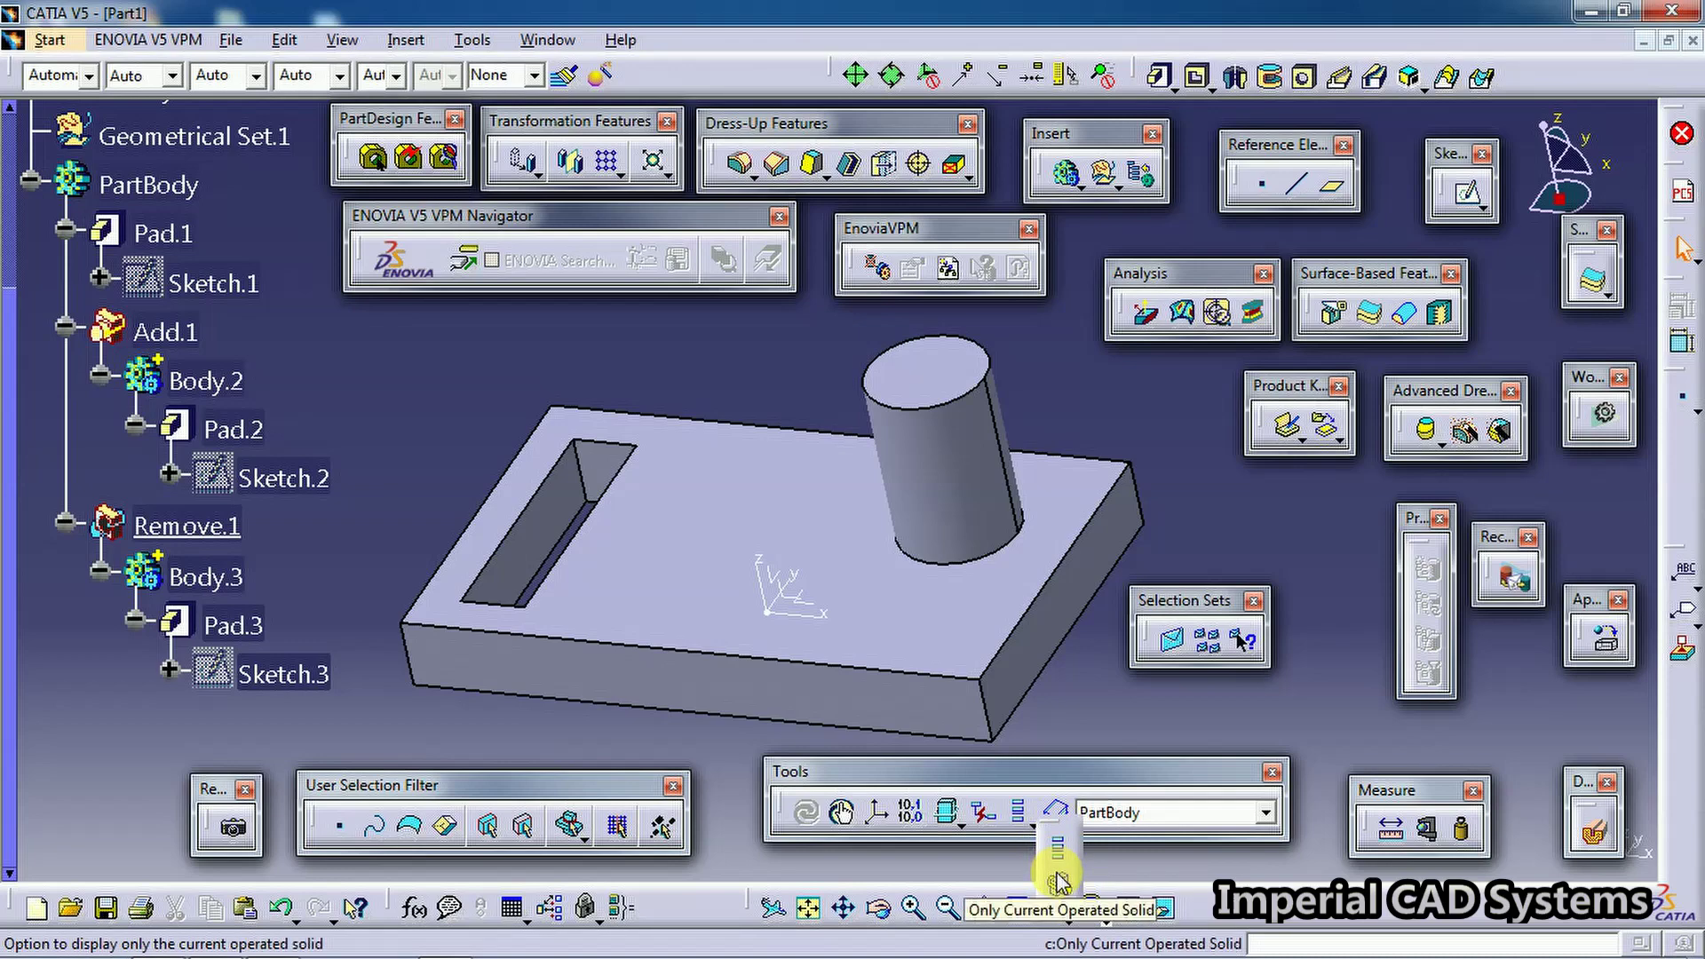
Create a new Part document named Part3
{"action": "left_click", "coordinate": [1057, 881]}
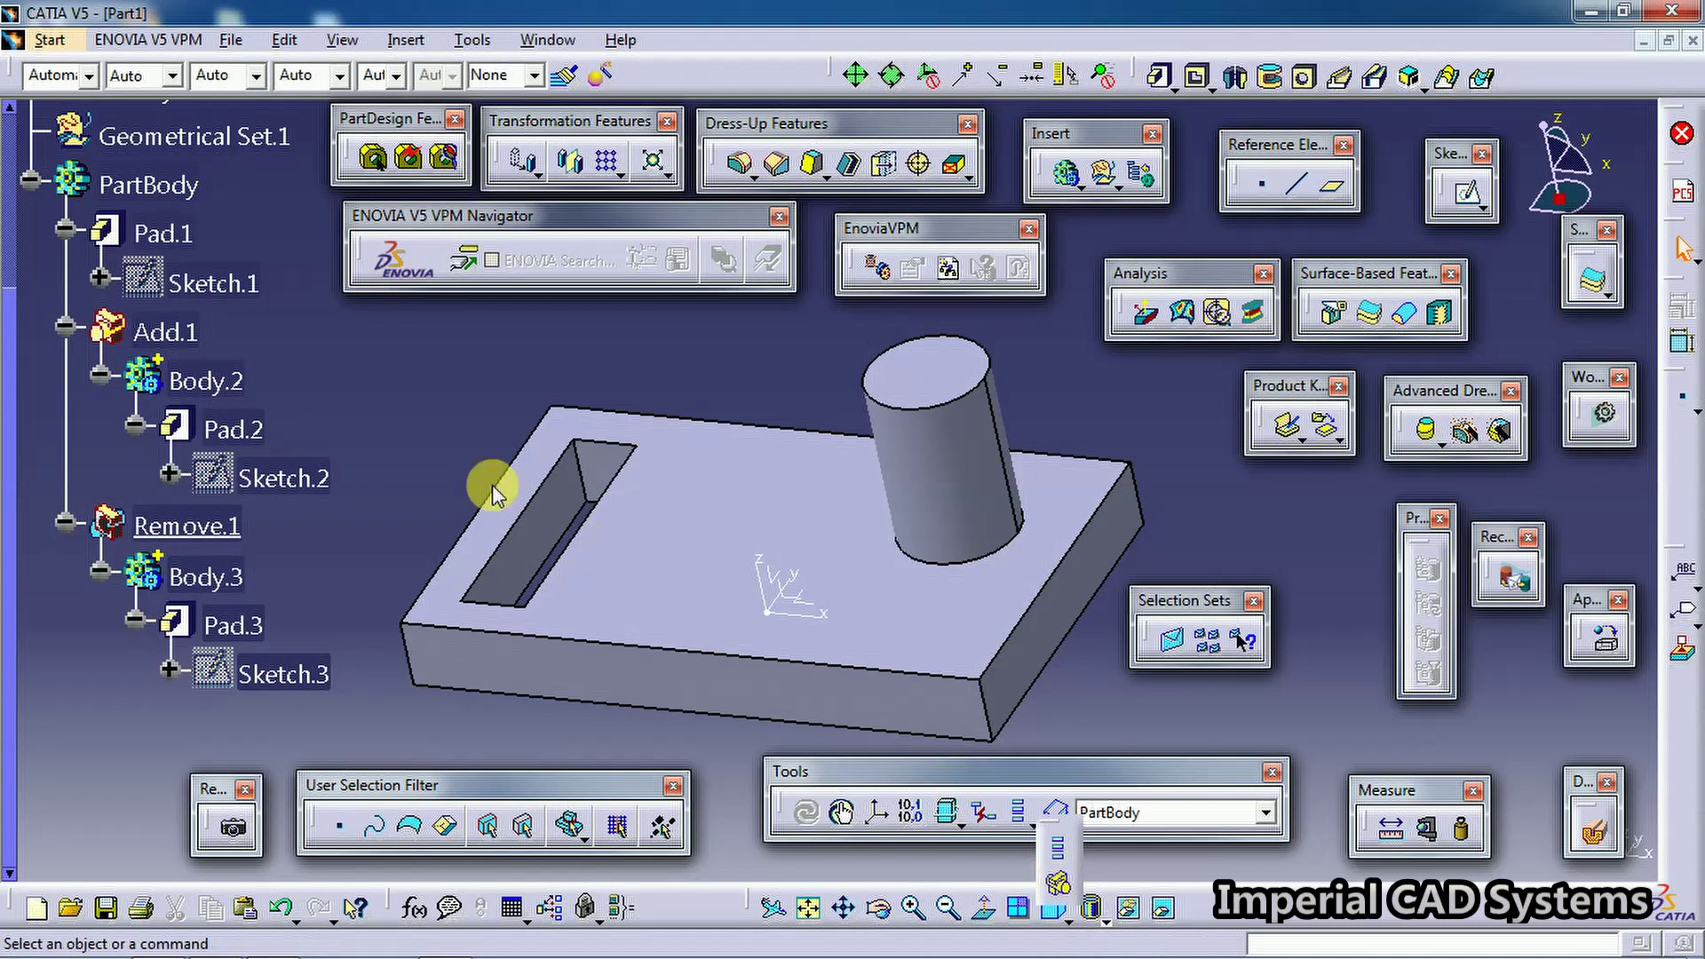
{"action": "left_click", "coordinate": [229, 42]}
{"action": "left_click", "coordinate": [244, 60]}
{"action": "scroll", "coordinate": [1141, 425], "scroll_direction": "down", "scroll_amount": 4}
{"action": "left_click", "coordinate": [1137, 332]}
{"action": "left_click", "coordinate": [1229, 531]}
{"action": "left_click", "coordinate": [1260, 533]}
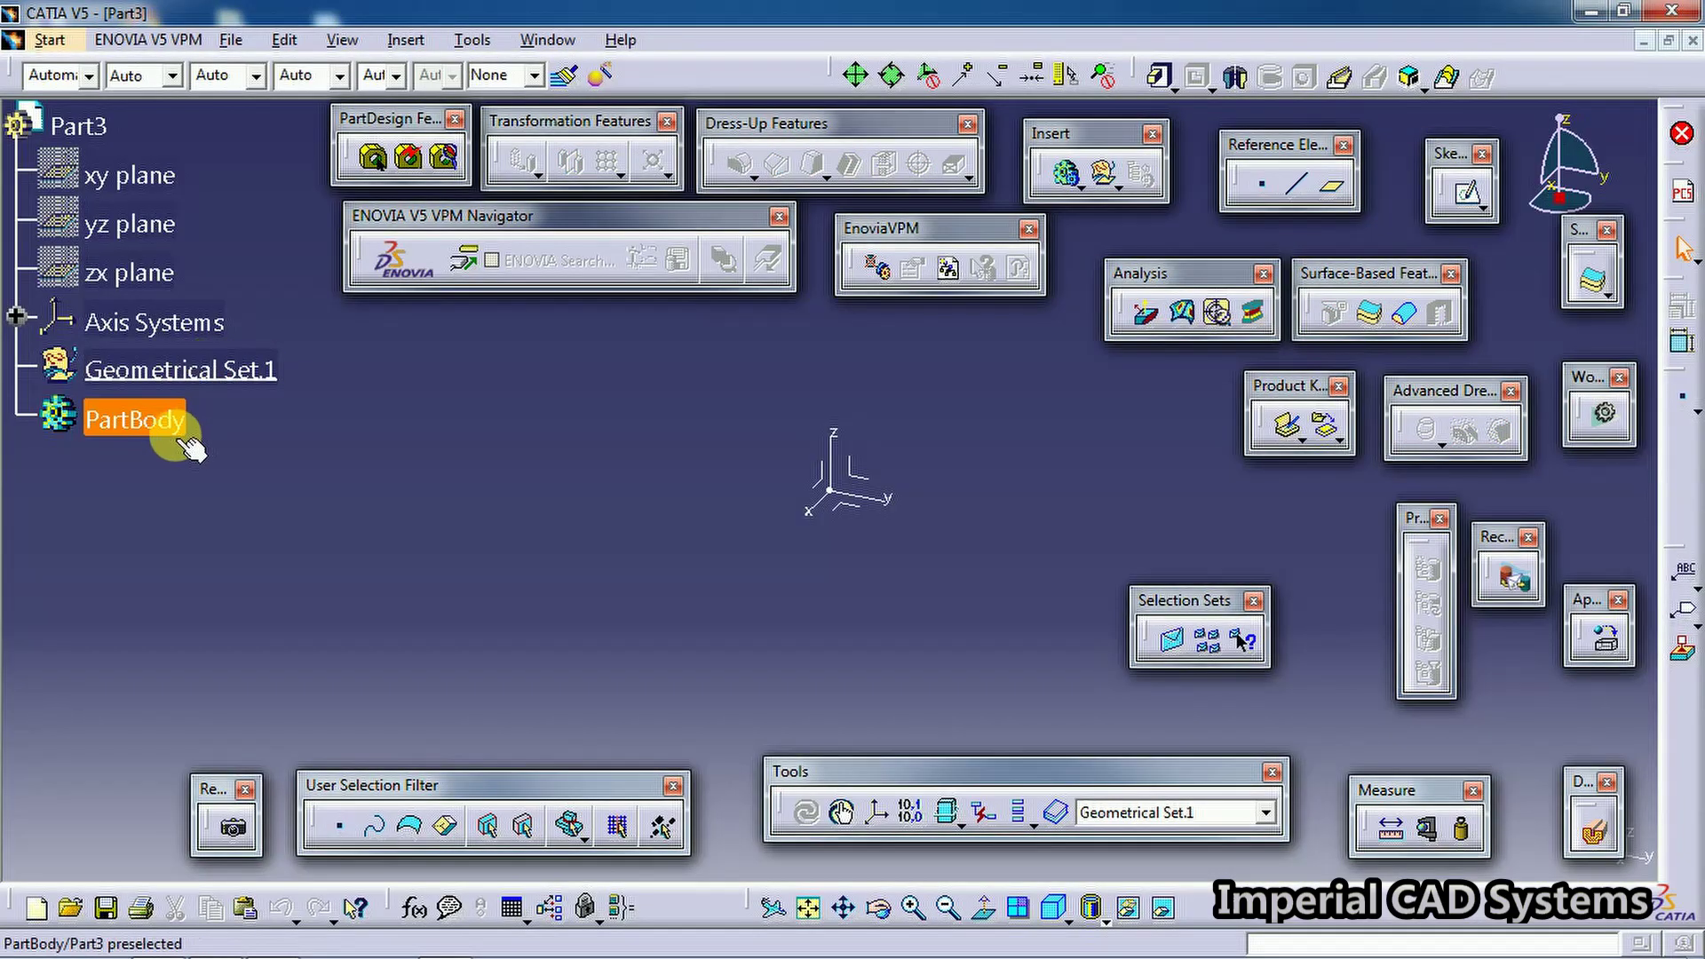
Make PartBody the work object and sketch a rectangle on the XY plane
{"action": "right_click", "coordinate": [142, 422]}
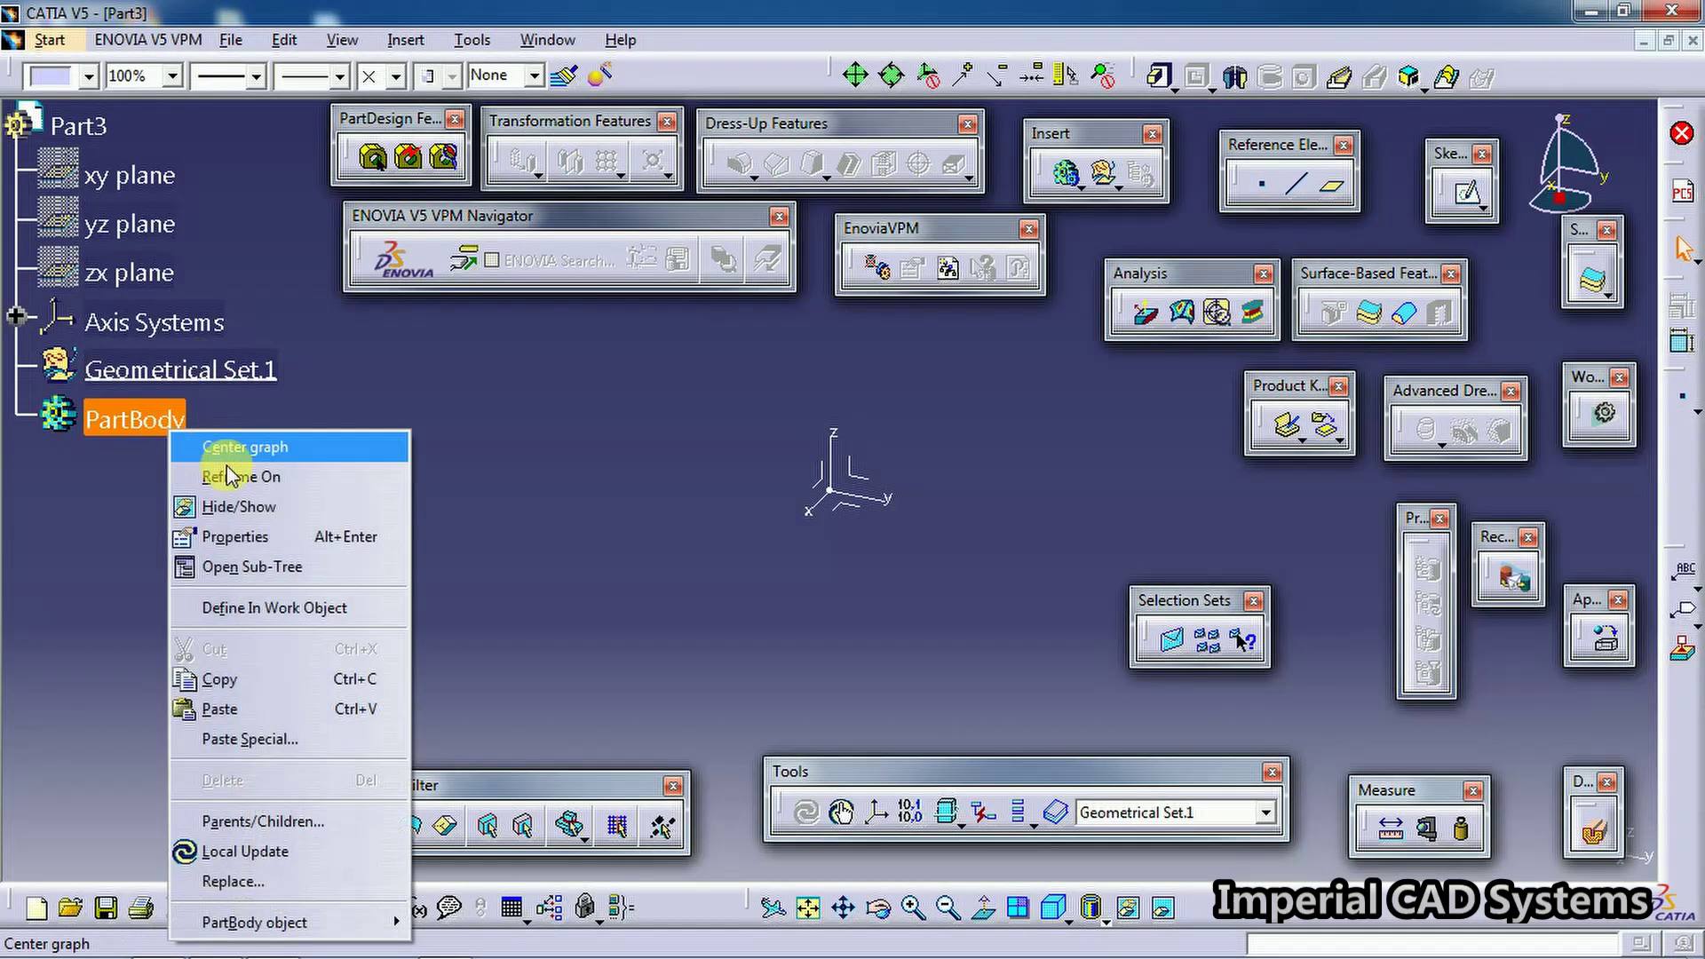
{"action": "left_click", "coordinate": [276, 608]}
{"action": "left_click", "coordinate": [851, 505]}
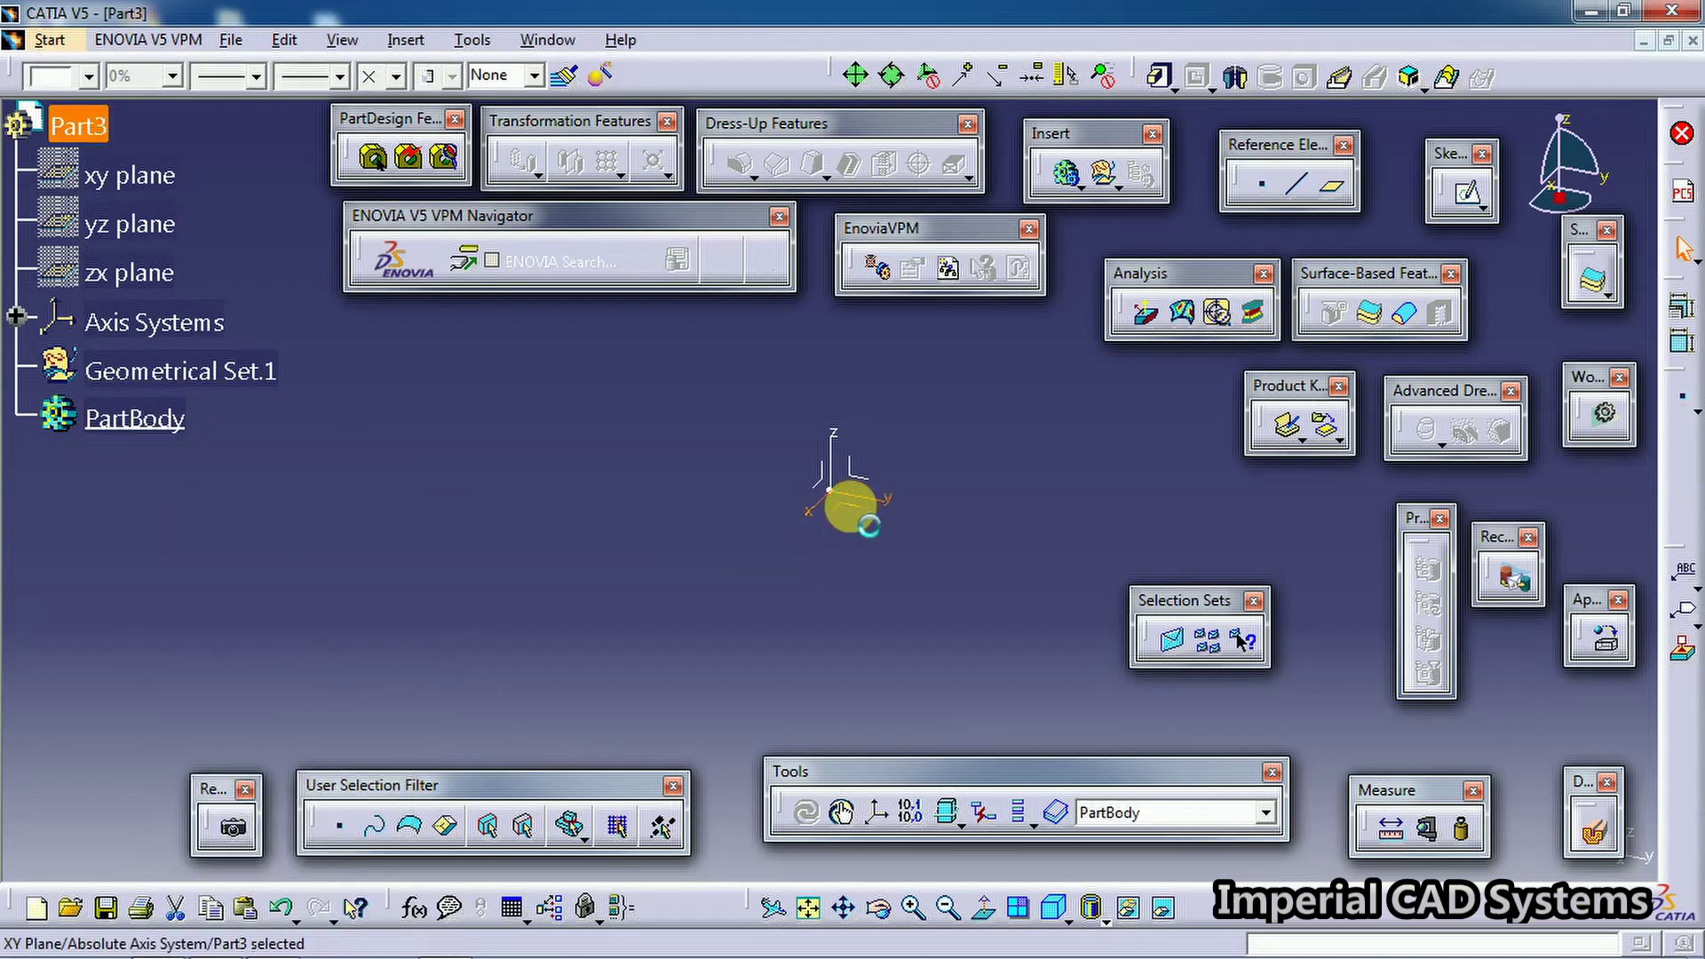
{"action": "left_click", "coordinate": [1467, 191]}
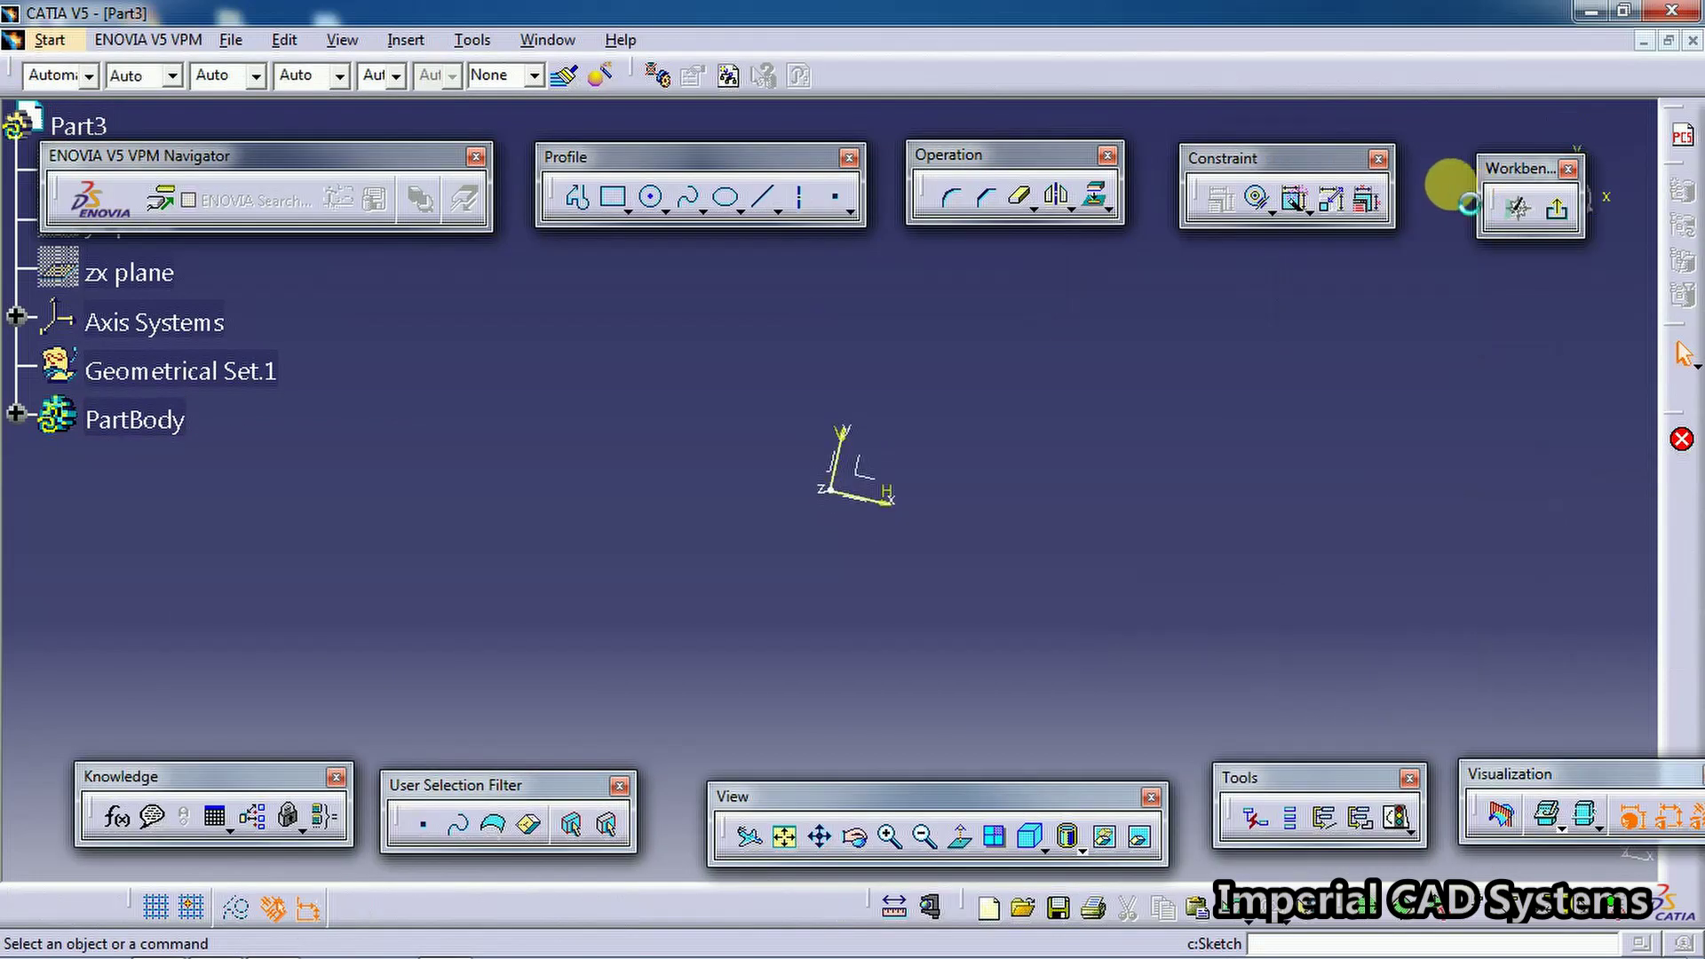
{"action": "left_click", "coordinate": [612, 197]}
{"action": "left_click", "coordinate": [586, 271]}
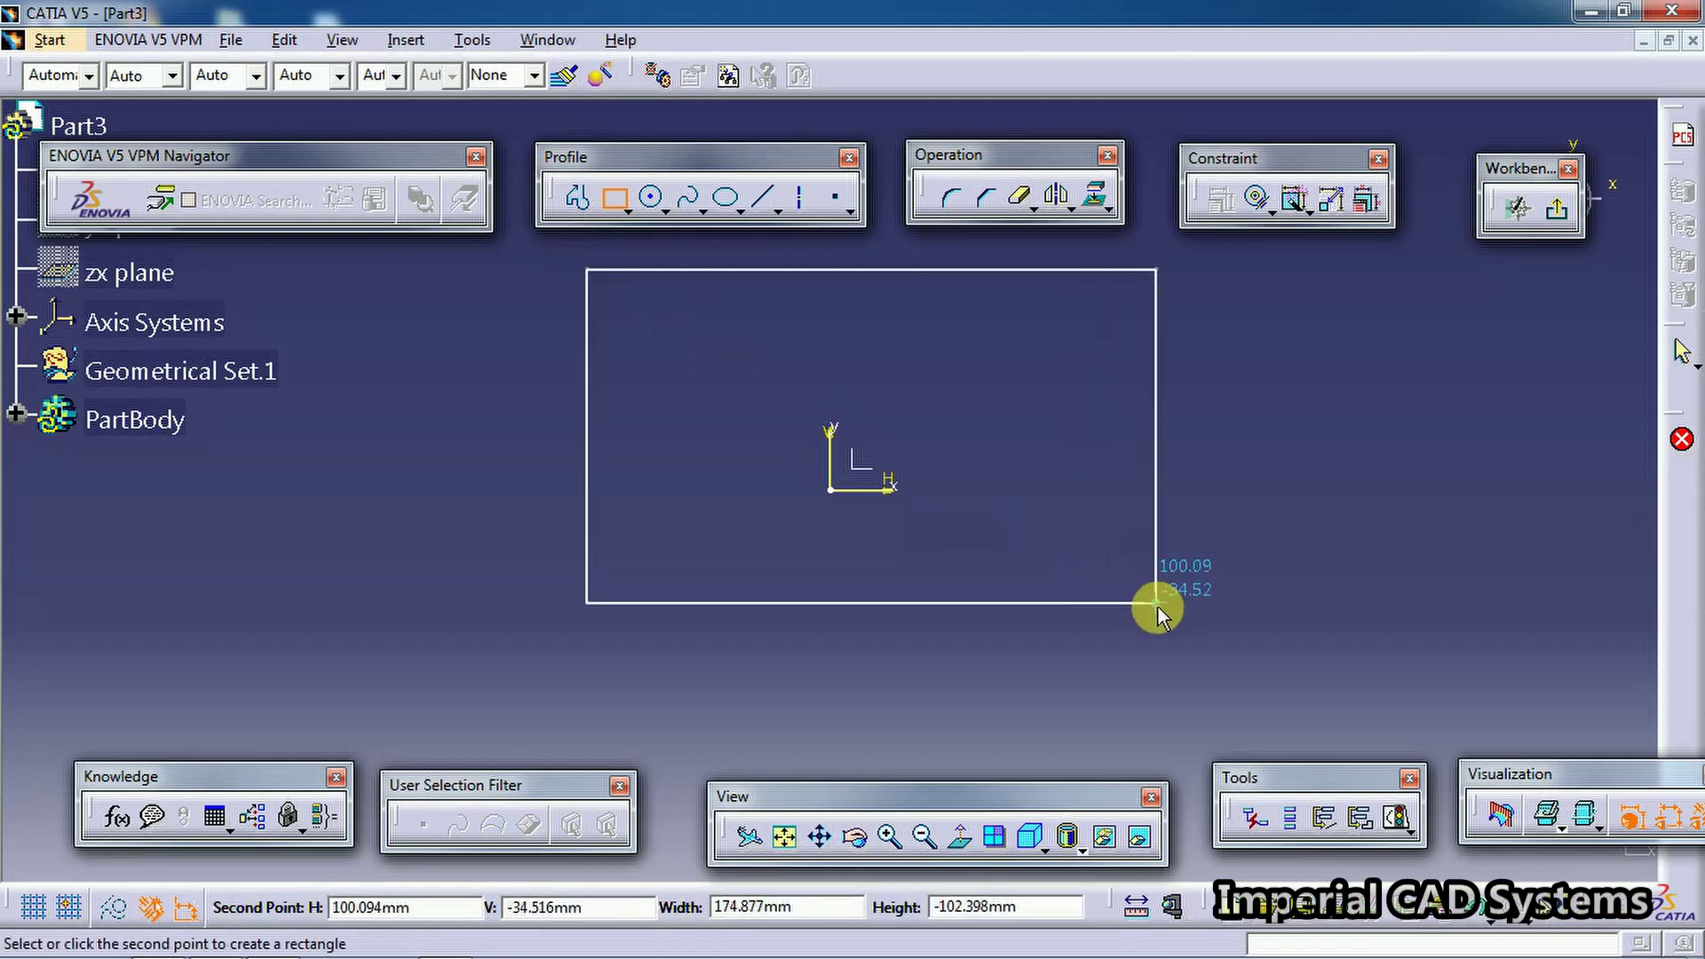
{"action": "left_click", "coordinate": [1157, 608]}
Pad the rectangle sketch into a 20 mm thick plate
{"action": "left_click", "coordinate": [1558, 210]}
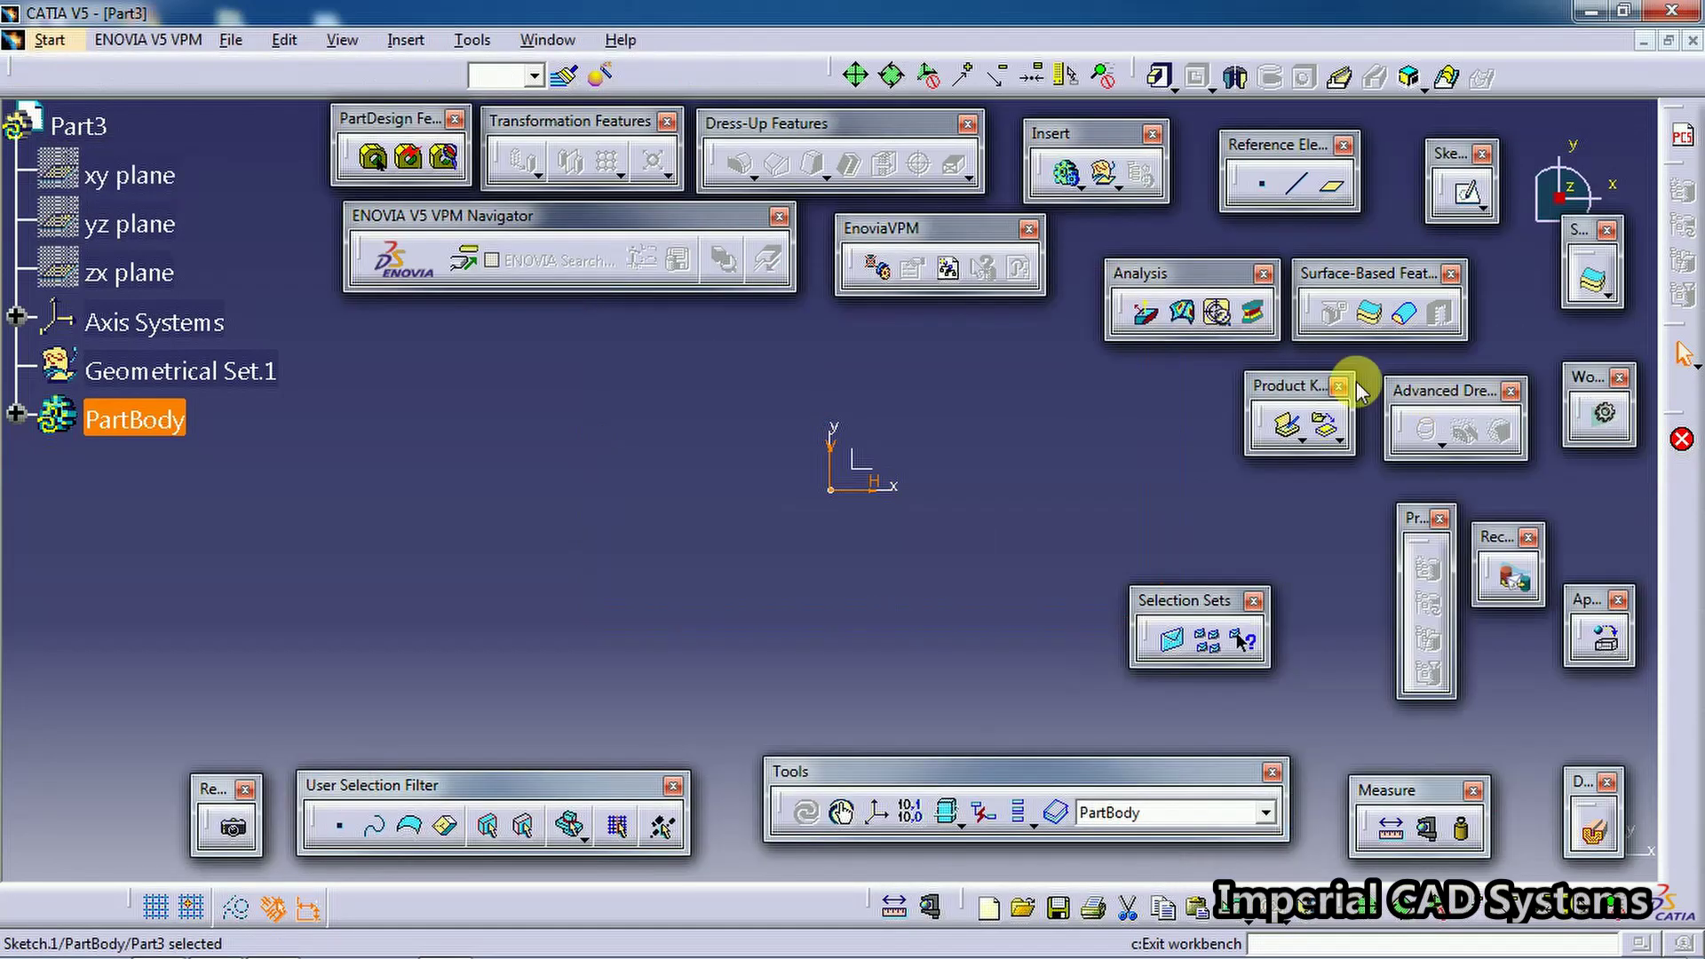
{"action": "left_click", "coordinate": [1159, 78]}
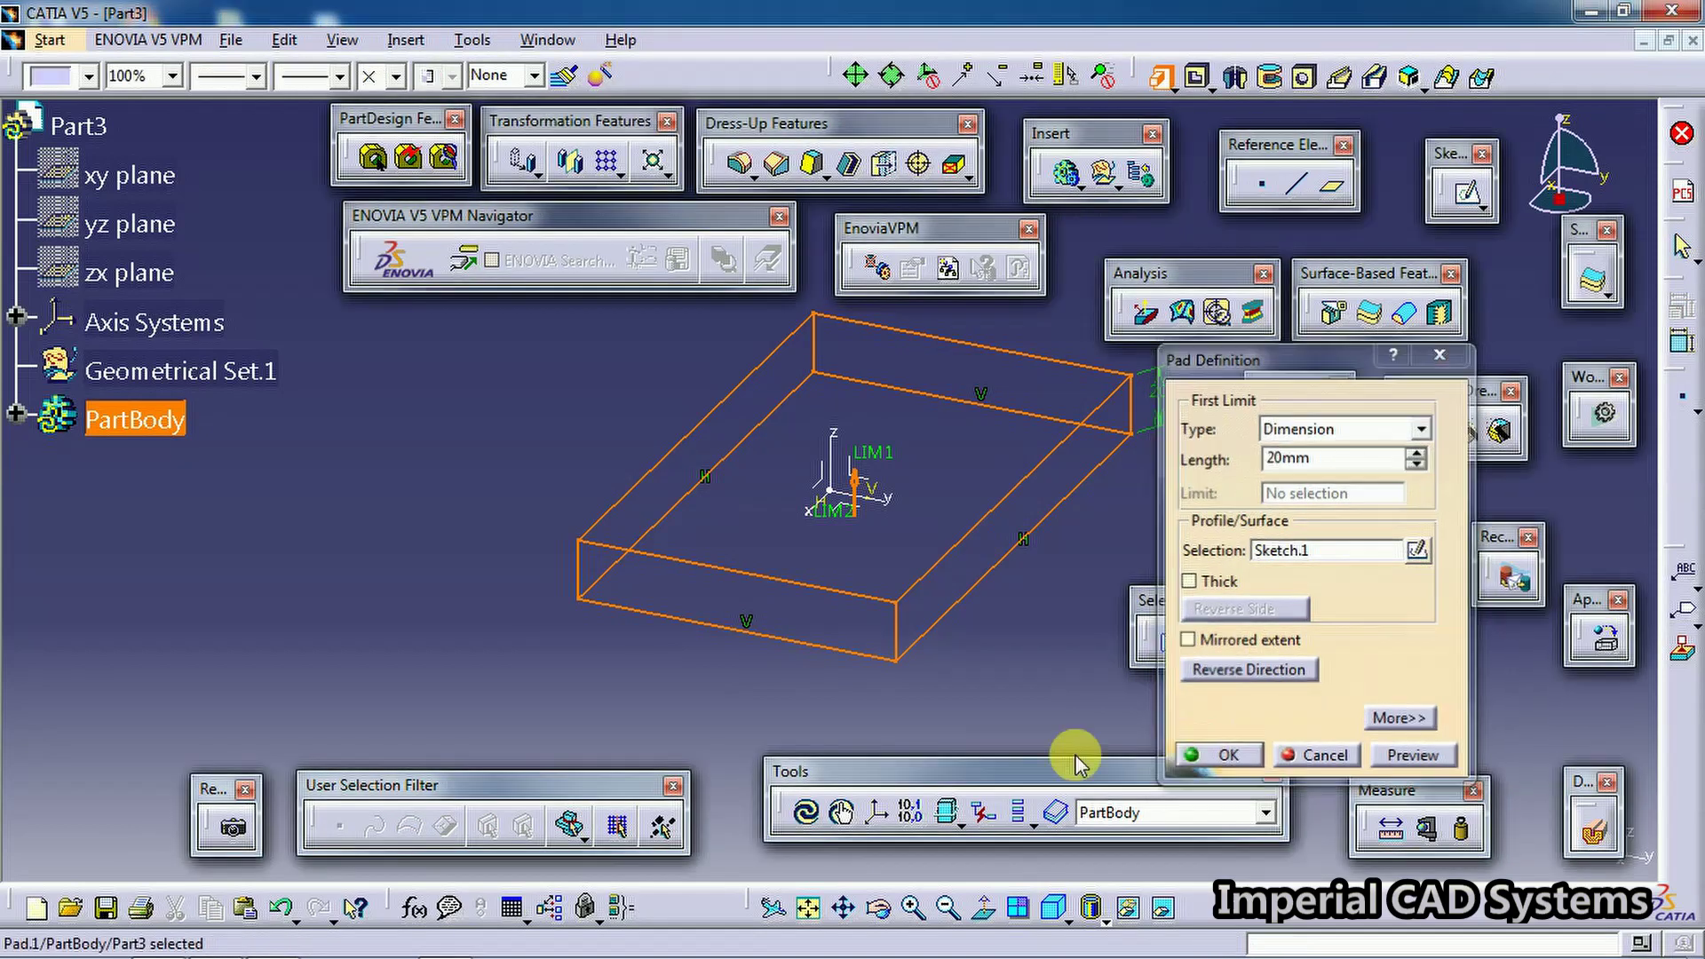
{"action": "key", "text": "Return"}
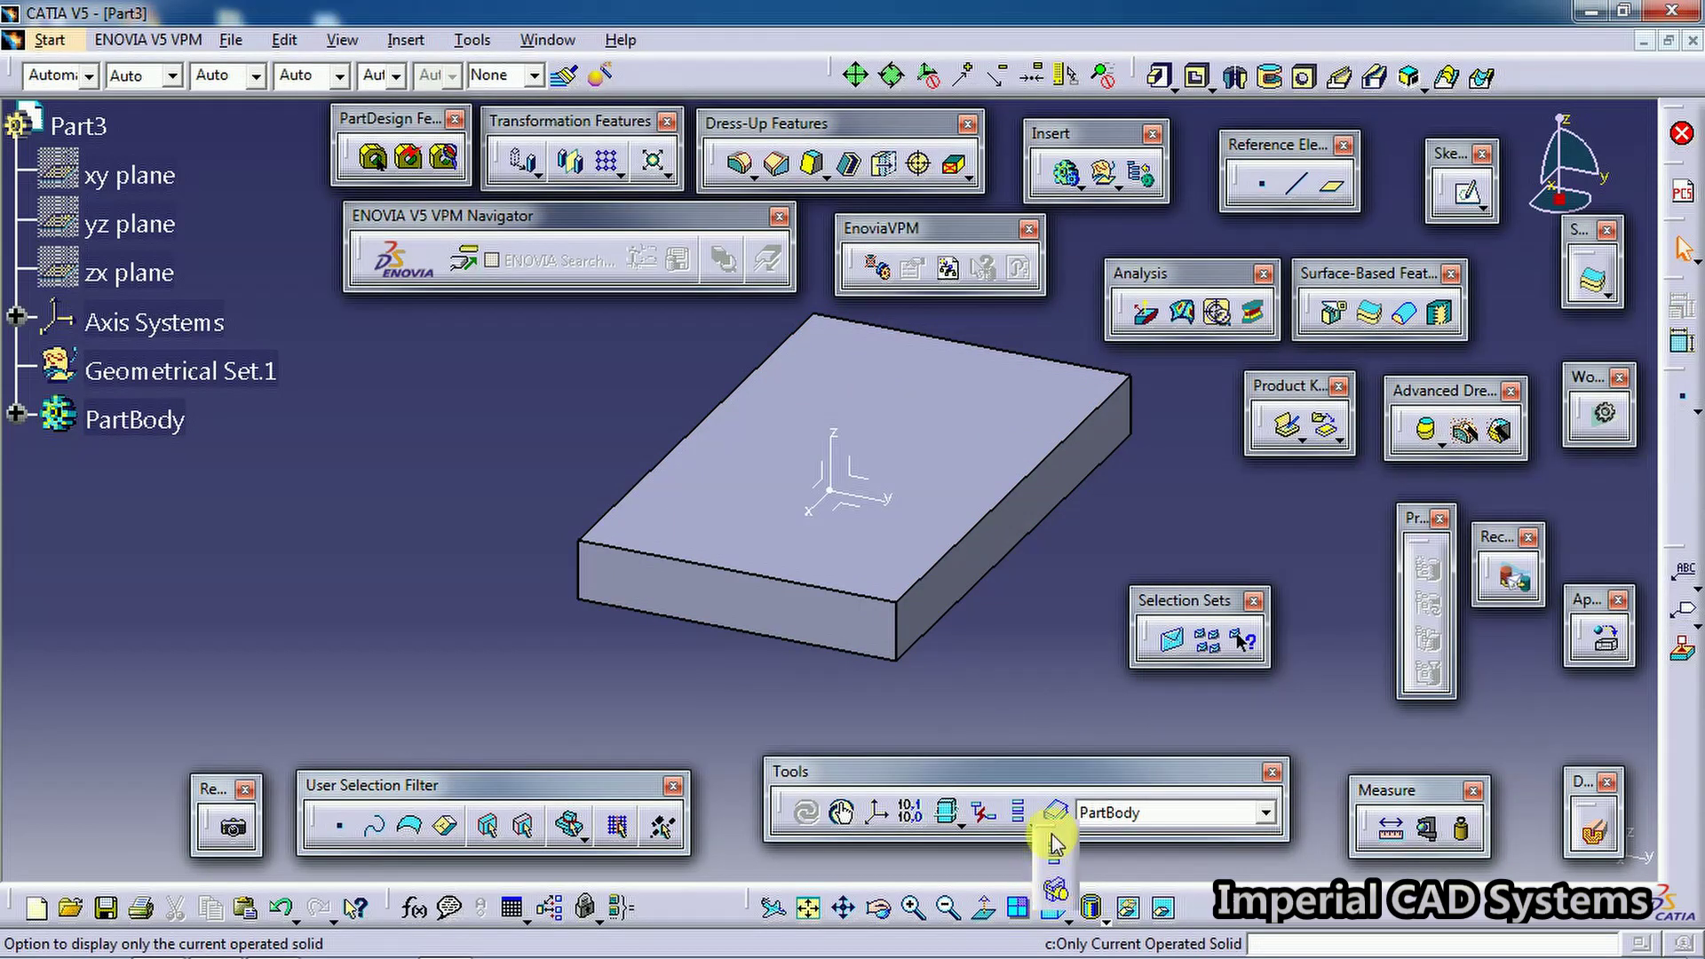
Sketch a circle on the plate's top face and pad it 100 mm into a cylinder
{"action": "left_click", "coordinate": [1043, 493]}
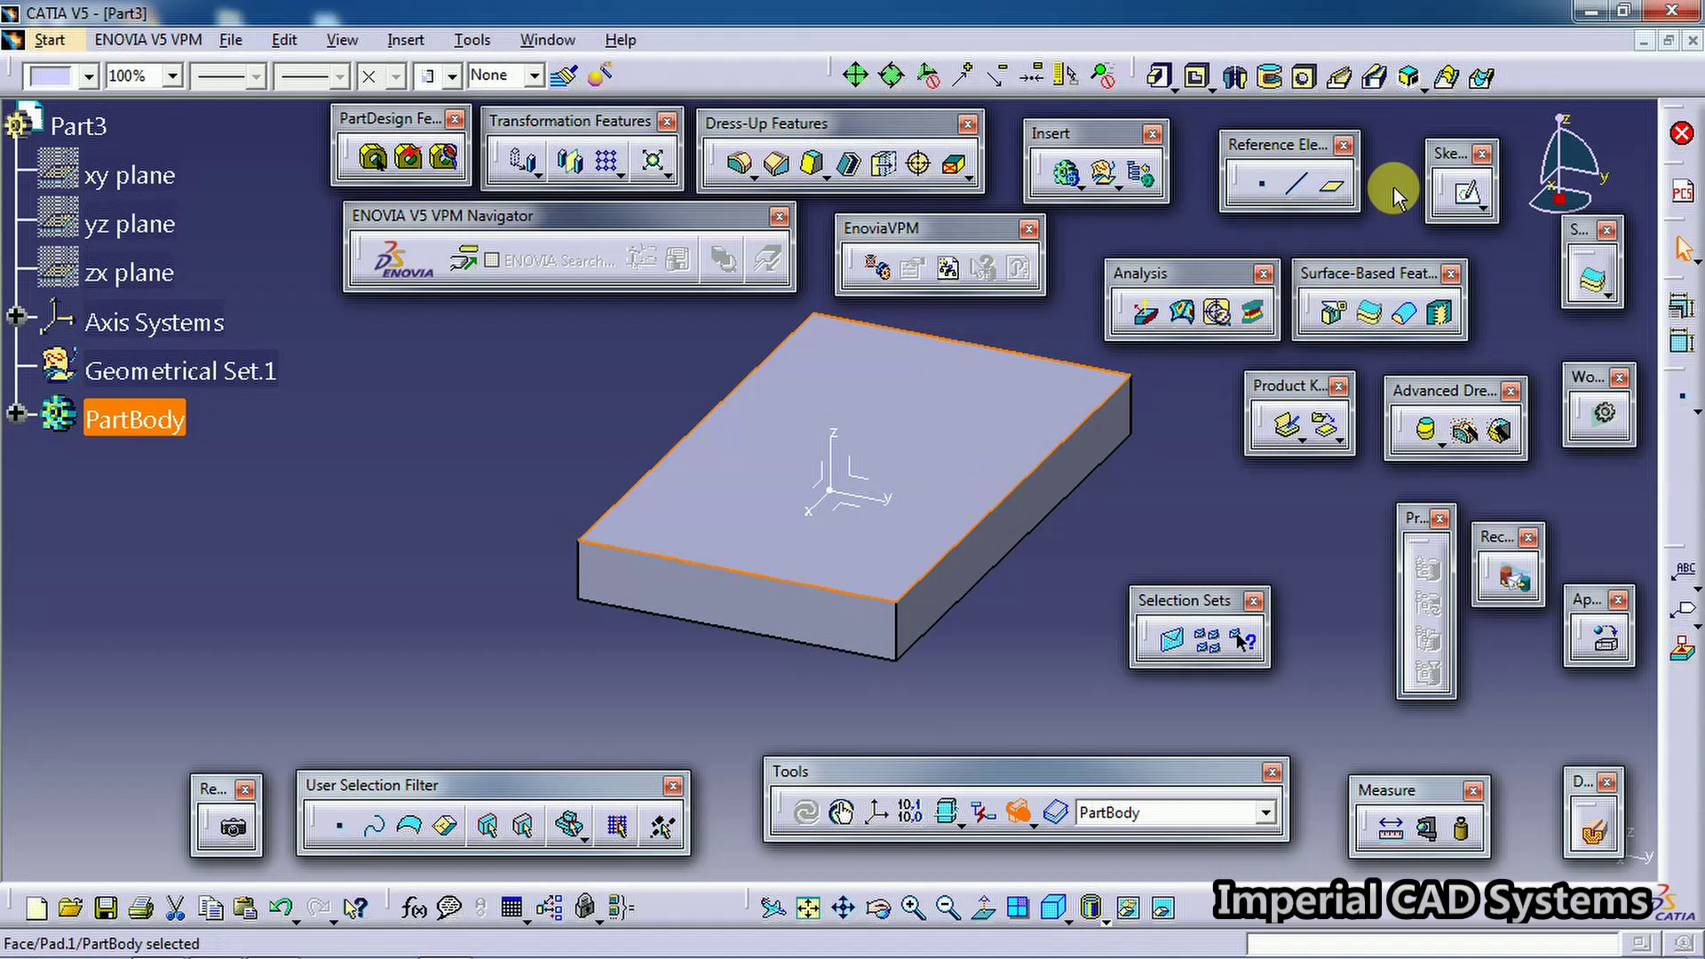
{"action": "left_click", "coordinate": [1465, 191]}
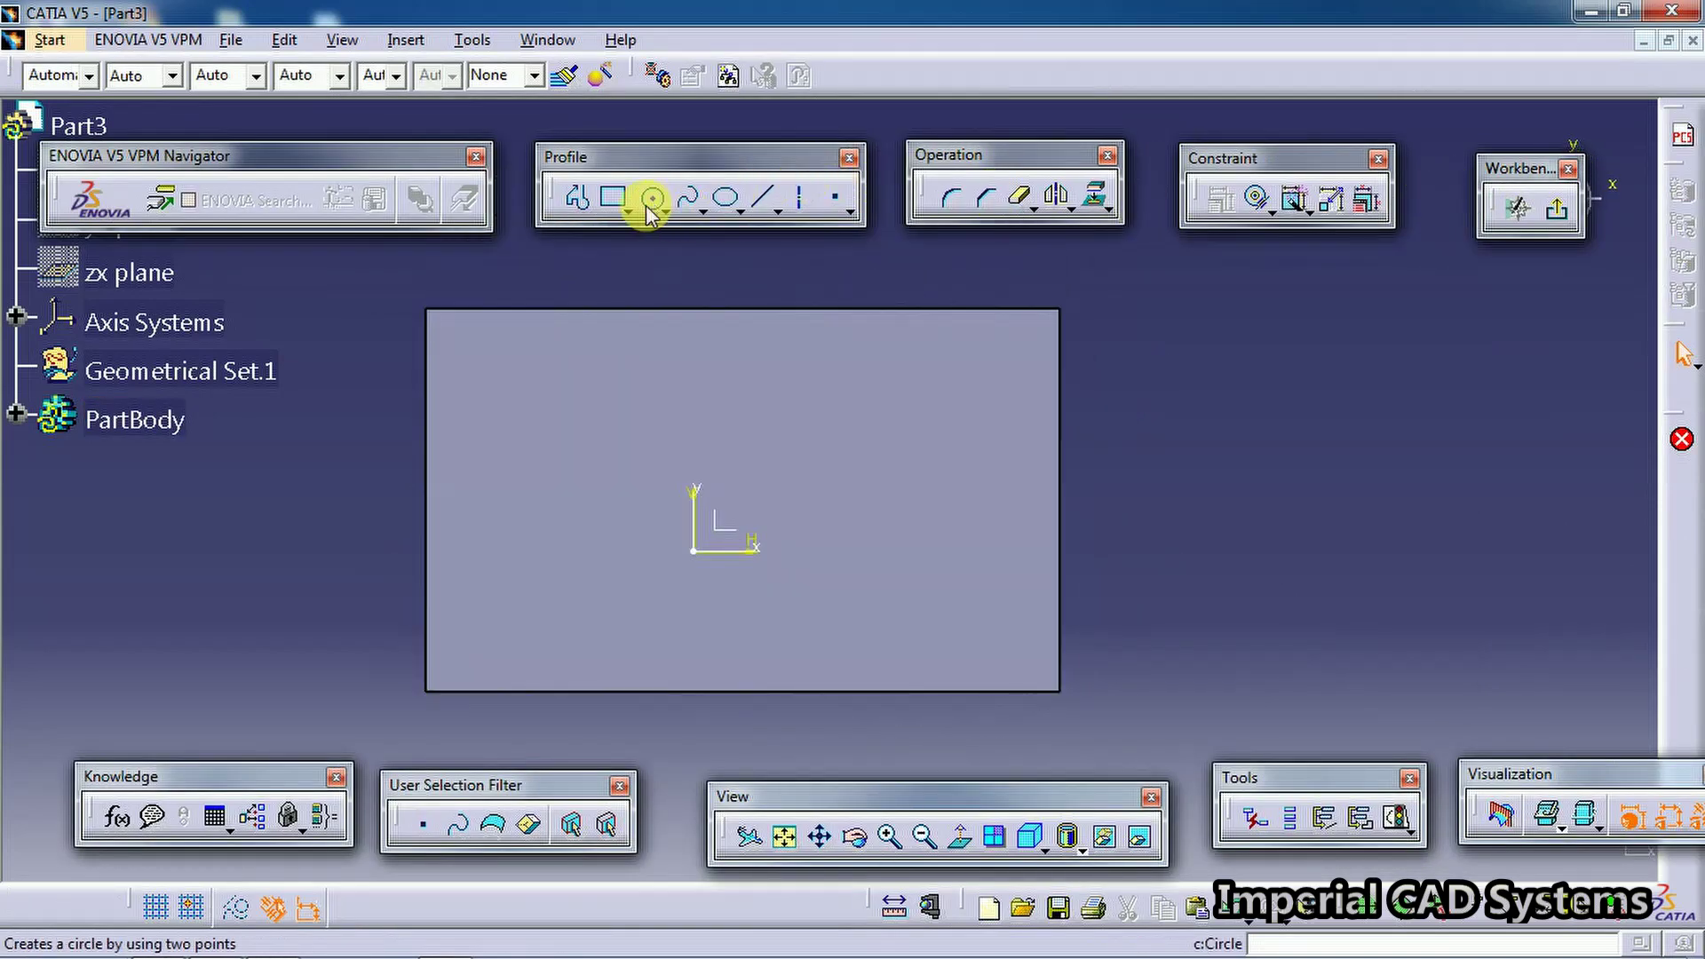
{"action": "left_click", "coordinate": [652, 198]}
{"action": "left_click", "coordinate": [900, 415]}
{"action": "left_click", "coordinate": [924, 455]}
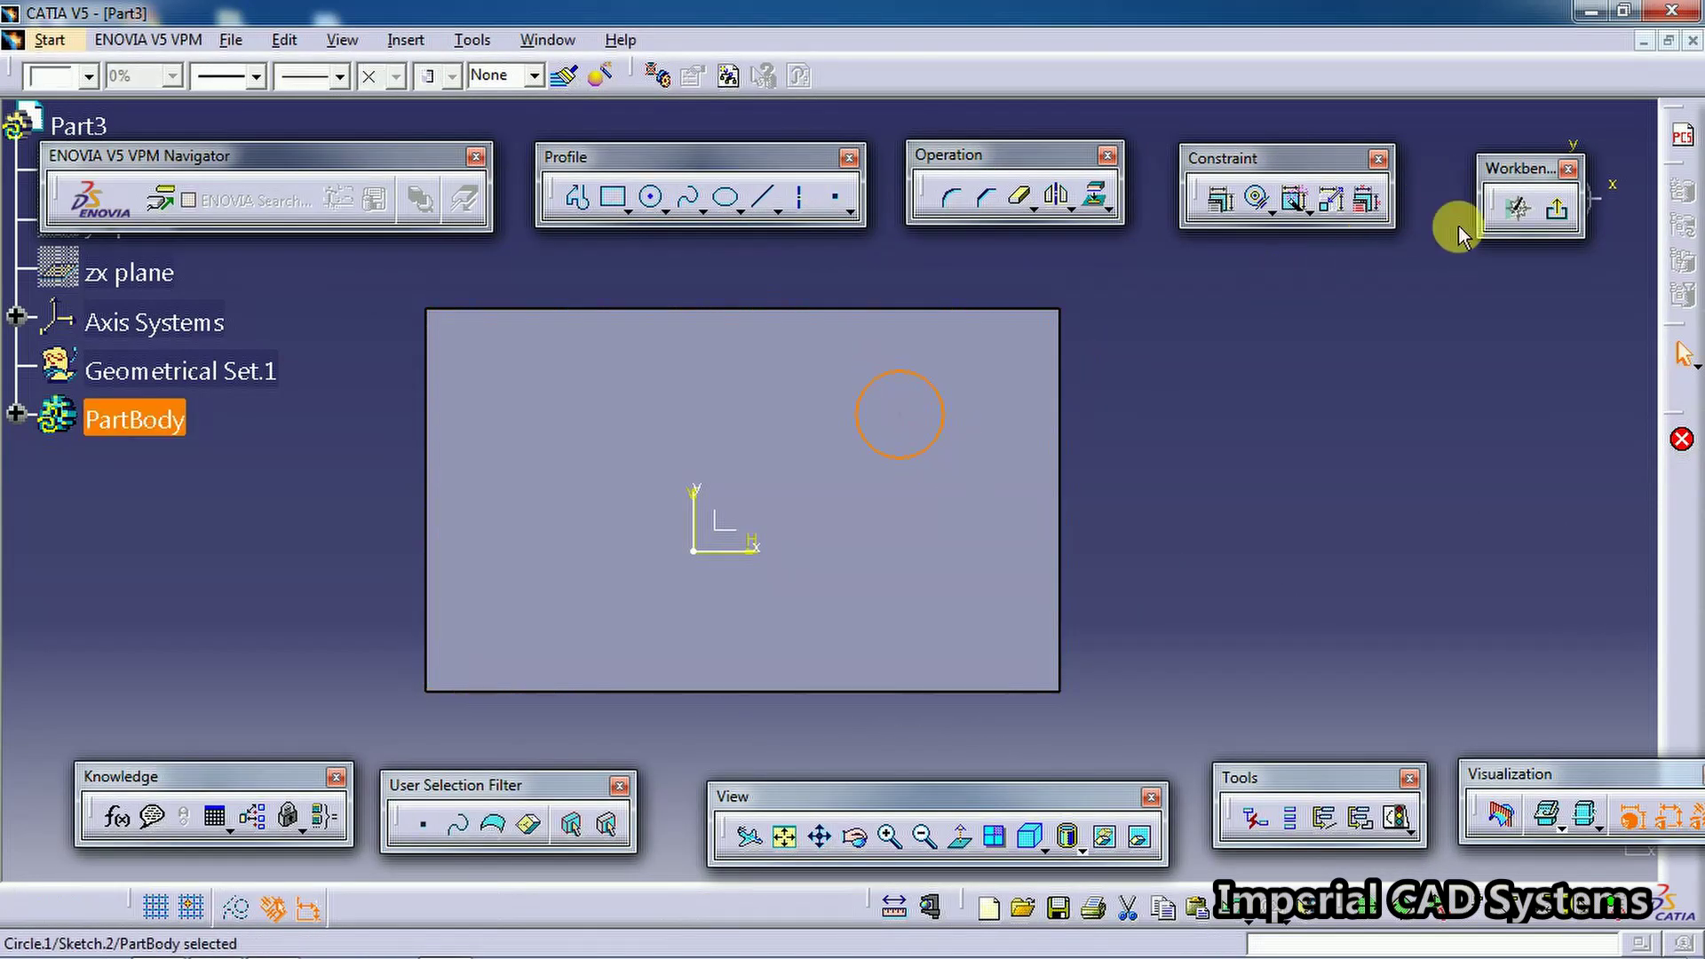
{"action": "left_click", "coordinate": [1556, 209]}
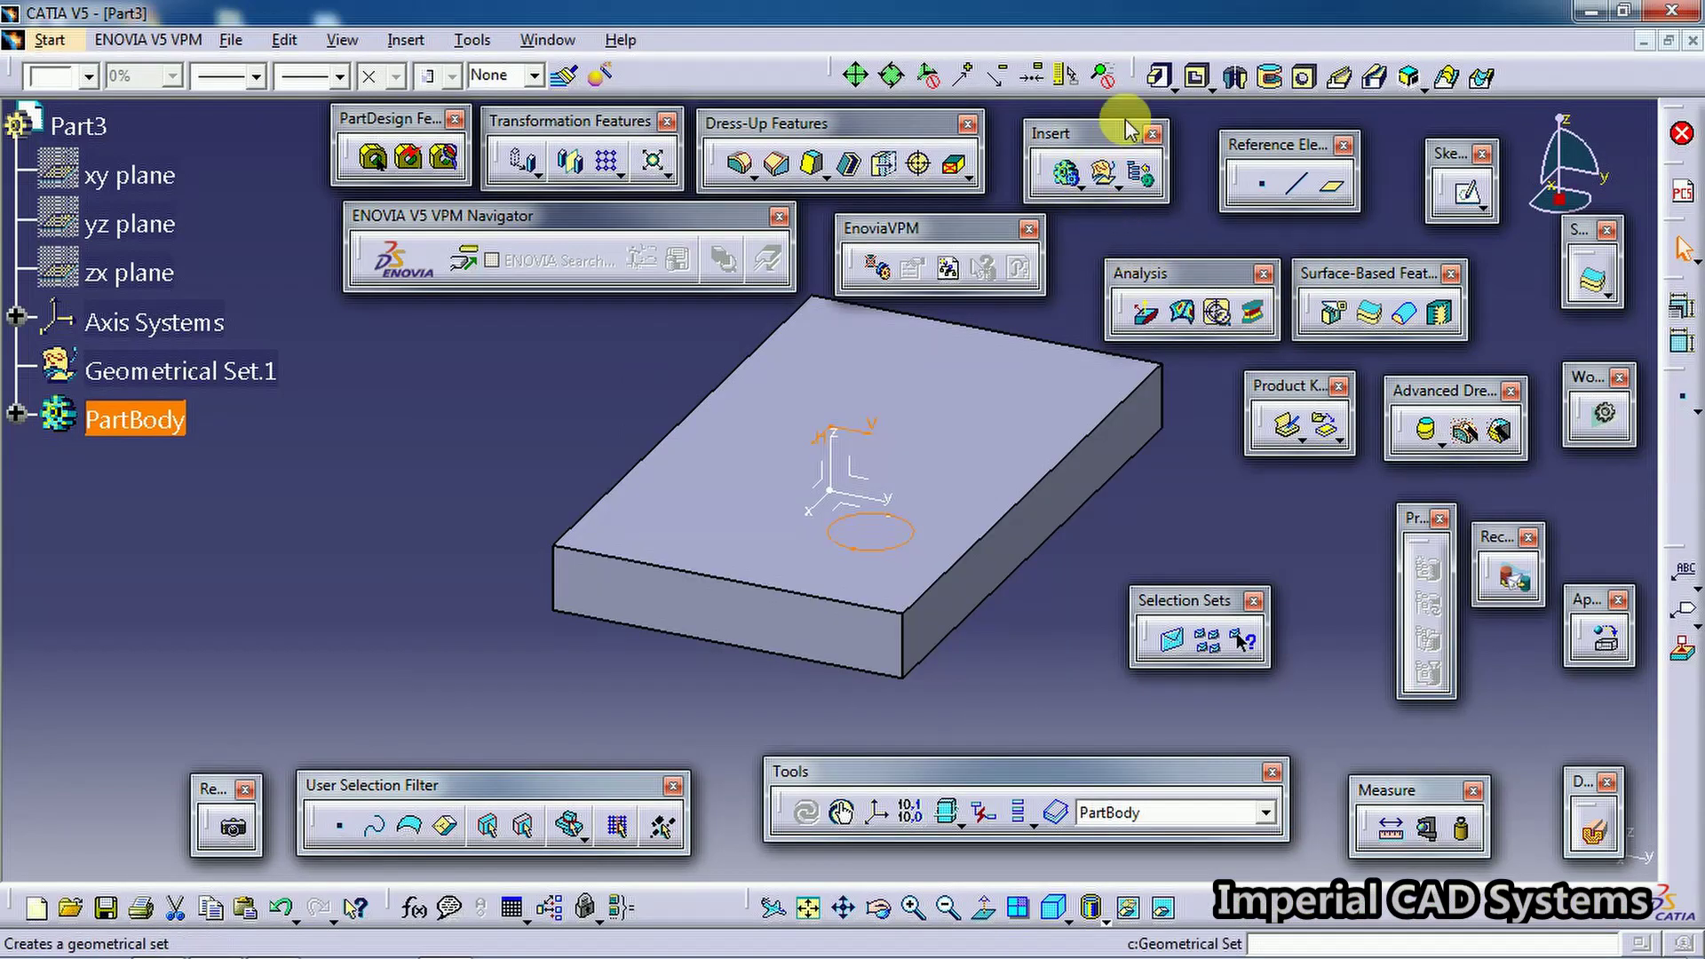
{"action": "left_click", "coordinate": [1161, 77]}
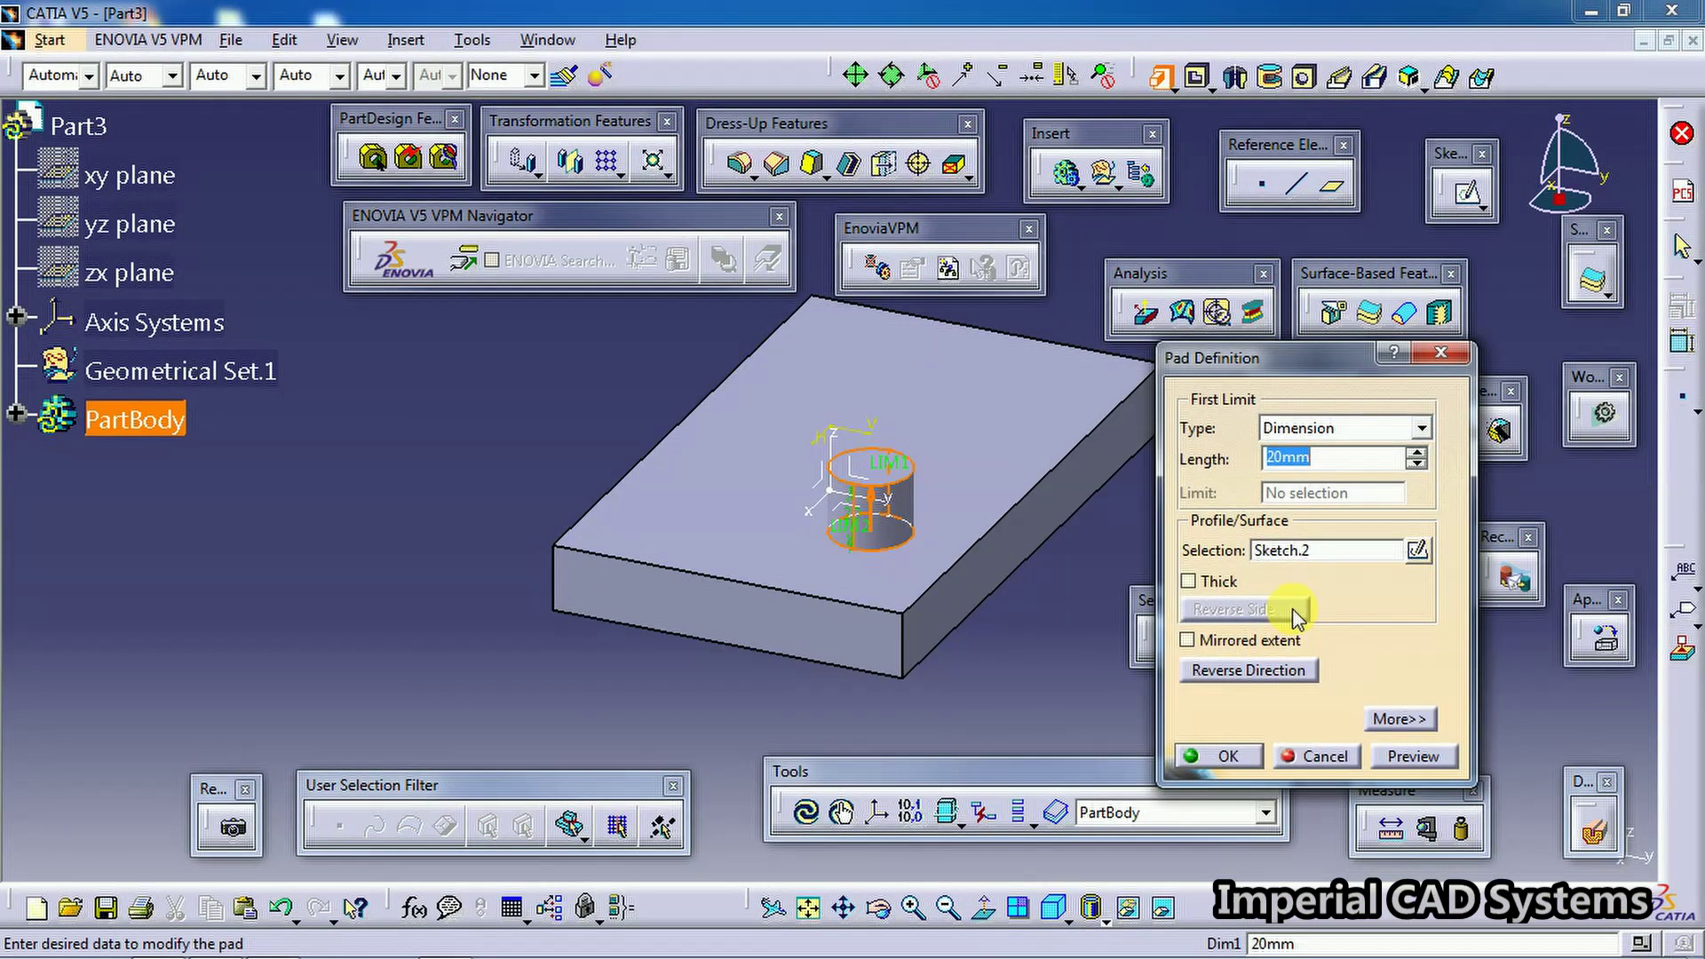
{"action": "type", "text": "100"}
{"action": "key", "text": "Return"}
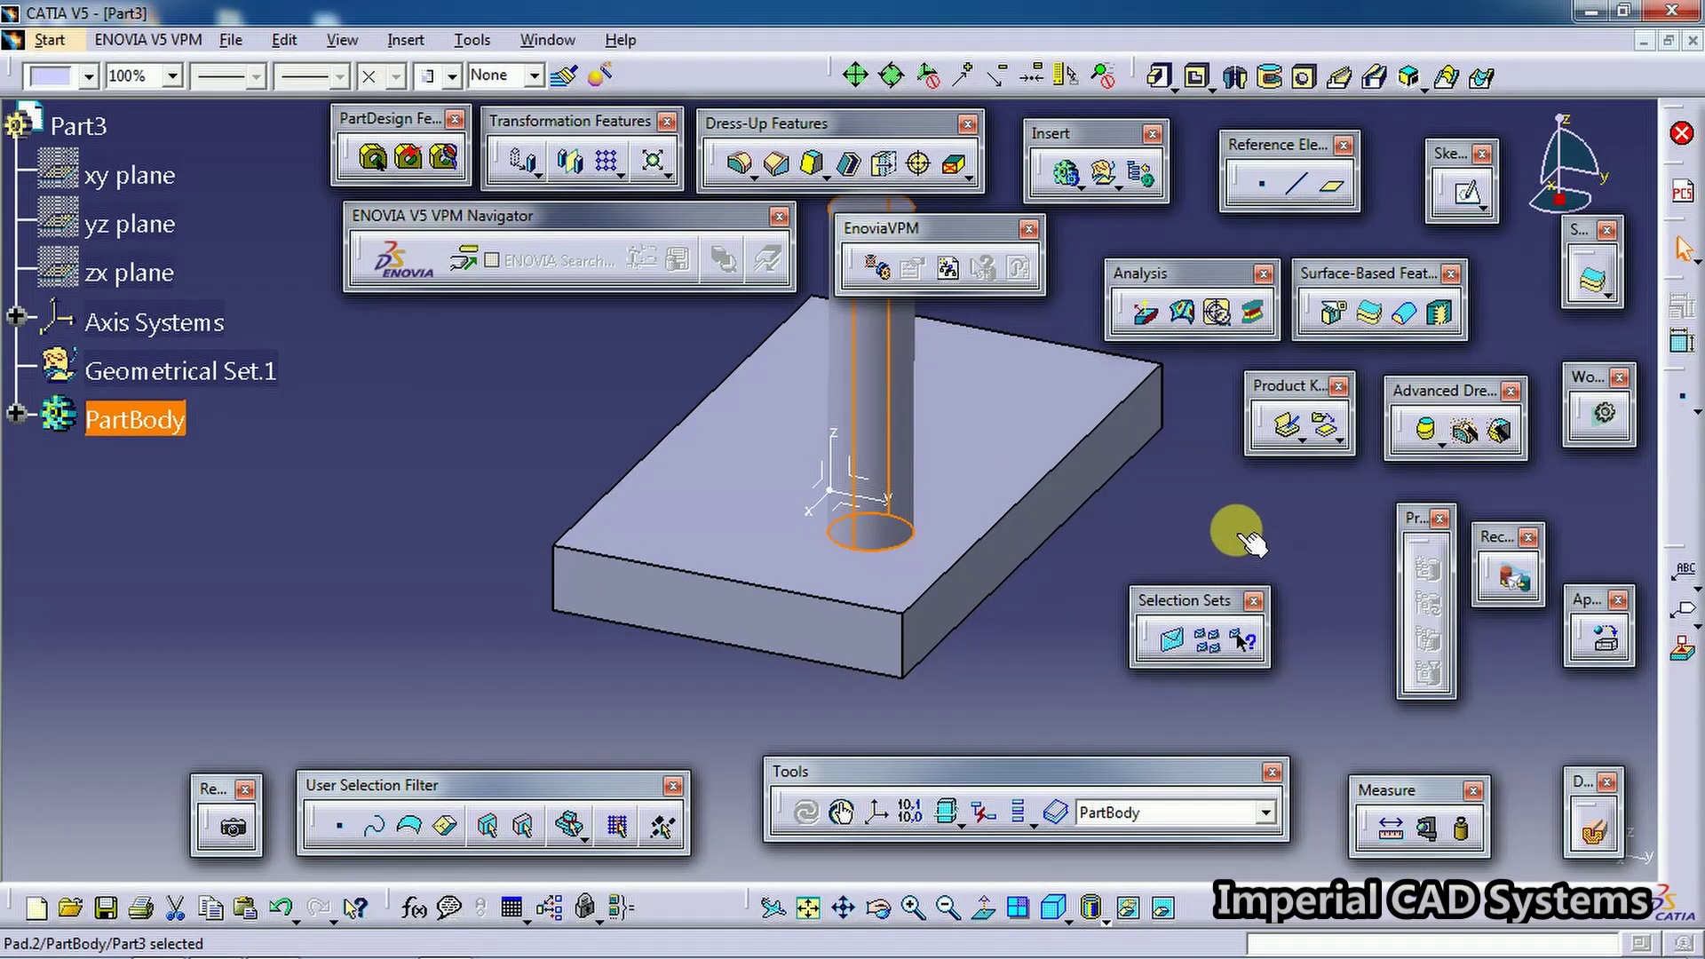
Sketch a rectangle on the plate's top face near its end
{"action": "left_click", "coordinate": [1059, 377]}
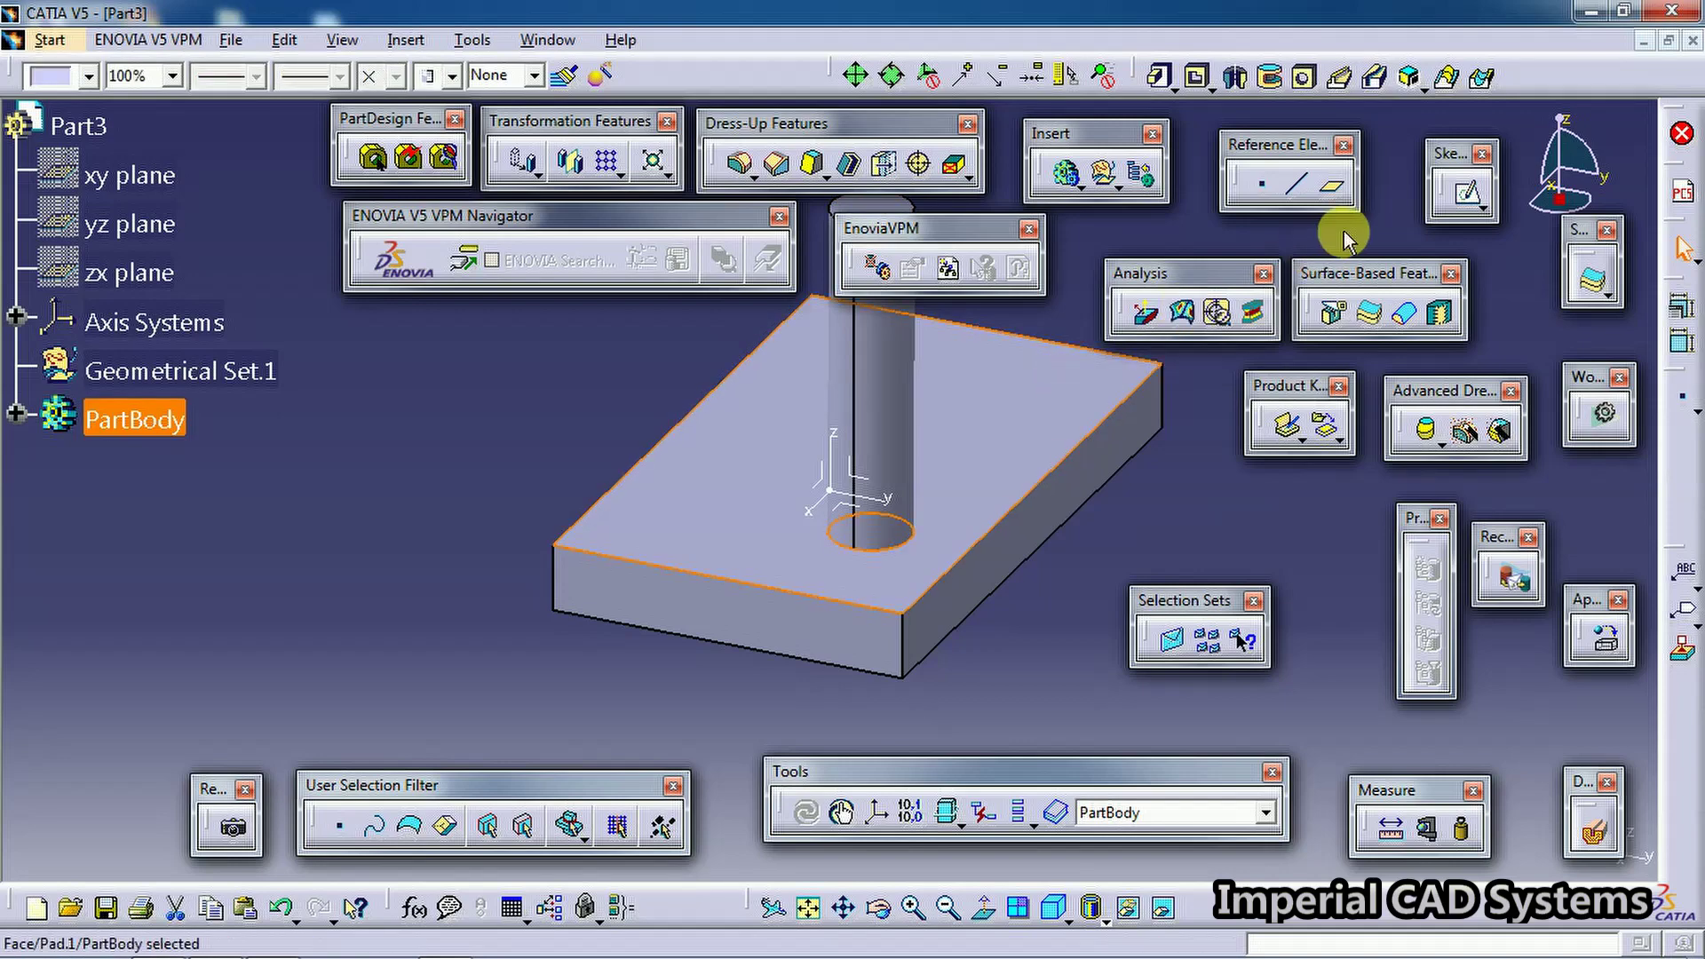
{"action": "middle_click", "coordinate": [864, 407]}
{"action": "mouse_move", "coordinate": [865, 408]}
{"action": "middle_mouse_down"}
{"action": "mouse_move", "coordinate": [1058, 506]}
{"action": "mouse_move", "coordinate": [1111, 408]}
{"action": "mouse_move", "coordinate": [838, 465]}
{"action": "mouse_move", "coordinate": [858, 508]}
{"action": "mouse_move", "coordinate": [1021, 525]}
{"action": "middle_mouse_up"}
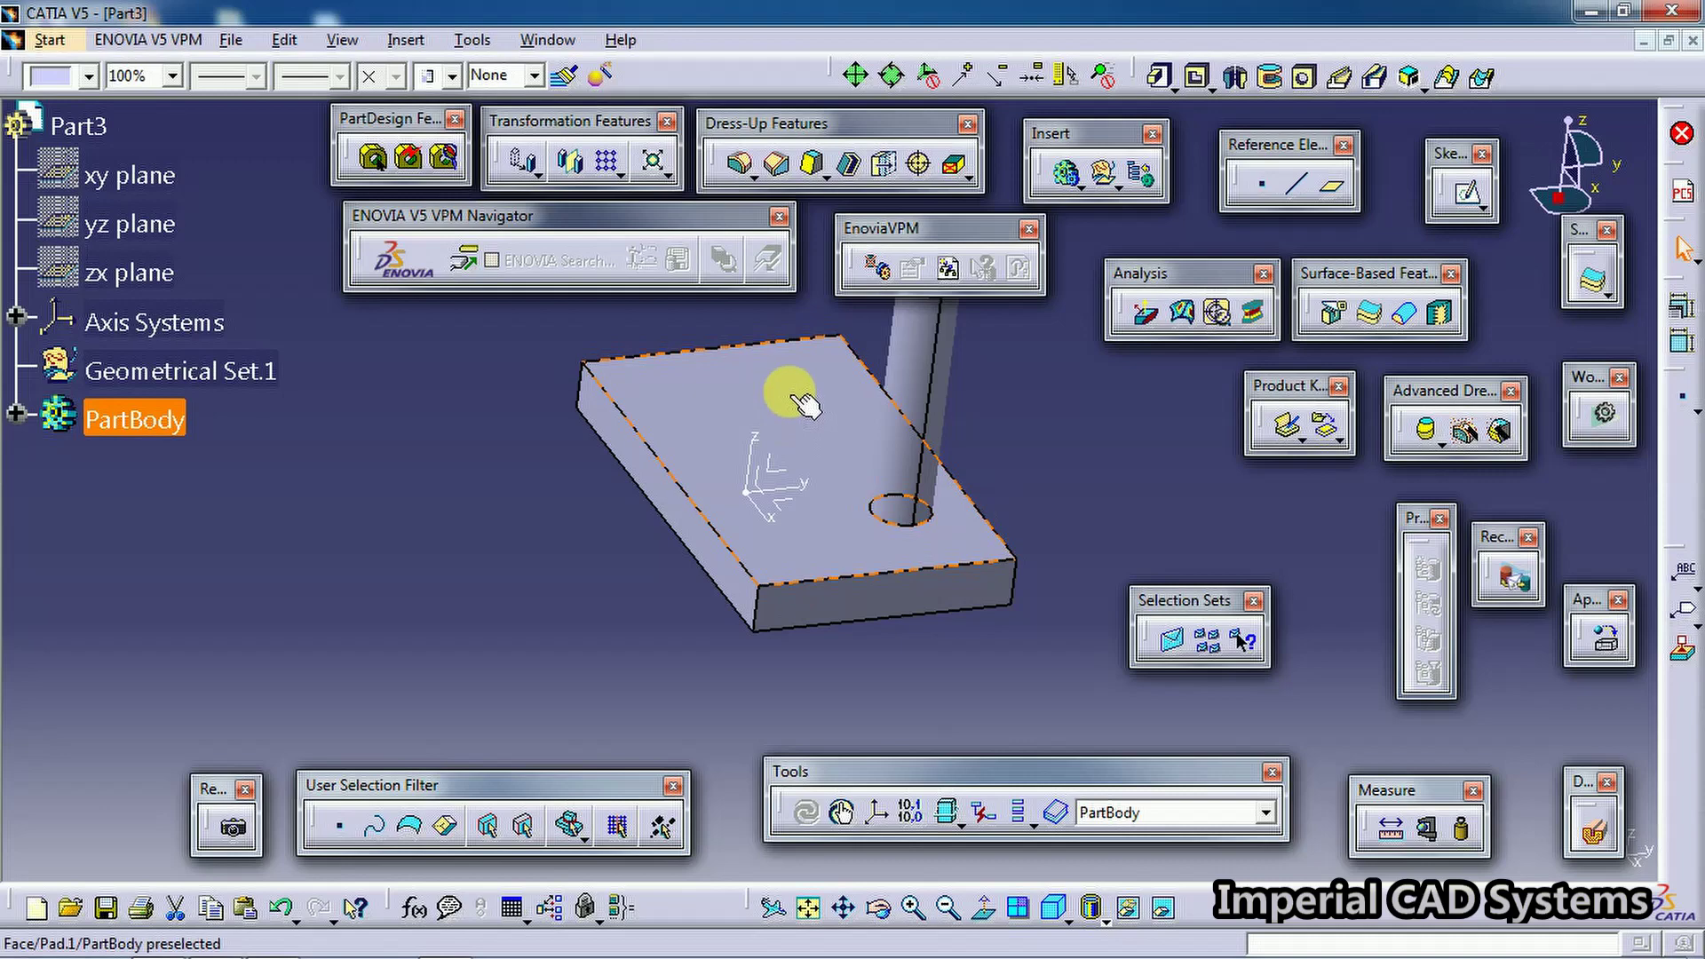
{"action": "left_click", "coordinate": [1467, 195]}
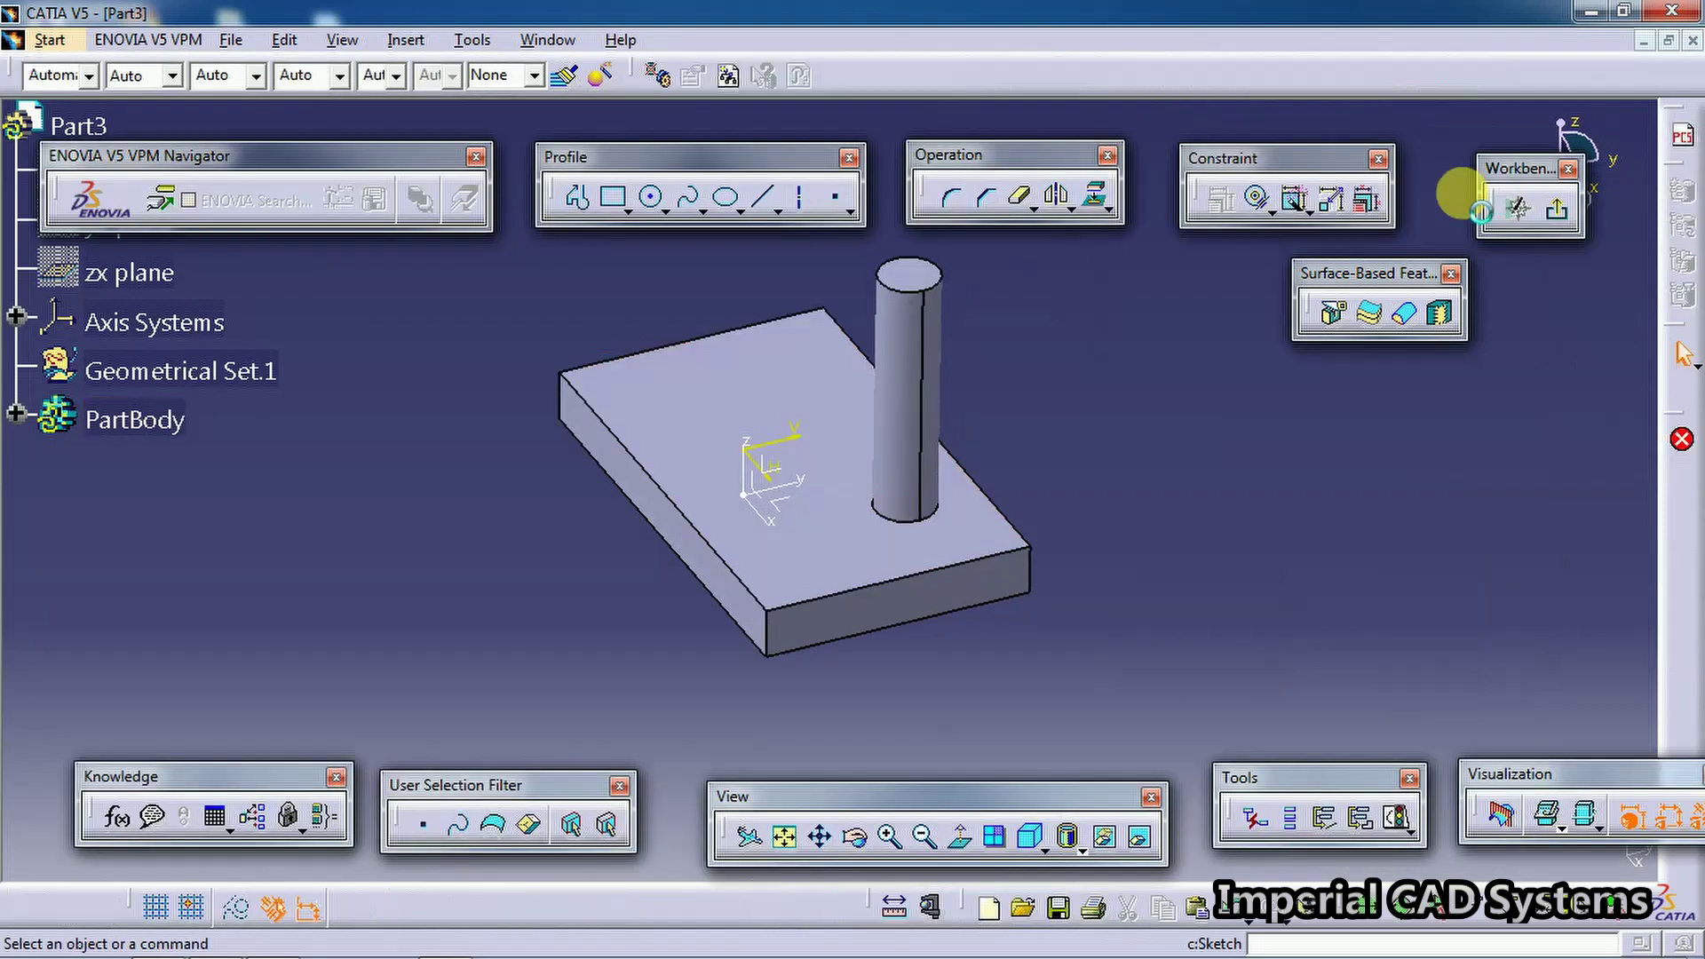
{"action": "left_click", "coordinate": [615, 199]}
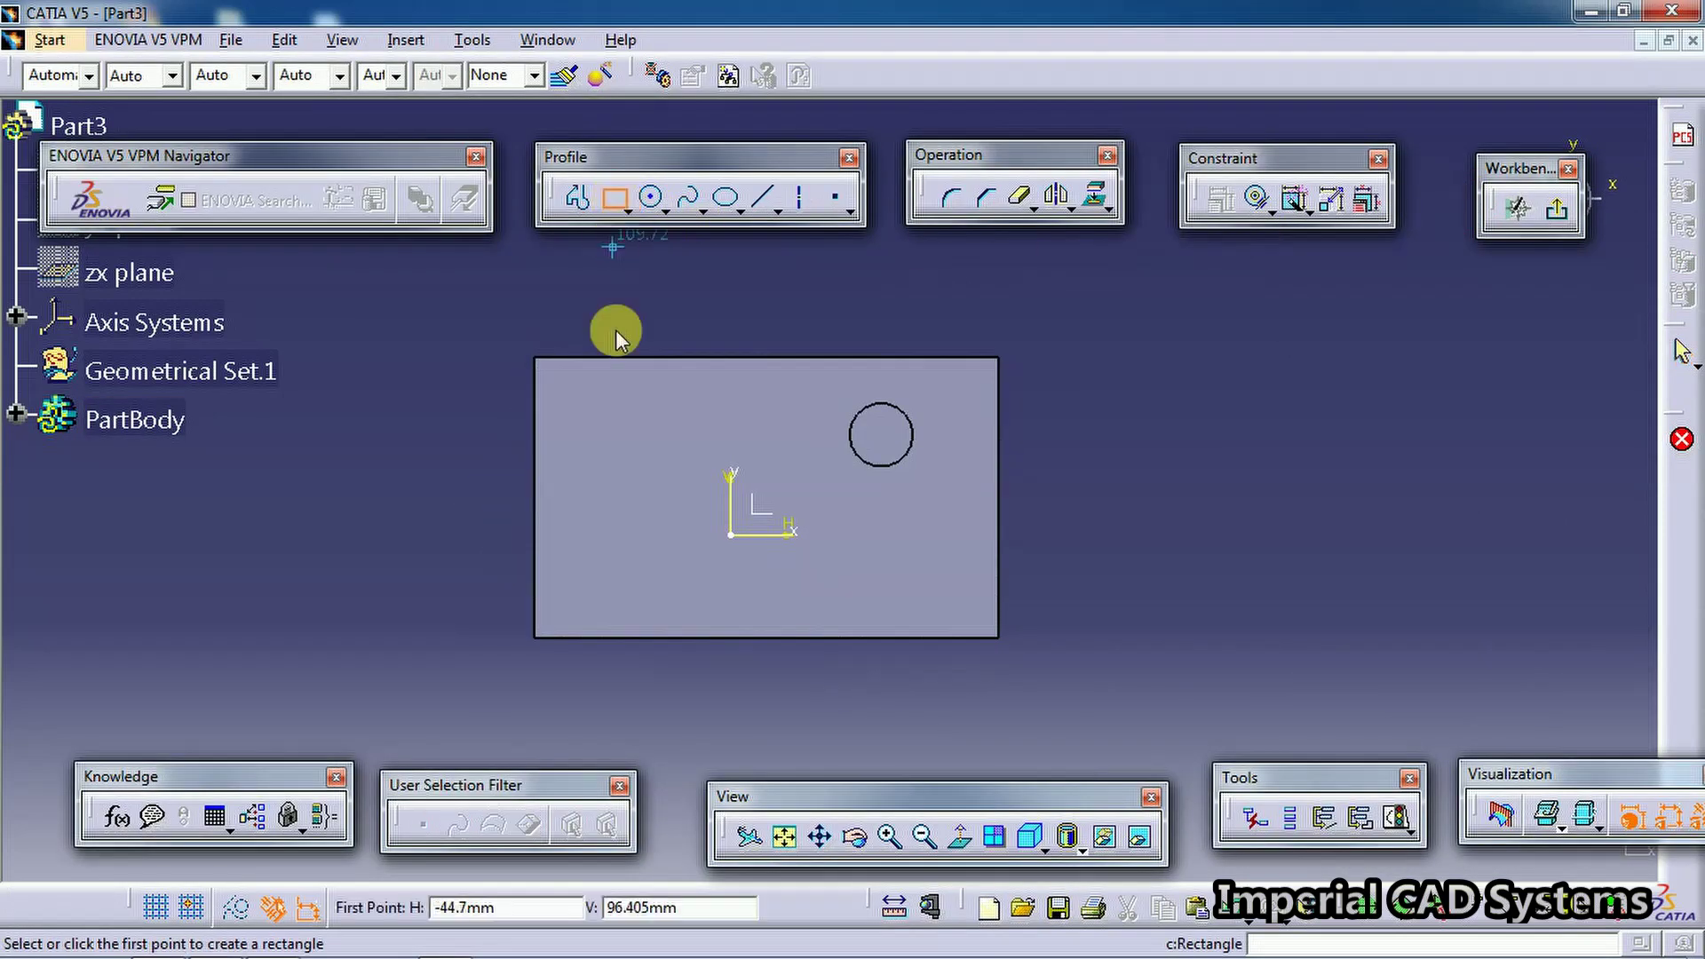
{"action": "left_click", "coordinate": [577, 416]}
{"action": "left_click", "coordinate": [652, 591]}
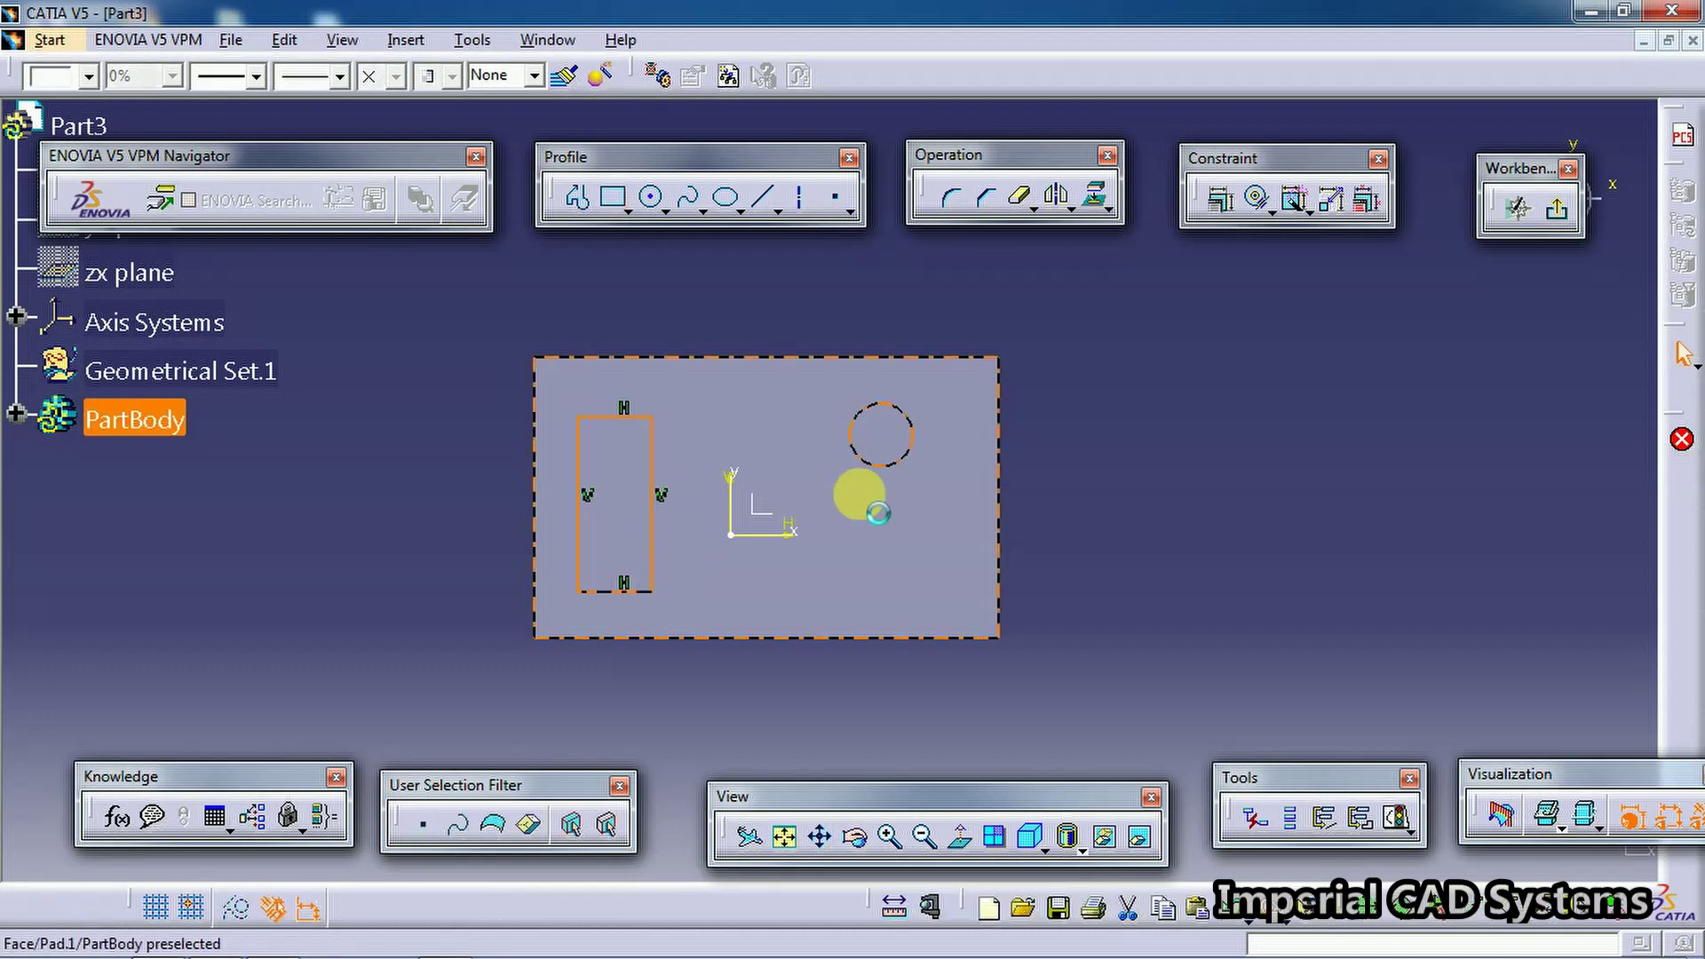
{"action": "left_click", "coordinate": [1560, 211]}
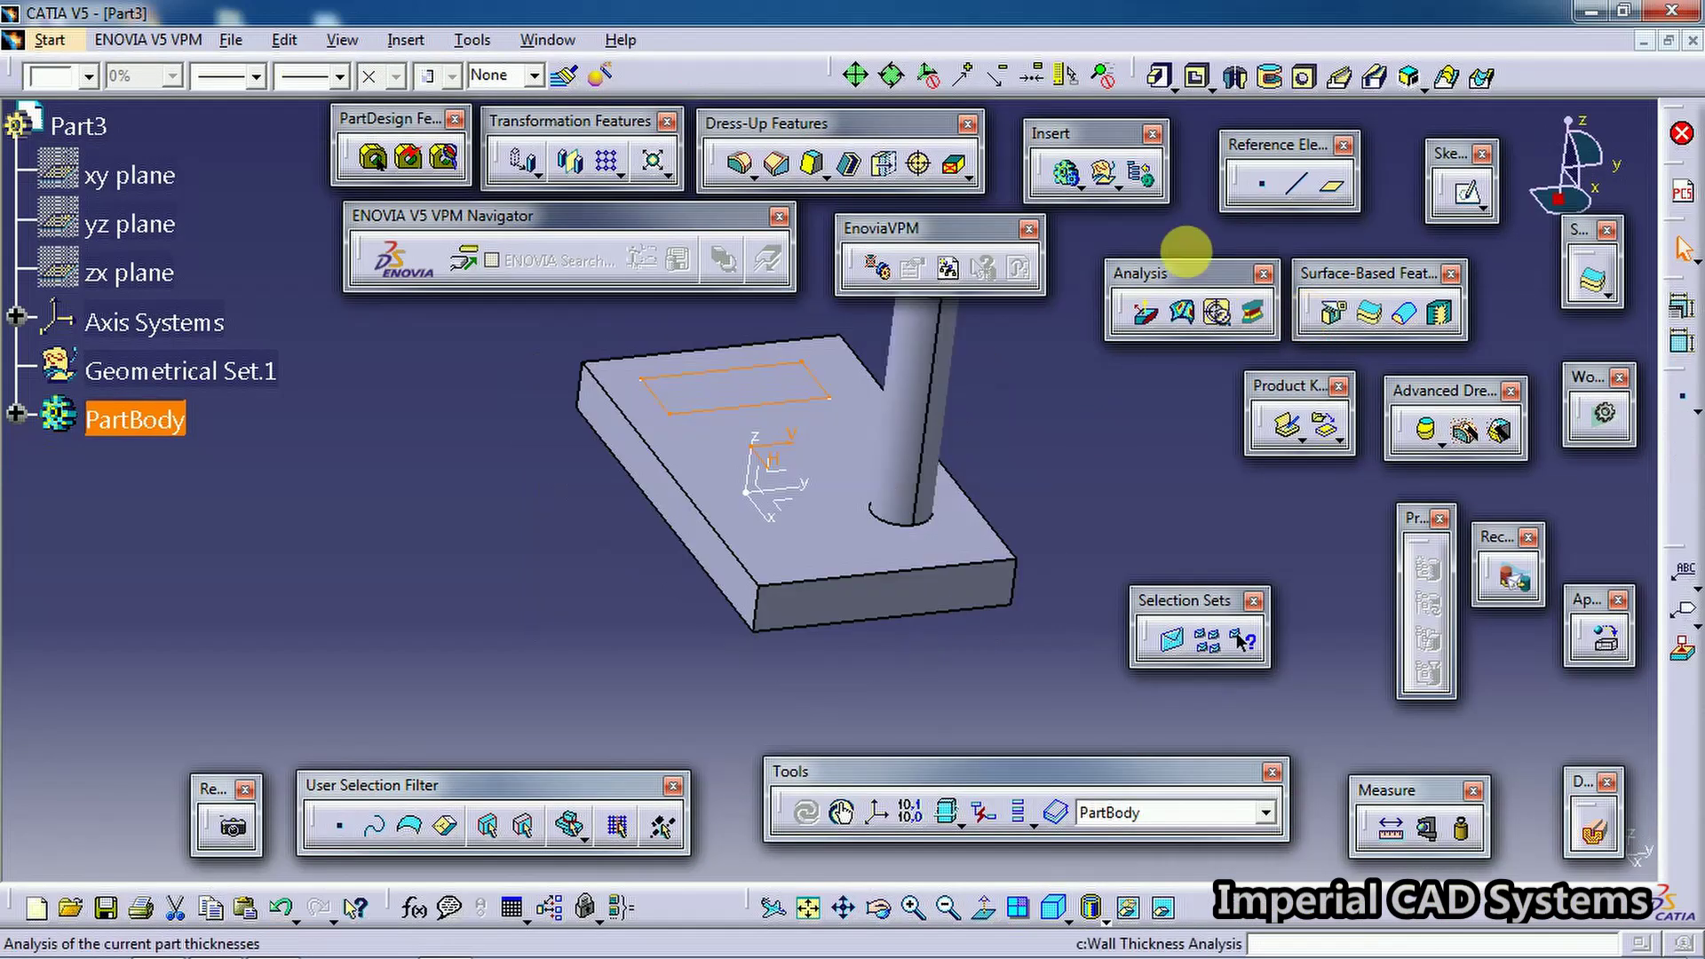
Pocket the rectangle to cut a slot through the plate
{"action": "left_click", "coordinate": [1199, 80]}
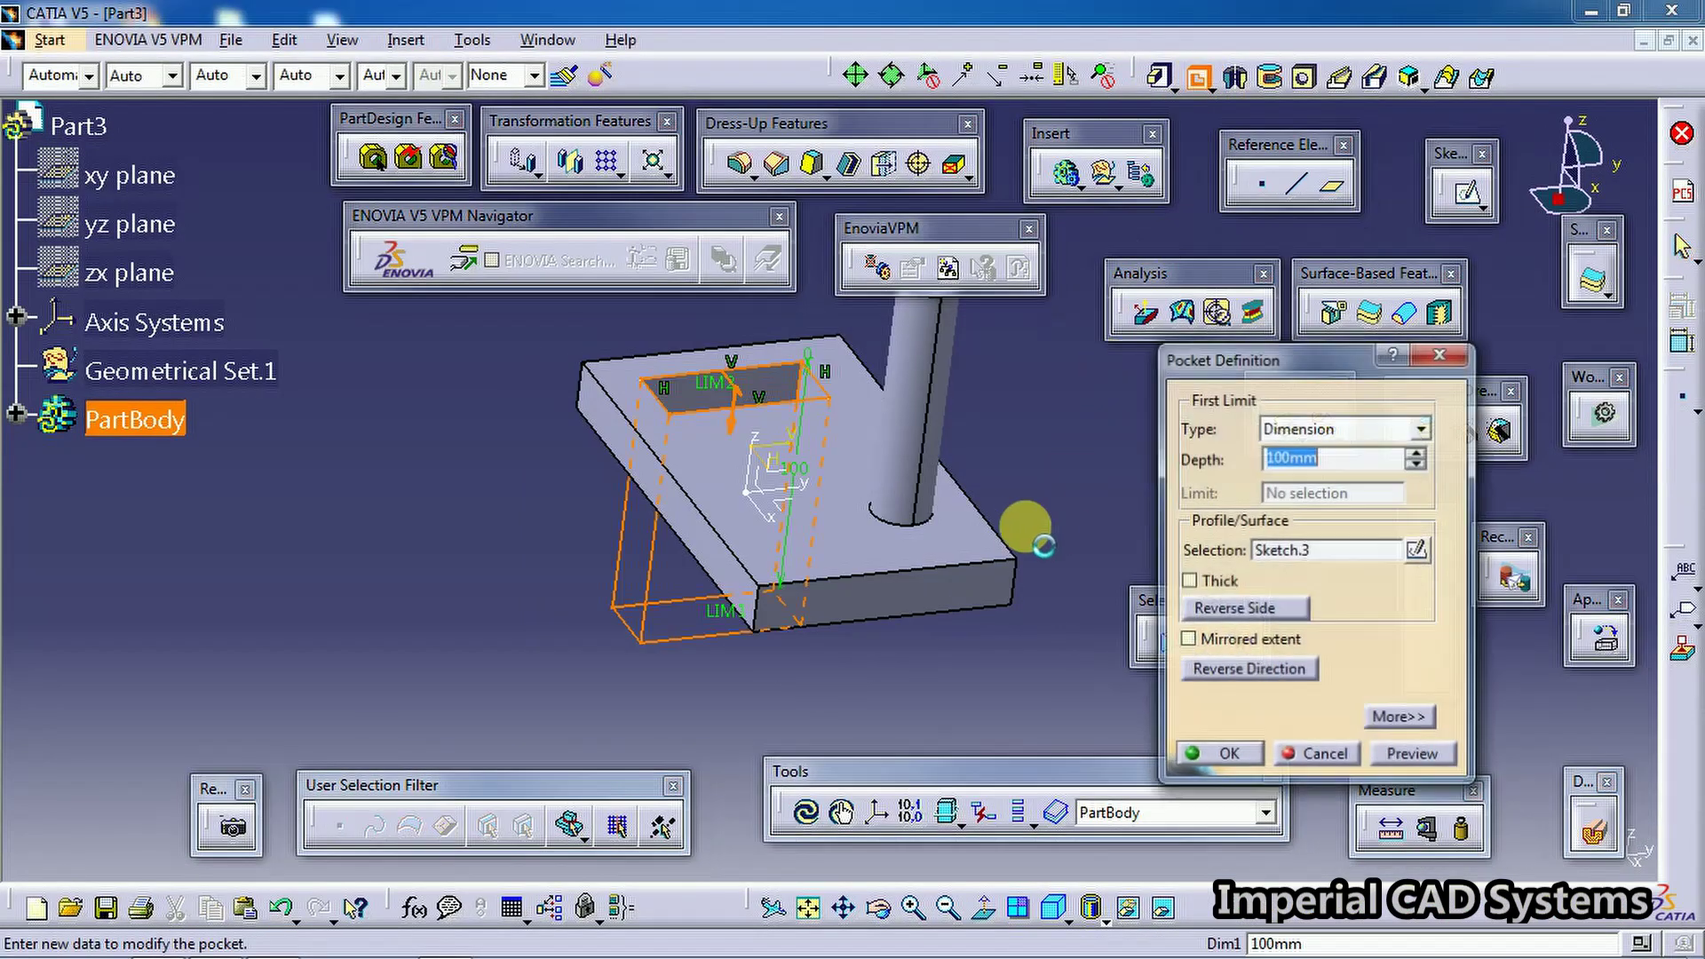
{"action": "left_click", "coordinate": [1190, 759]}
{"action": "middle_click_drag", "start_coordinate": [677, 533], "coordinate": [975, 759]}
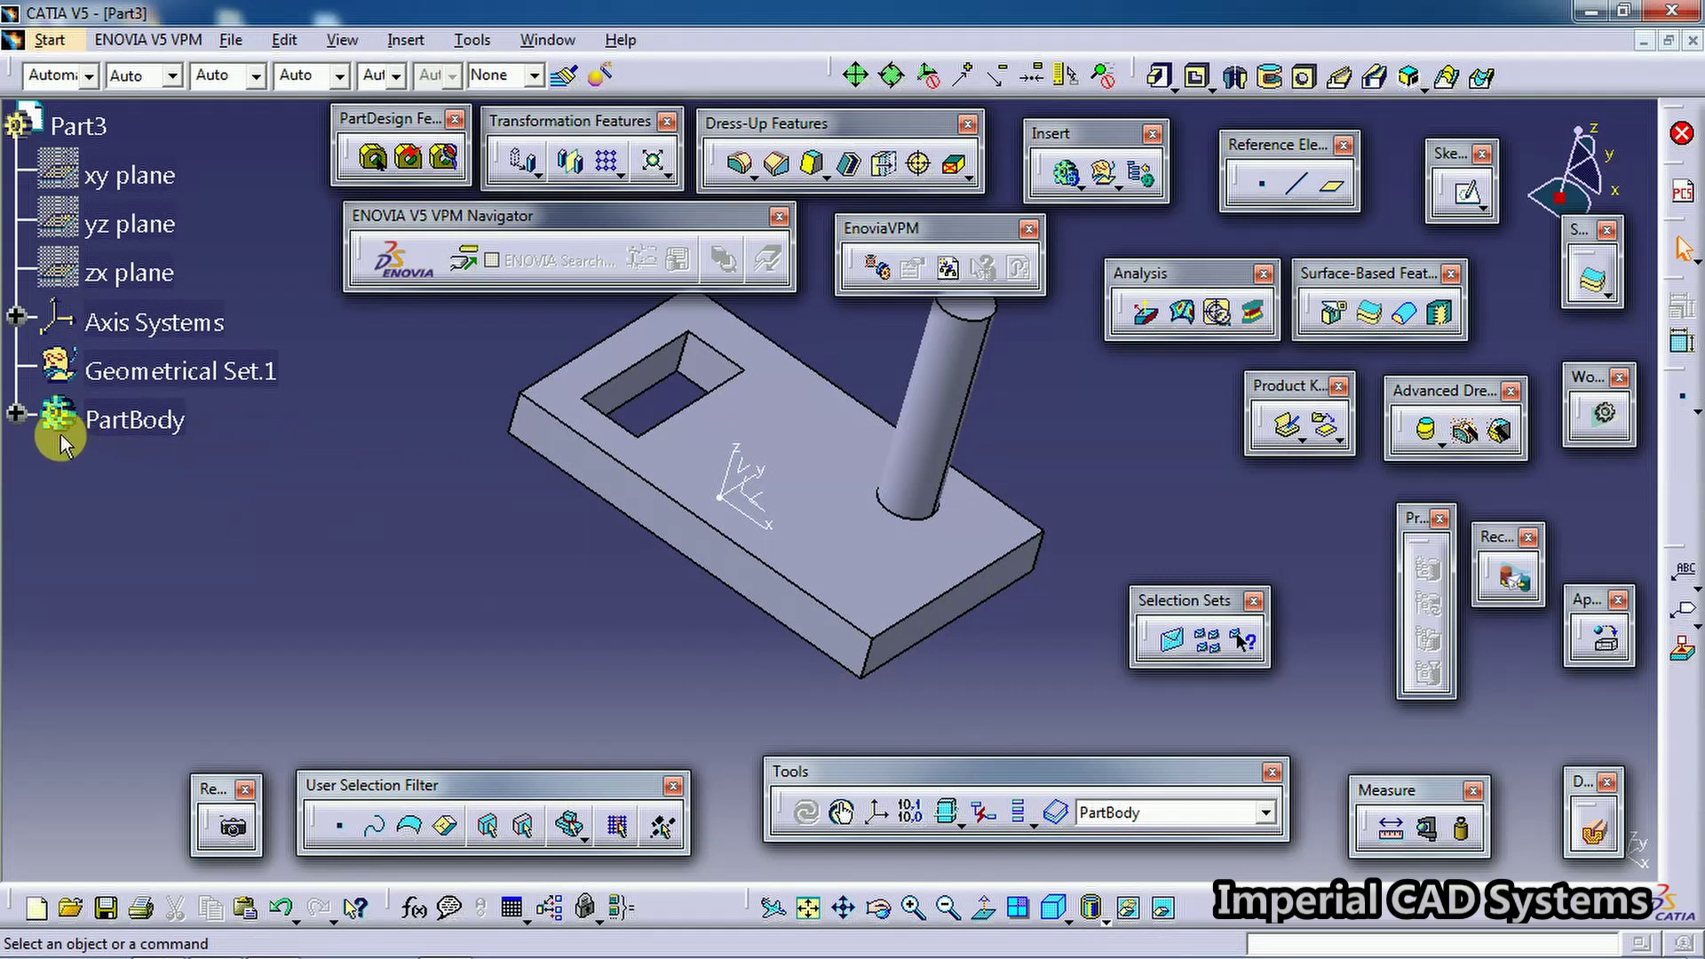
Expand PartBody and inspect the rectangle profile in Sketch.3
{"action": "left_click", "coordinate": [16, 413]}
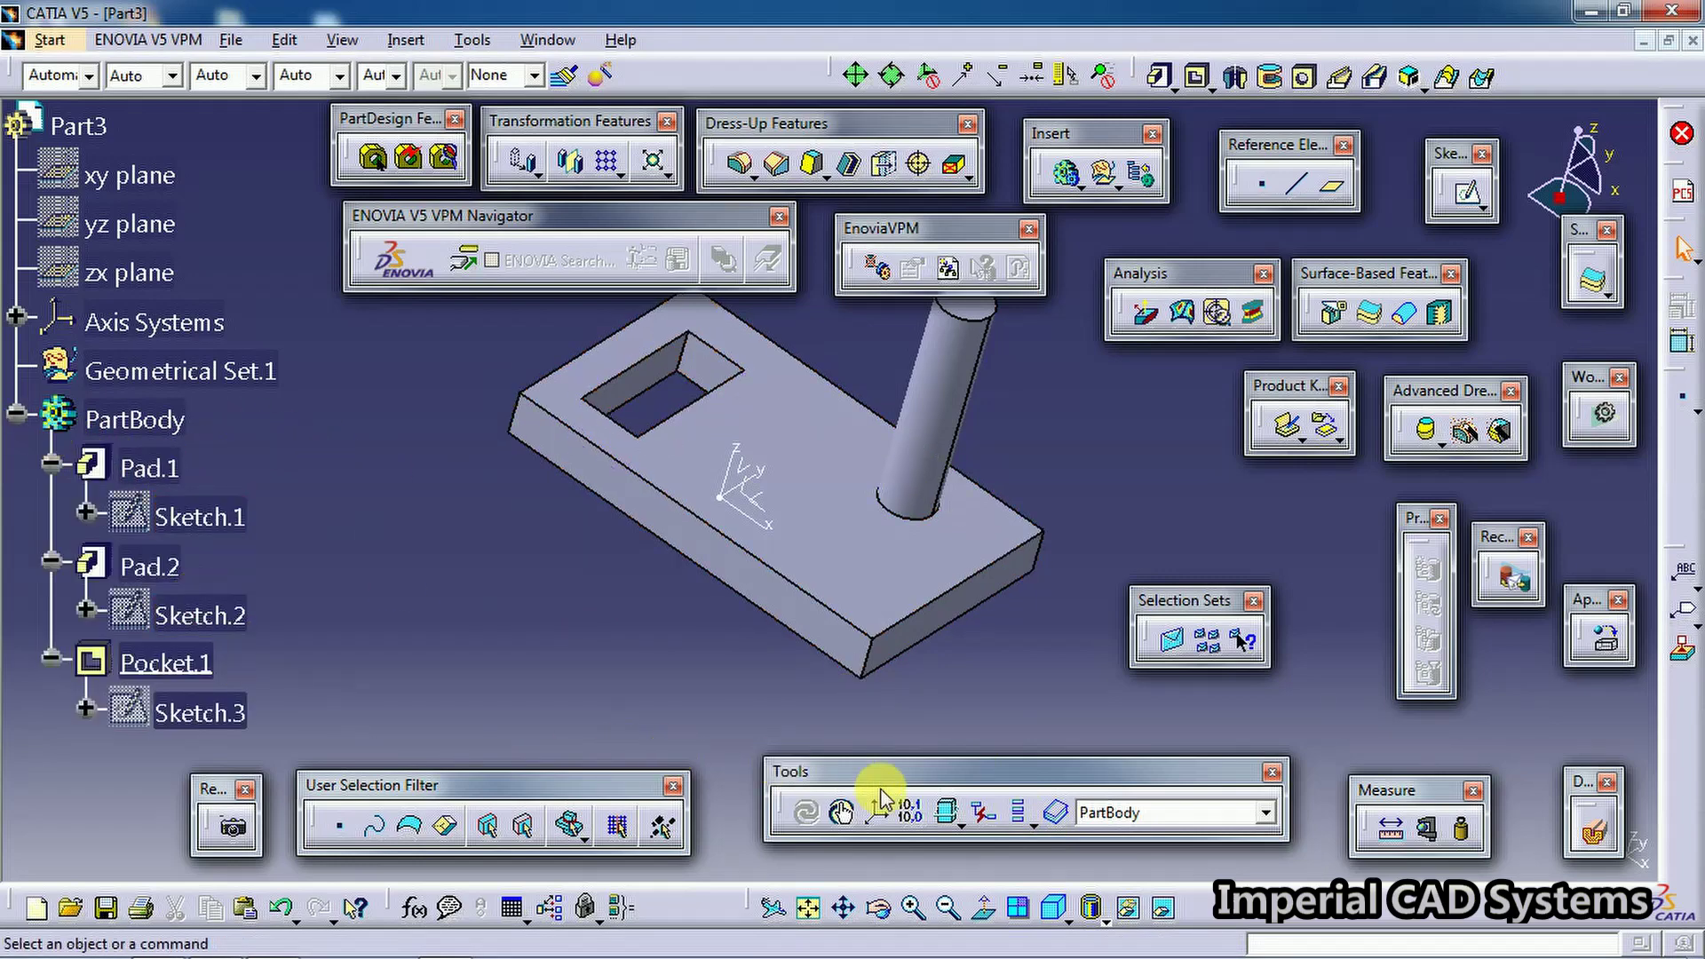
{"action": "left_click", "coordinate": [1032, 823]}
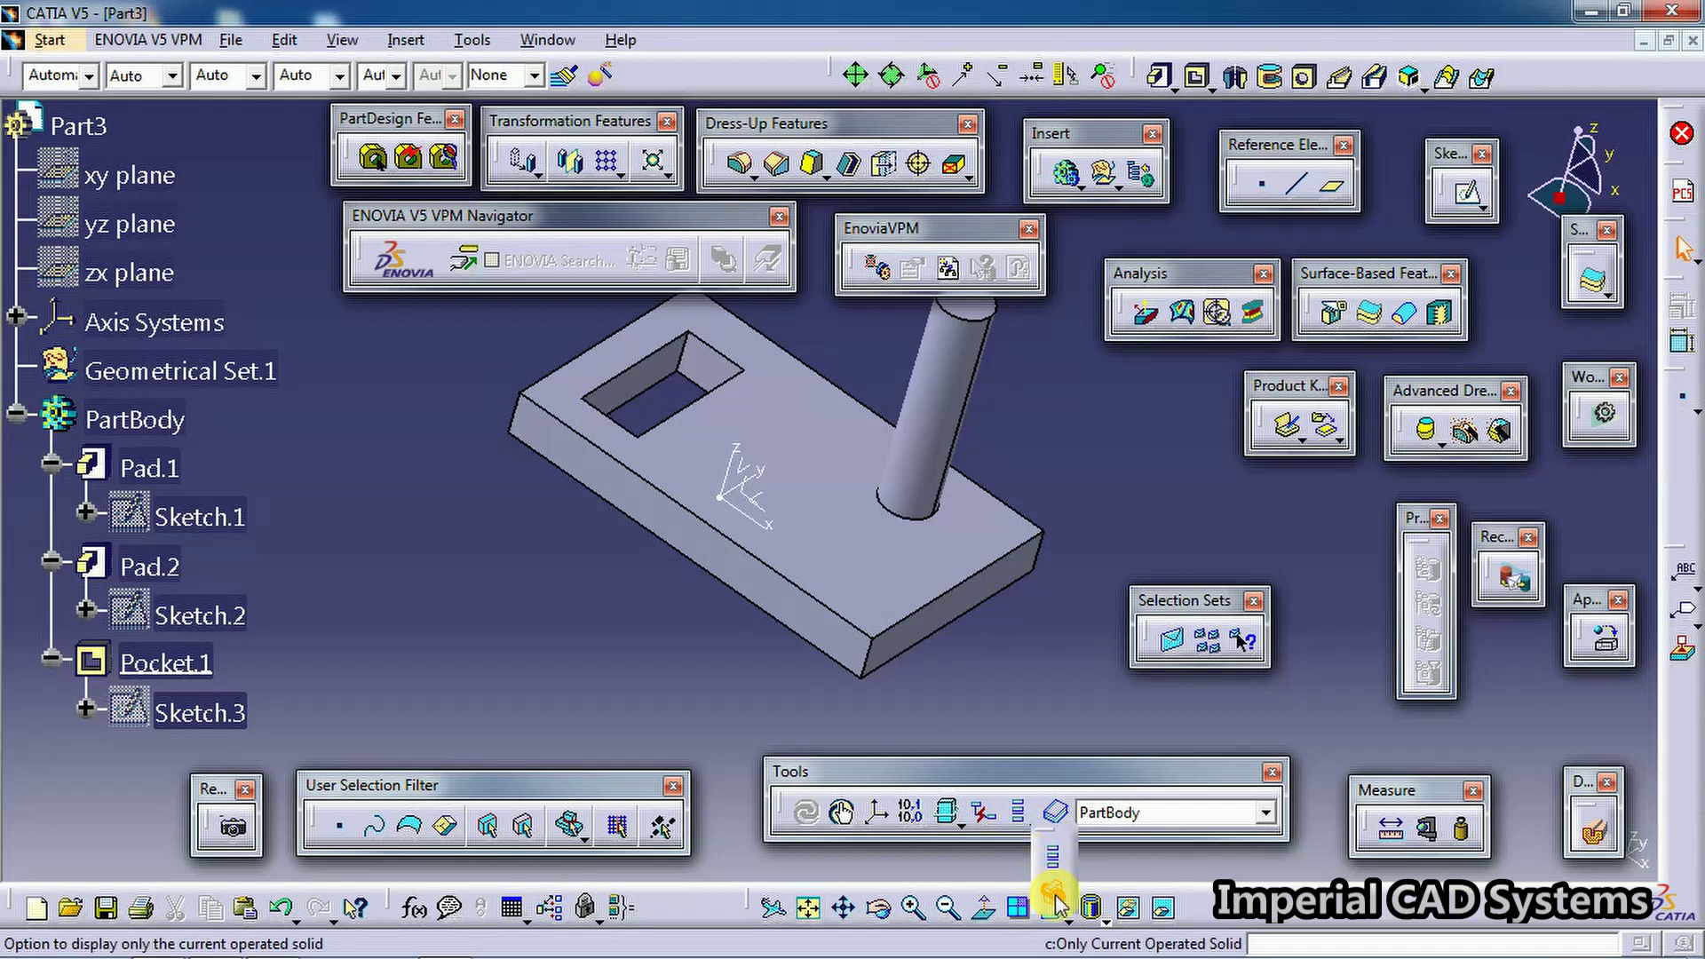
{"action": "left_click", "coordinate": [217, 710]}
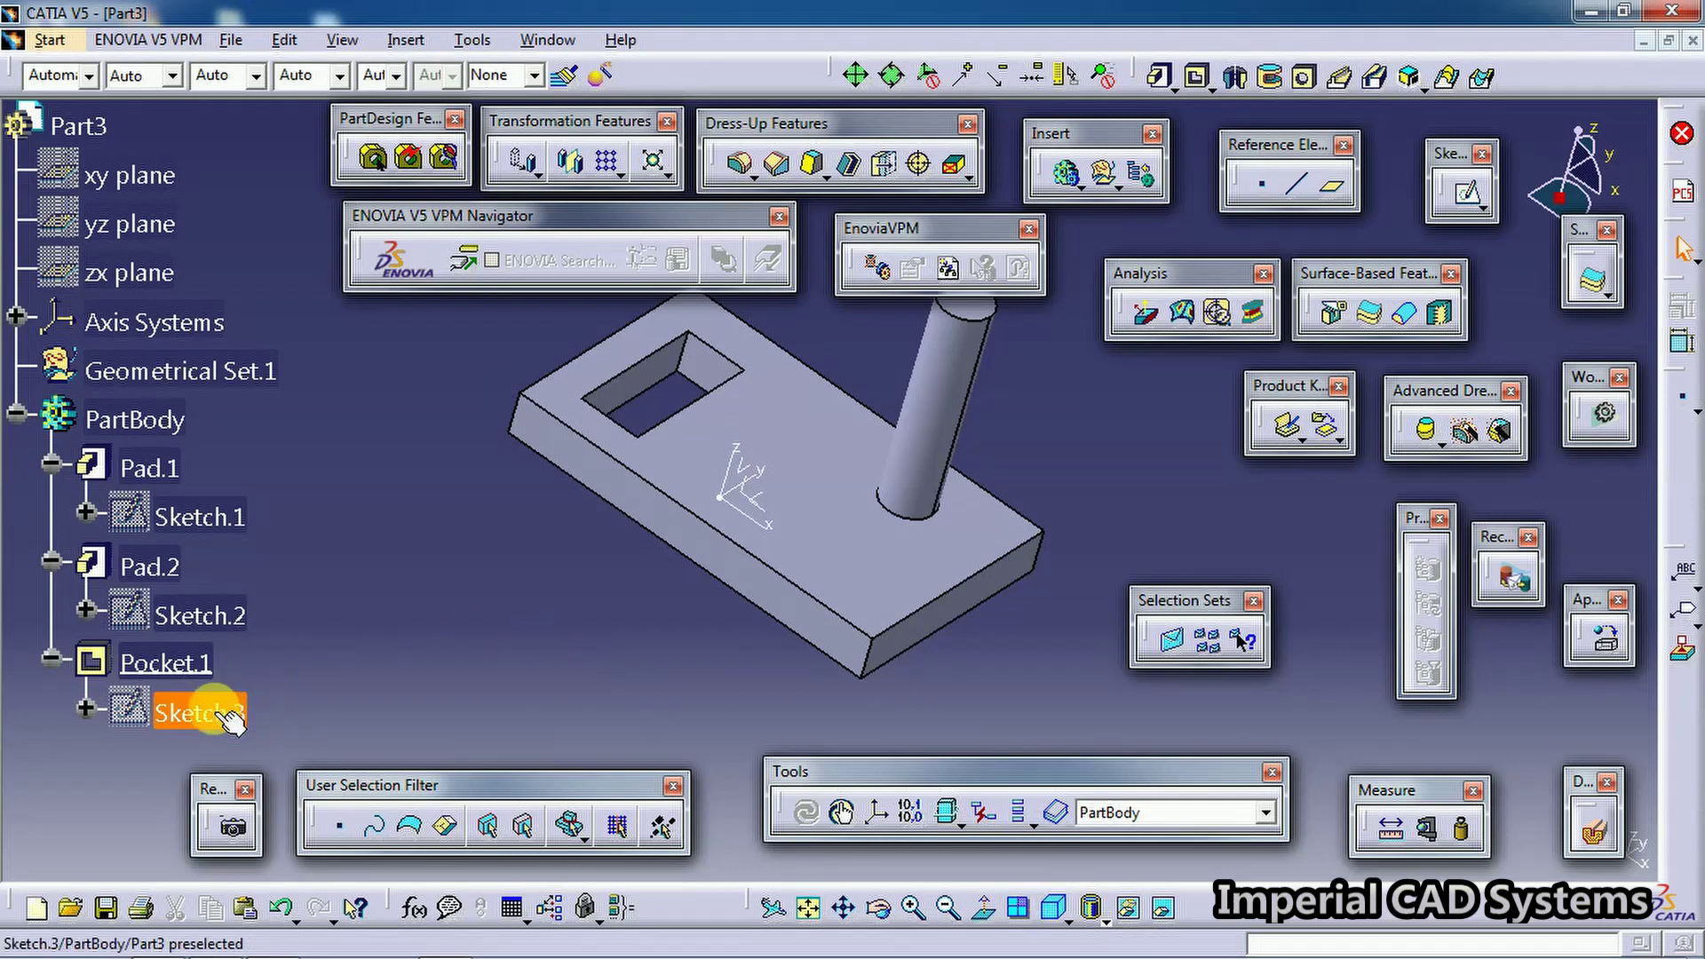
{"action": "double_click", "coordinate": [218, 711]}
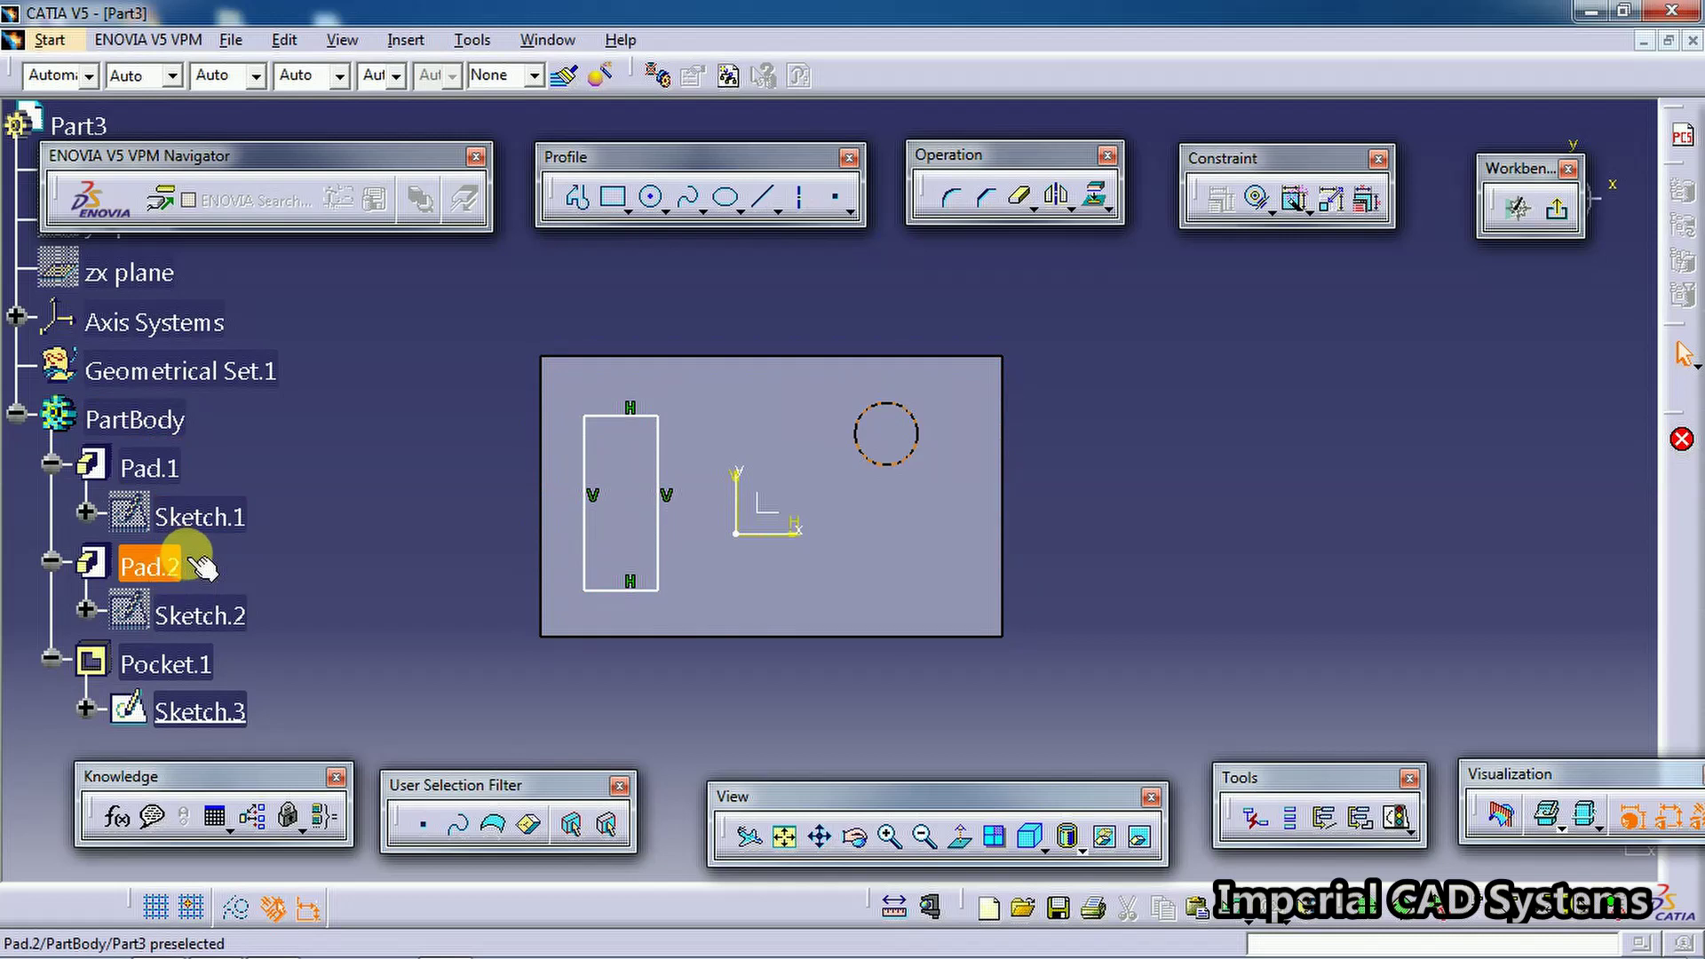
{"action": "left_click", "coordinate": [1557, 210]}
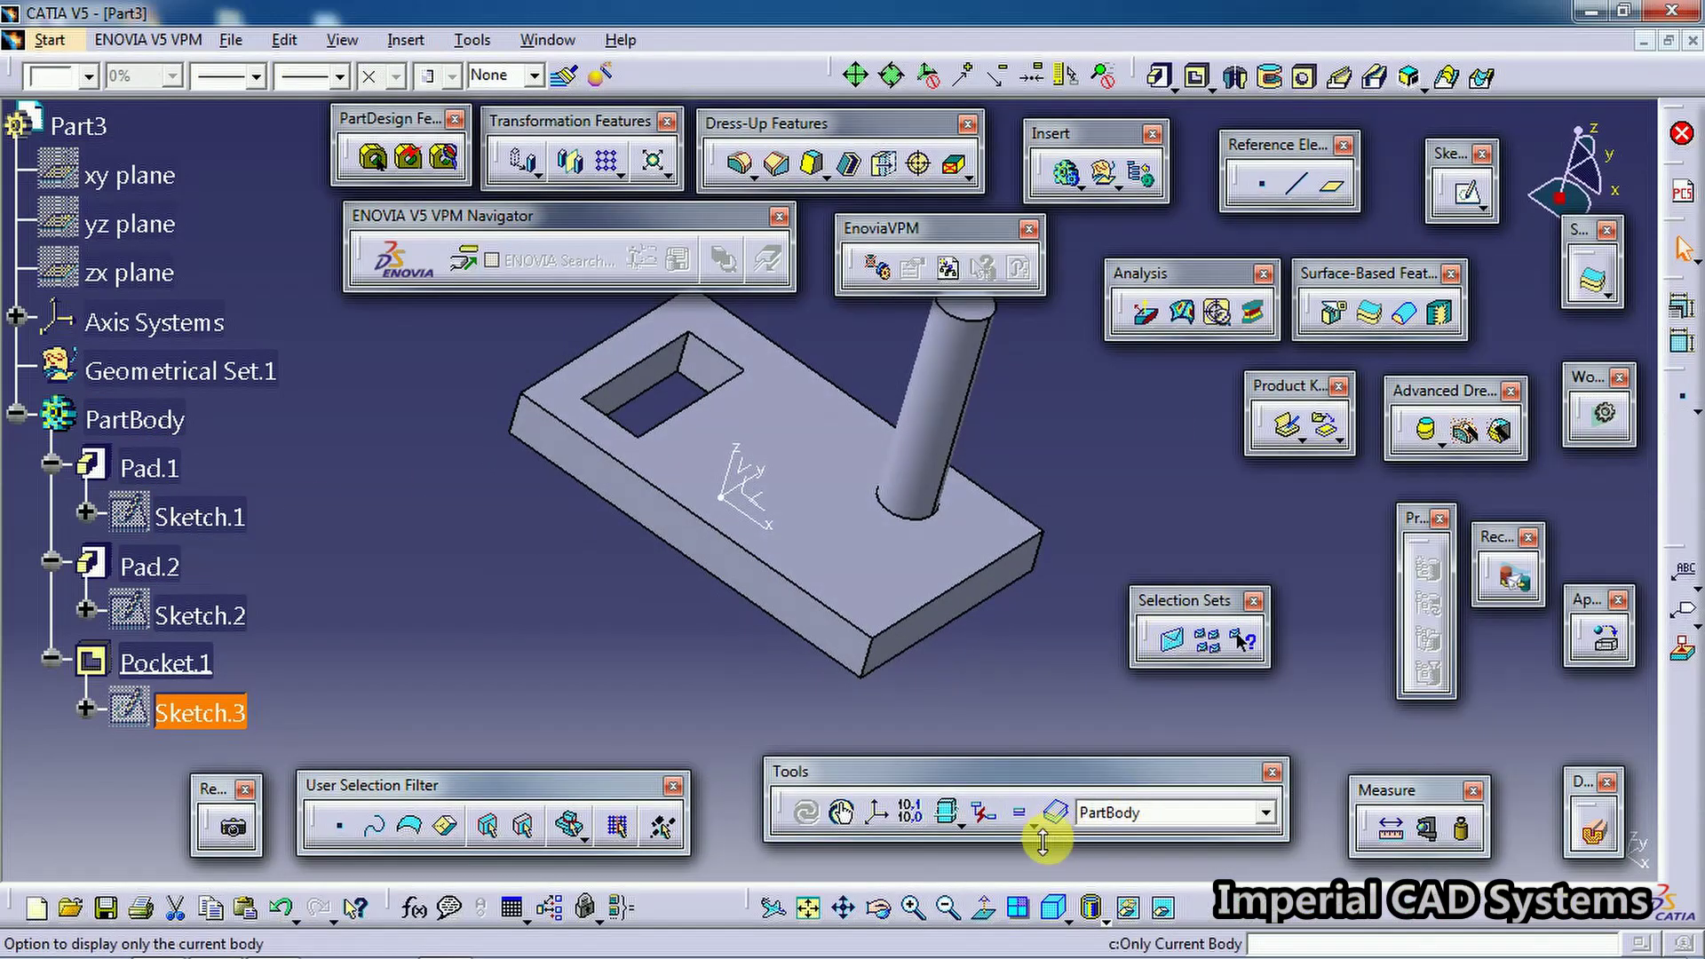
Inspect the circle profile in Sketch.2, then return to the 3D part
{"action": "left_click", "coordinate": [1033, 824]}
{"action": "left_click", "coordinate": [634, 636]}
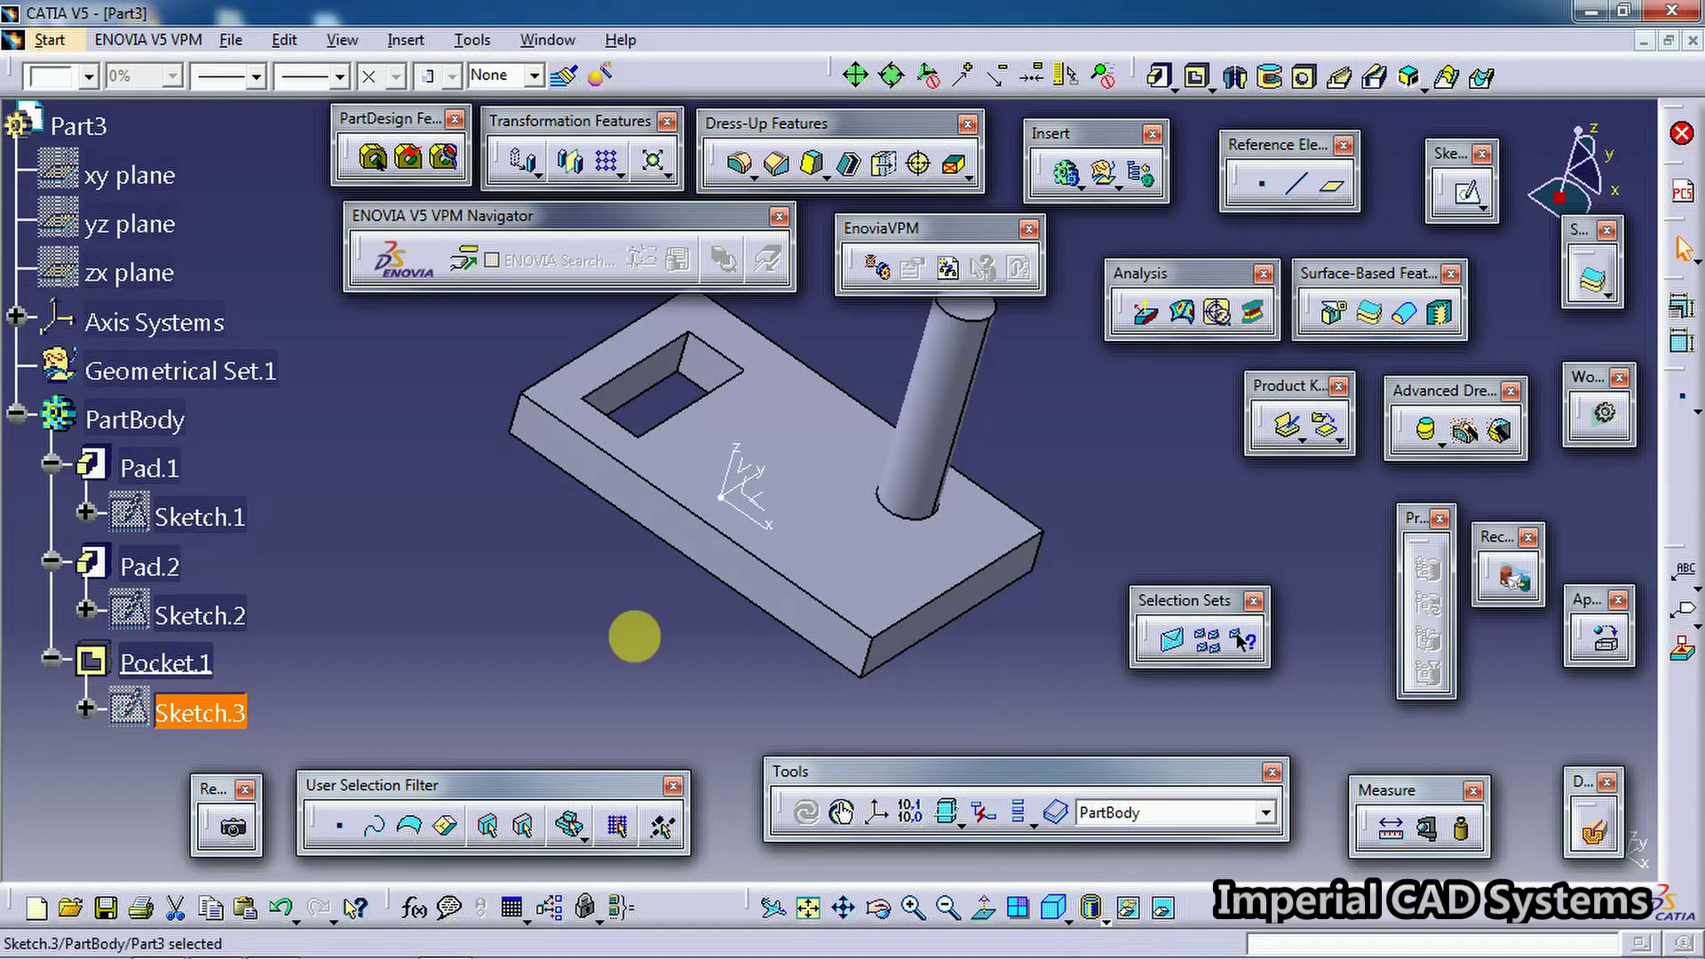
{"action": "left_click", "coordinate": [220, 619]}
{"action": "double_click", "coordinate": [220, 619]}
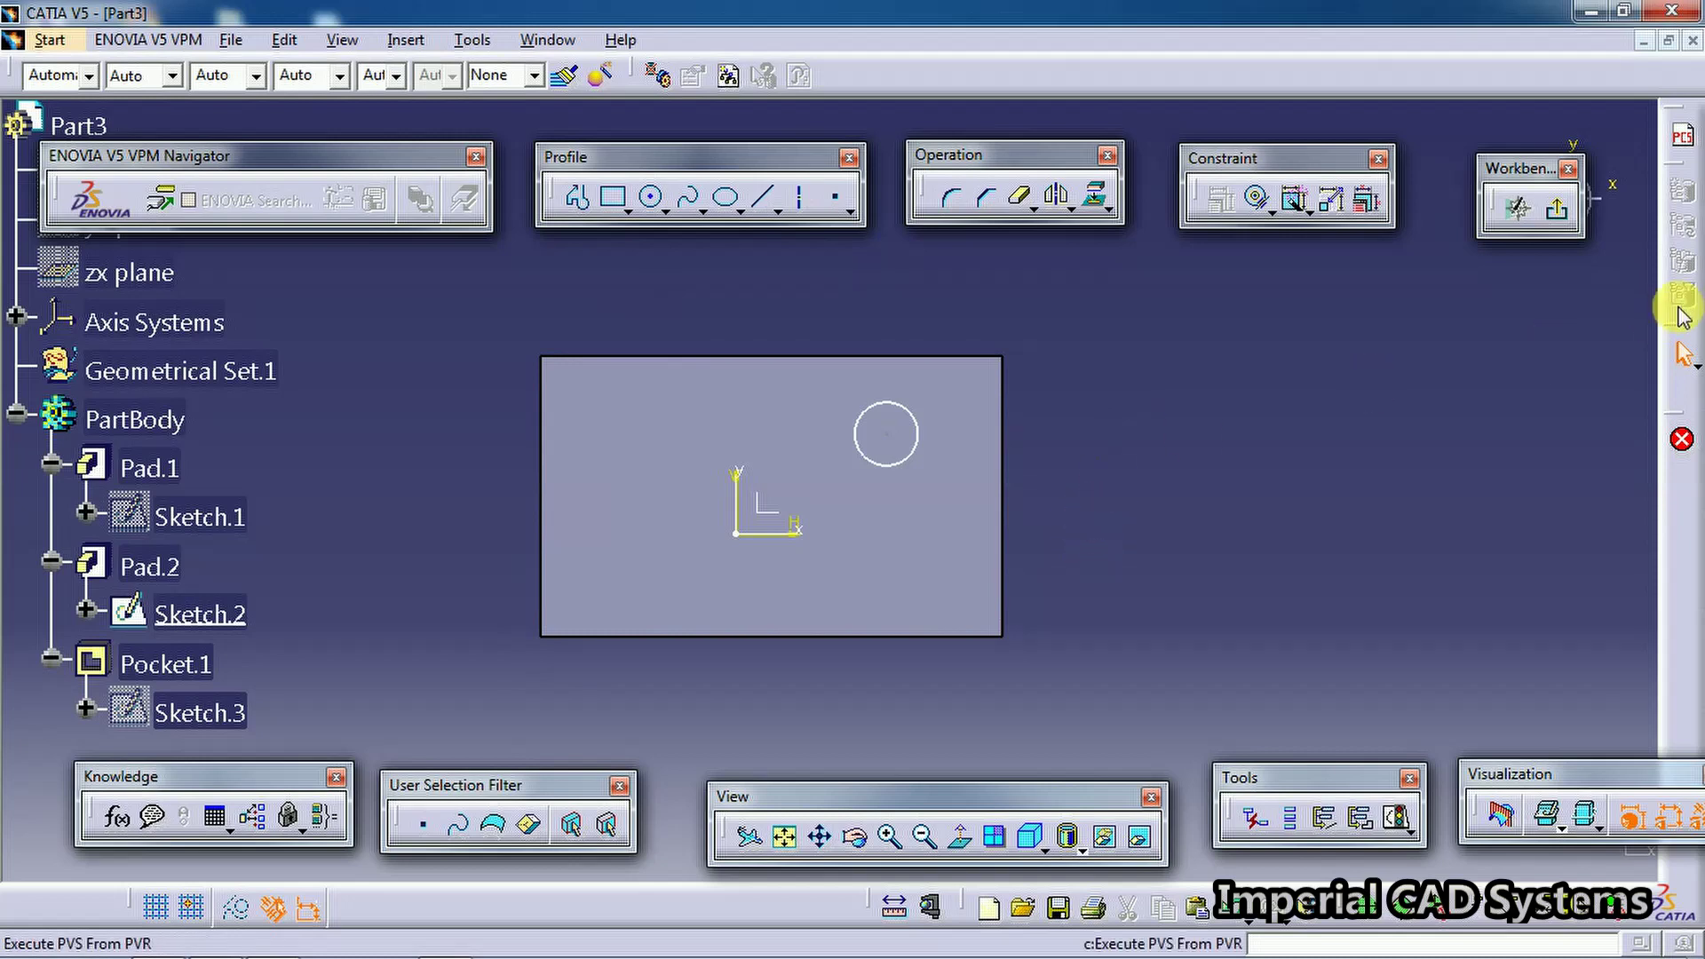
{"action": "left_click", "coordinate": [1558, 210]}
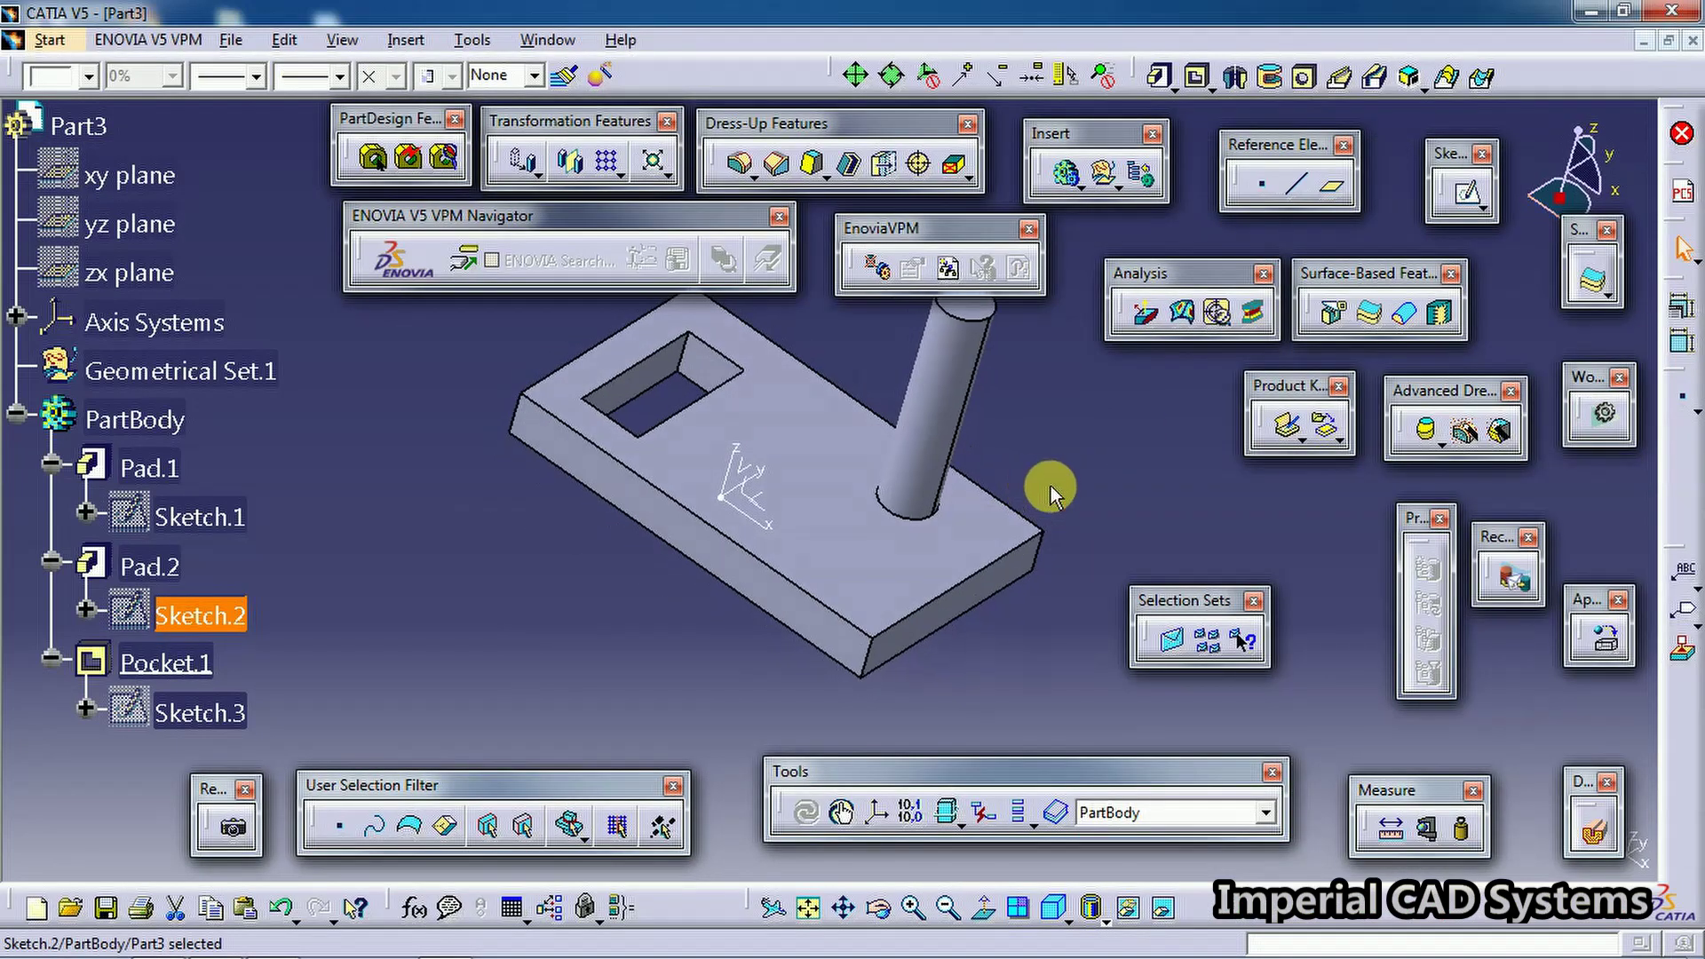
{"action": "left_click", "coordinate": [1046, 483]}
{"action": "middle_click_drag", "start_coordinate": [682, 702], "coordinate": [697, 700]}
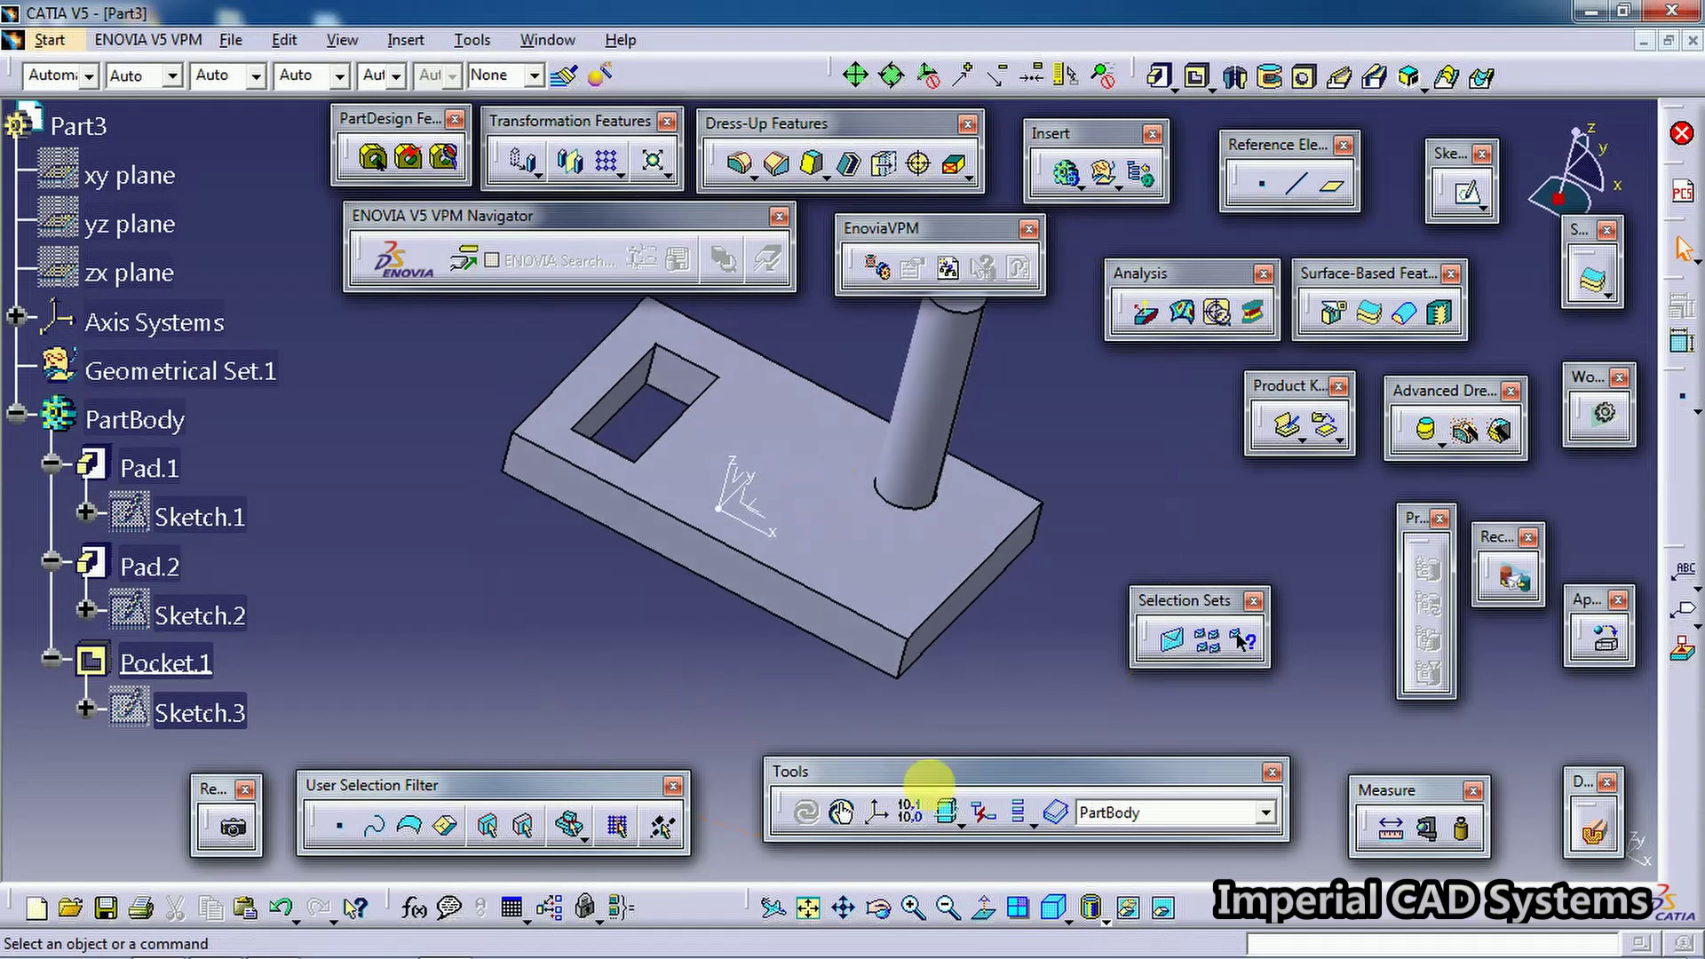
{"action": "left_click", "coordinate": [1033, 824]}
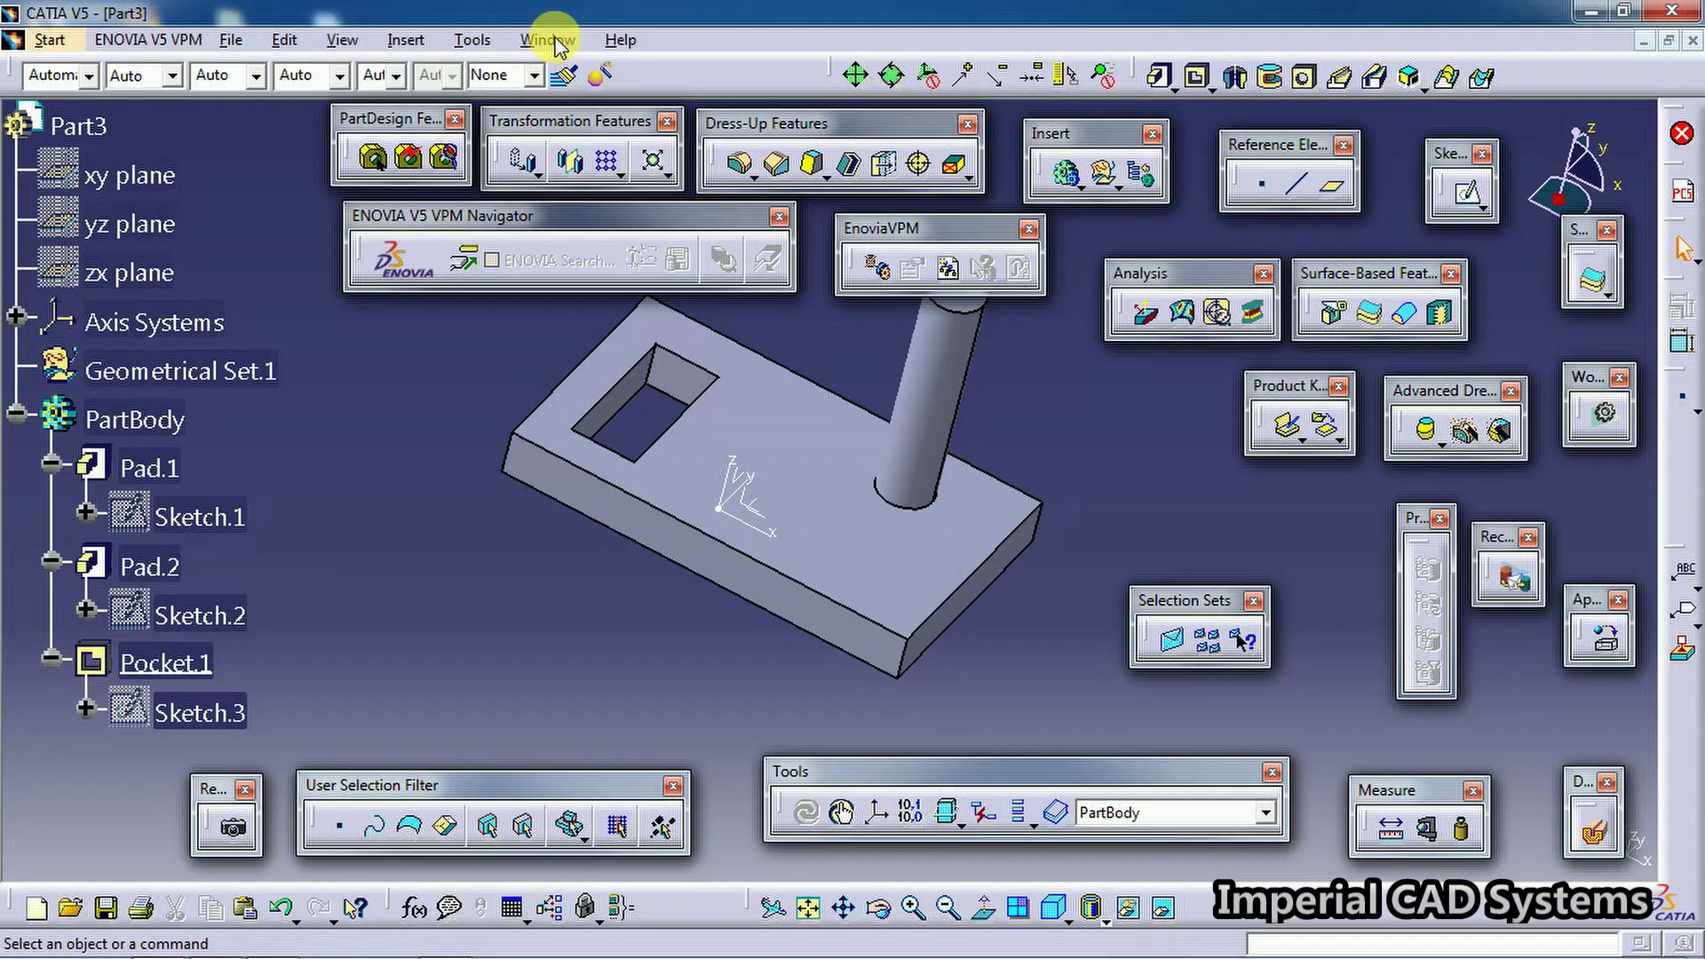
Switch to the BRACKET-19 part and collapse the Remove.1, Add.2 and Remove.3 branches
{"action": "left_click", "coordinate": [548, 39]}
{"action": "left_click", "coordinate": [573, 230]}
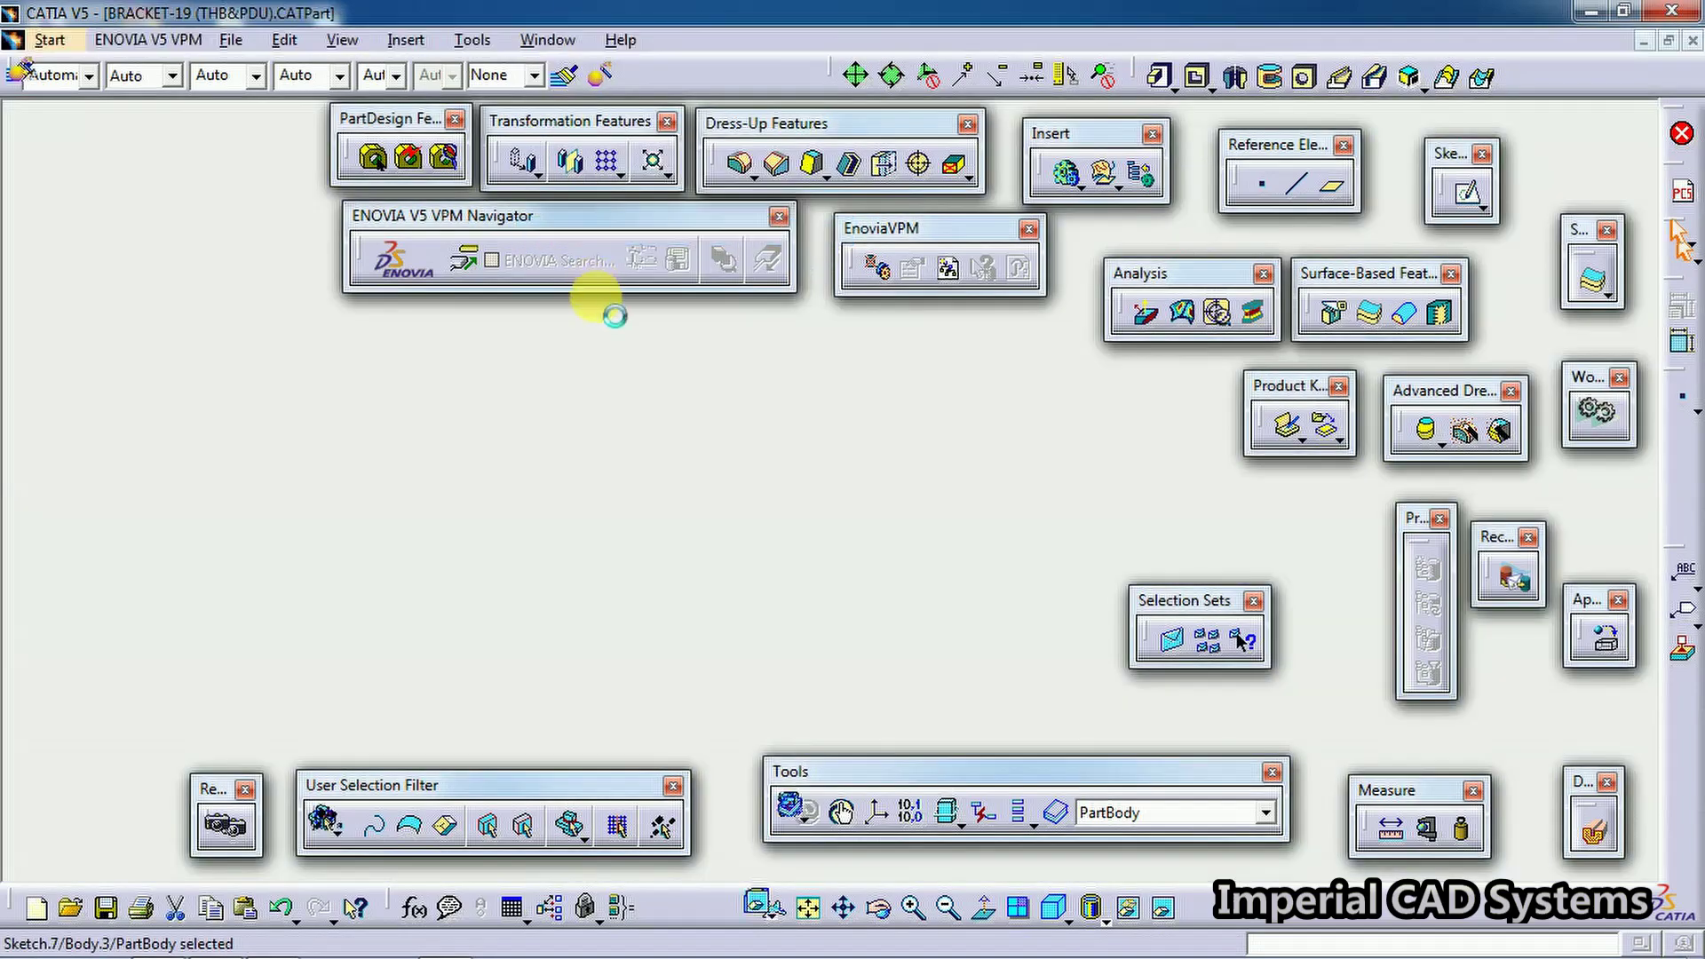
{"action": "middle_click_drag", "start_coordinate": [551, 479], "coordinate": [675, 493]}
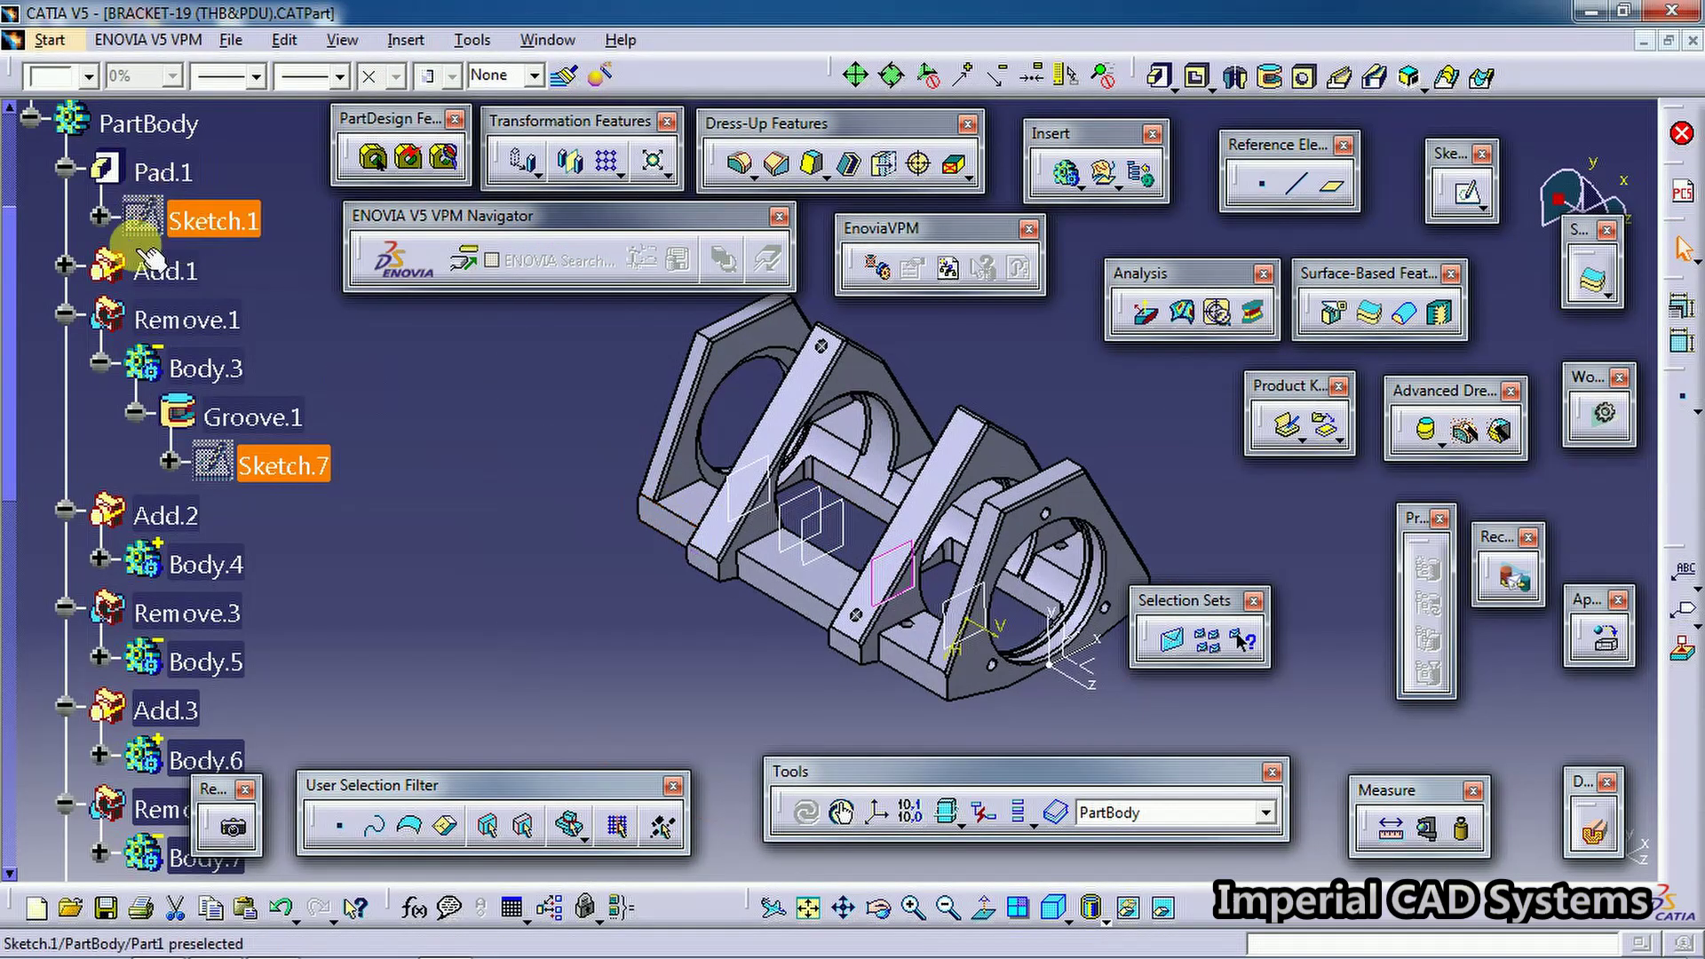
{"action": "left_click", "coordinate": [67, 315]}
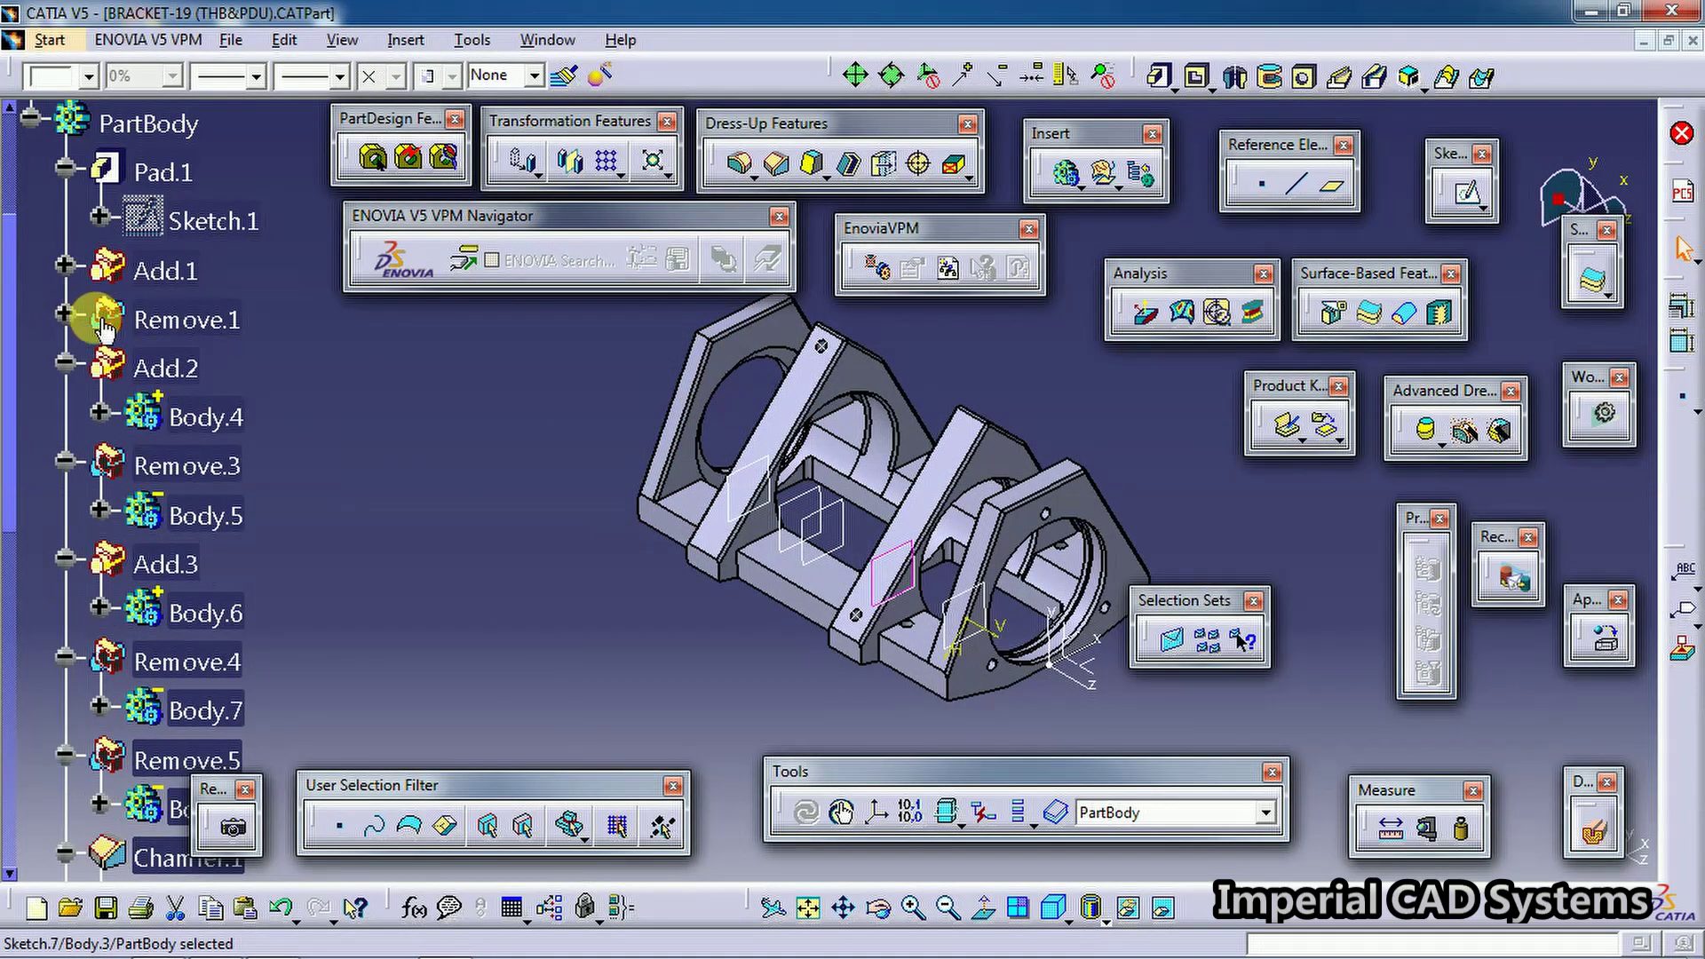
{"action": "left_click", "coordinate": [66, 362]}
{"action": "left_click", "coordinate": [66, 412]}
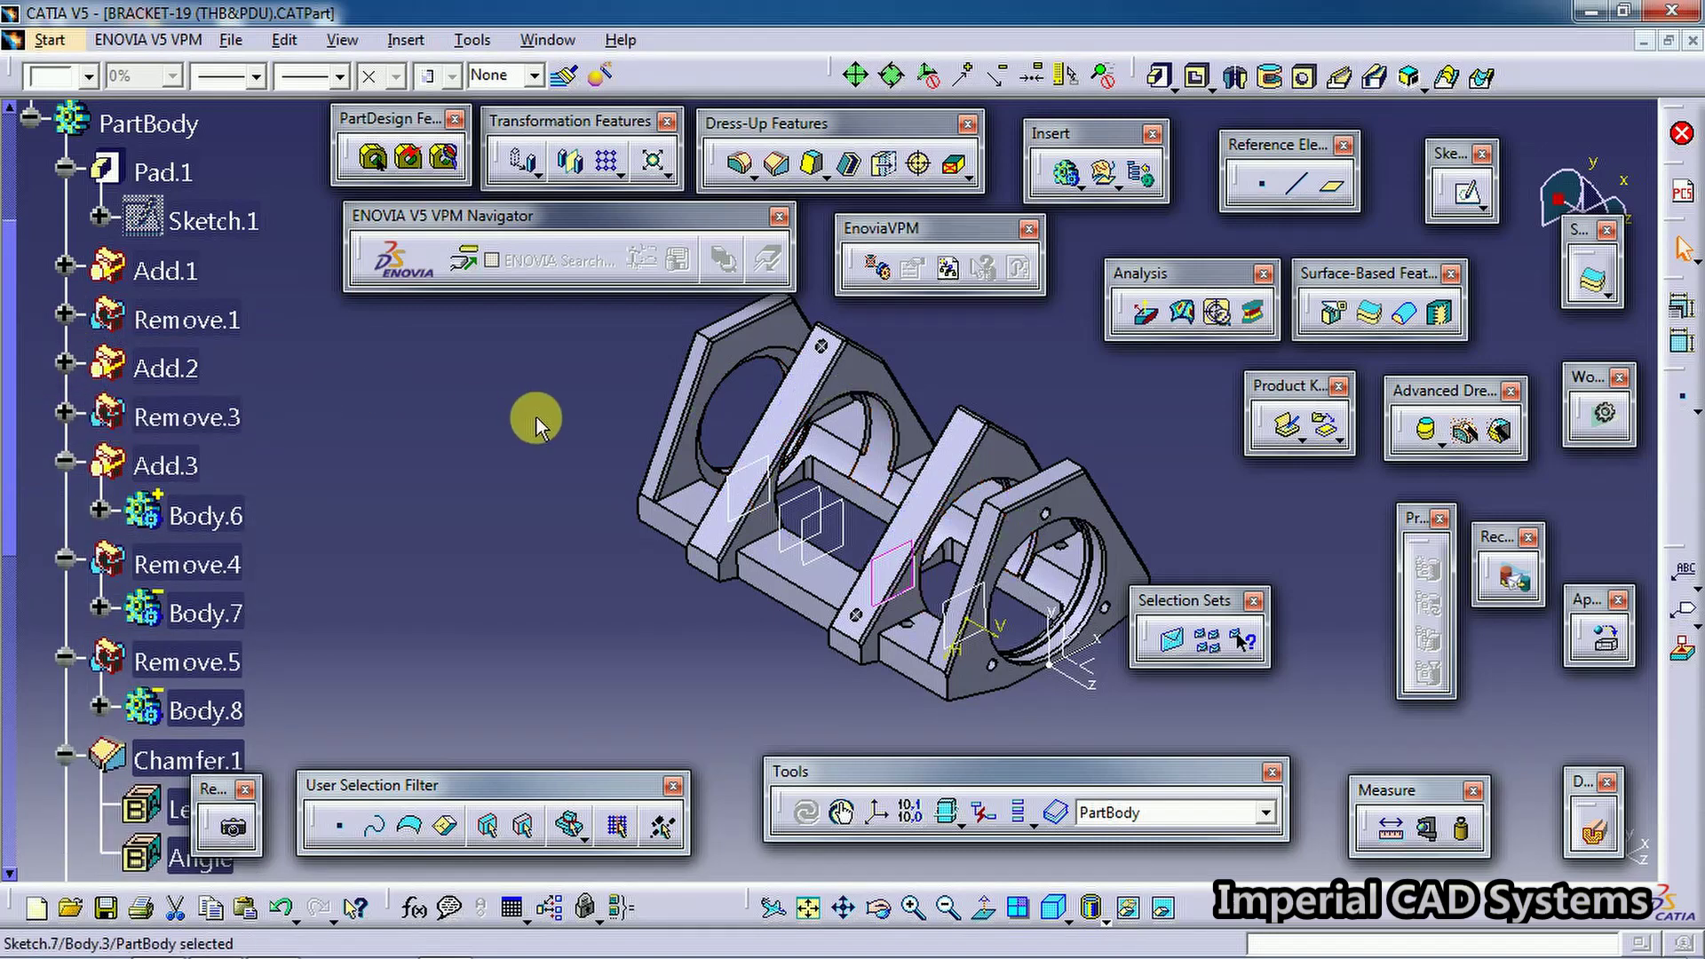
{"action": "mouse_move", "coordinate": [549, 425]}
{"action": "middle_mouse_down"}
{"action": "mouse_move", "coordinate": [471, 480]}
{"action": "mouse_move", "coordinate": [543, 418]}
{"action": "middle_mouse_up"}
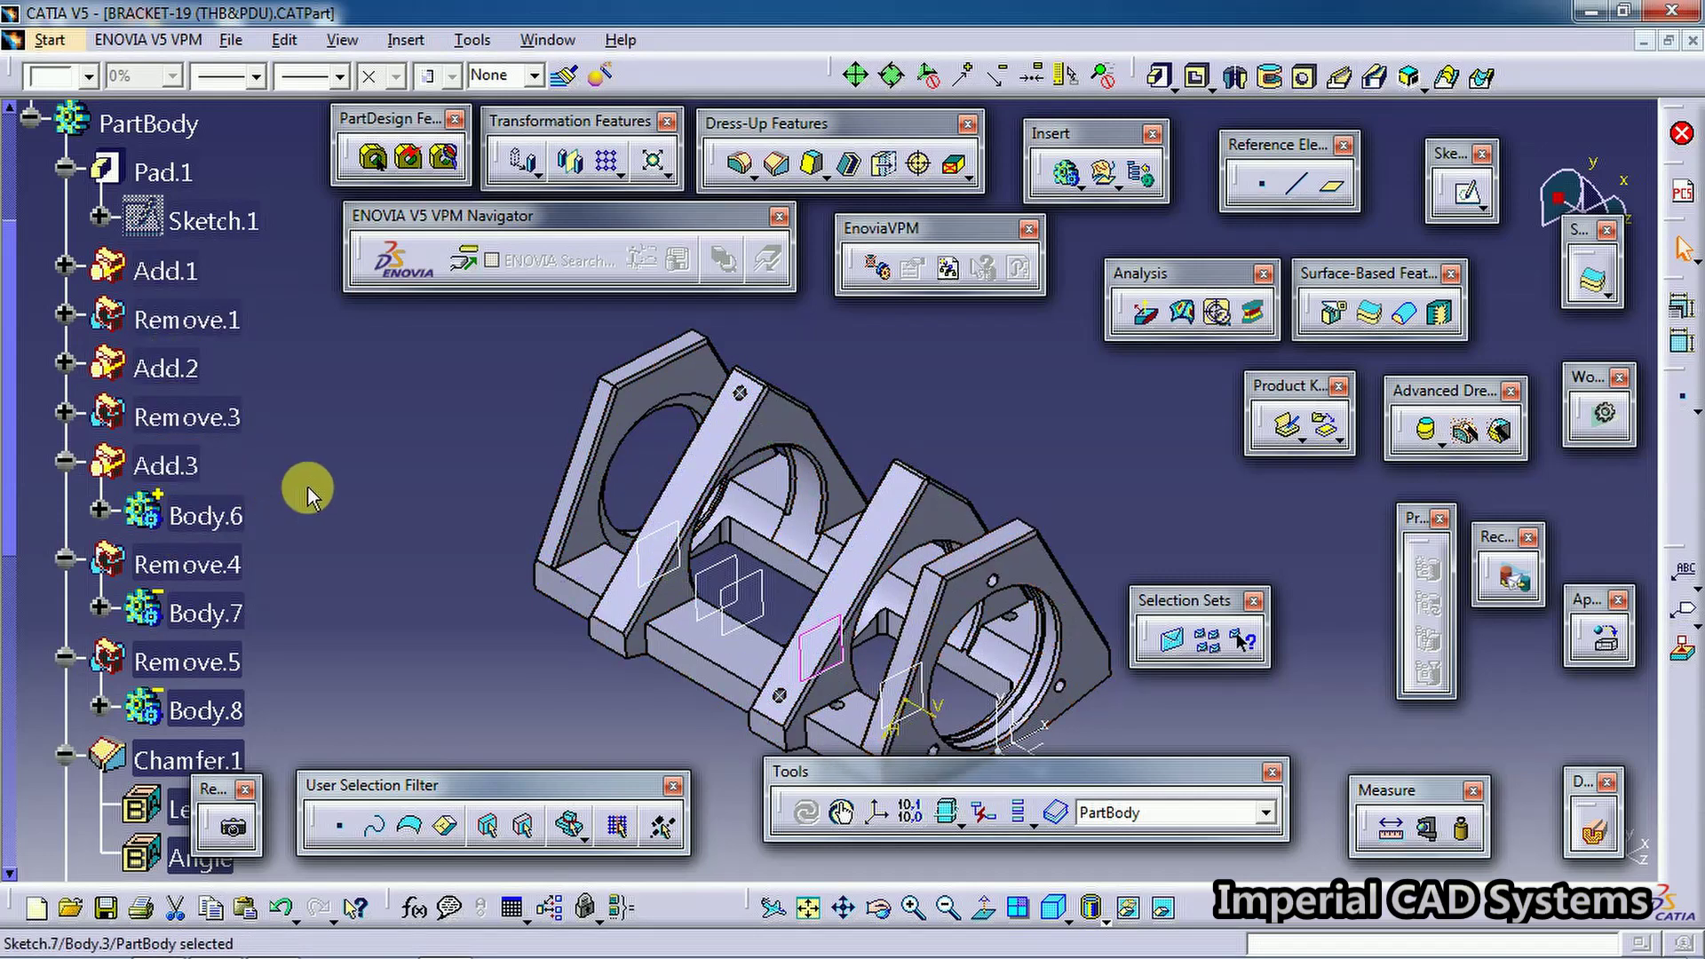
Select Remove.5 and set the display to Only Current Operated Solid
{"action": "left_click", "coordinate": [400, 482]}
{"action": "left_click", "coordinate": [977, 726]}
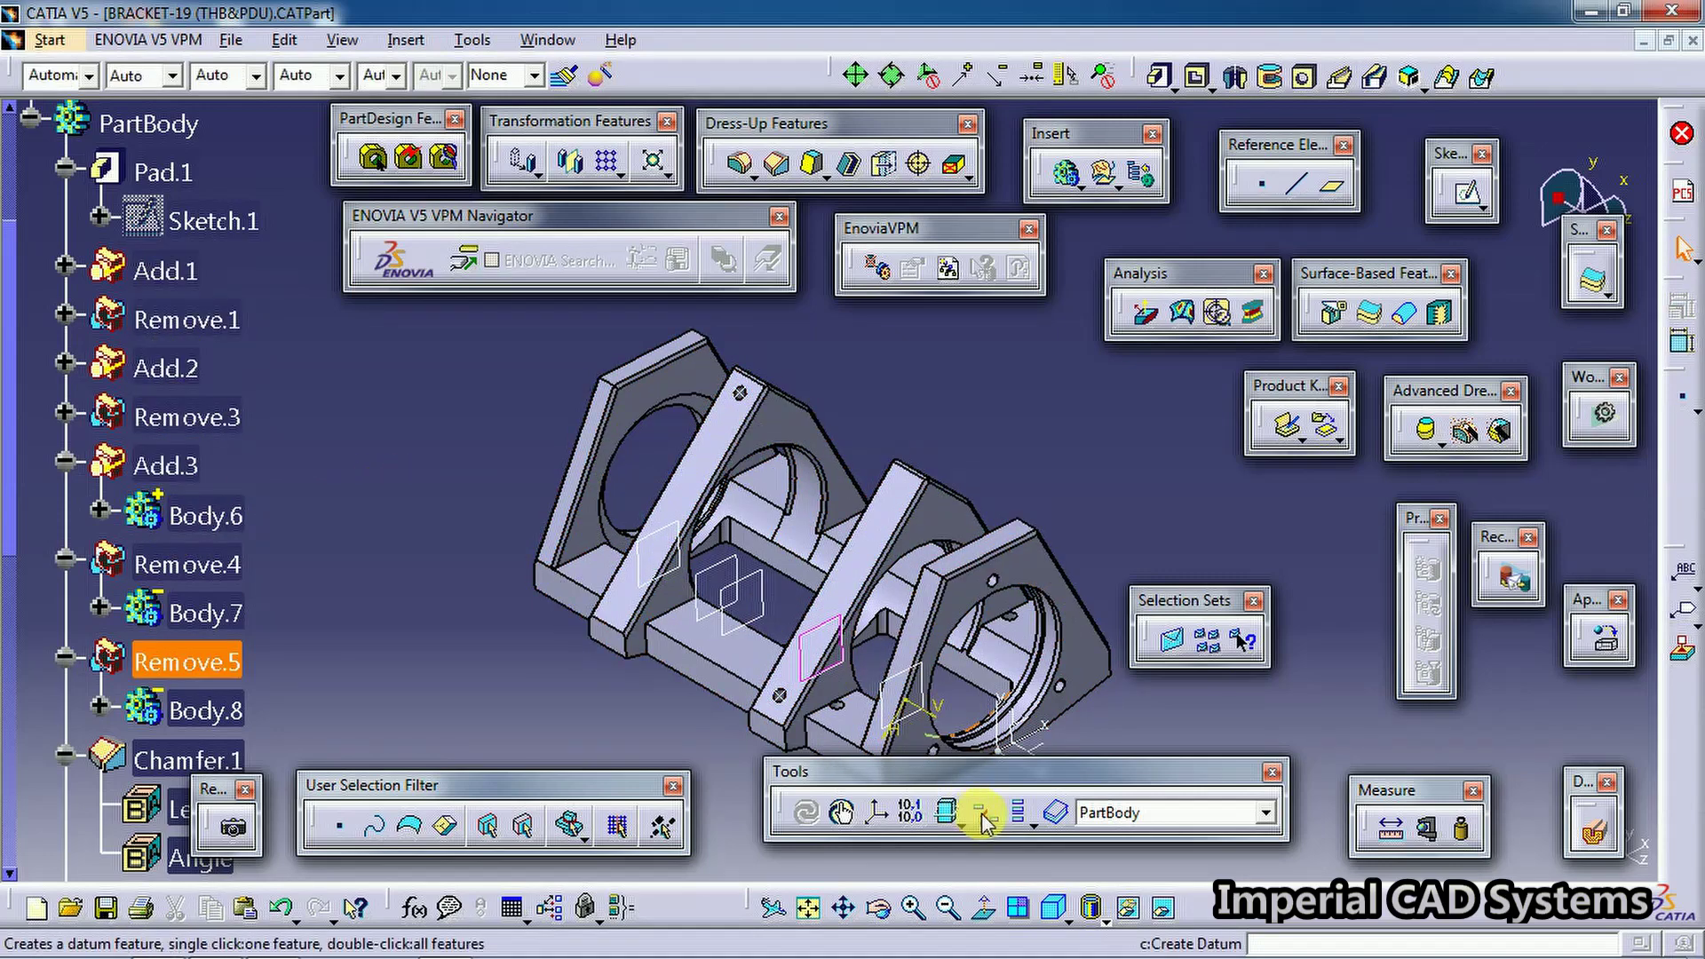
{"action": "left_click", "coordinate": [1023, 826]}
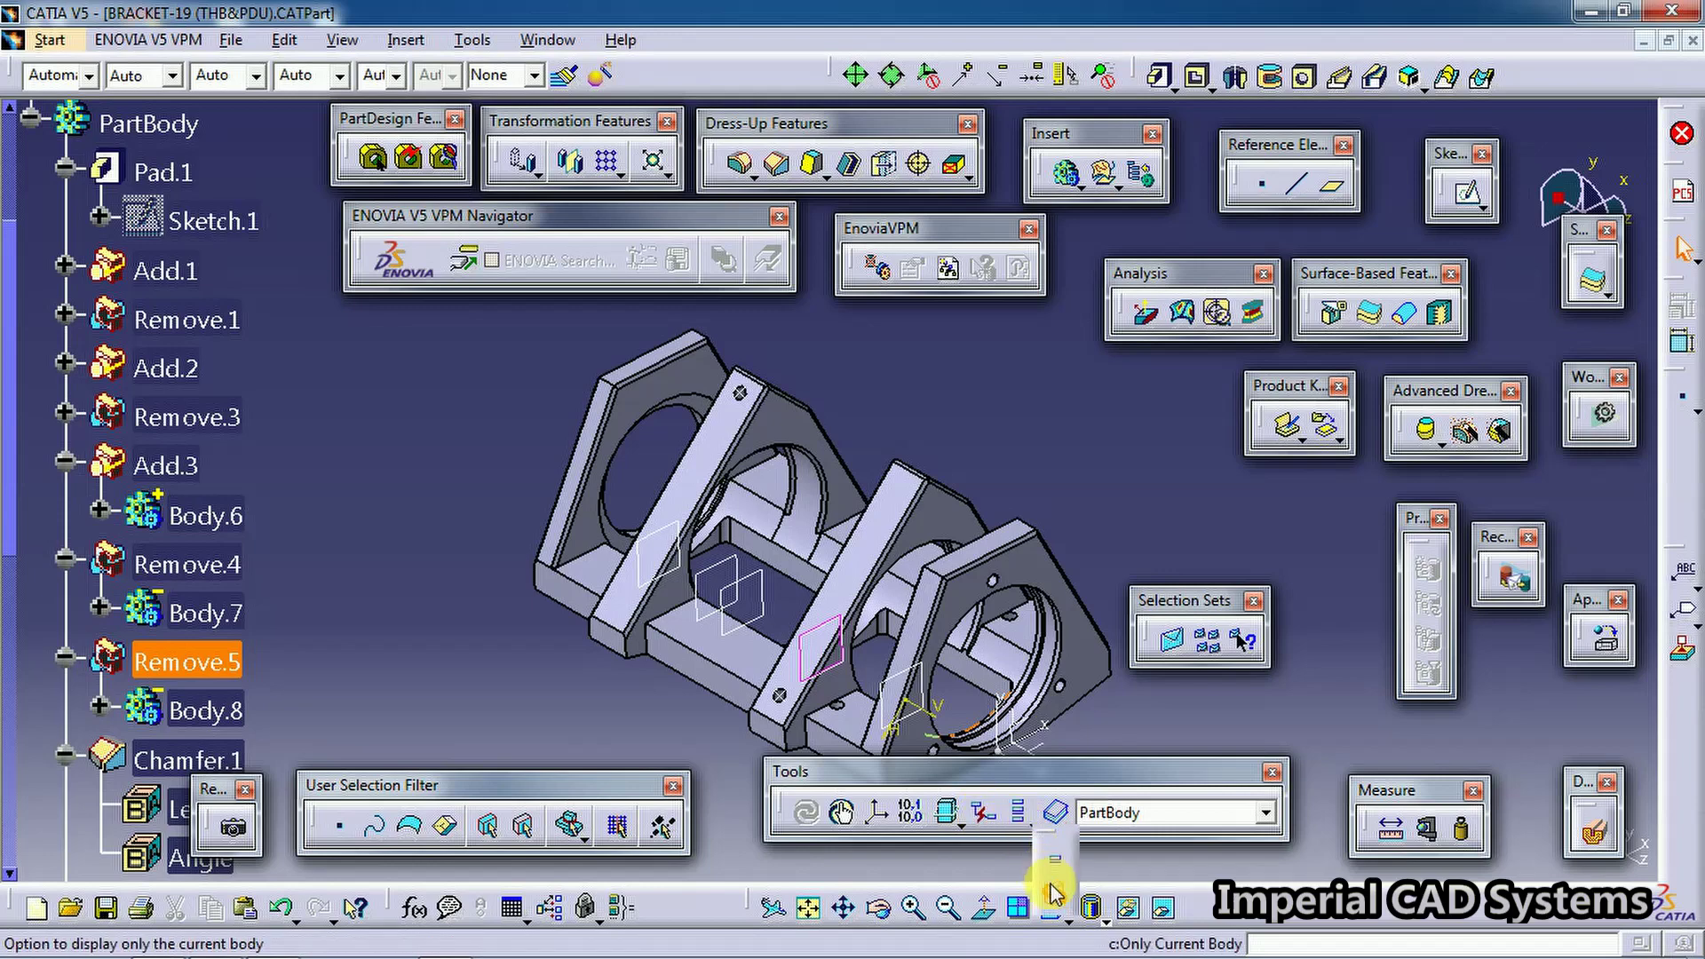
{"action": "left_click", "coordinate": [1053, 904]}
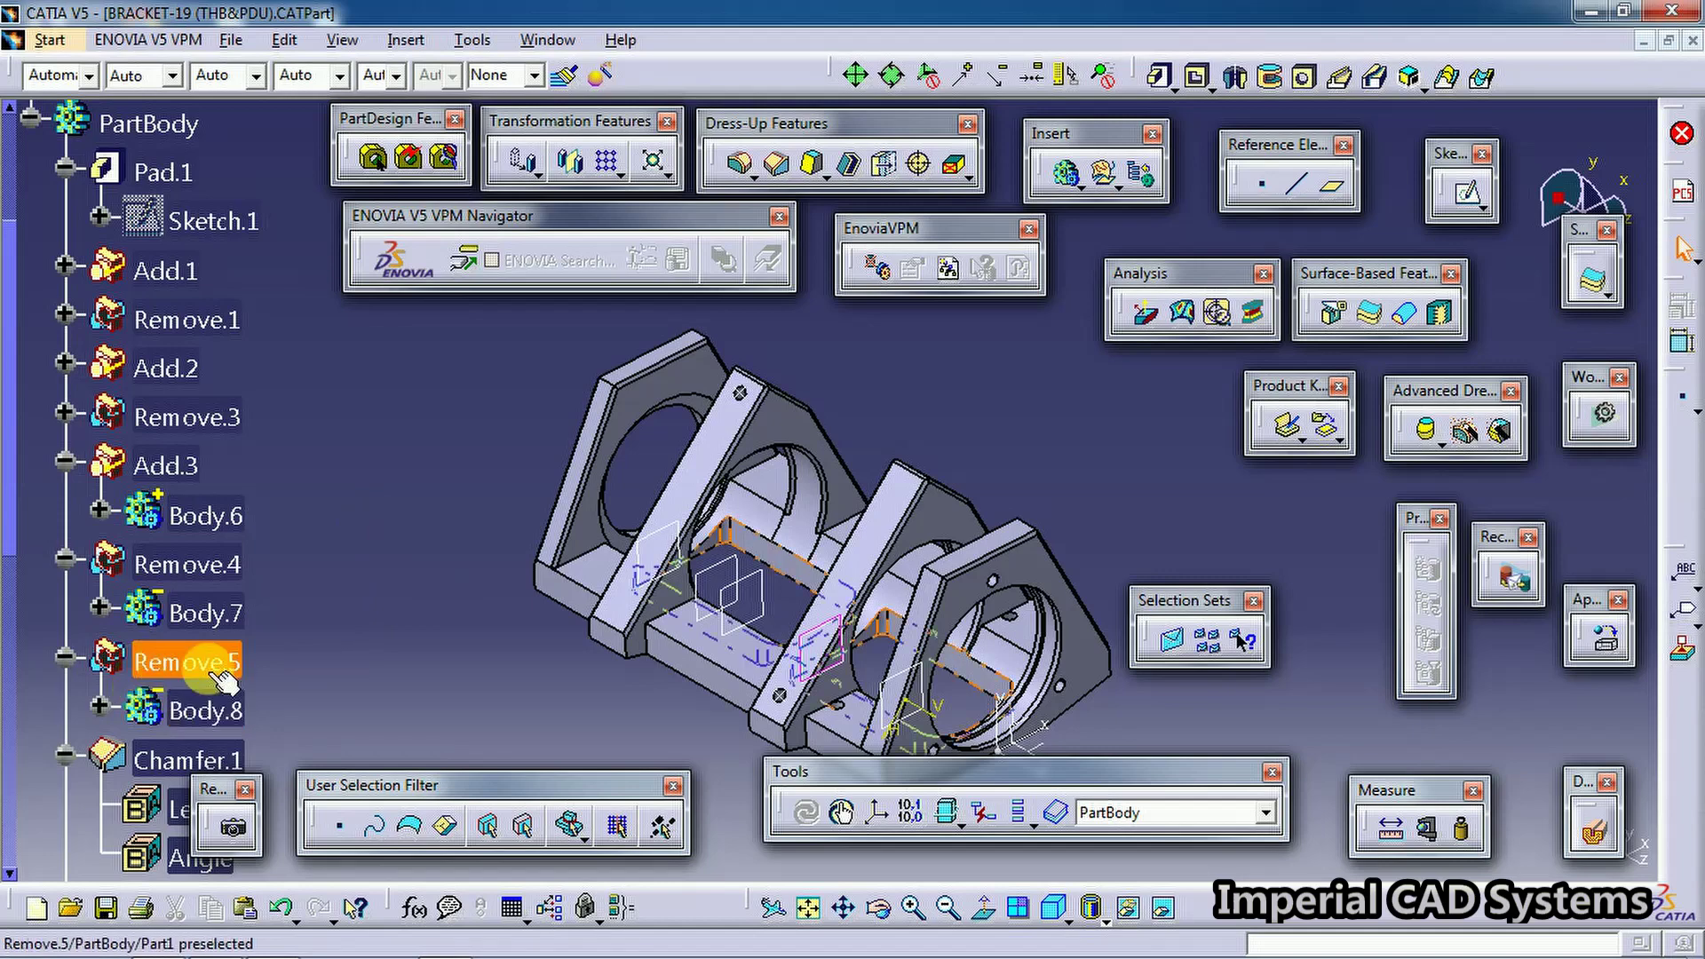
Collapse Chamfer.1 and Chamfer.2, expand Body.16 and open Sketch.29 for editing
{"action": "left_click", "coordinate": [65, 754]}
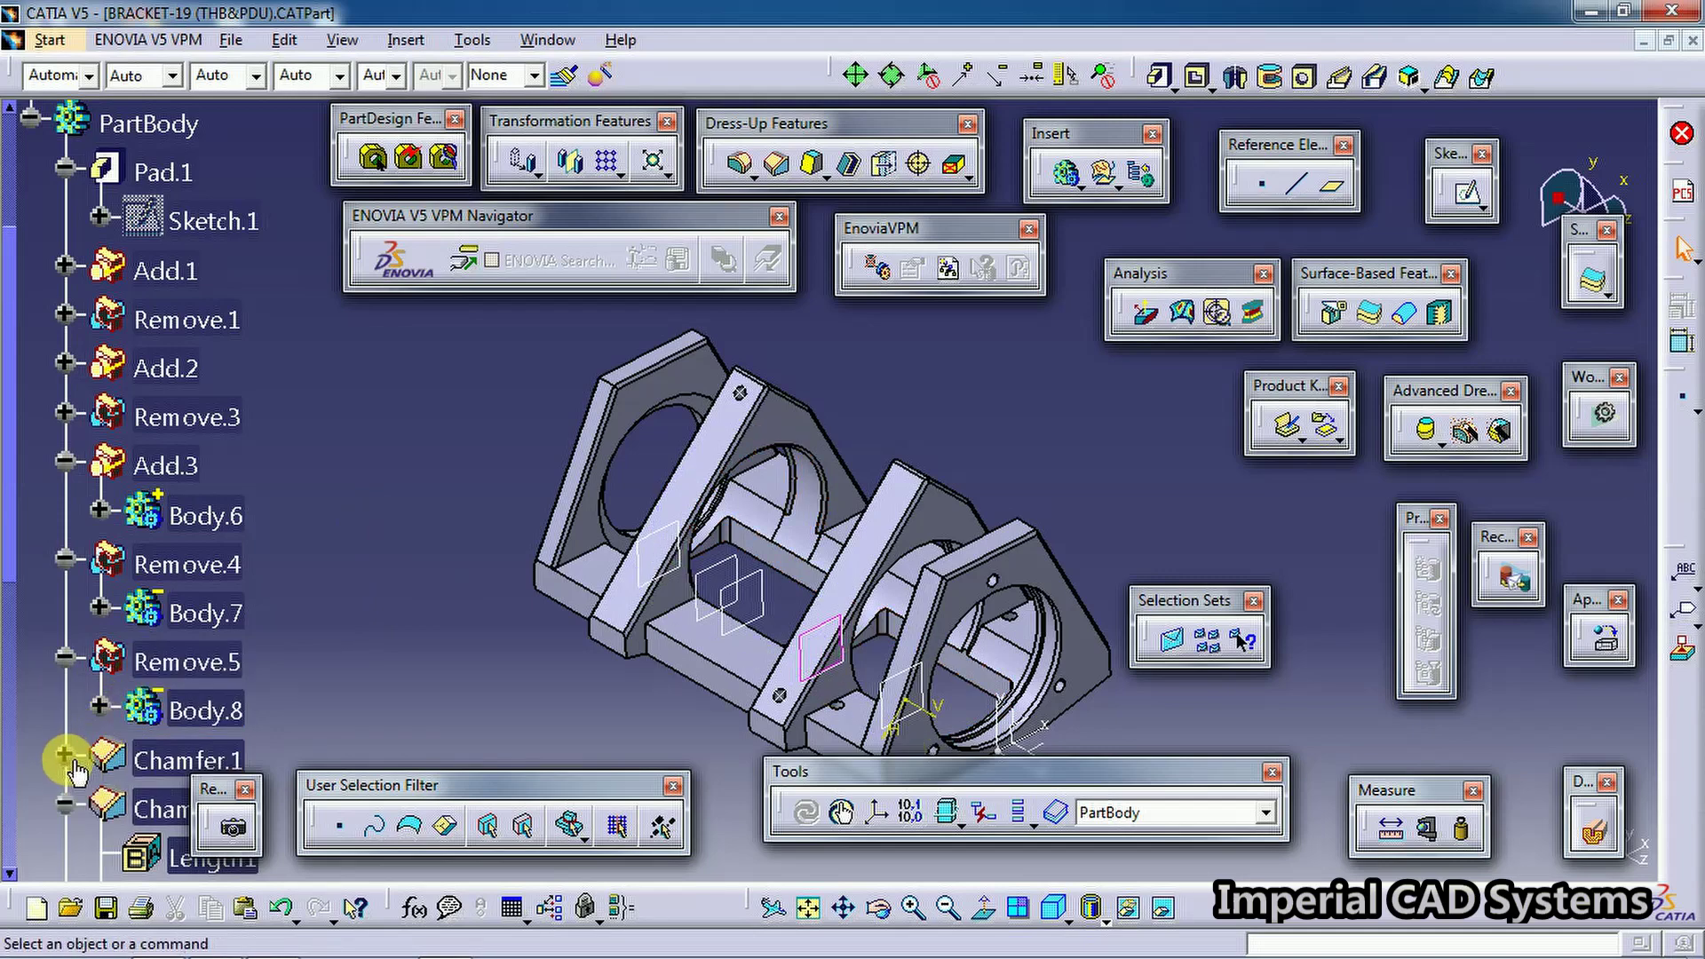
{"action": "left_click", "coordinate": [66, 804]}
{"action": "scroll", "coordinate": [160, 666], "scroll_direction": "down", "scroll_amount": 3}
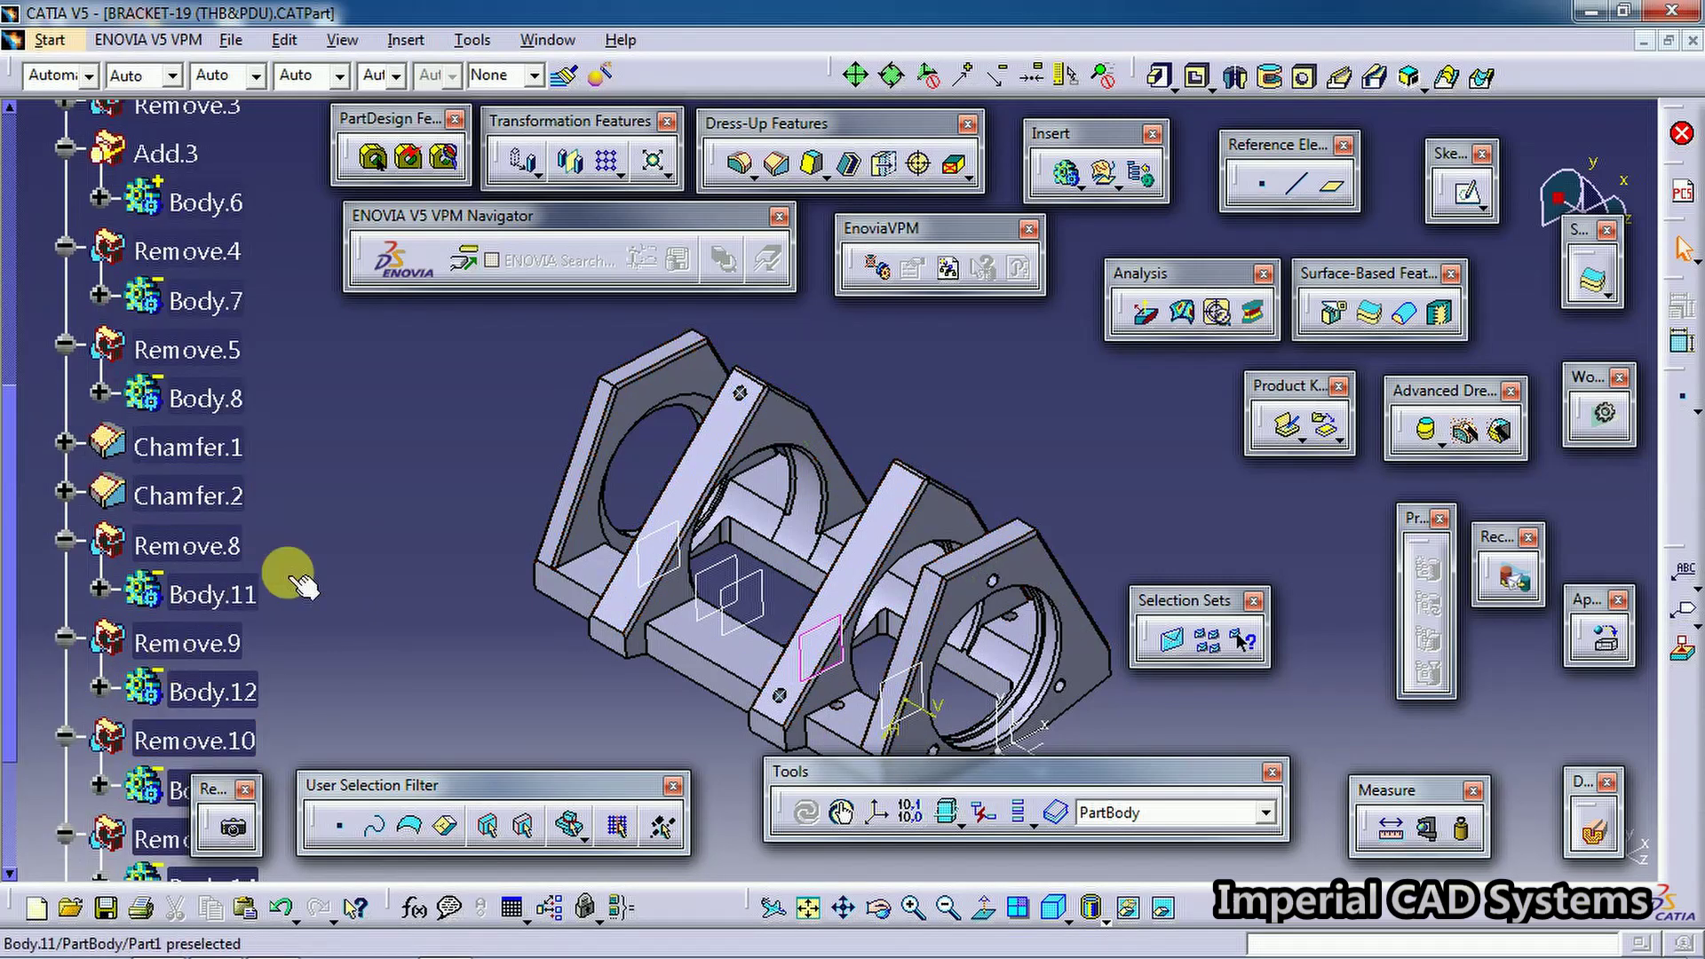
{"action": "scroll", "coordinate": [364, 560], "scroll_direction": "down", "scroll_amount": 5}
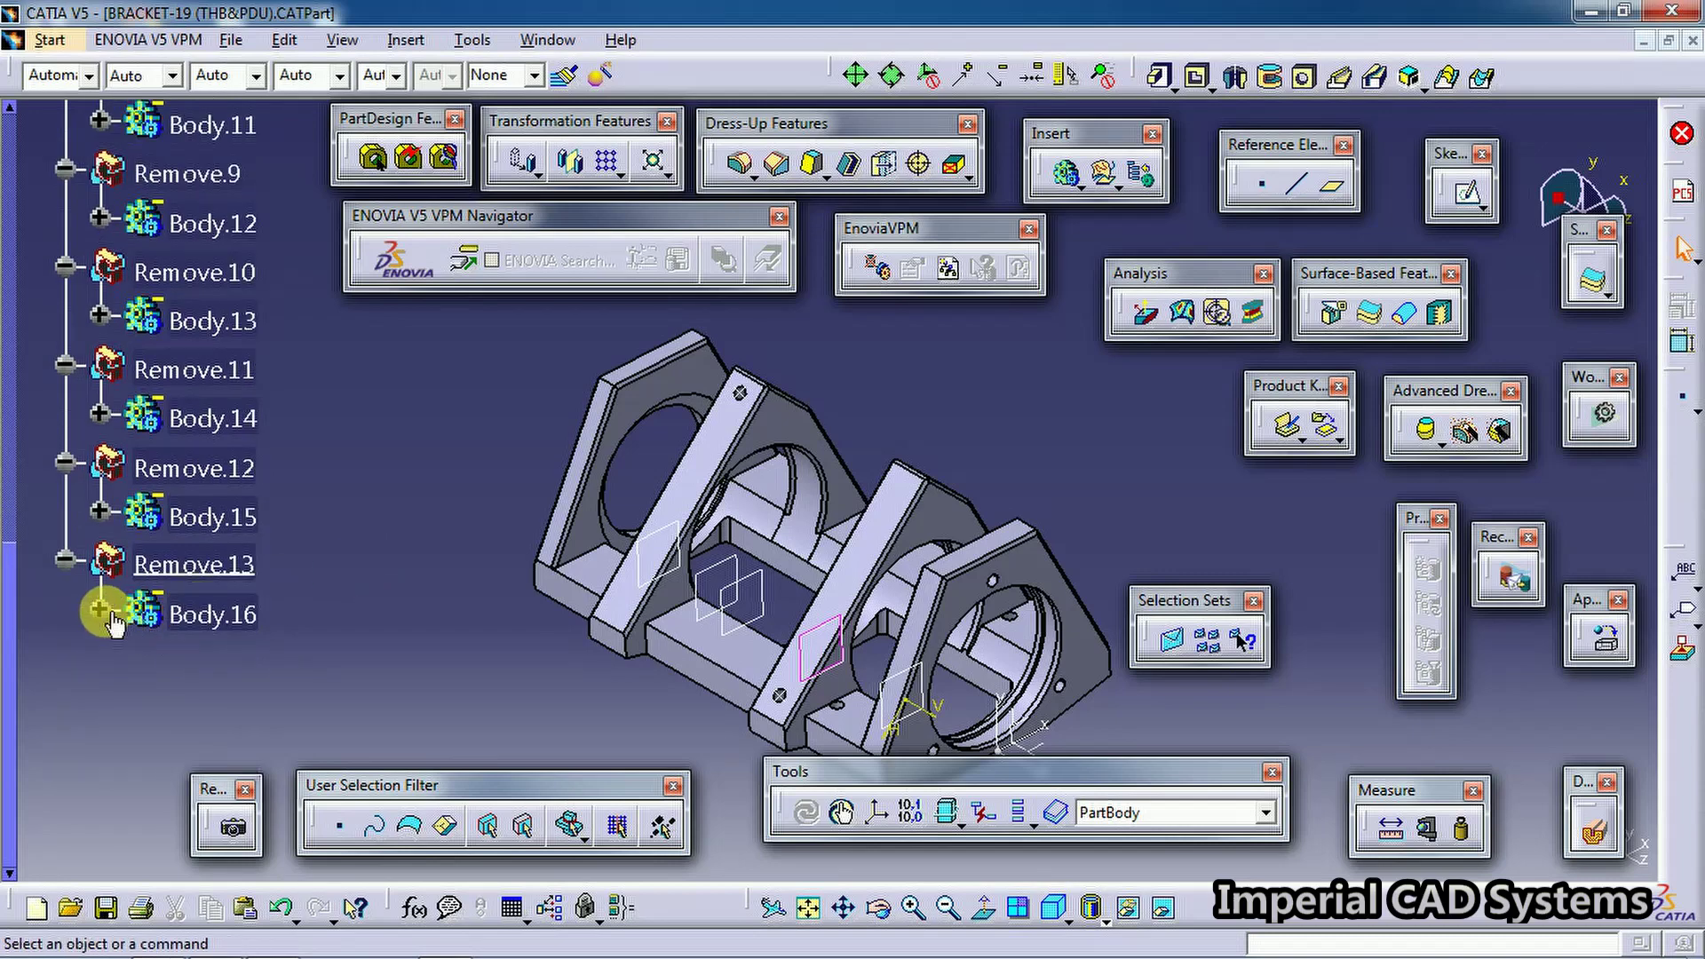
{"action": "left_click", "coordinate": [100, 610]}
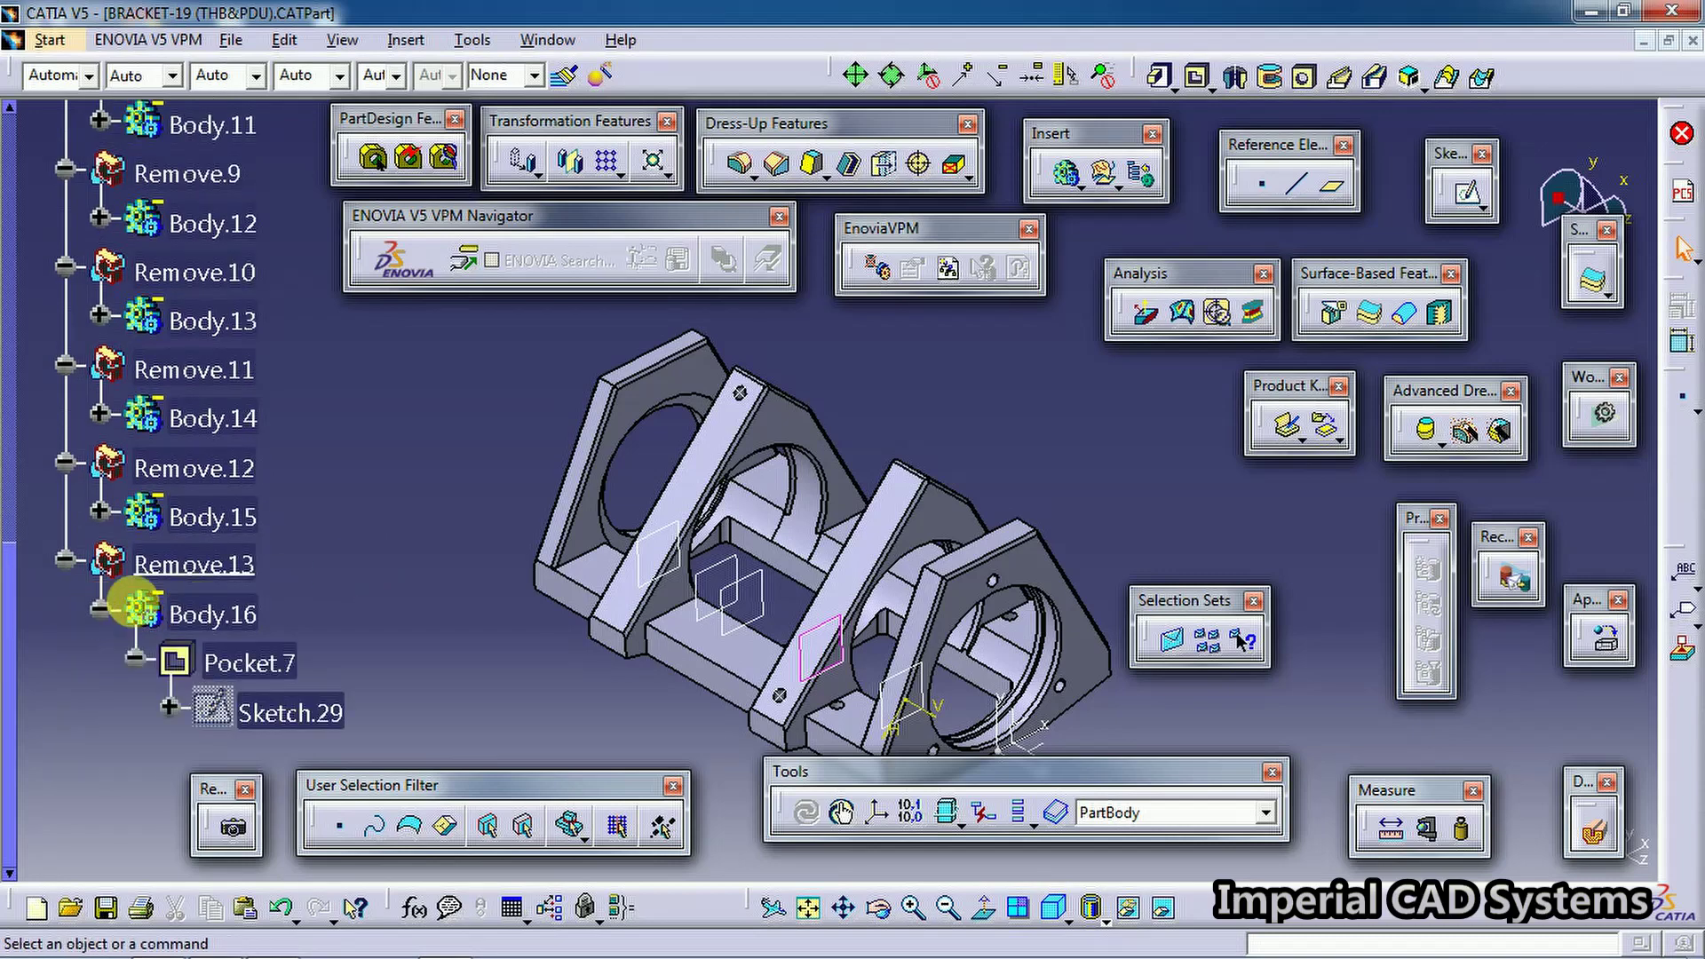
{"action": "double_click", "coordinate": [284, 713]}
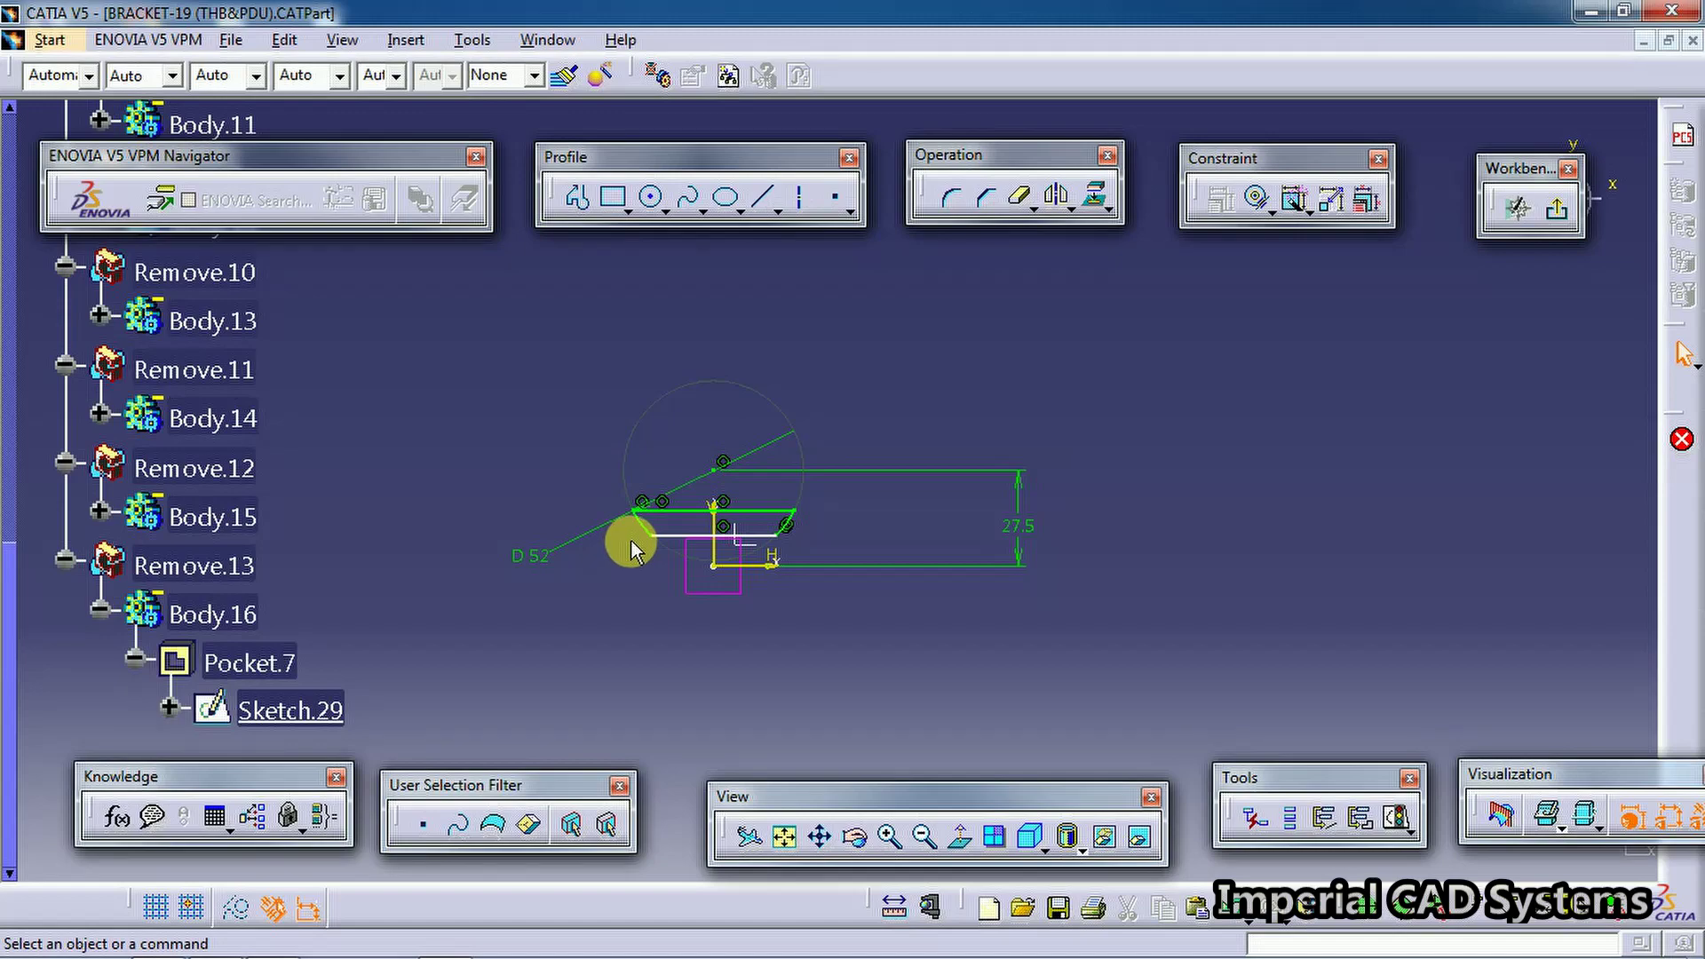
Expand Body.14 and review Sketch.25, the profile behind Hole.3
{"action": "left_click", "coordinate": [1559, 210]}
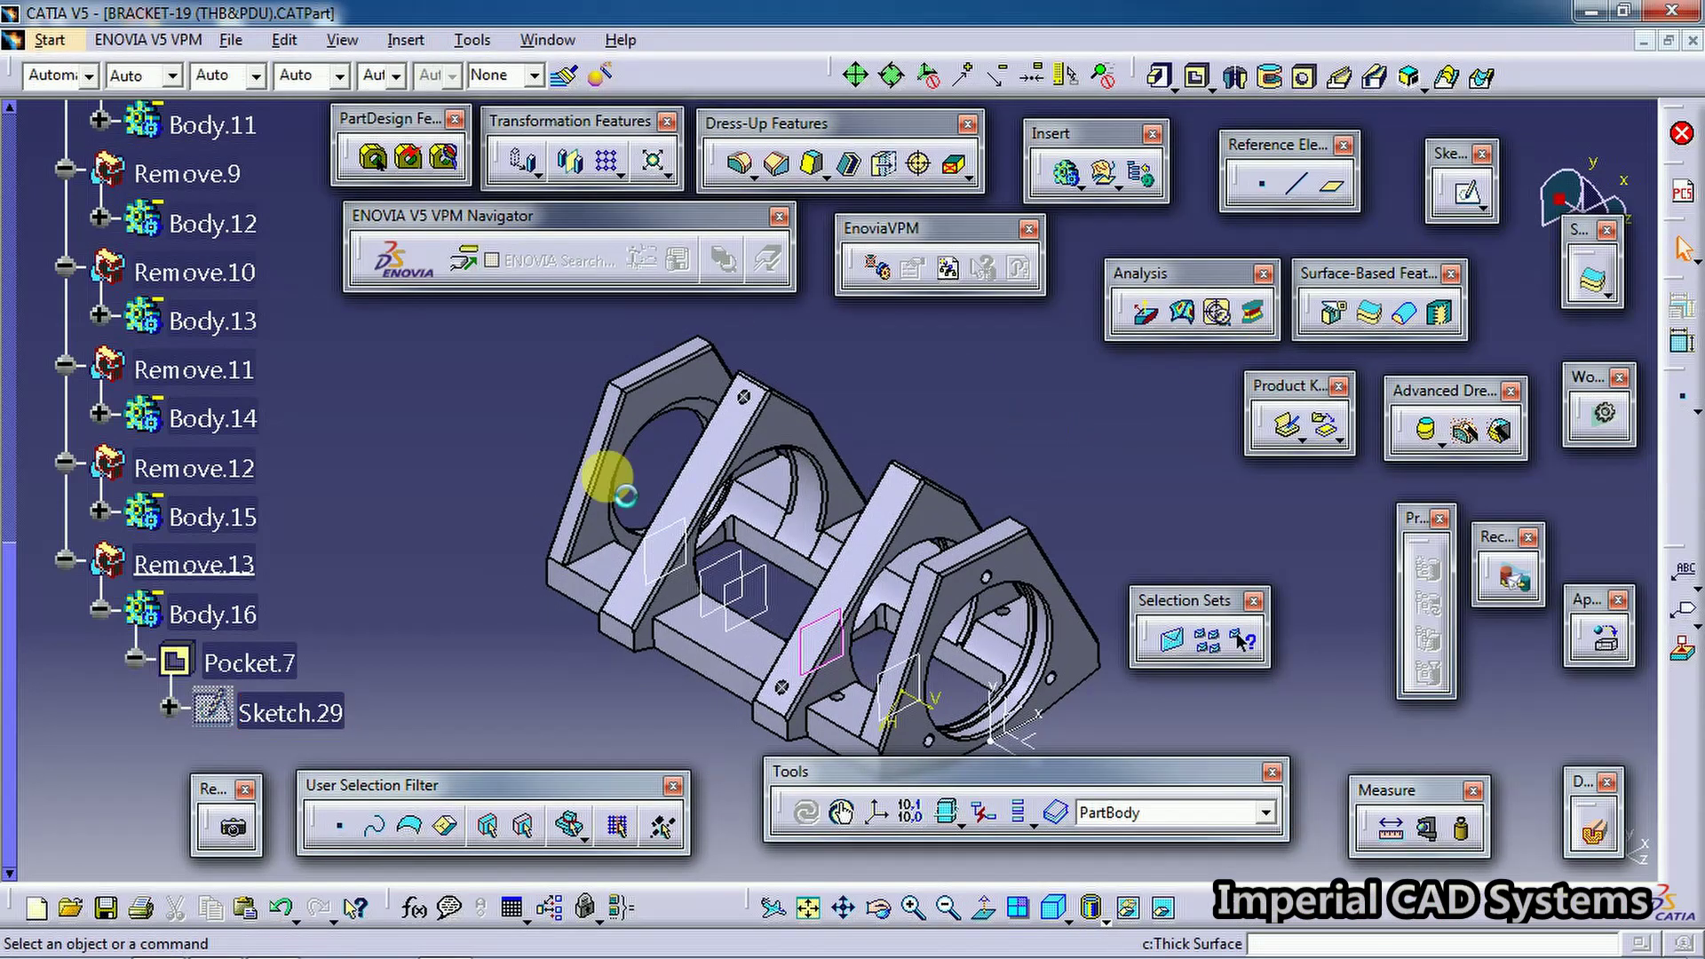
{"action": "left_click", "coordinate": [100, 414]}
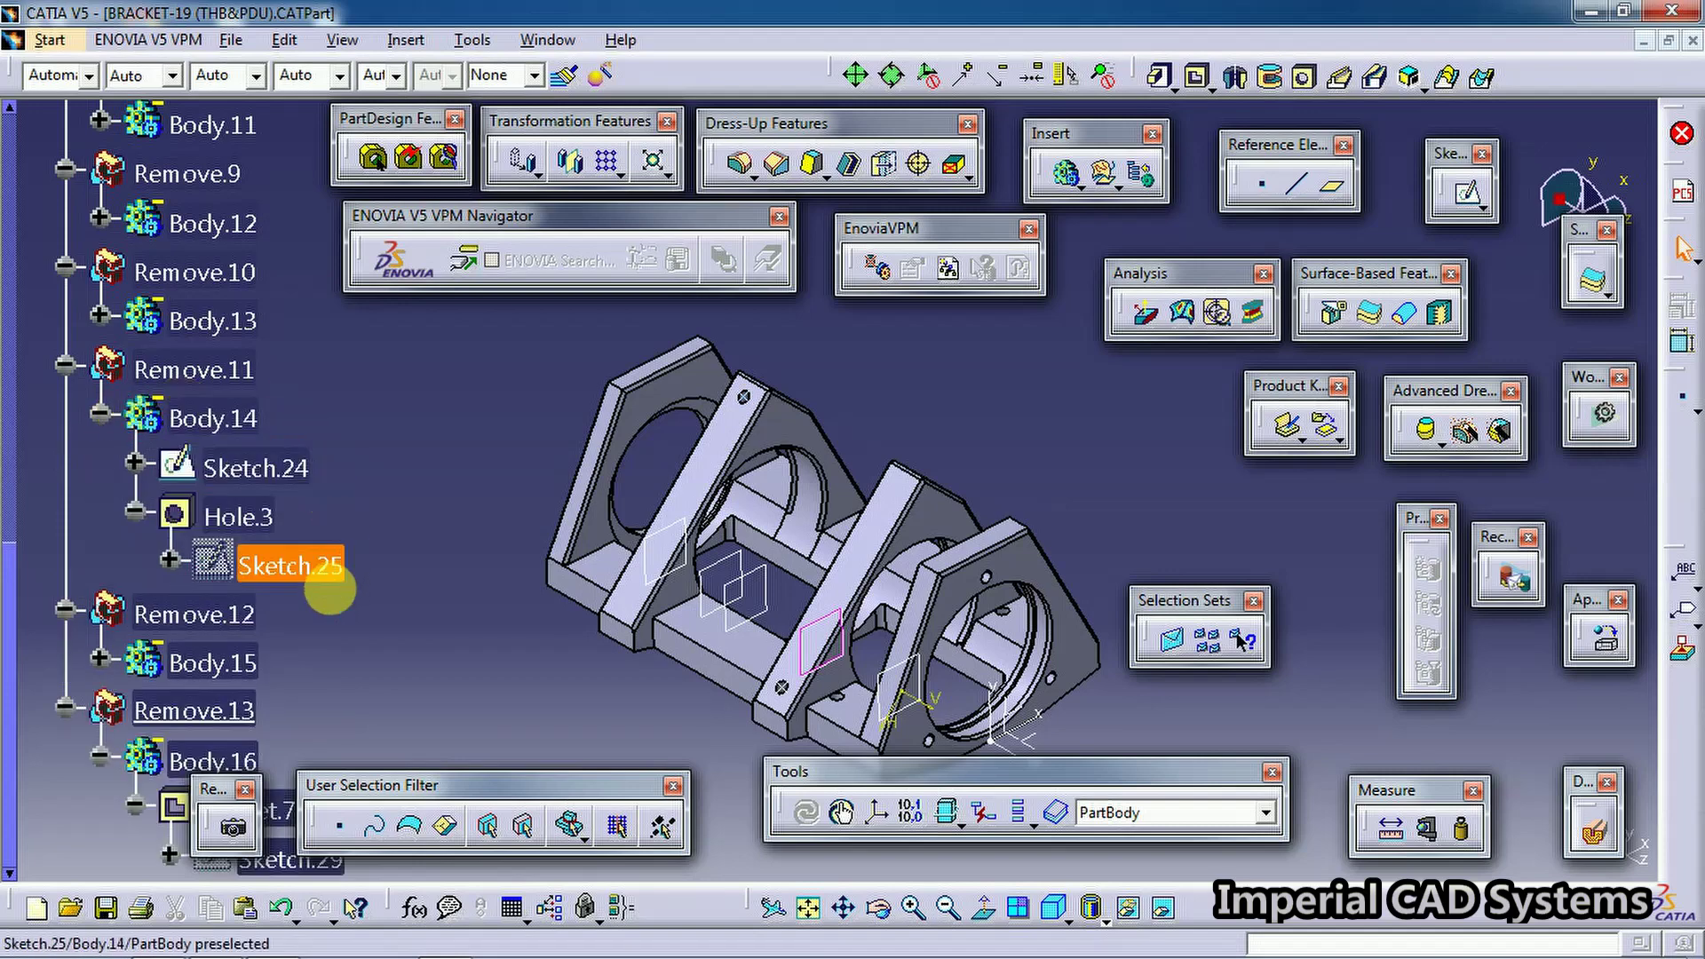
{"action": "double_click", "coordinate": [293, 566]}
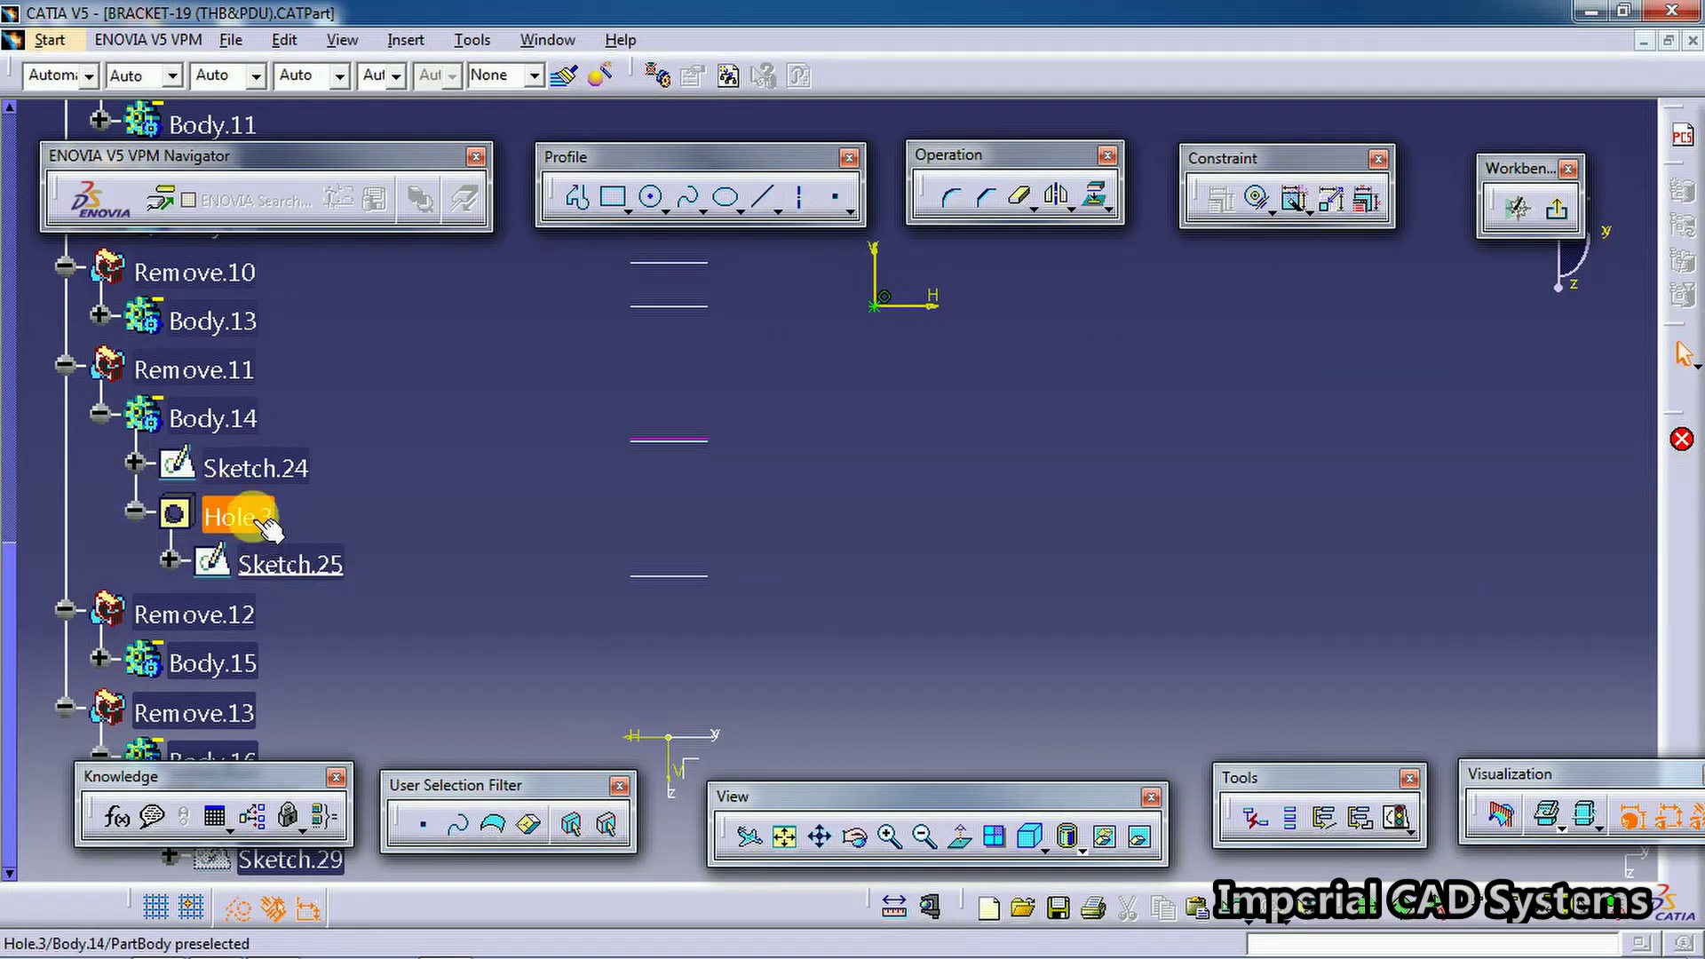
{"action": "left_click", "coordinate": [1556, 210]}
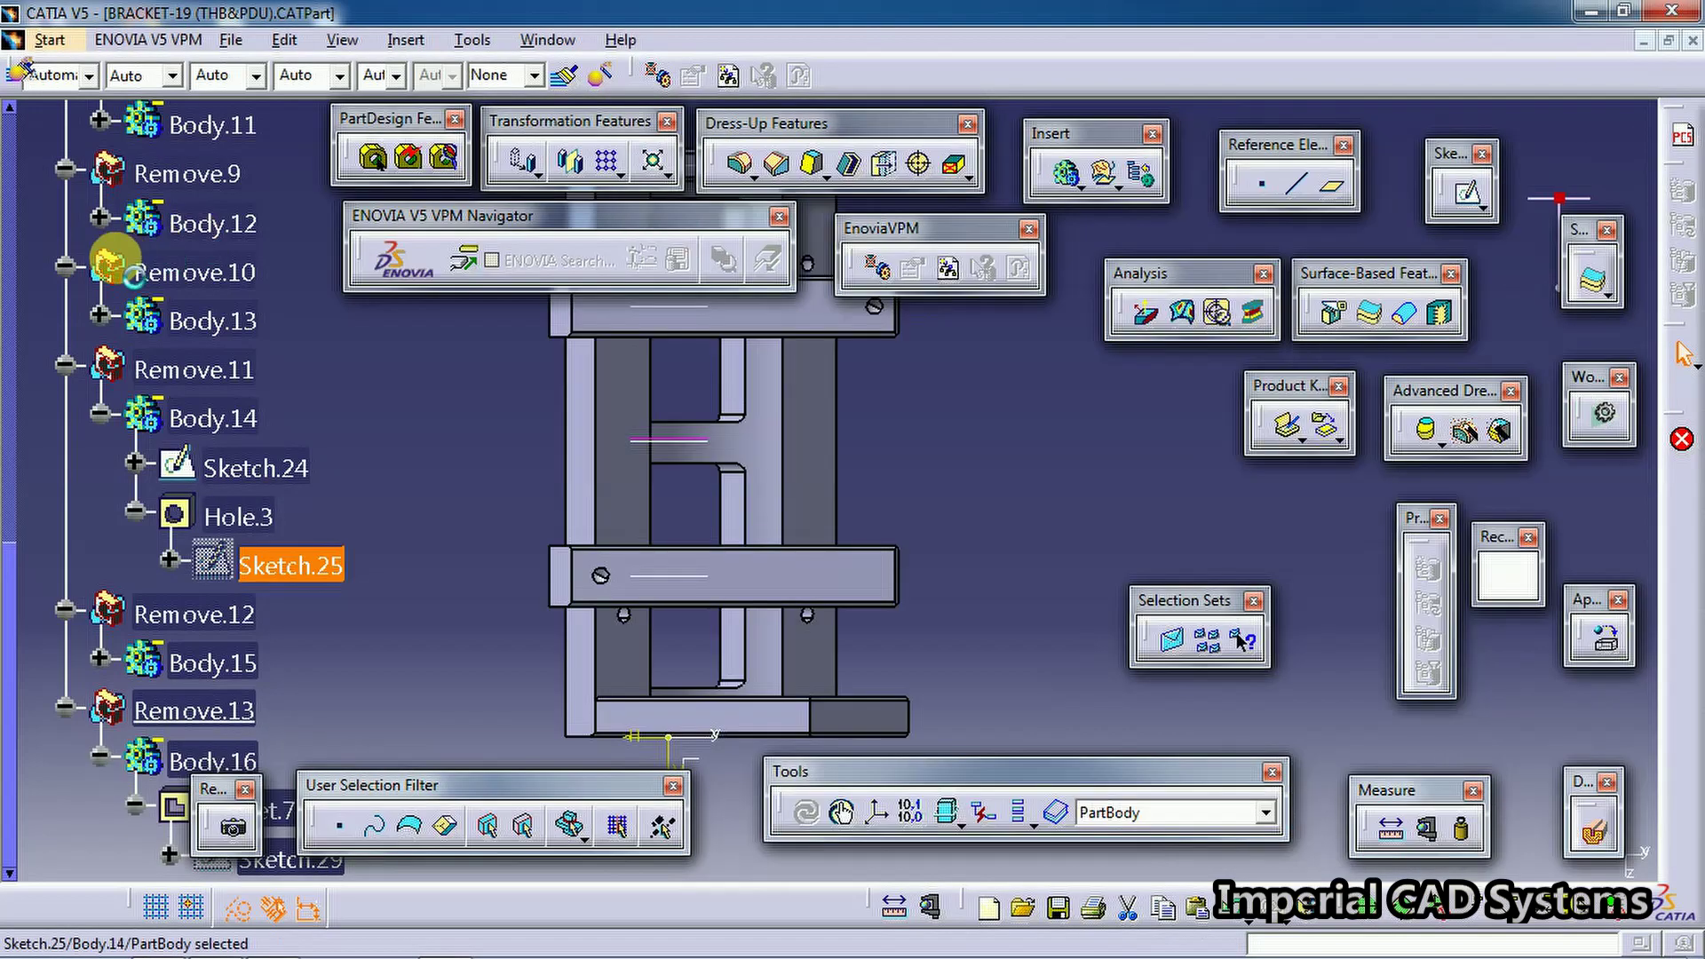
Expand Body.12 and open Pocket.5's Sketch.18, centred on its dimensions
{"action": "left_click", "coordinate": [102, 218]}
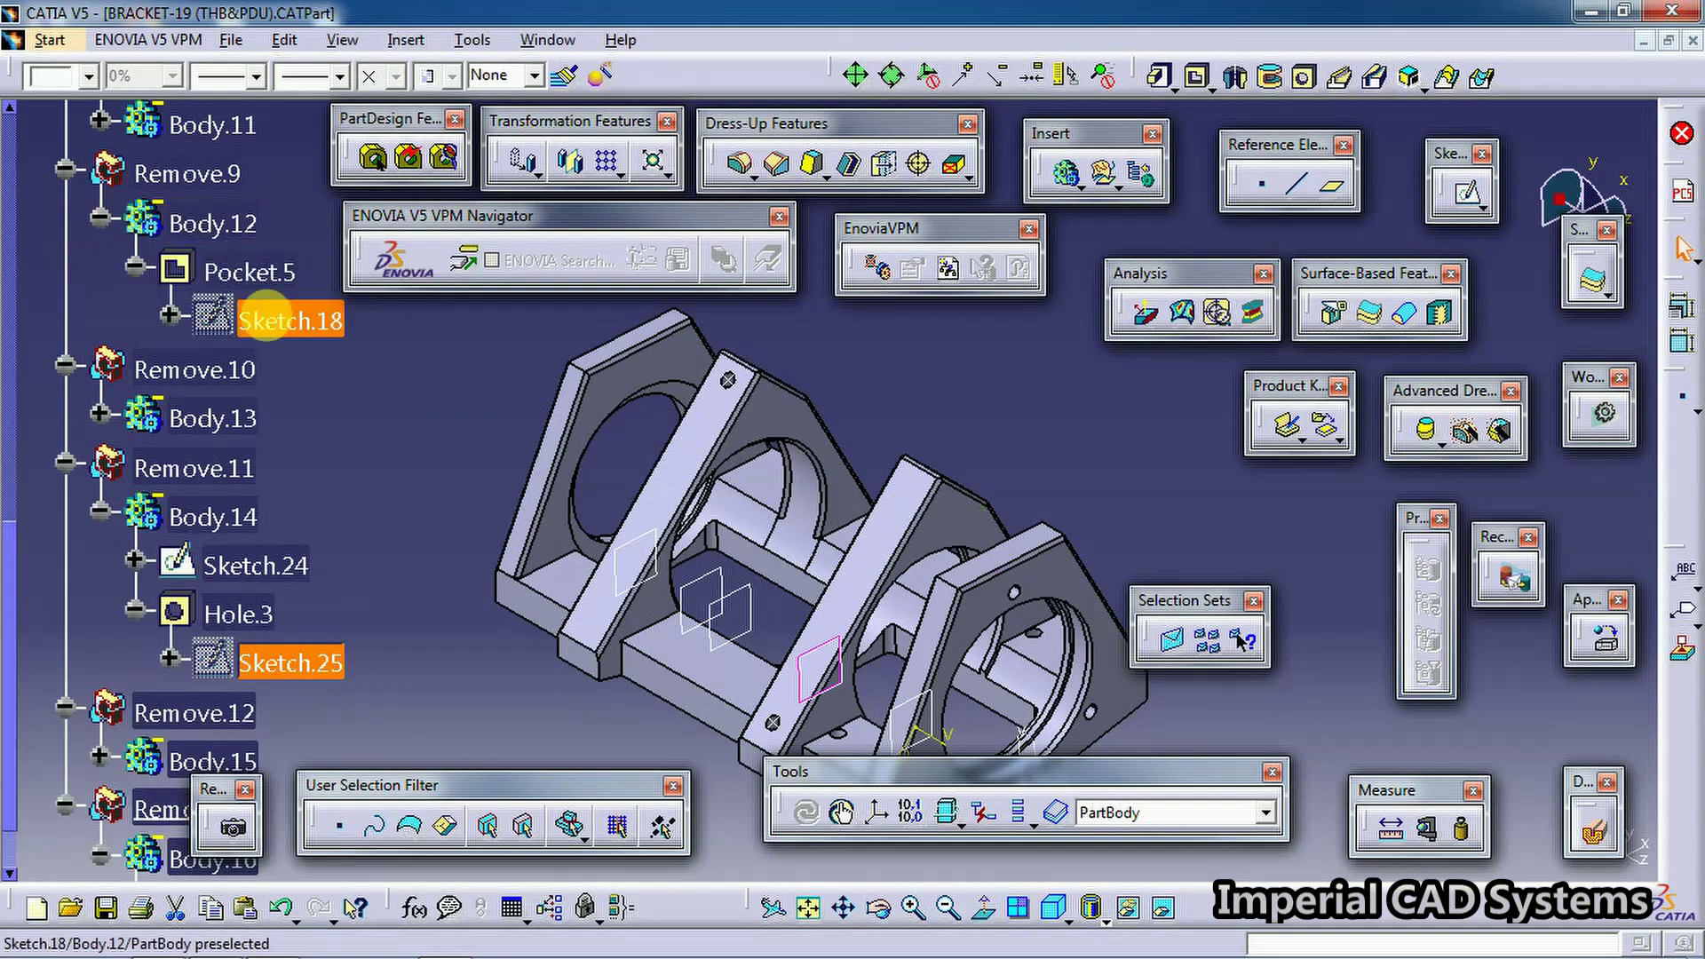
{"action": "double_click", "coordinate": [293, 328]}
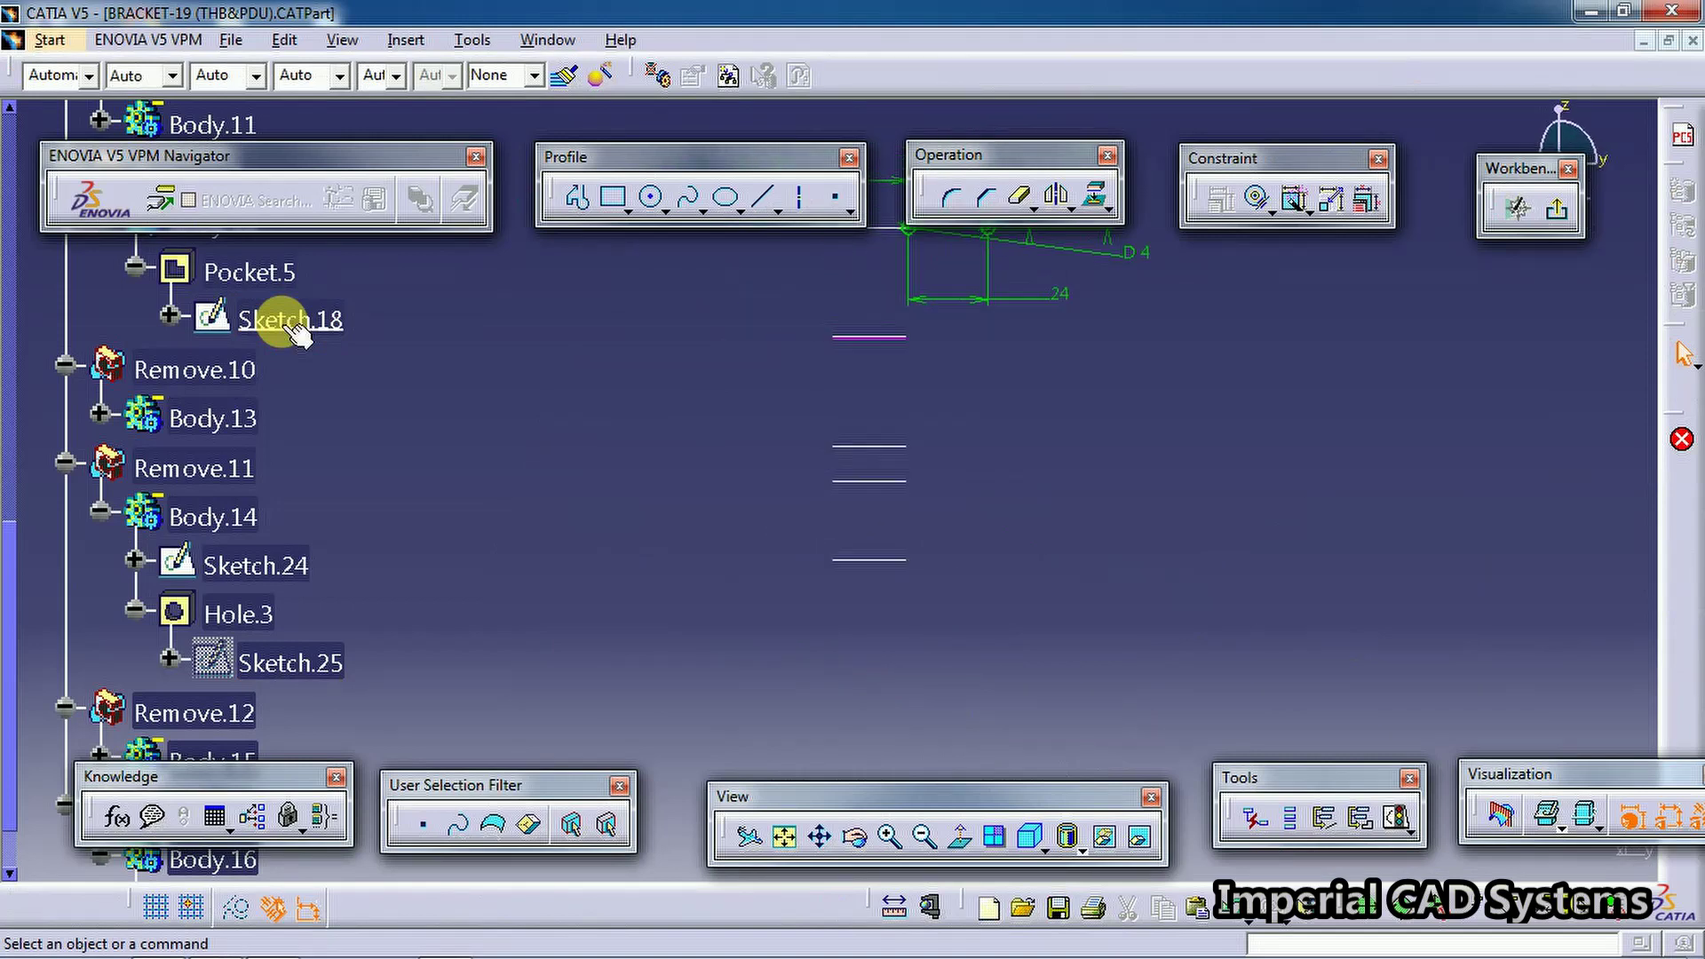
{"action": "middle_click_drag", "start_coordinate": [724, 518], "coordinate": [668, 633]}
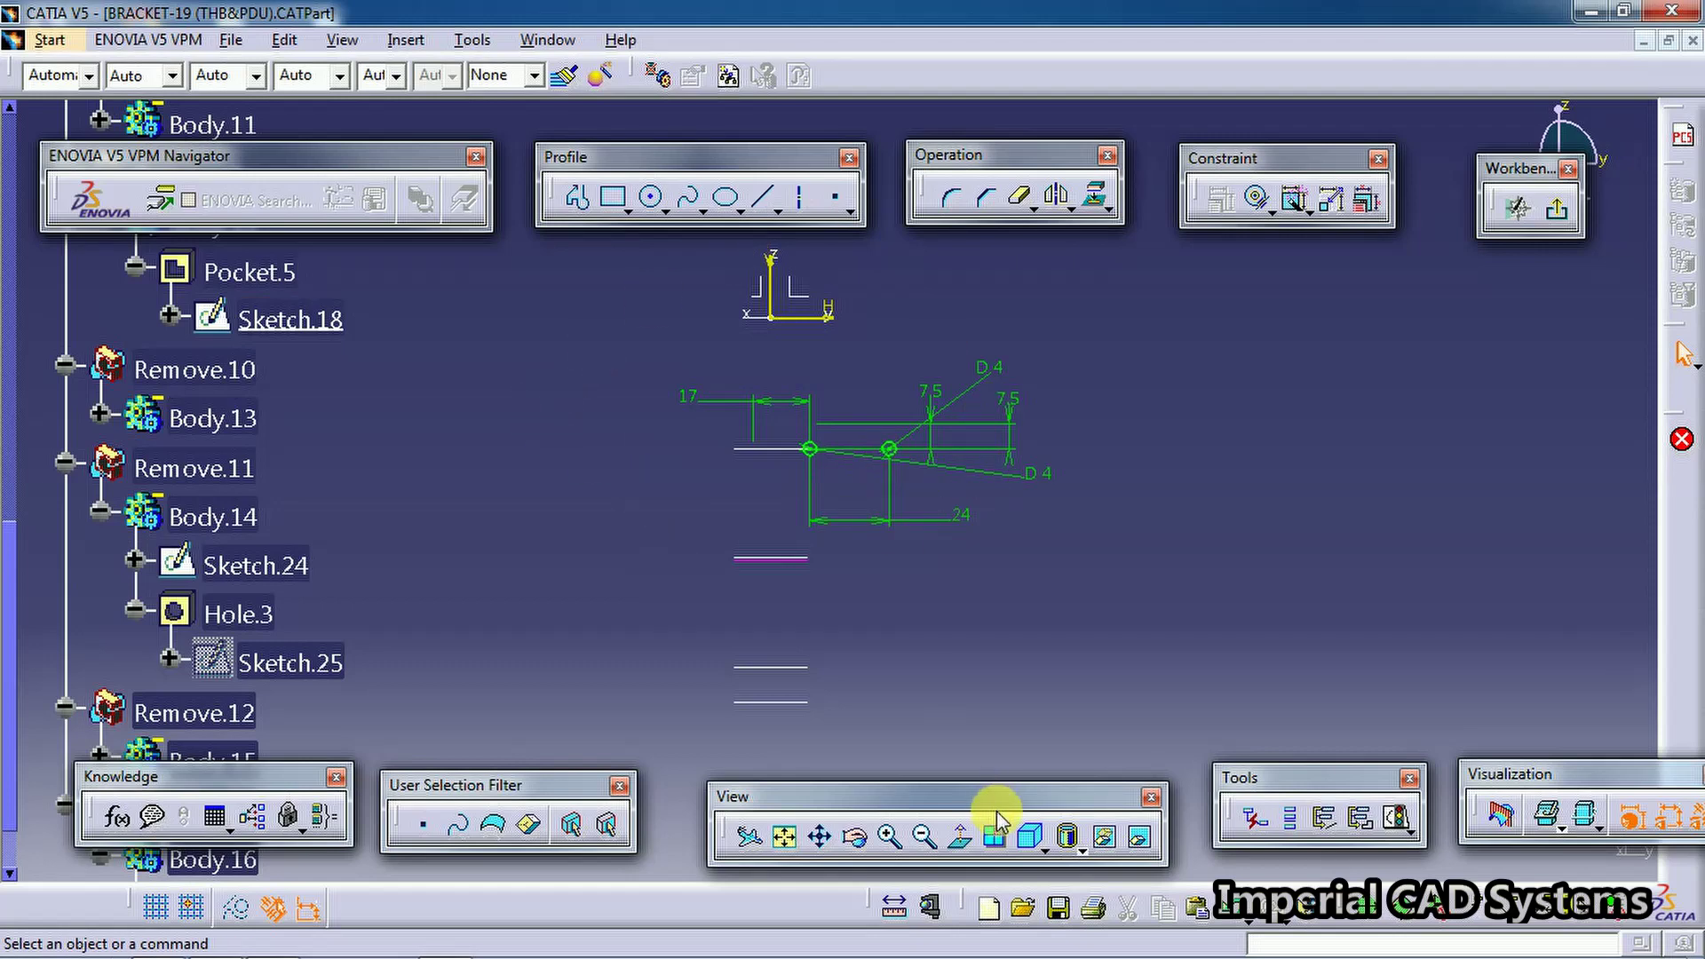
Switch to Only Current Operated Solid and reopen Sketch.29 in an oblique view
{"action": "left_click", "coordinate": [1558, 211]}
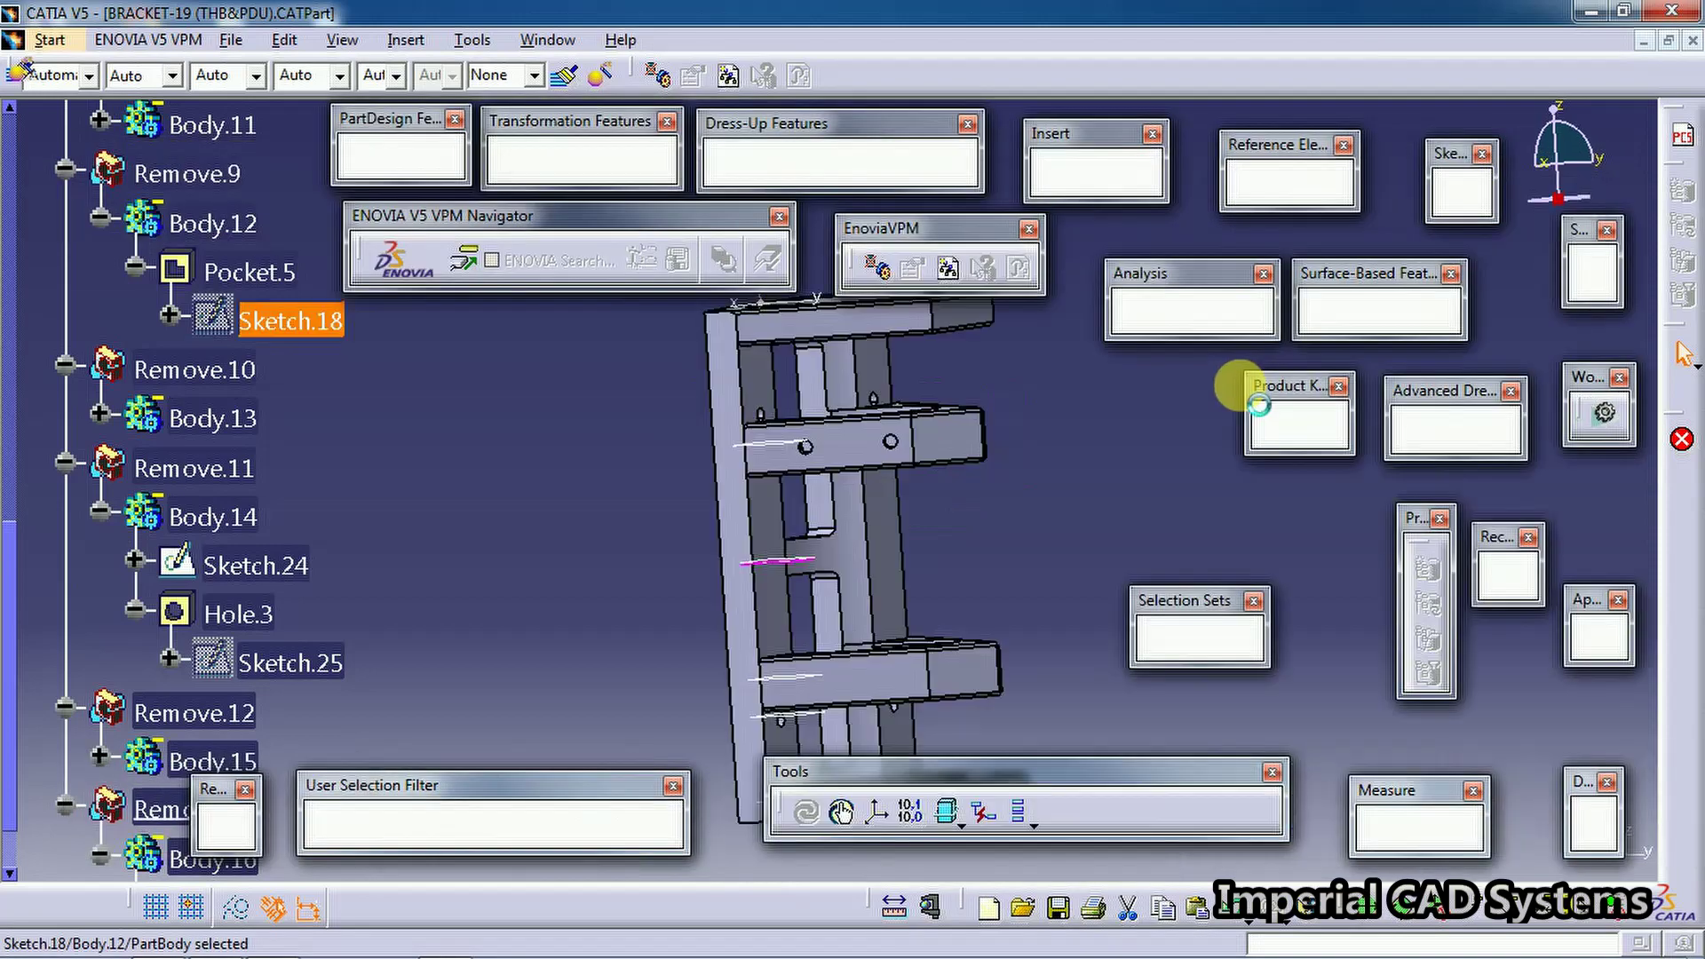
{"action": "left_click", "coordinate": [1064, 582]}
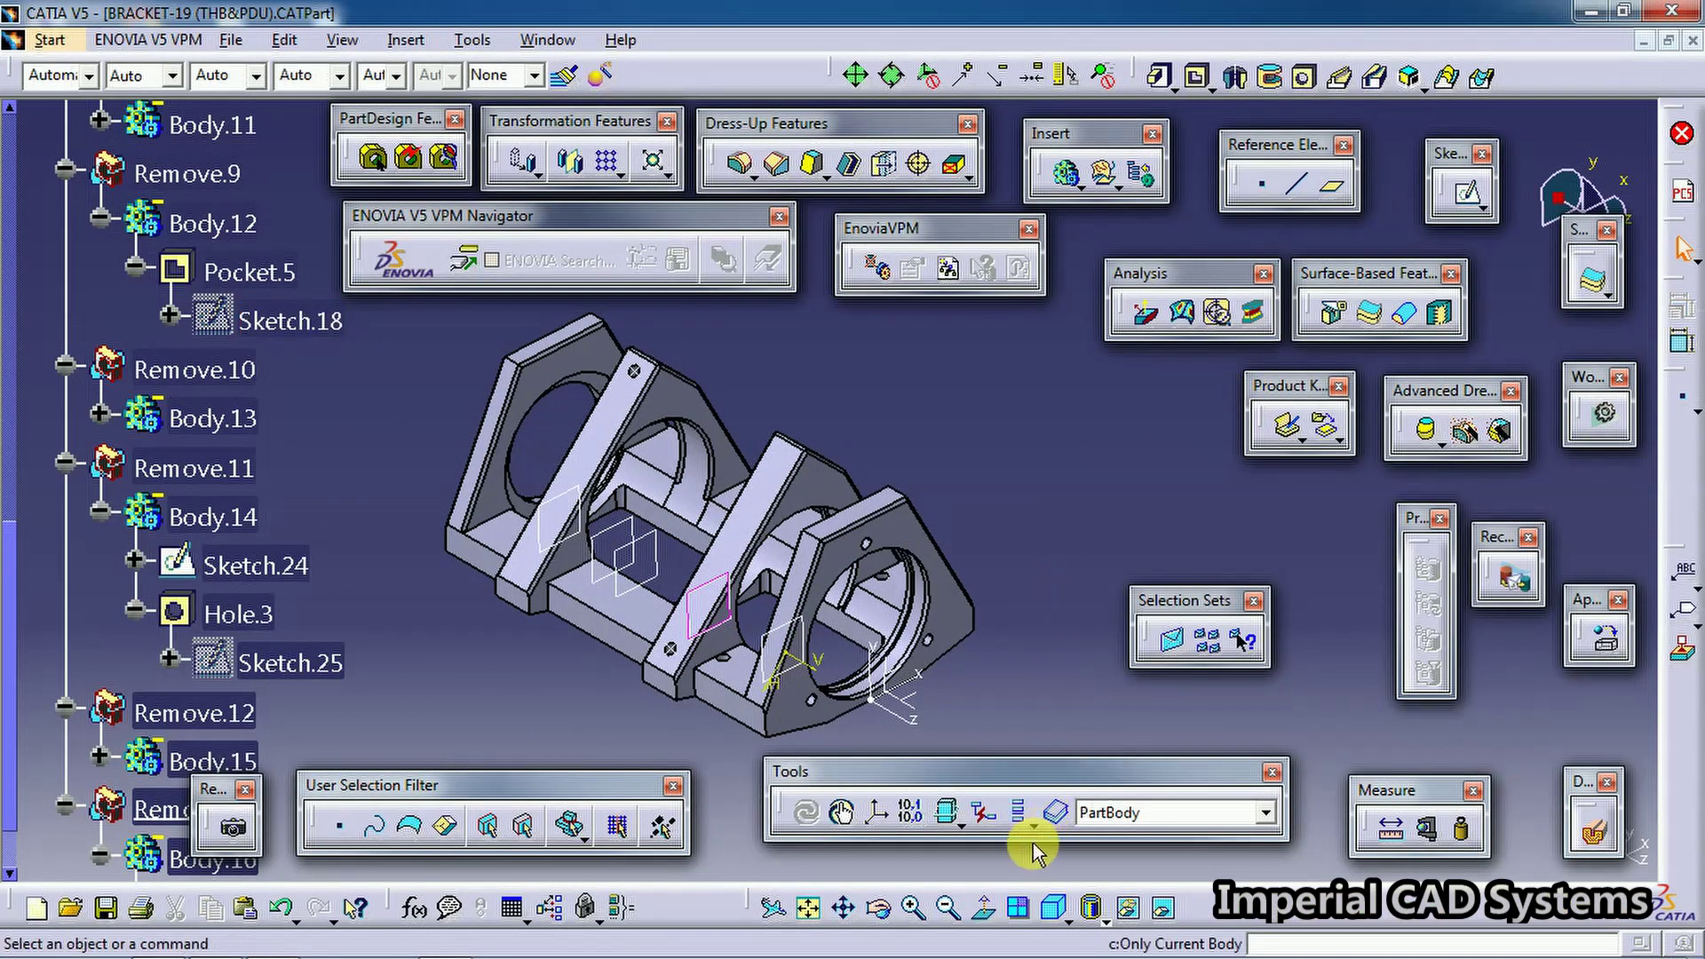
{"action": "left_click", "coordinate": [1032, 824]}
{"action": "left_click", "coordinate": [1052, 896]}
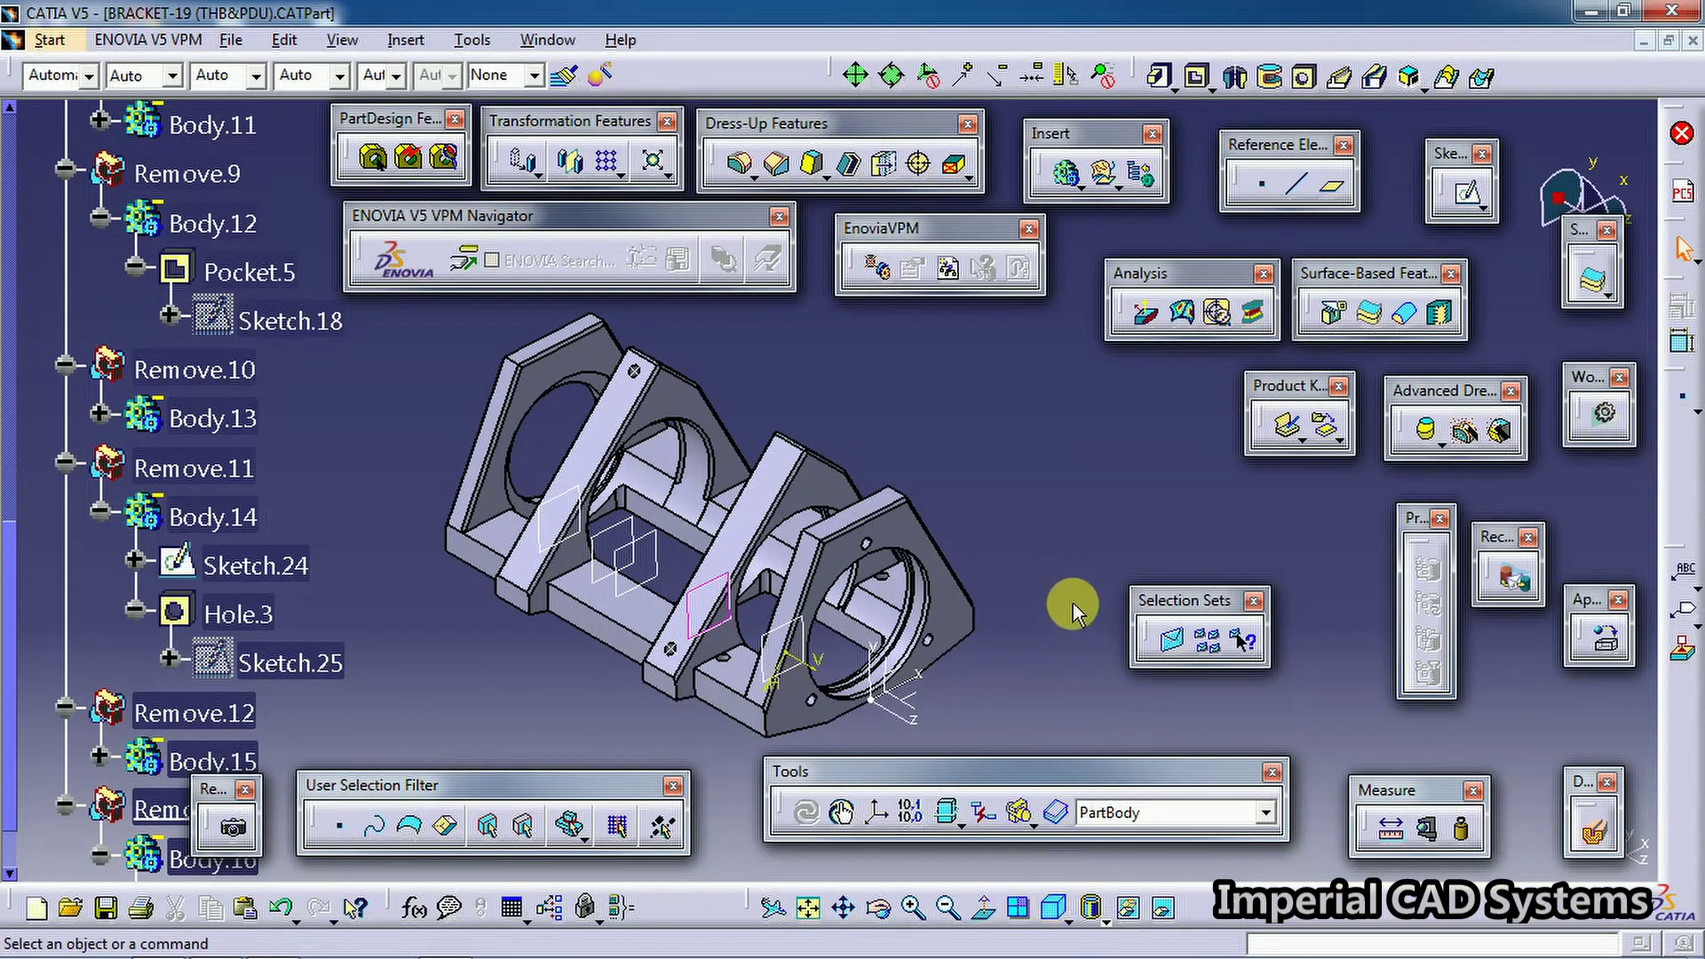
{"action": "scroll", "coordinate": [324, 622], "scroll_direction": "down", "scroll_amount": 3}
{"action": "scroll", "coordinate": [324, 624], "scroll_direction": "down", "scroll_amount": 3}
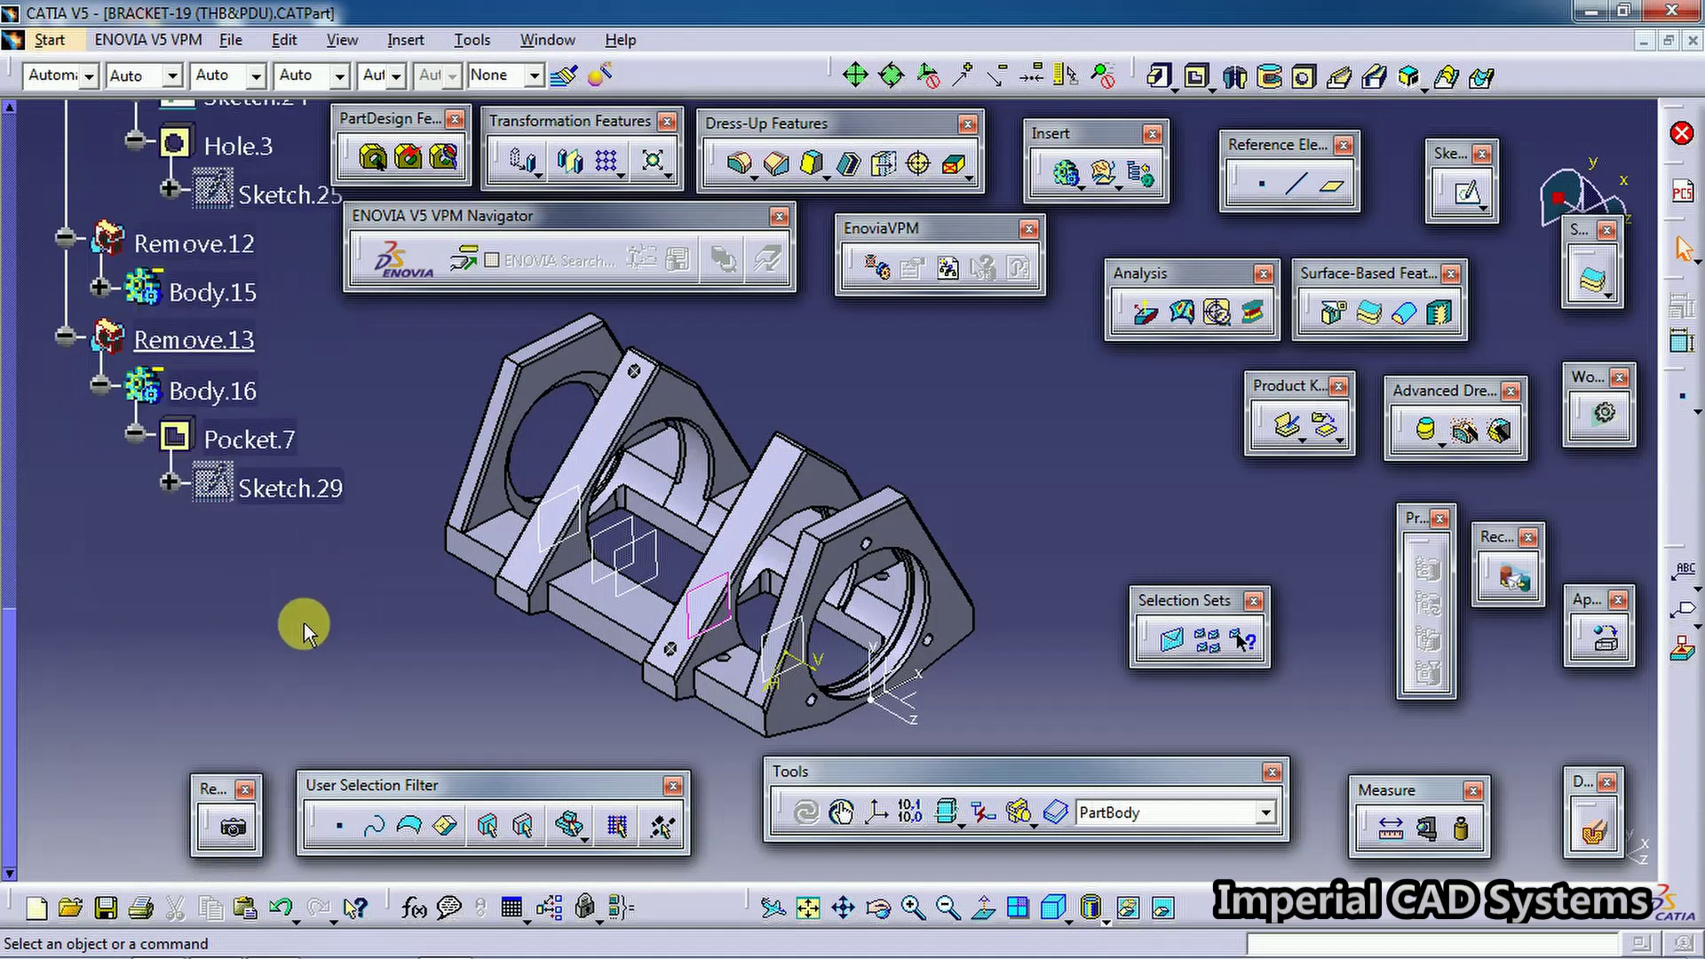
{"action": "double_click", "coordinate": [307, 488]}
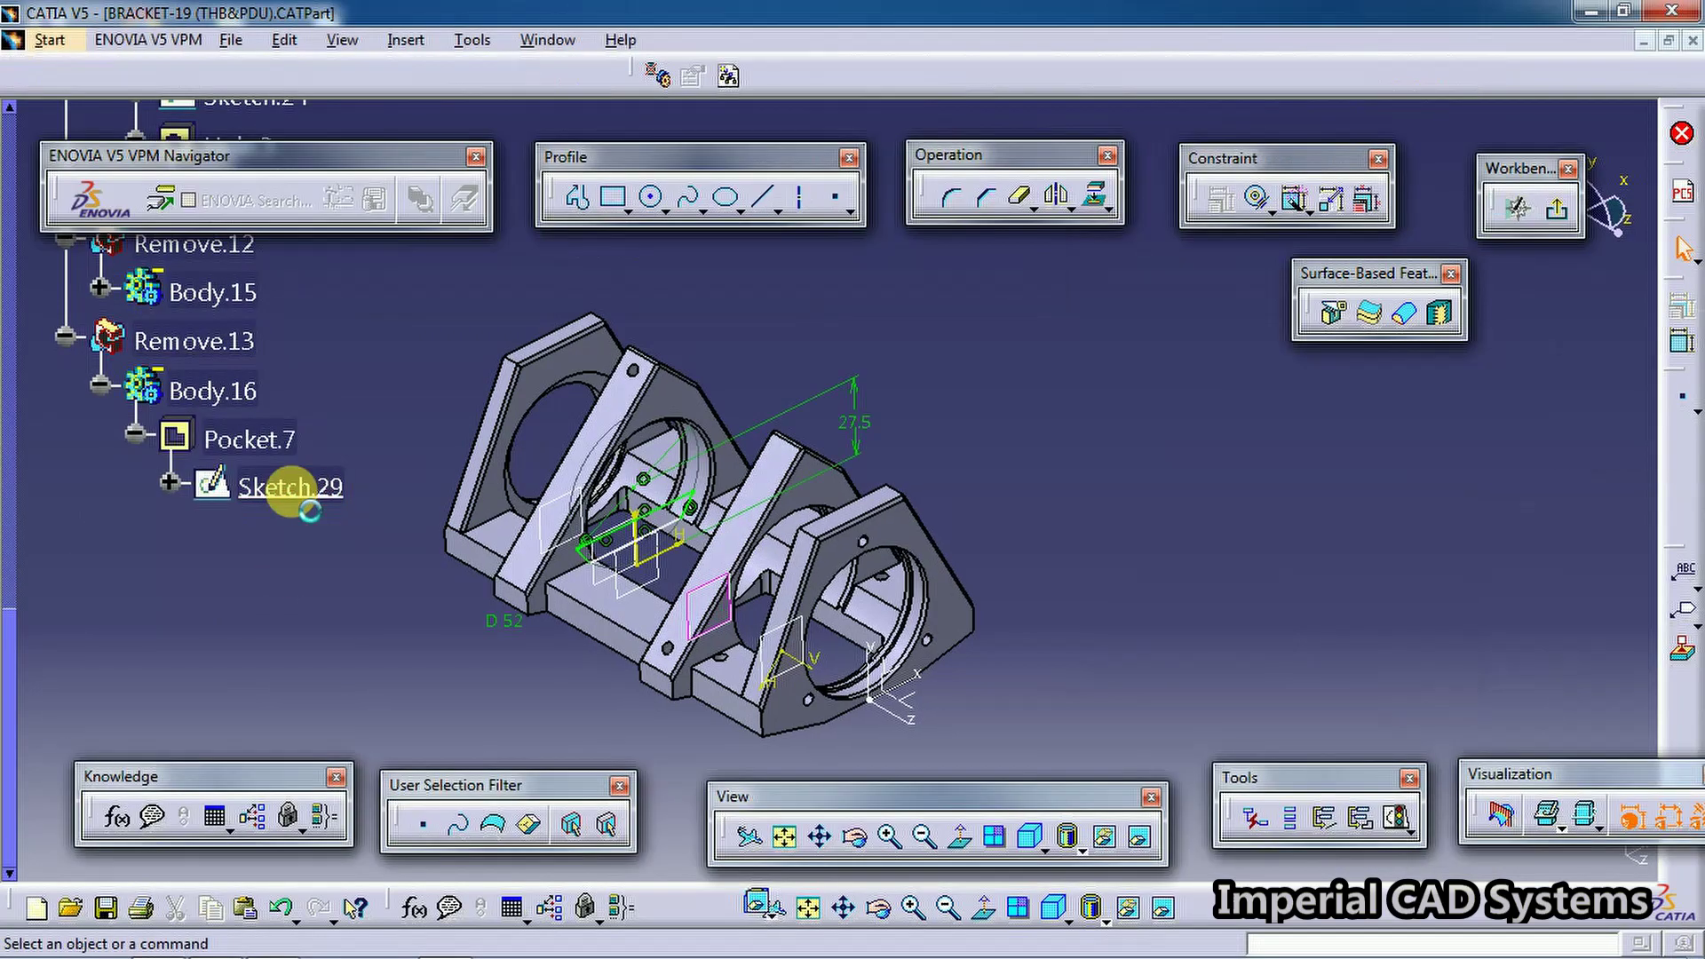
{"action": "mouse_move", "coordinate": [602, 538]}
{"action": "middle_mouse_down"}
{"action": "mouse_move", "coordinate": [677, 560]}
{"action": "mouse_move", "coordinate": [689, 617]}
{"action": "mouse_move", "coordinate": [856, 525]}
{"action": "mouse_move", "coordinate": [951, 611]}
{"action": "mouse_move", "coordinate": [1270, 675]}
{"action": "middle_mouse_up"}
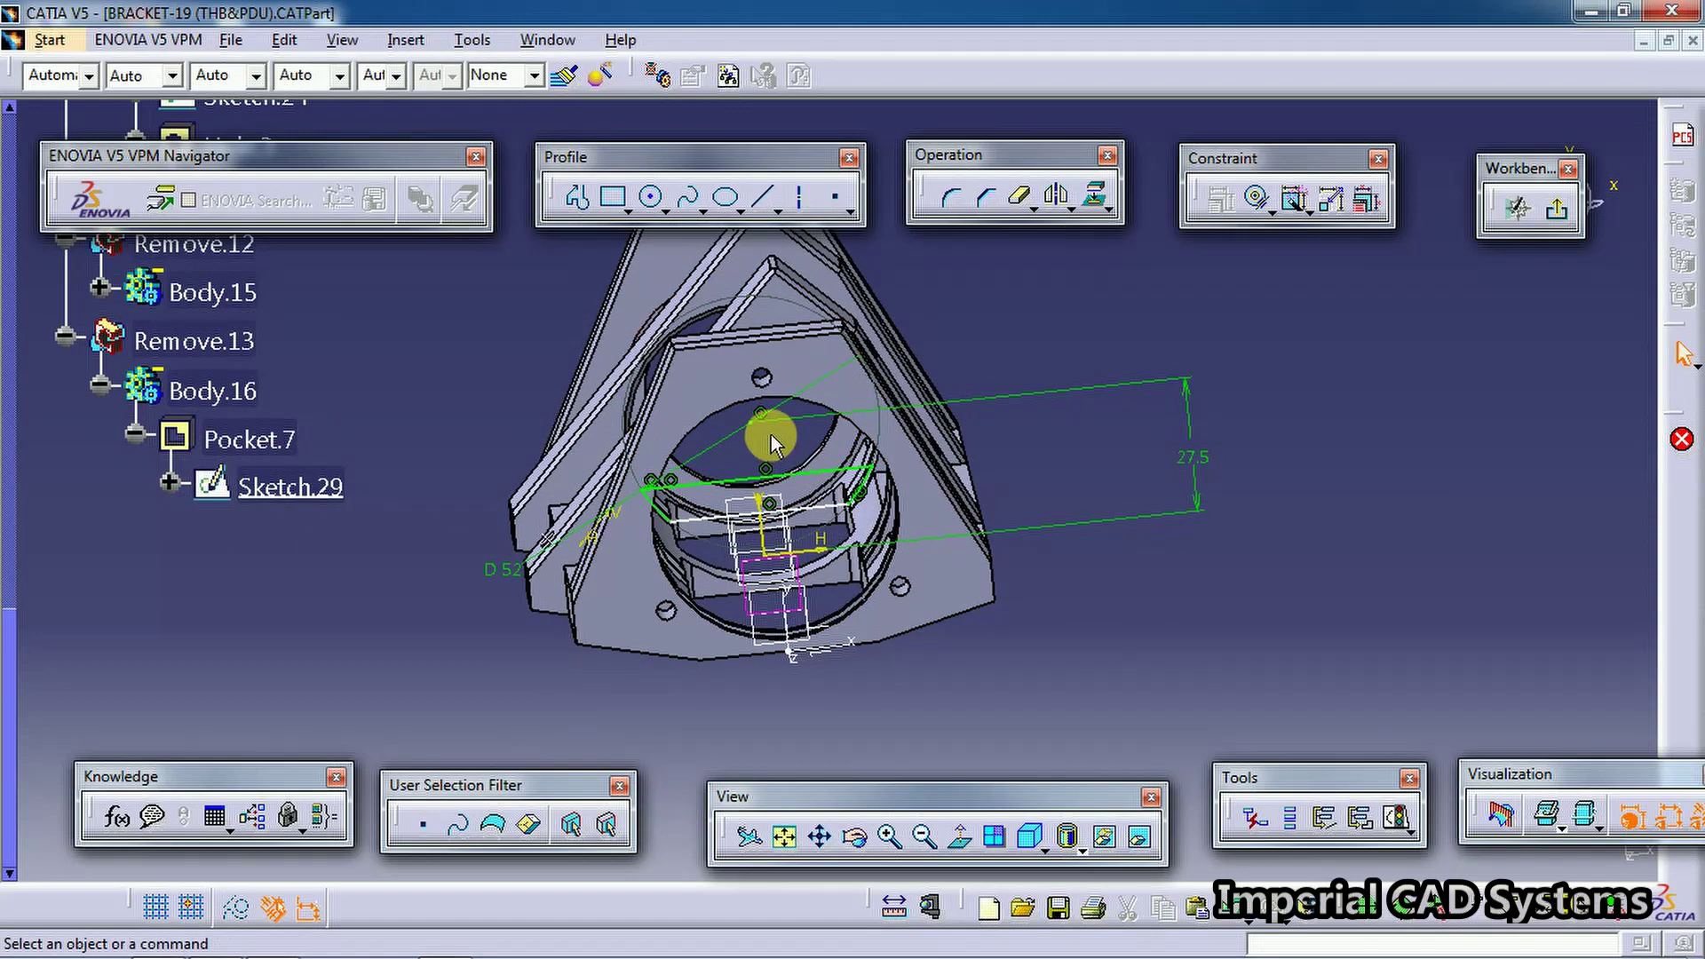
Expand Body.15 and open Pocket.6's Sketch.28, fitted and zoomed in view
{"action": "left_click", "coordinate": [1559, 211]}
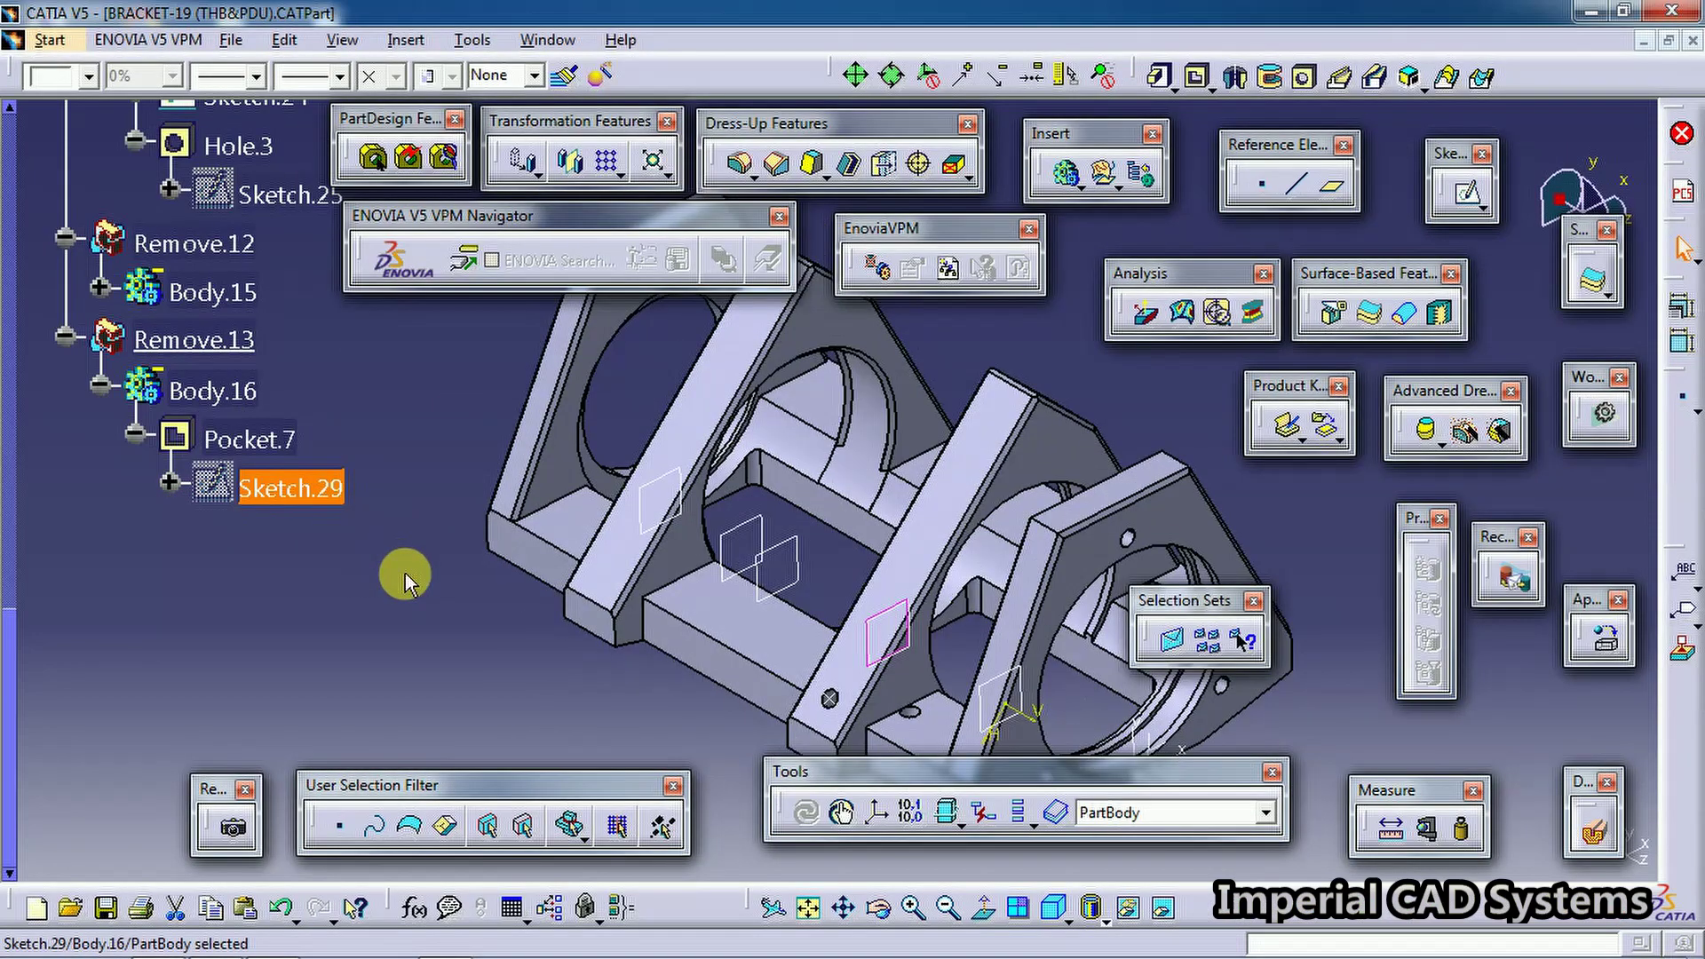
{"action": "left_click", "coordinate": [450, 613]}
{"action": "left_click", "coordinate": [99, 287]}
{"action": "double_click", "coordinate": [282, 391]}
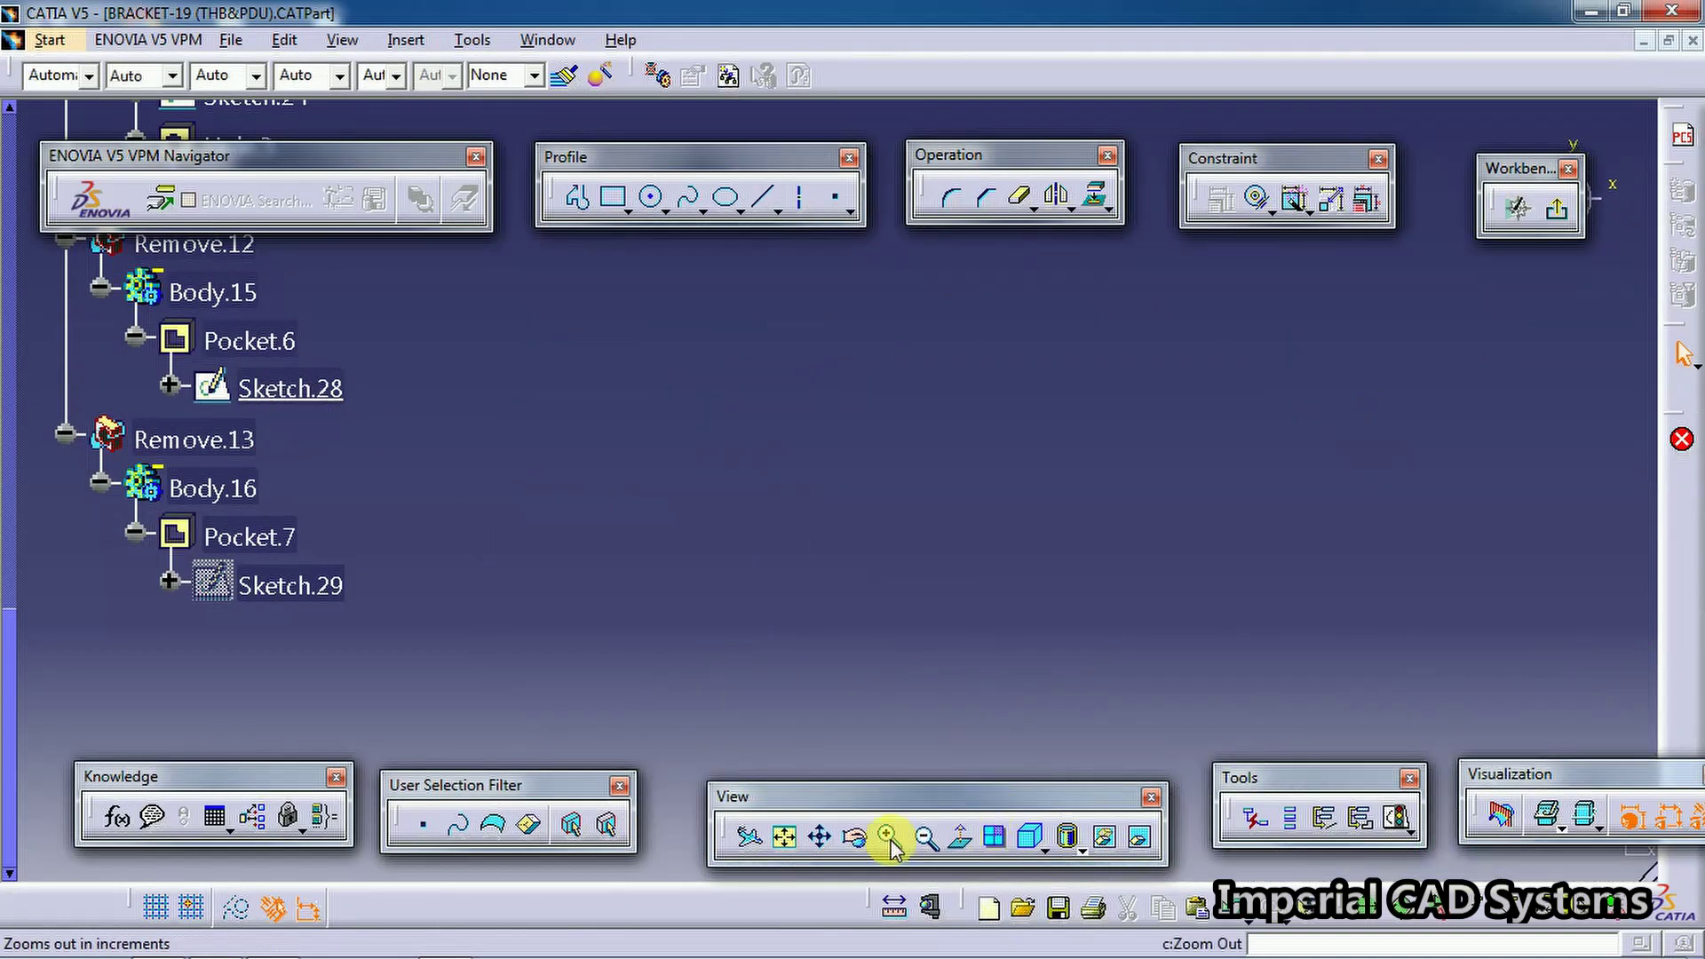
{"action": "left_click", "coordinate": [782, 836]}
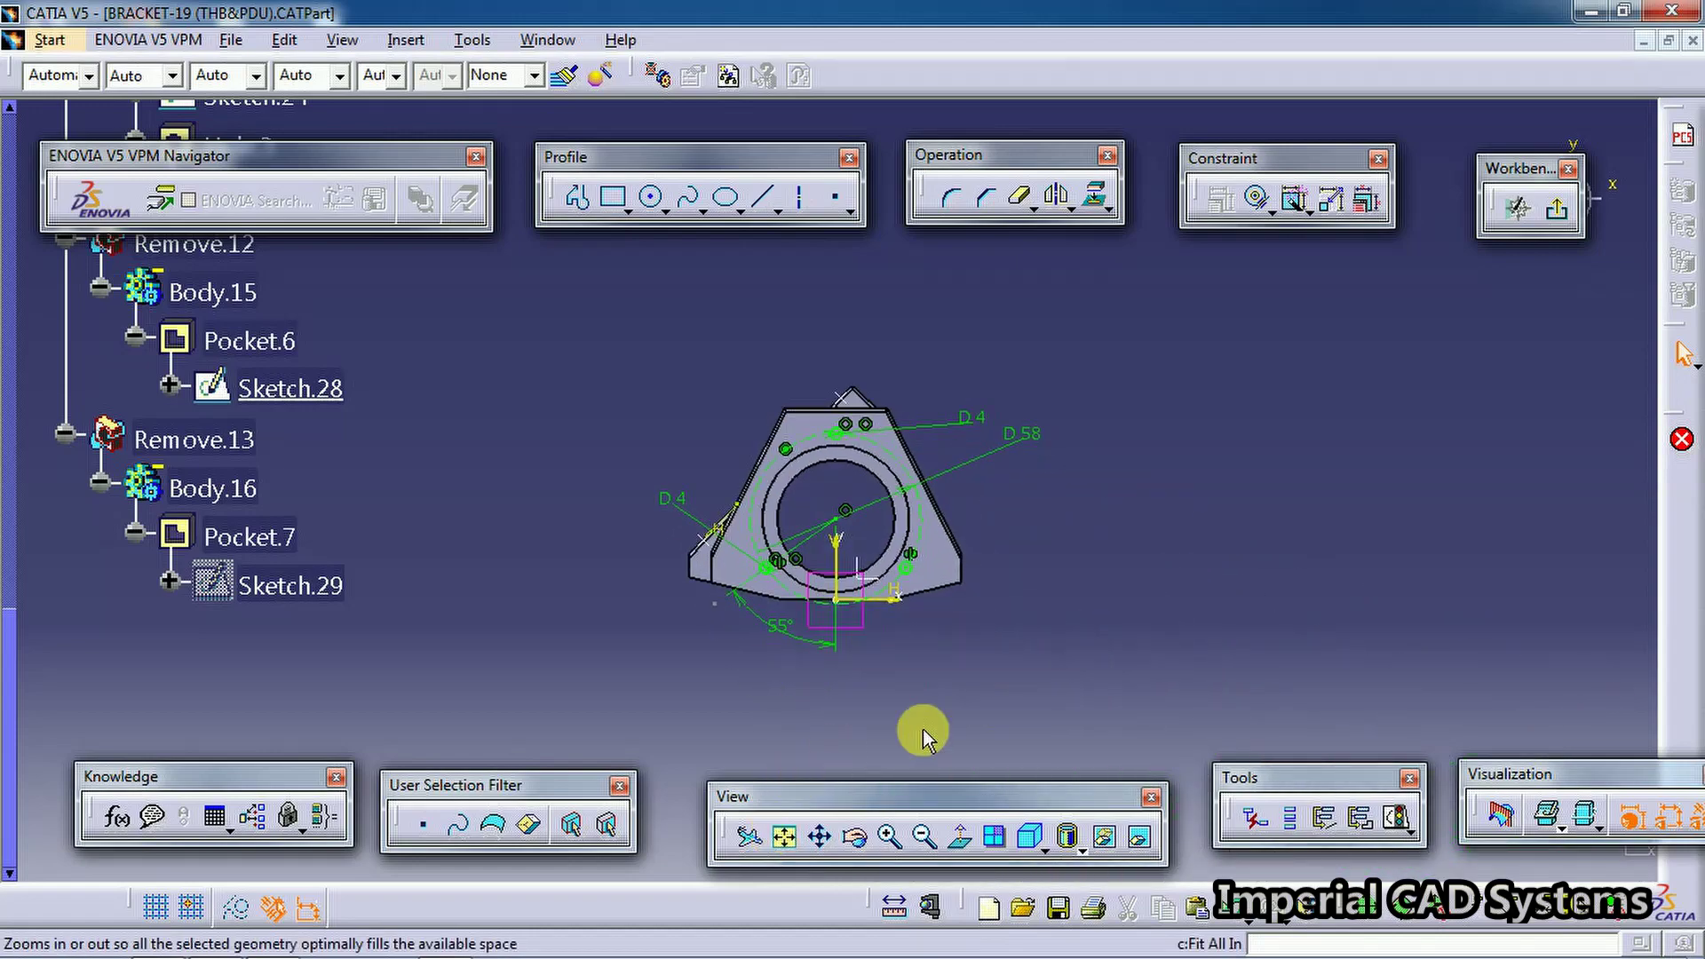
{"action": "mouse_move", "coordinate": [978, 716]}
{"action": "middle_mouse_down"}
{"action": "mouse_move", "coordinate": [1039, 632]}
{"action": "mouse_move", "coordinate": [924, 426]}
{"action": "mouse_move", "coordinate": [804, 545]}
{"action": "mouse_move", "coordinate": [830, 601]}
{"action": "middle_mouse_up"}
Return to the part and reopen Sketch.18 from the tree
{"action": "left_click", "coordinate": [1560, 216]}
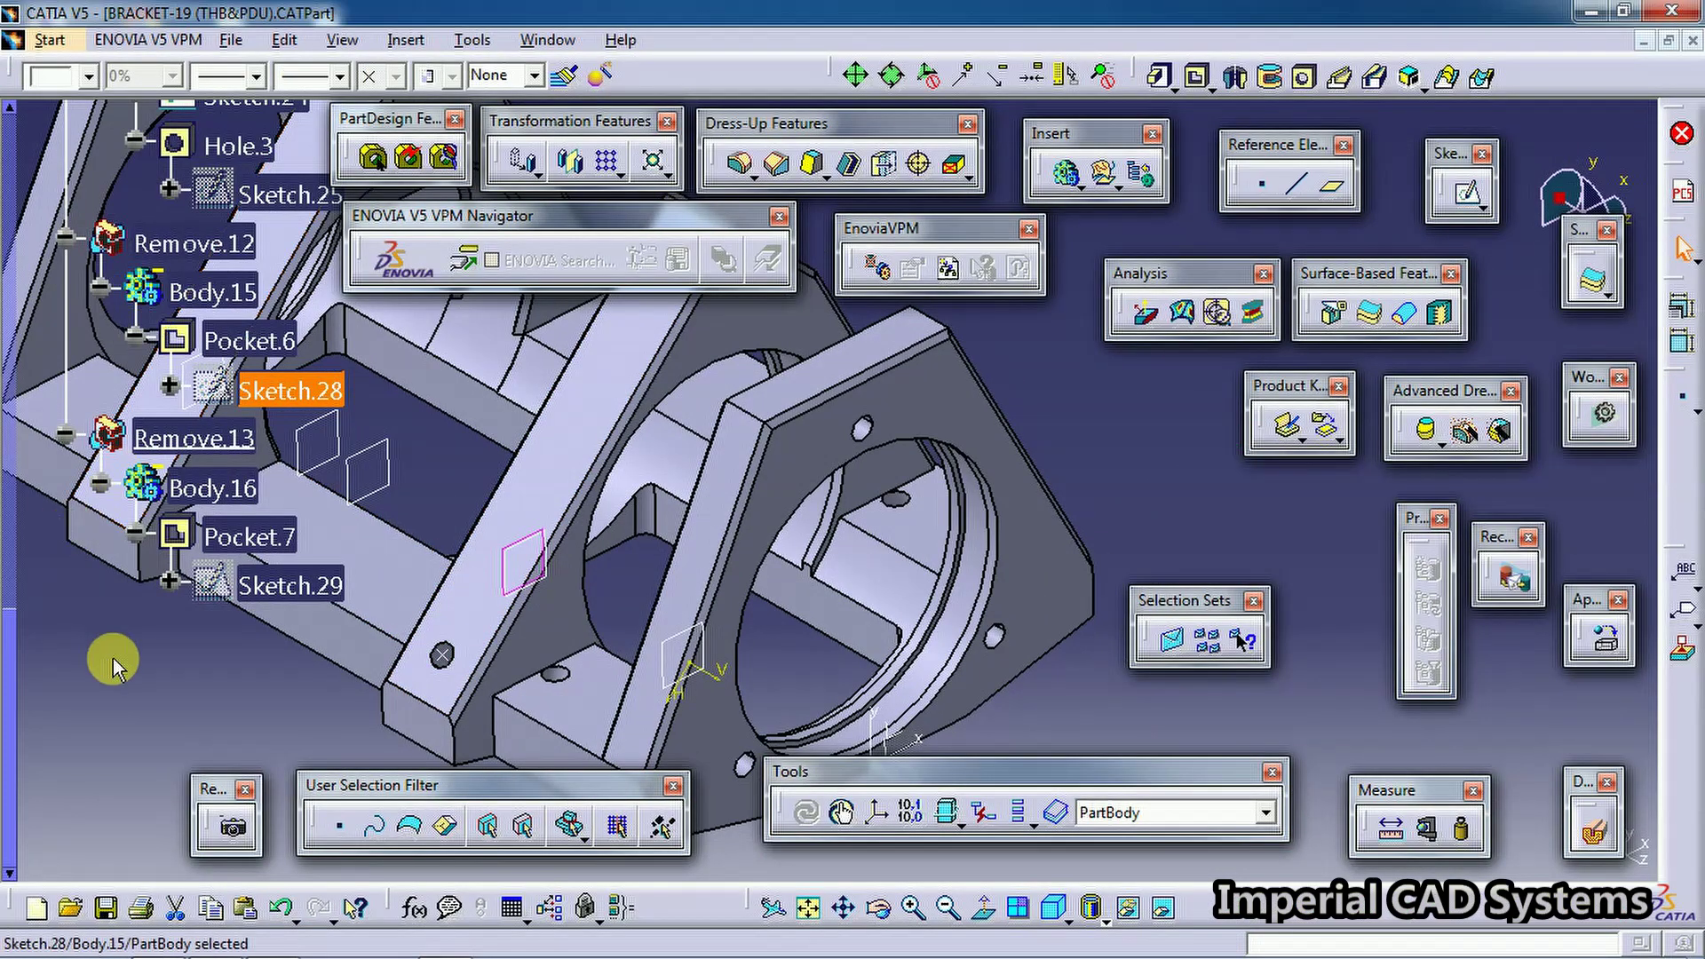
{"action": "left_click", "coordinate": [114, 666]}
{"action": "scroll", "coordinate": [126, 652], "scroll_direction": "up", "scroll_amount": 2}
{"action": "scroll", "coordinate": [147, 648], "scroll_direction": "up", "scroll_amount": 2}
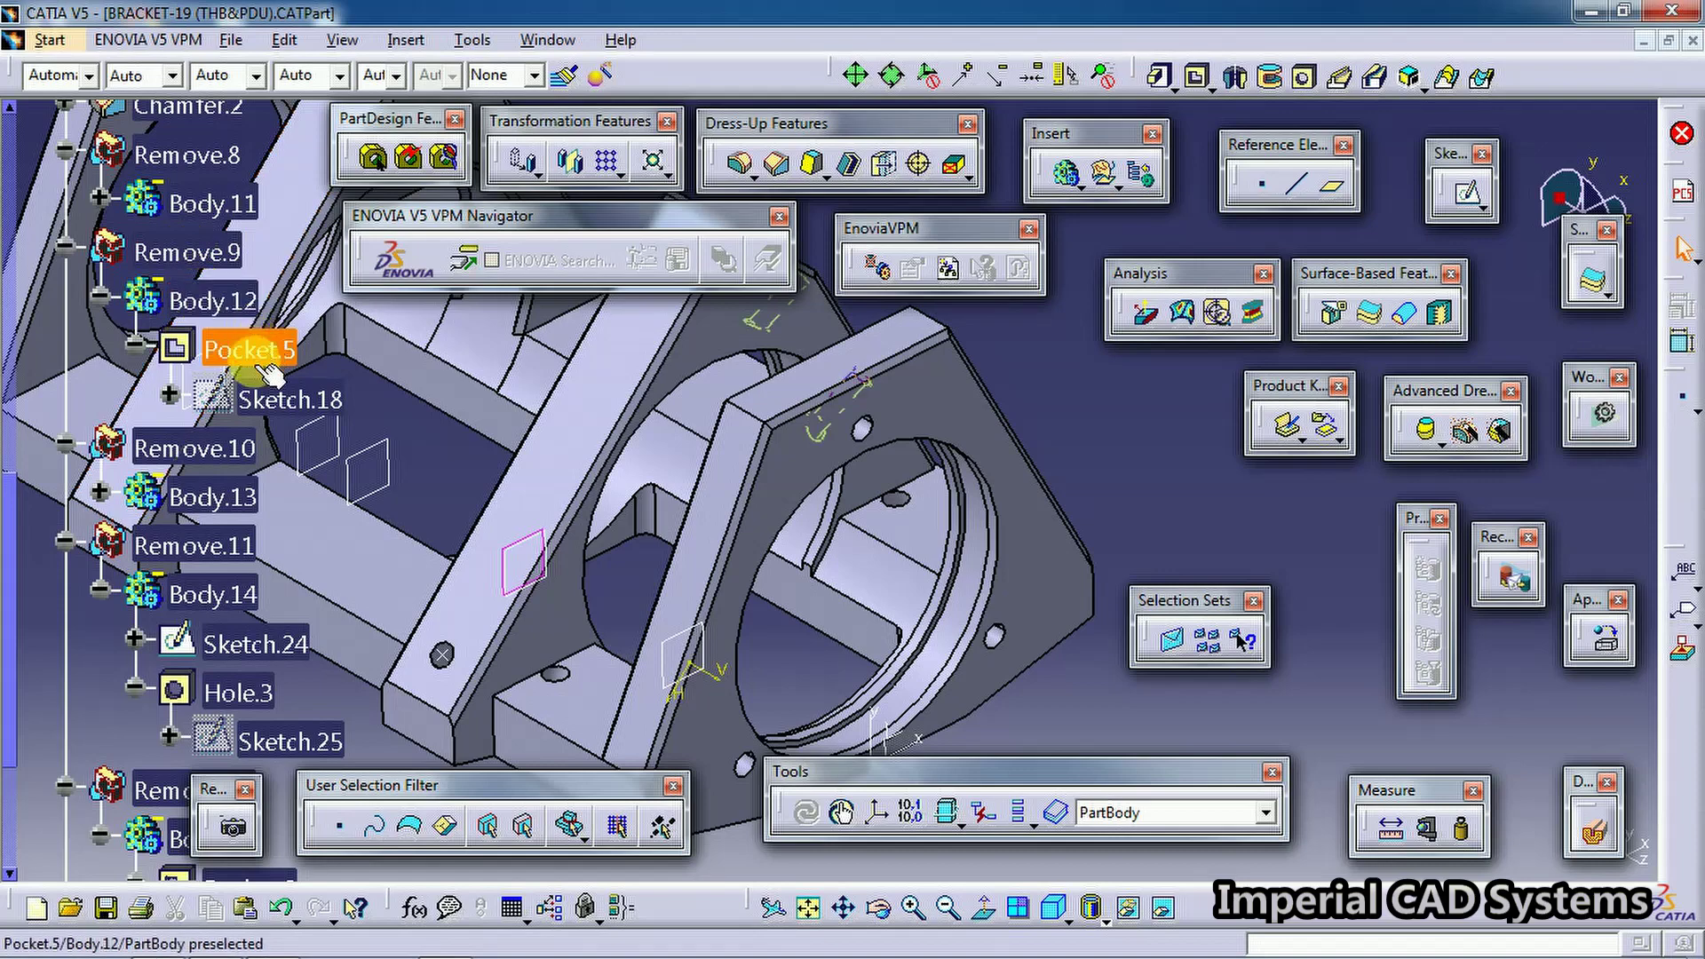
{"action": "left_click", "coordinate": [284, 409]}
{"action": "double_click", "coordinate": [292, 407]}
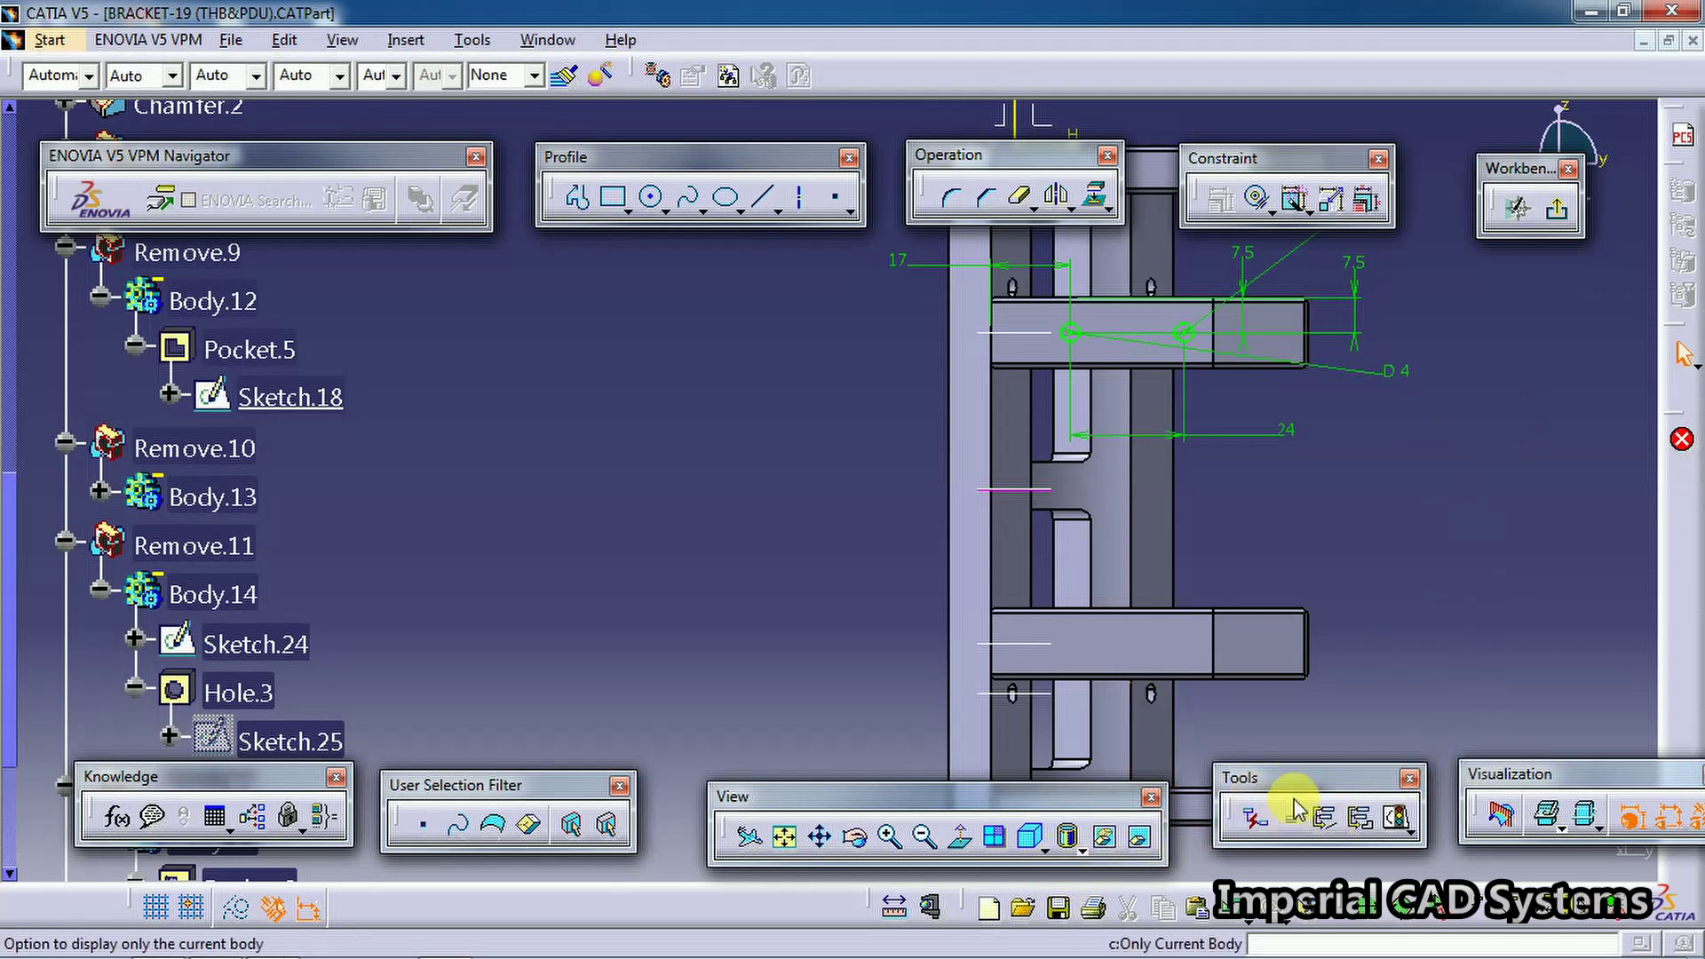
Choose Only Current Operated Solid and reopen Sketch.18 showing just its profile
{"action": "left_click", "coordinate": [1560, 211]}
{"action": "left_click", "coordinate": [1055, 812]}
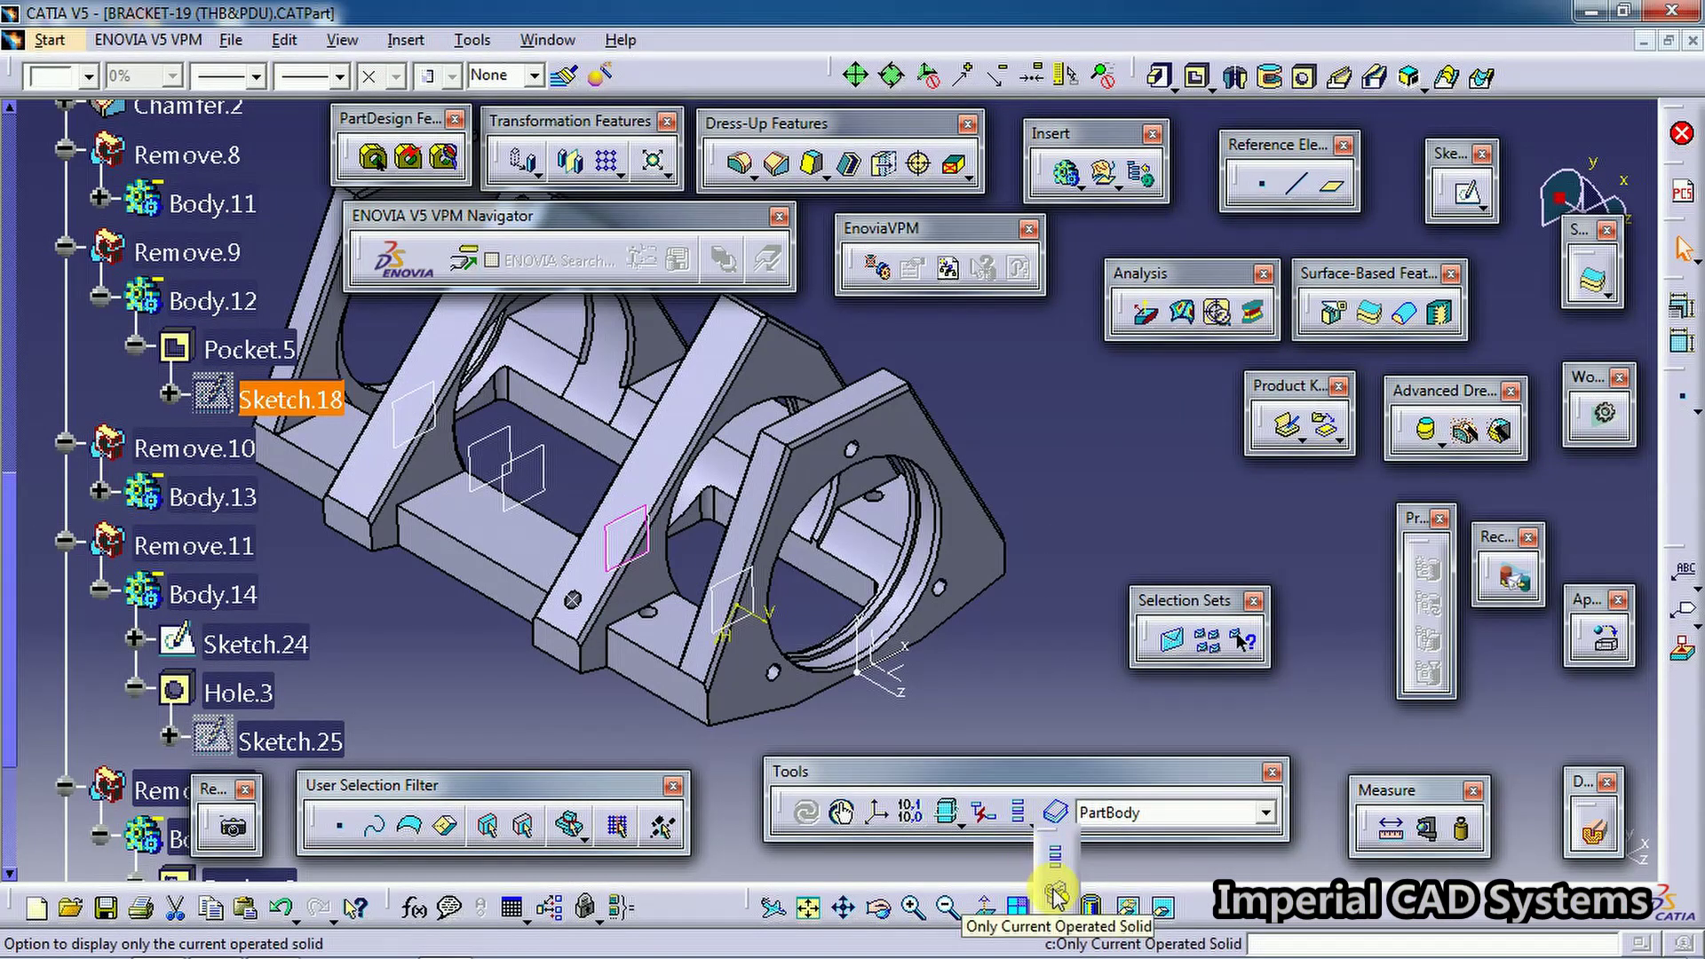
{"action": "left_click", "coordinate": [1055, 891]}
{"action": "left_click", "coordinate": [321, 407]}
{"action": "double_click", "coordinate": [321, 407]}
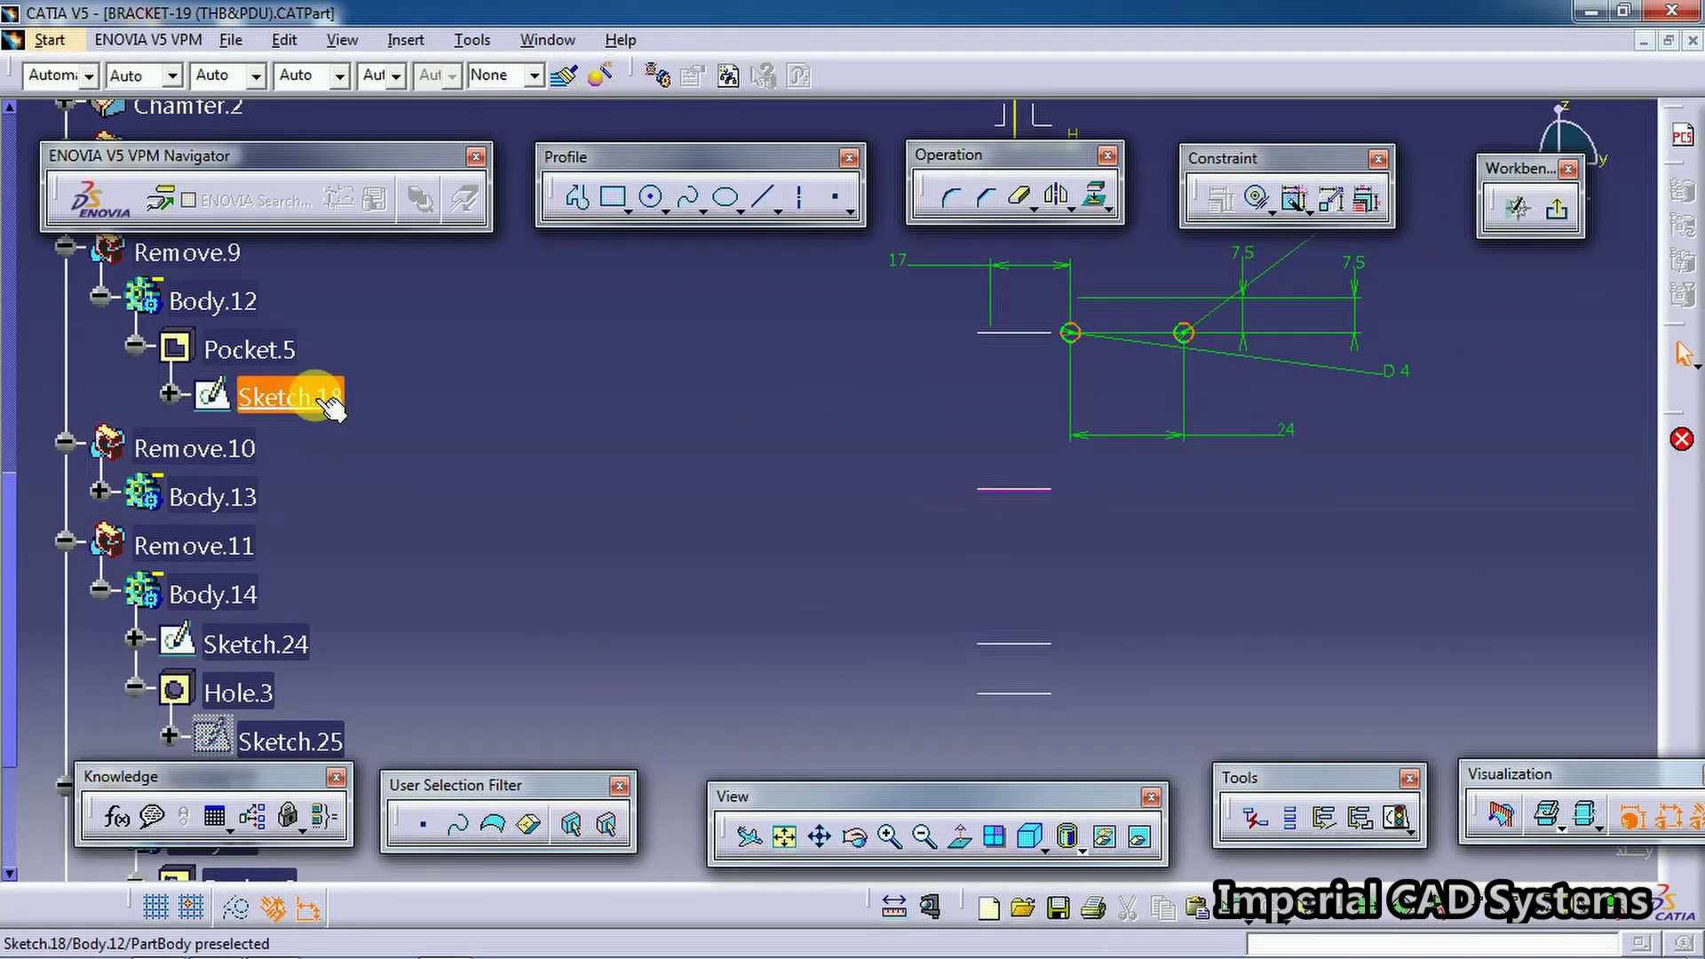